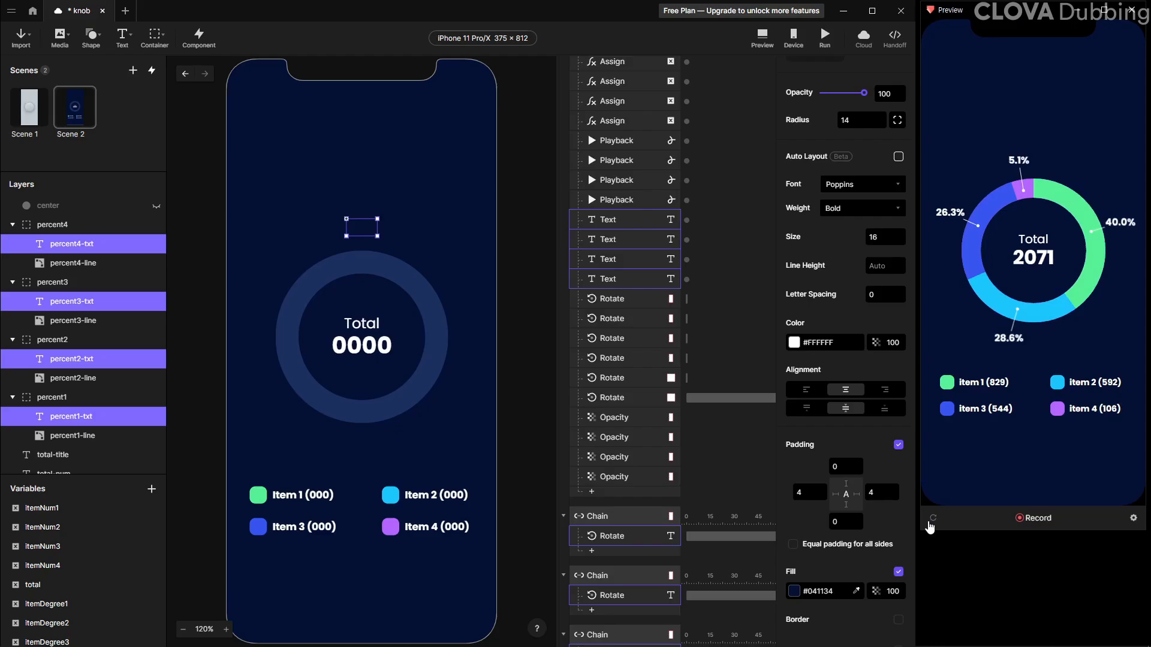
Reload the preview several times to examine the finished randomized donut chart
left_click(929, 523)
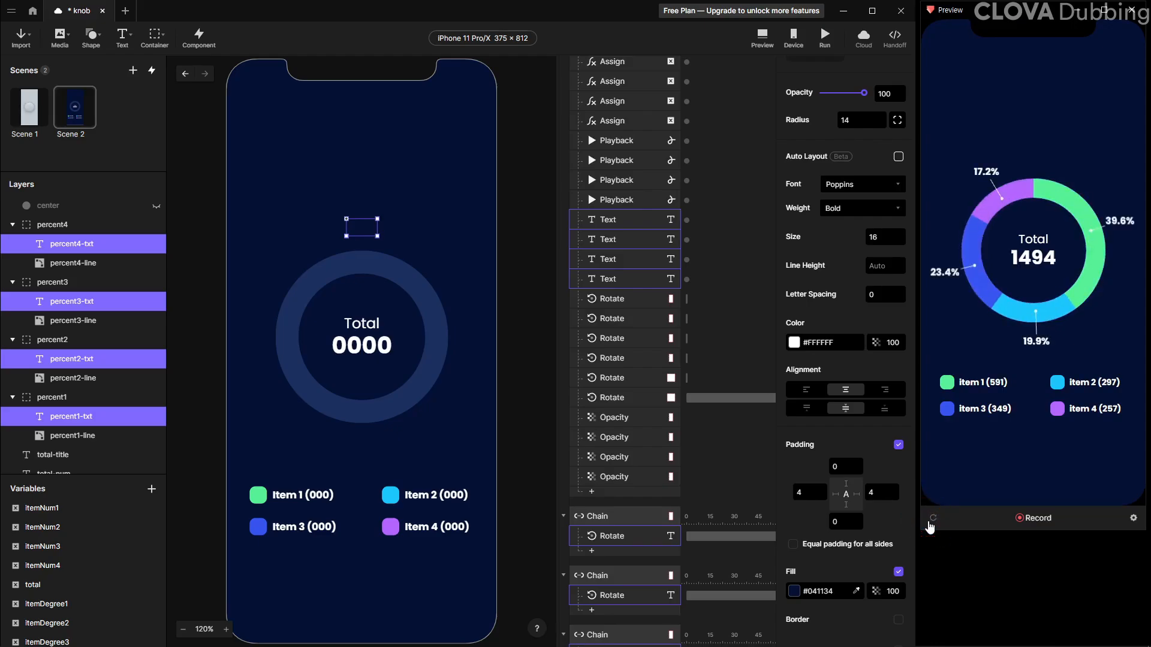
left_click(931, 523)
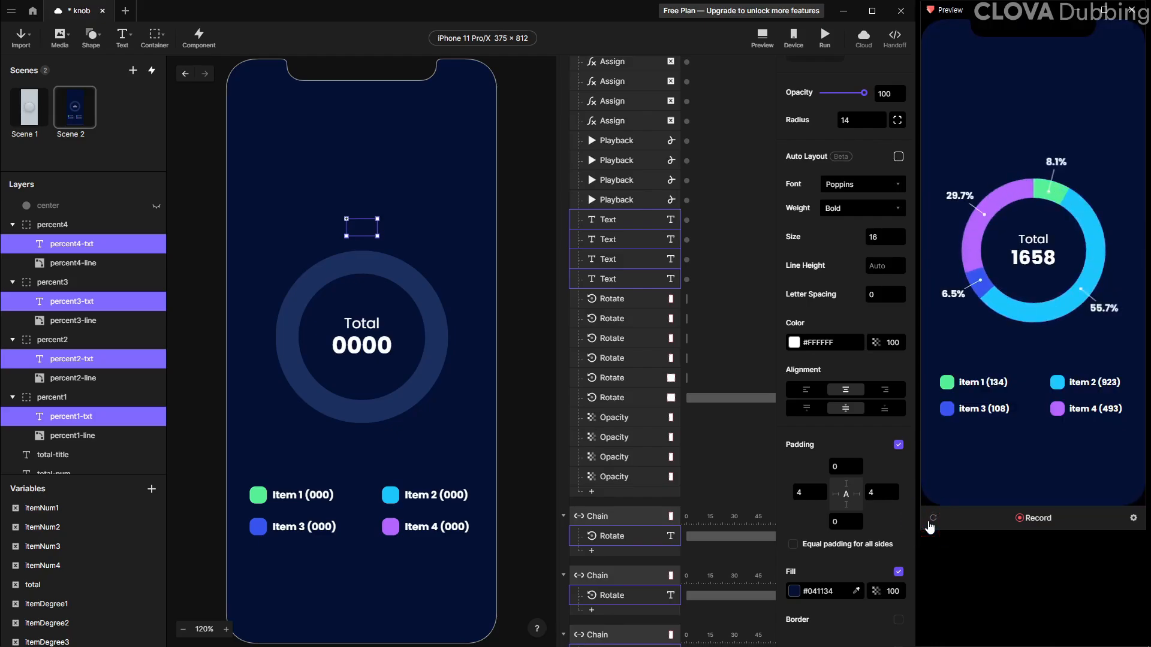
left_click(930, 524)
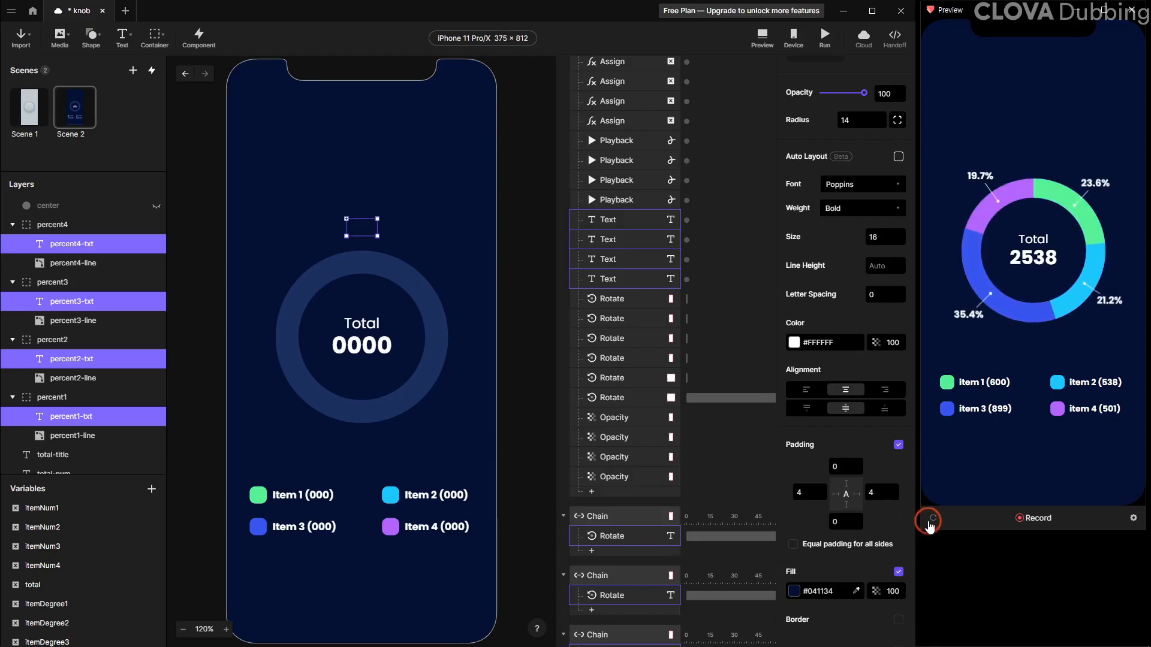
left_click(929, 524)
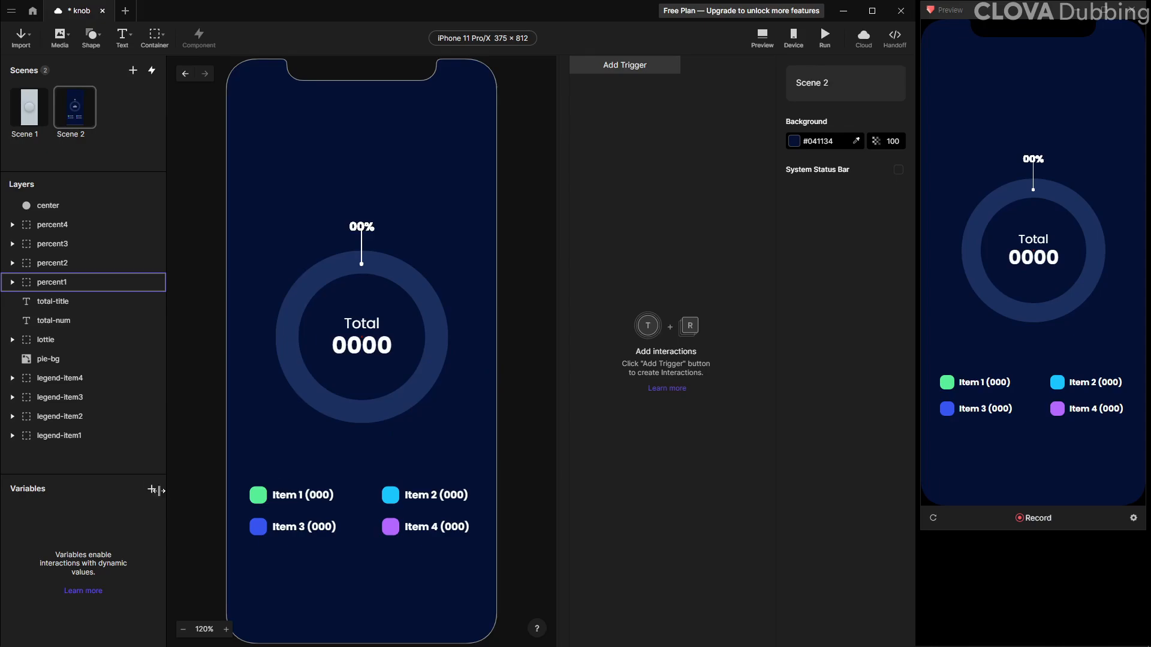
Create a new number variable named itemNum1
left_click(152, 489)
left_click(123, 501)
left_click(47, 507)
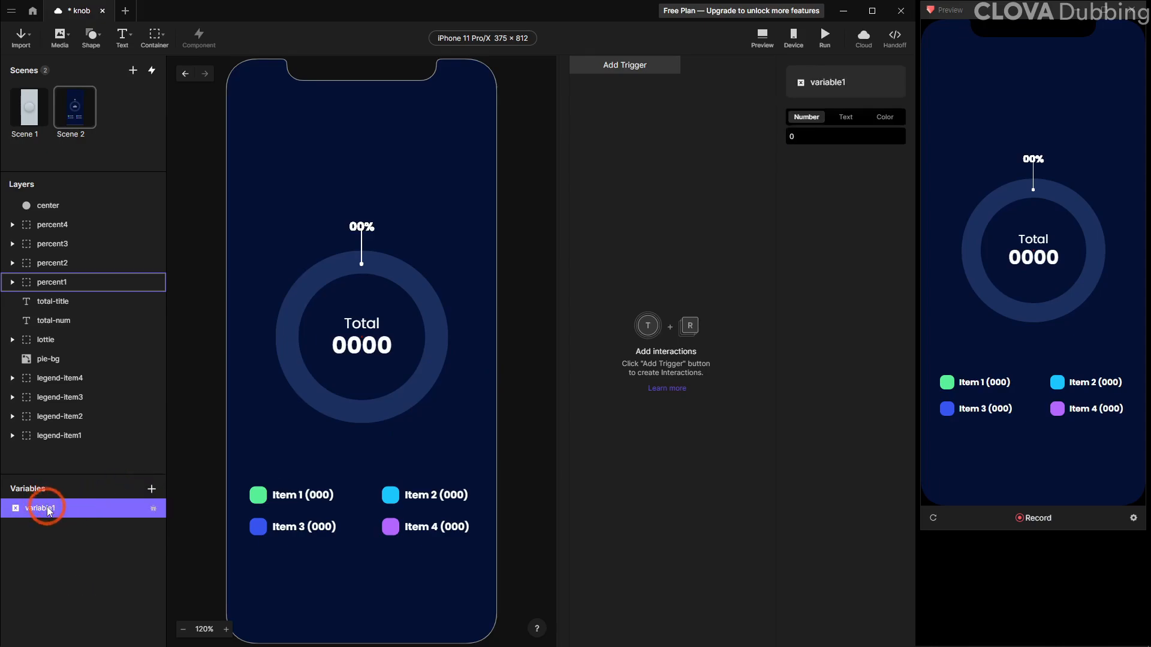
double_click(47, 507)
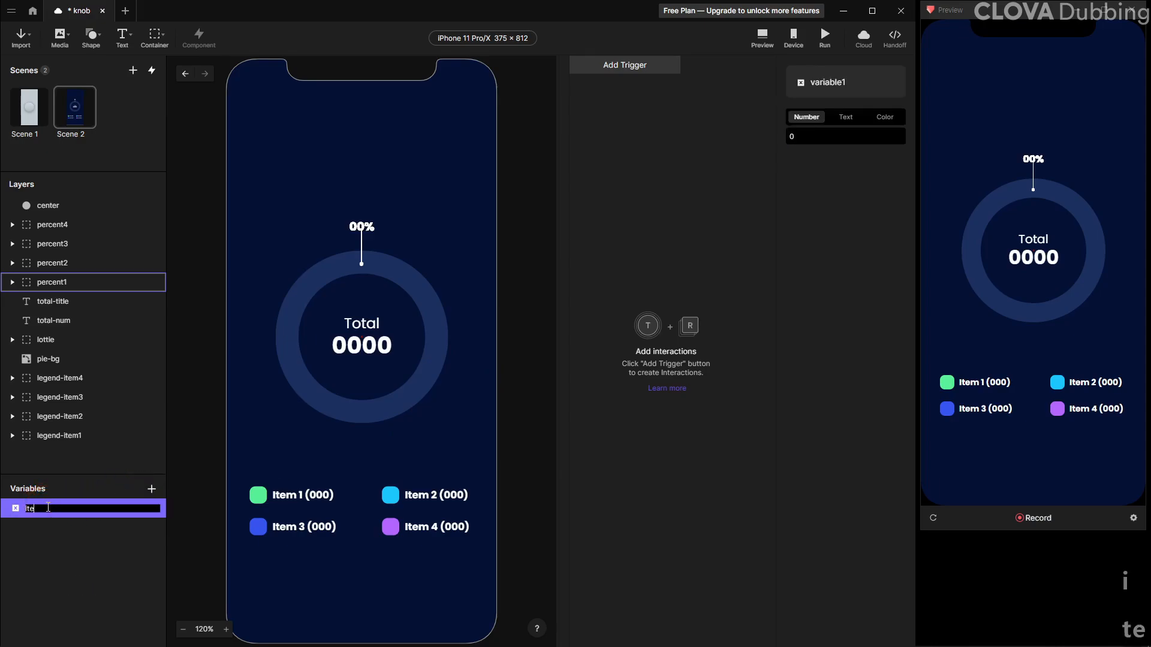
type("itemNum1")
key("Return")
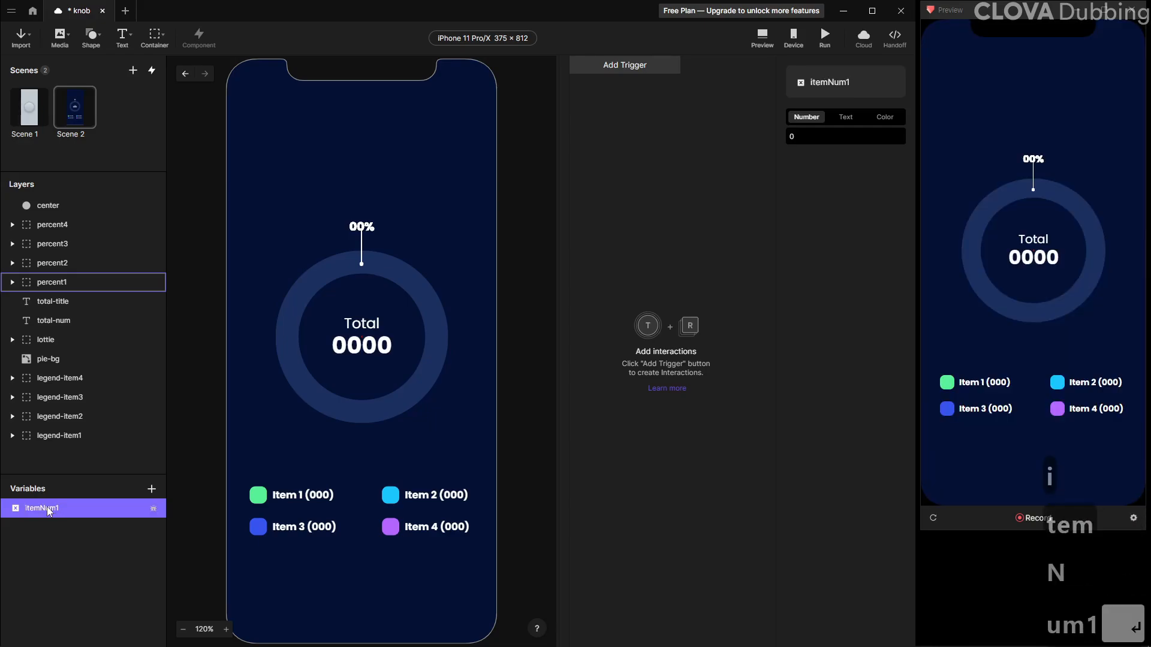
Duplicate the variable three times to create itemNum2, itemNum3 and itemNum4
key("ctrl+d")
key("ctrl+d")
key("ctrl+d")
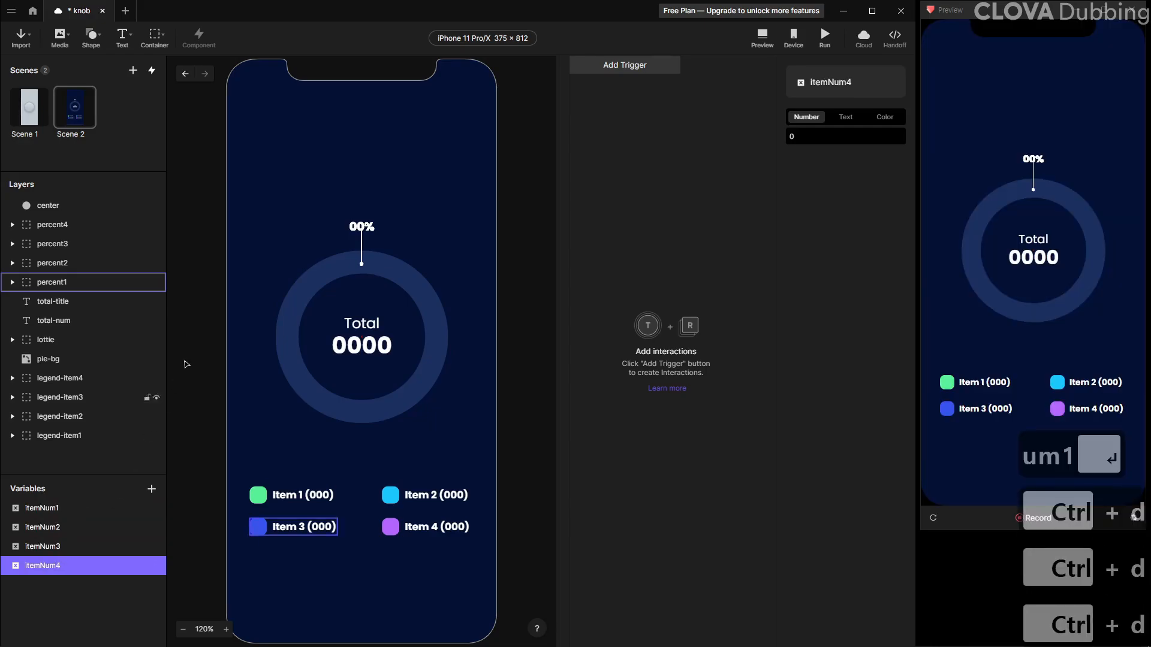
Show the four item variables' value labels on the canvas and arrange them below the legend
left_click(153, 509)
left_click(154, 527)
left_click(153, 546)
left_click(154, 566)
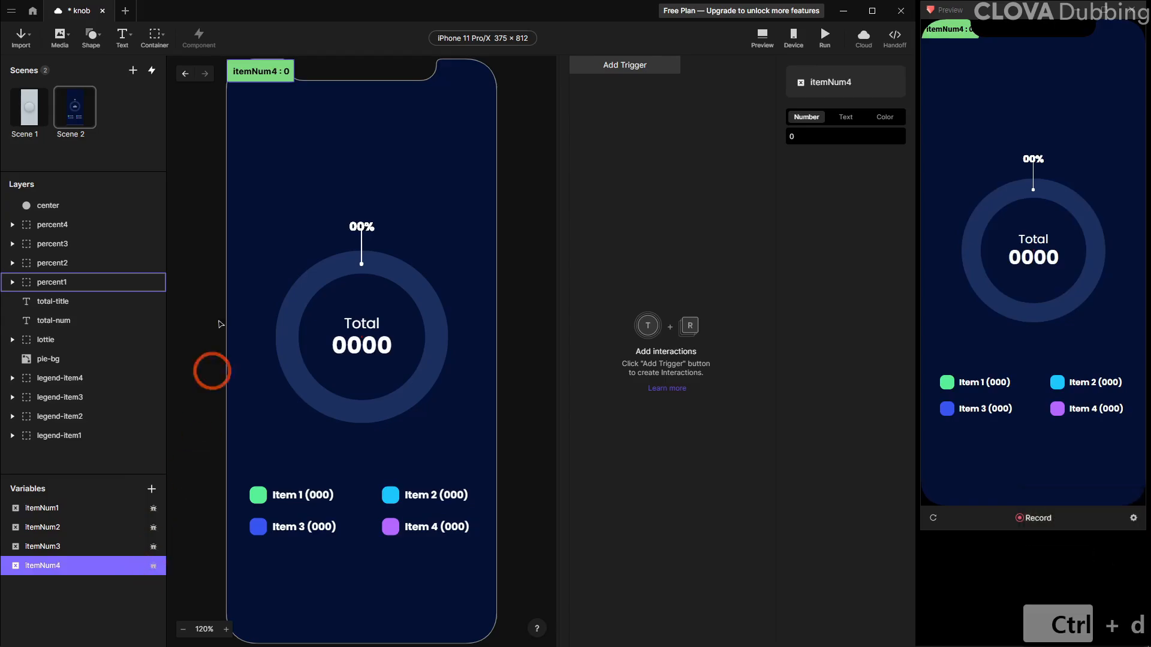
left_click_drag(262, 76, 417, 563)
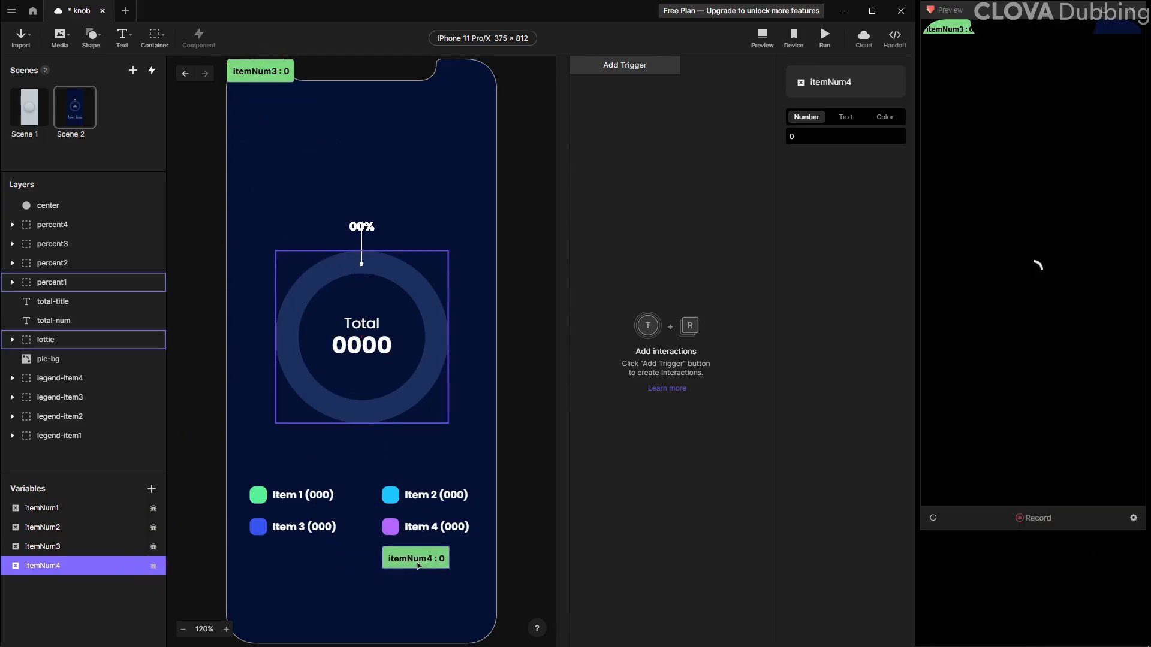
left_click_drag(265, 83, 349, 563)
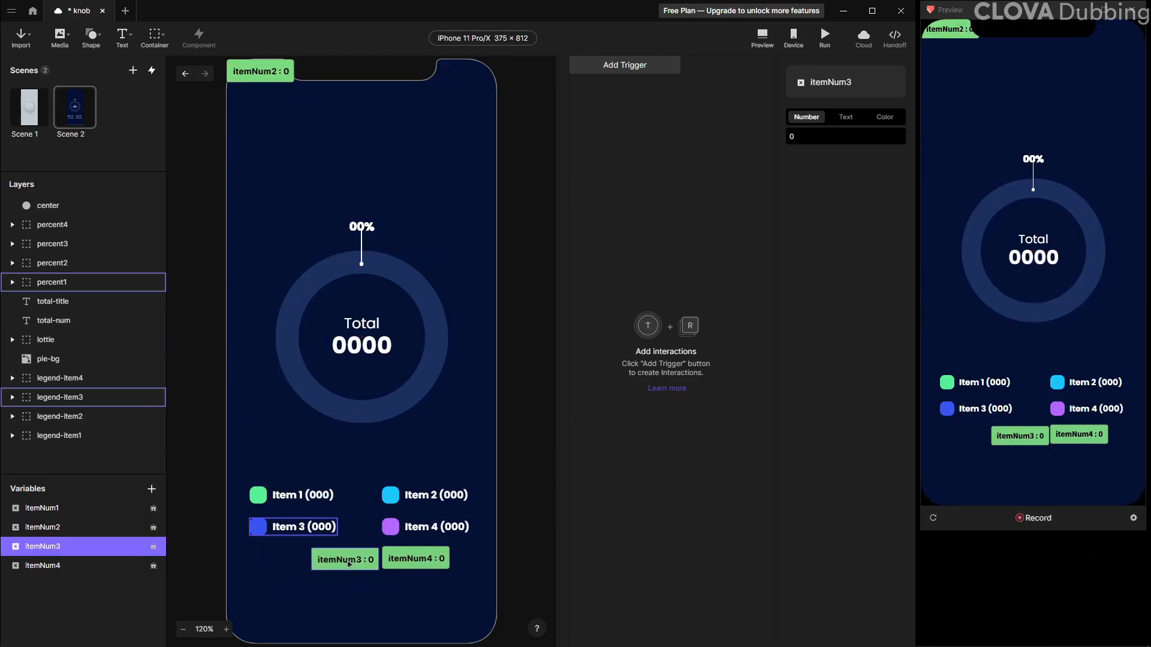
left_click_drag(264, 76, 291, 550)
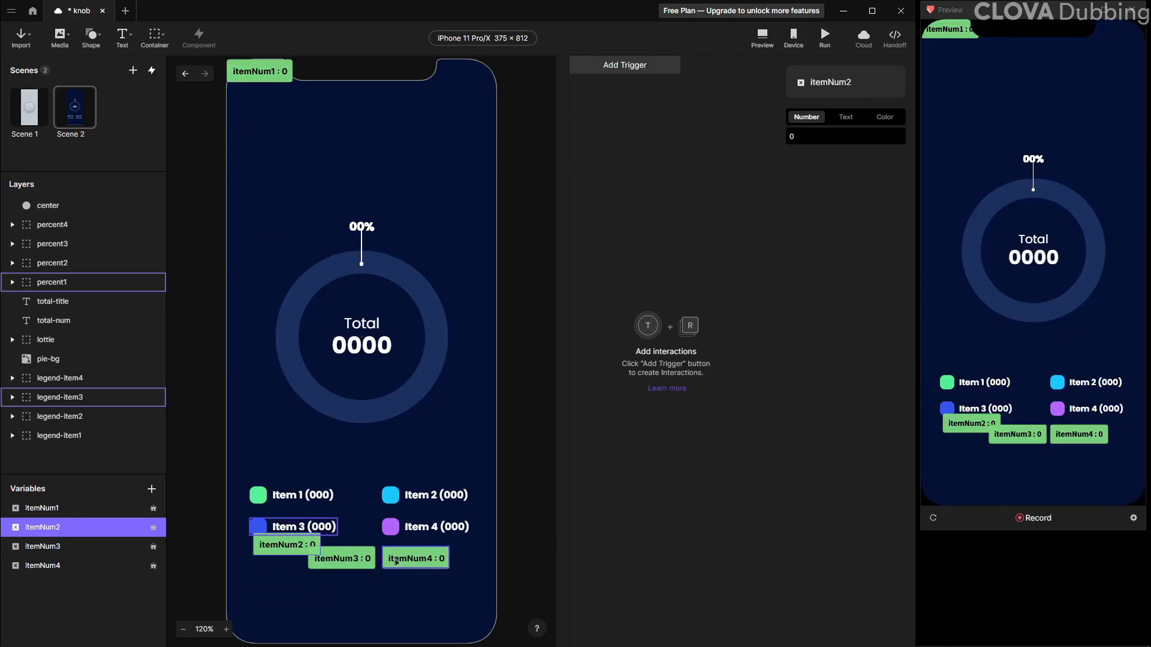
left_click_drag(391, 561, 258, 604)
left_click_drag(321, 557, 291, 580)
left_click_drag(265, 77, 378, 610)
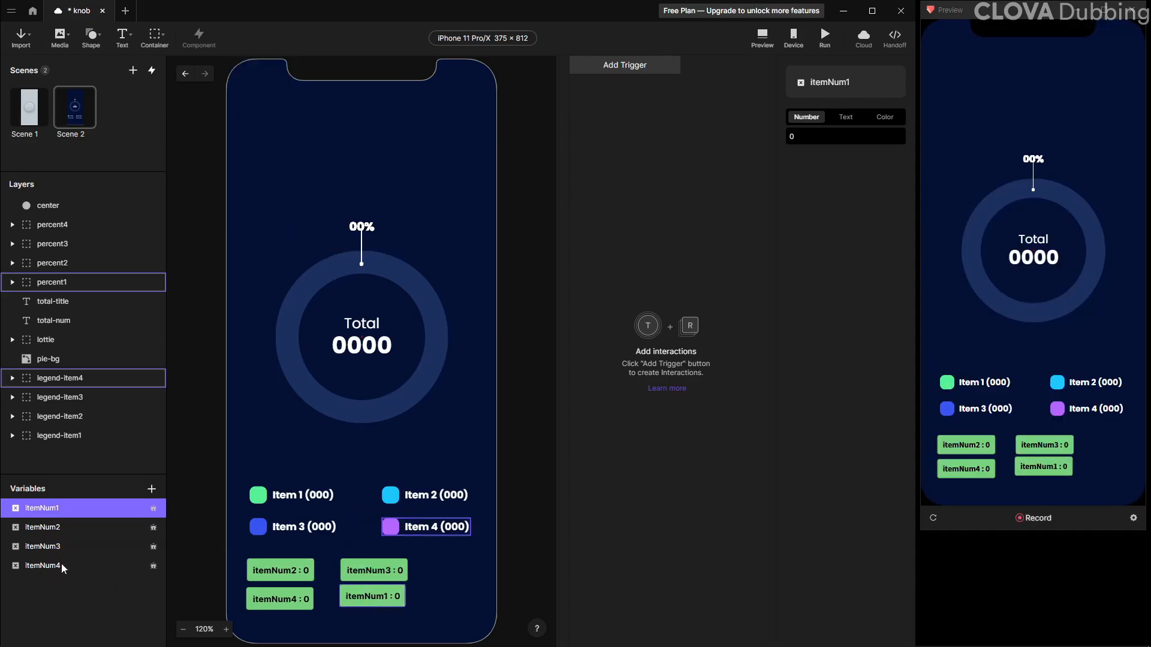
Create another number variable named total
left_click(62, 566)
left_click(152, 489)
left_click(134, 493)
double_click(43, 585)
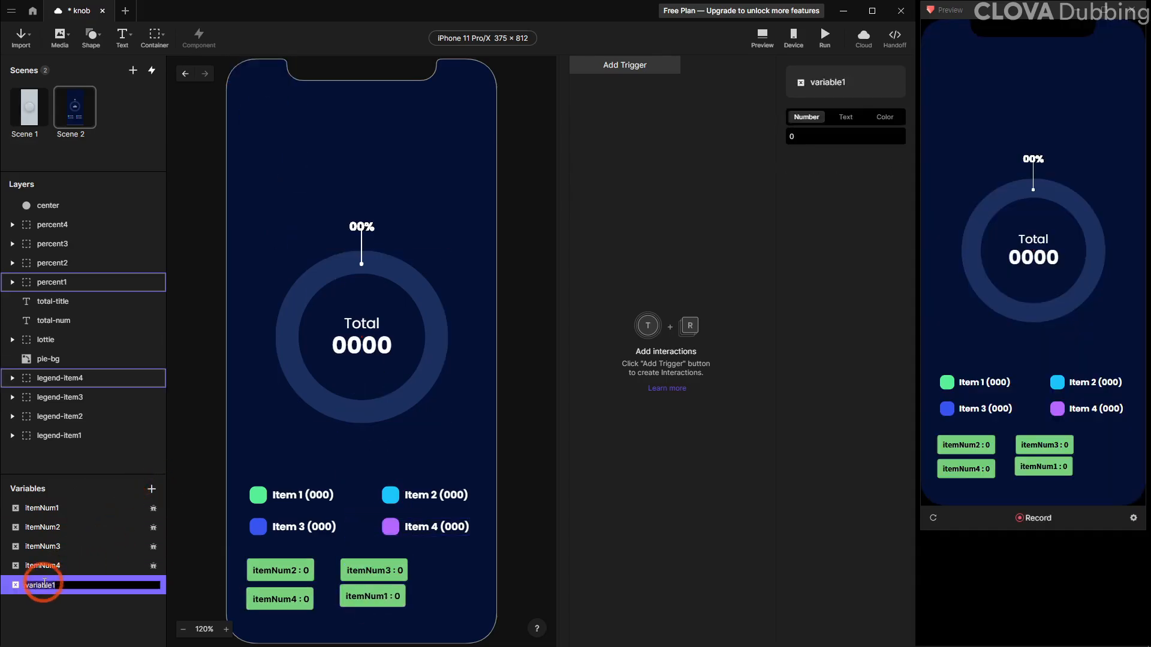
type("total")
key("Return")
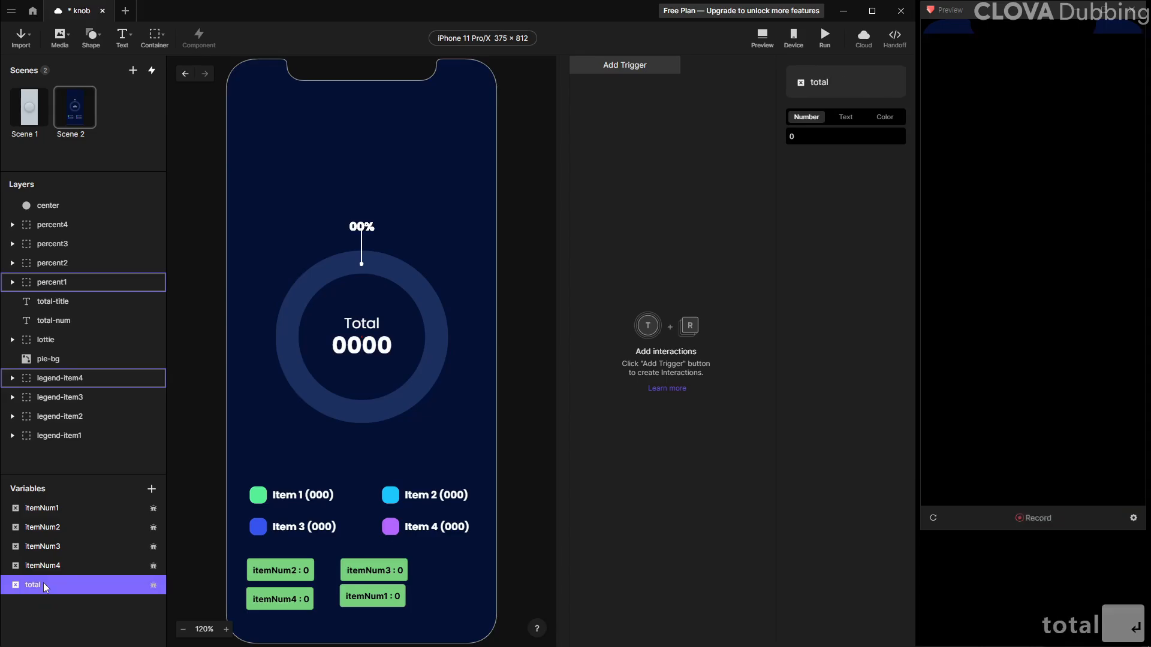
Show the total variable's label on the canvas and place it beside the other labels
left_click(153, 585)
left_click(269, 161)
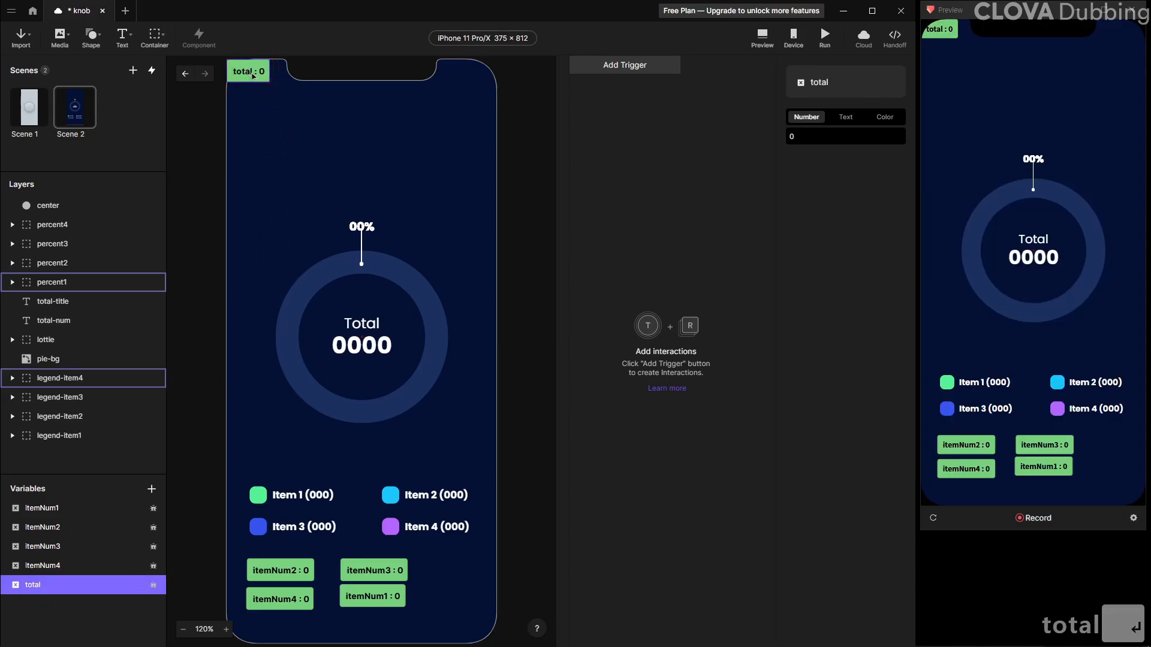
left_click_drag(249, 72, 455, 571)
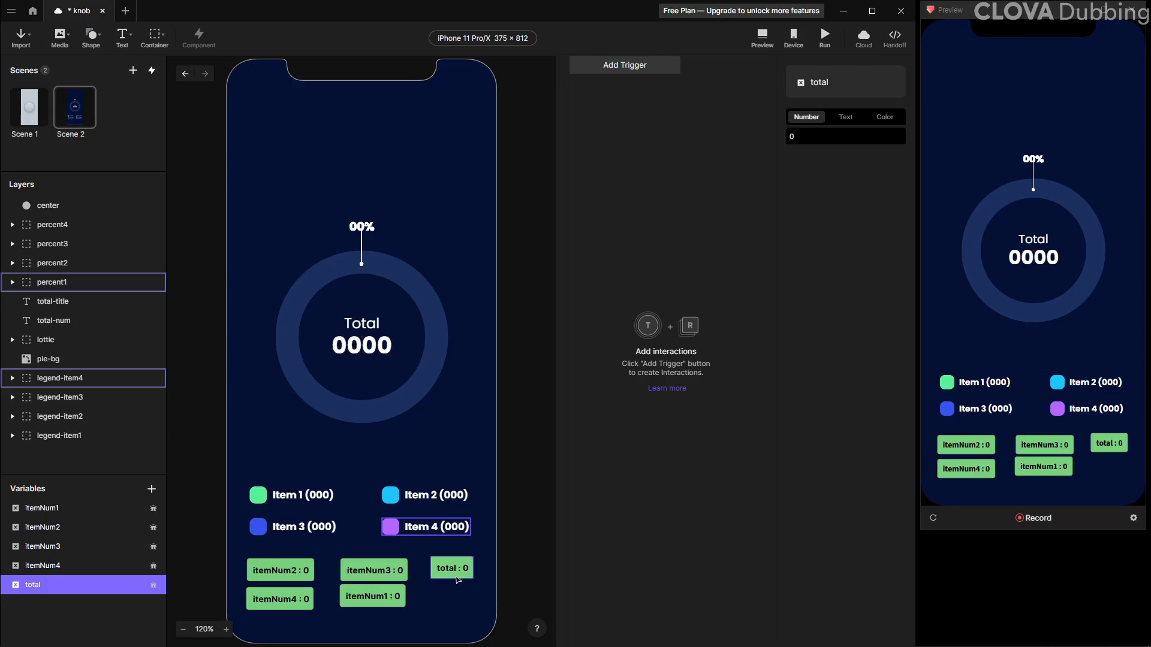
Add a Start trigger with an Assign response
left_click(599, 74)
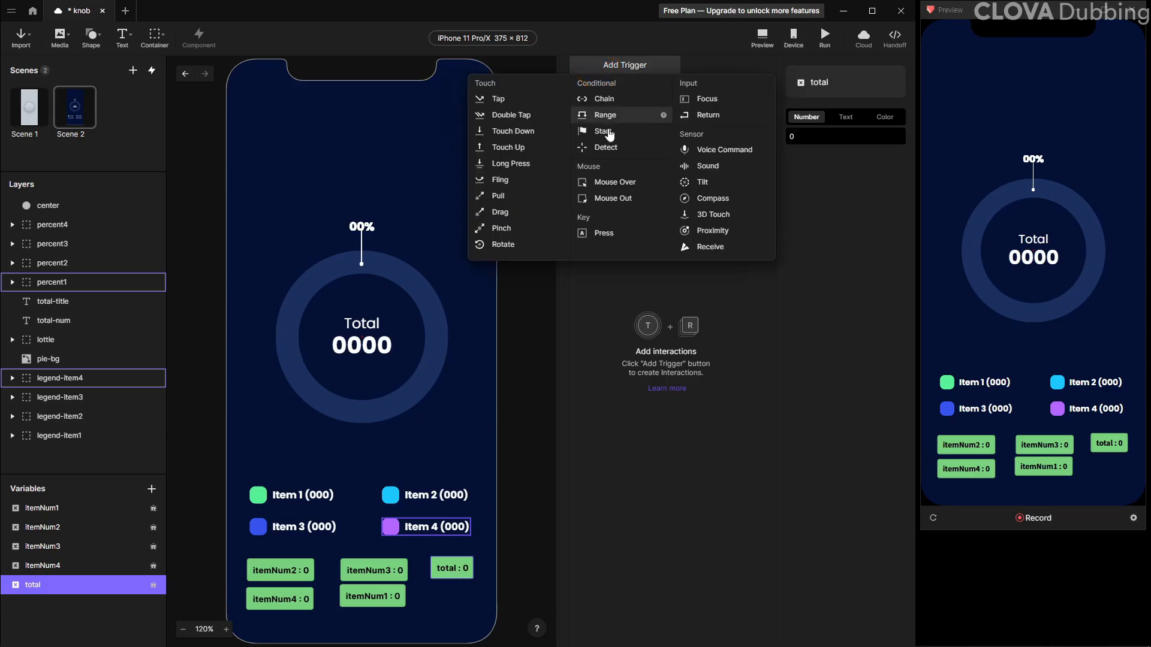
left_click(609, 138)
left_click(592, 79)
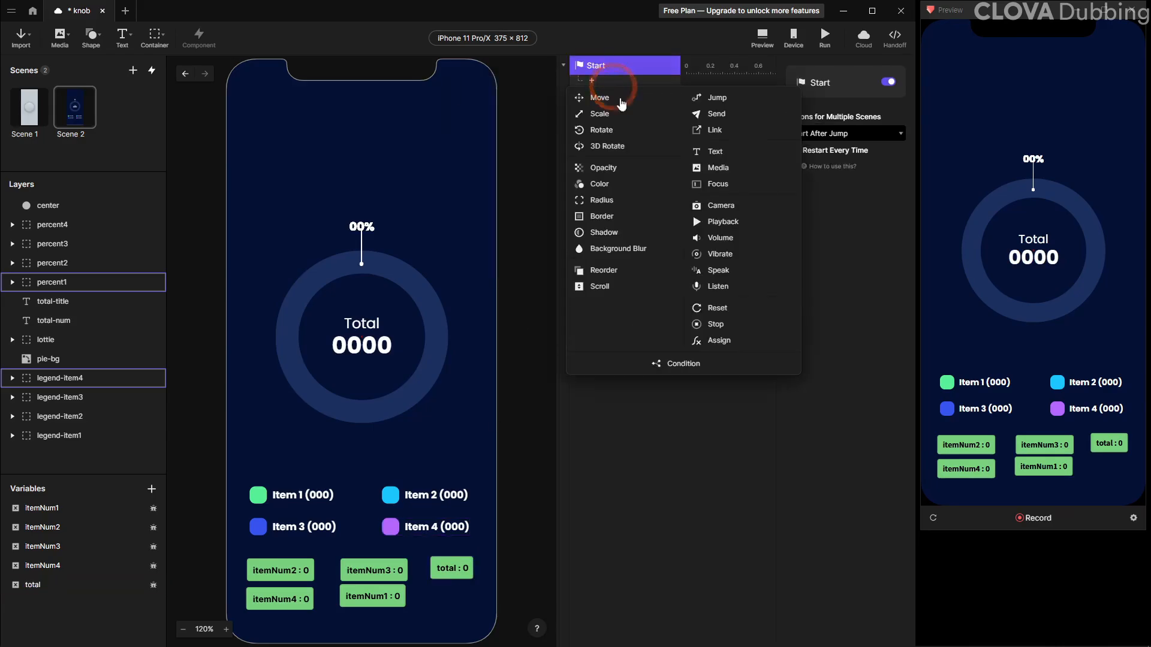
left_click(720, 336)
Set the Assign response to give itemNum1 the formula randomInt(100,999)
left_click(837, 102)
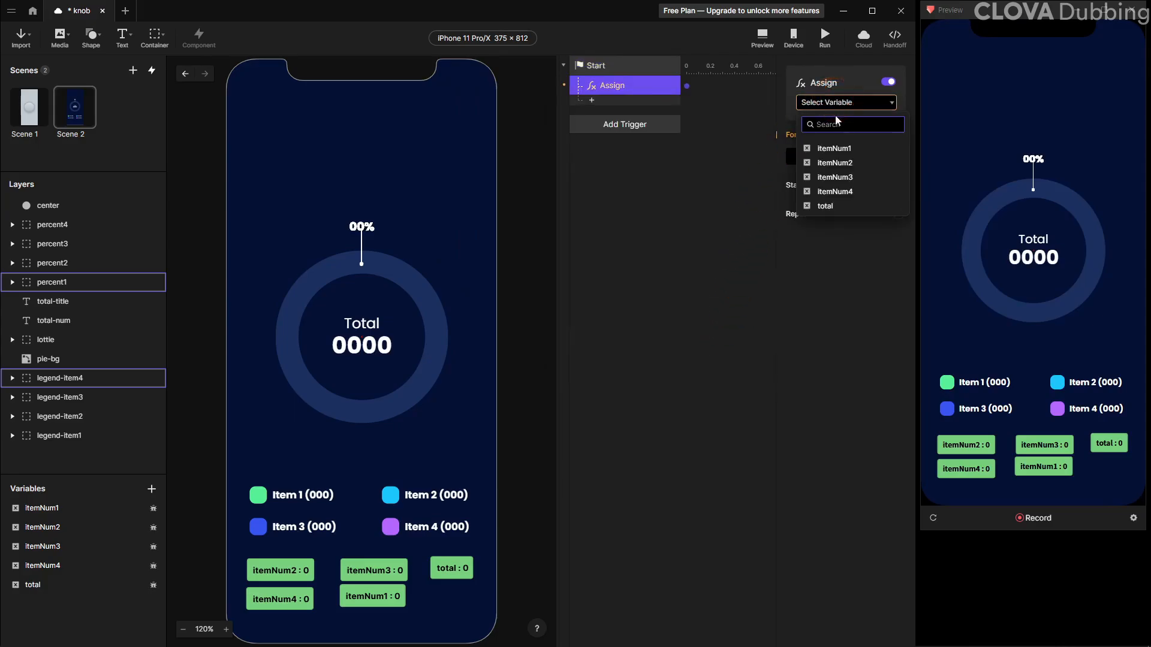
left_click(833, 149)
left_click(886, 156)
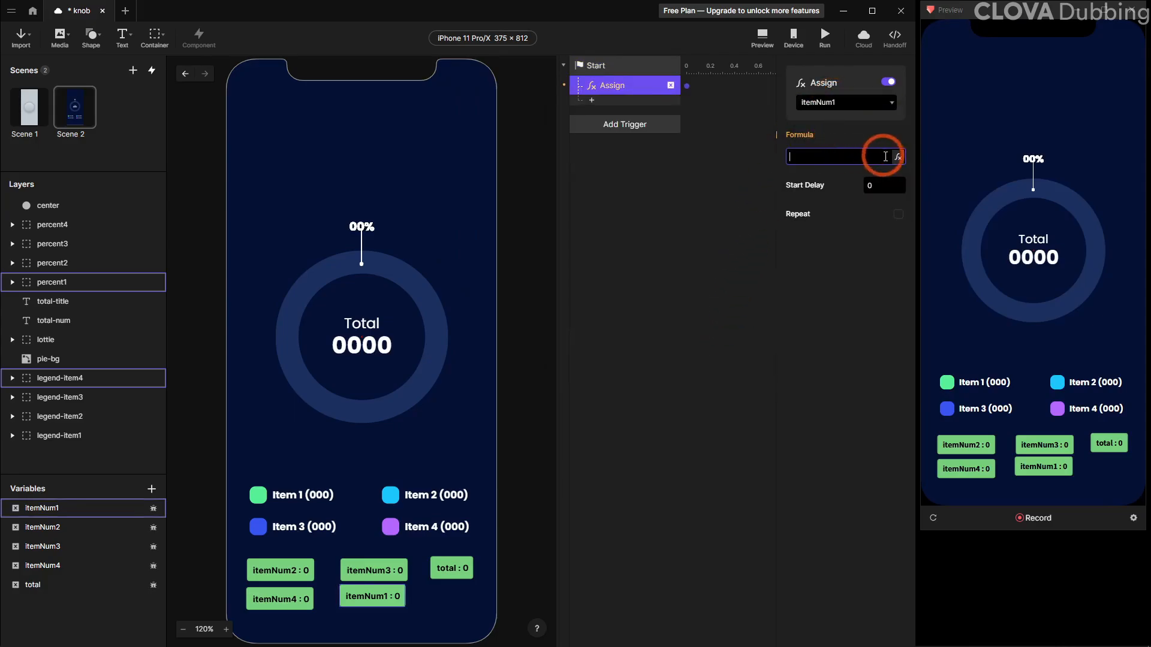
left_click(845, 156)
type("rand")
key("Down")
key("Return")
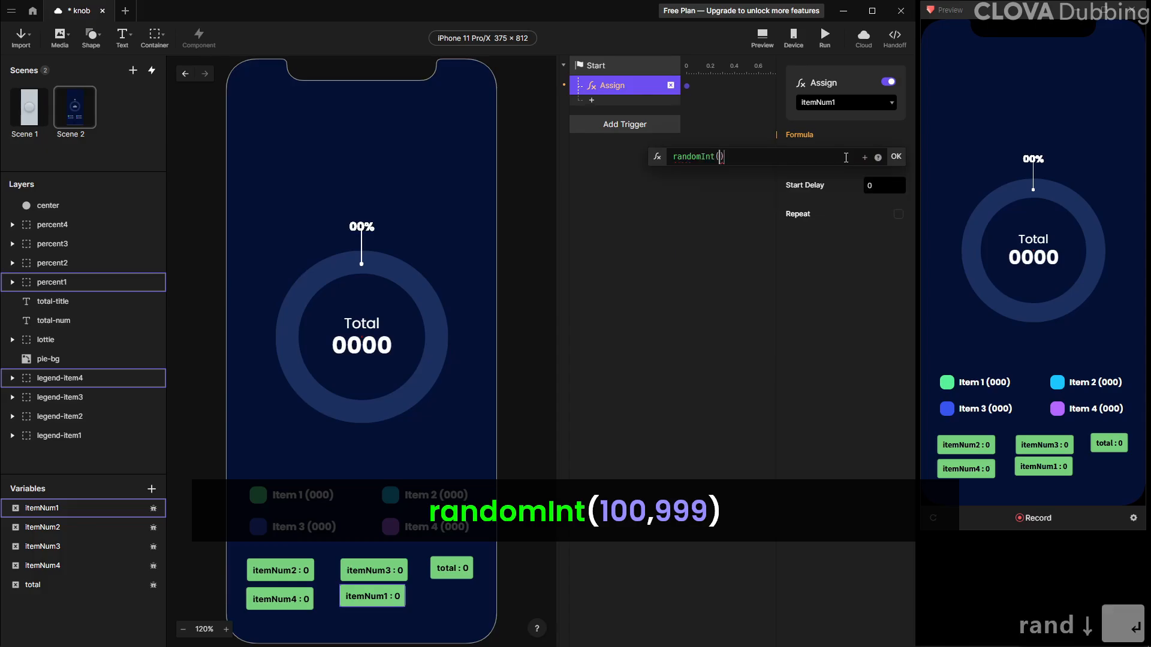
type("100,9")
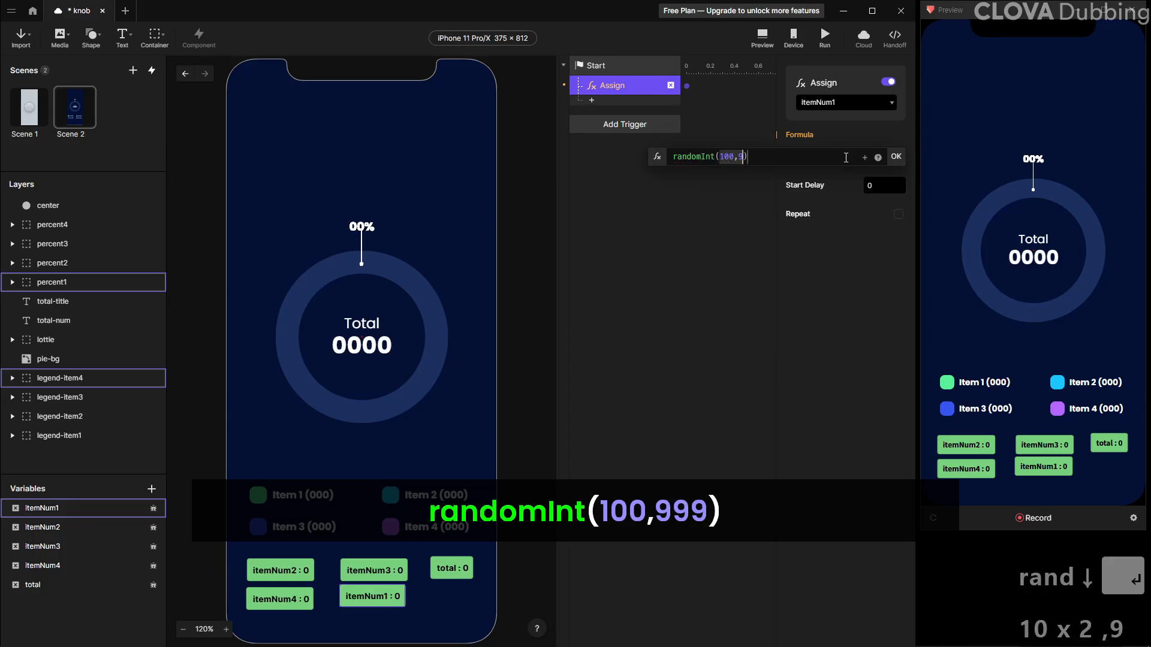
type("99")
key("Return")
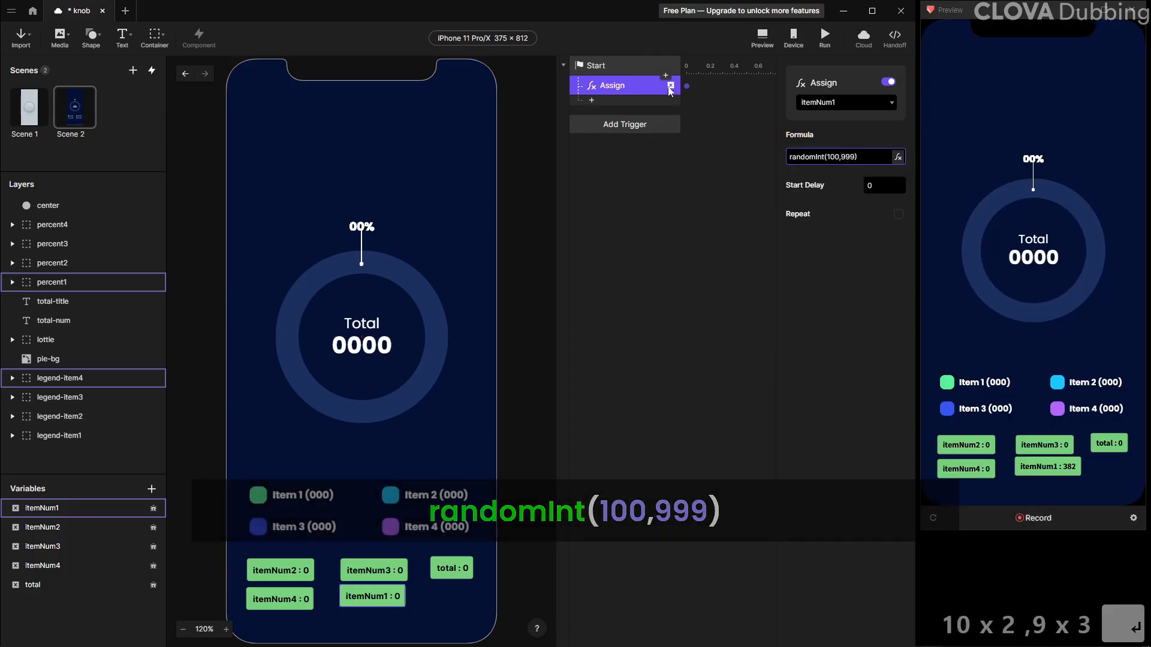
Duplicate the Assign response and switch its variable to itemNum2
key("ctrl+d")
left_click(849, 102)
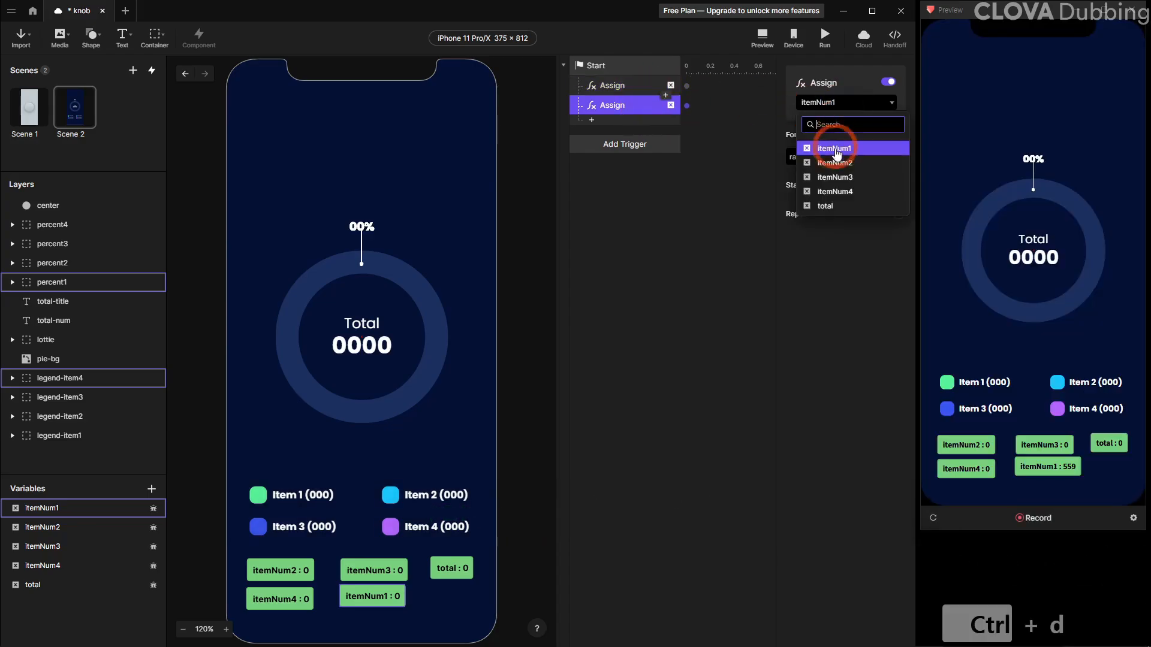
left_click(835, 163)
Duplicate the Assign response again and switch its variable to itemNum3
key("ctrl+d")
left_click(839, 102)
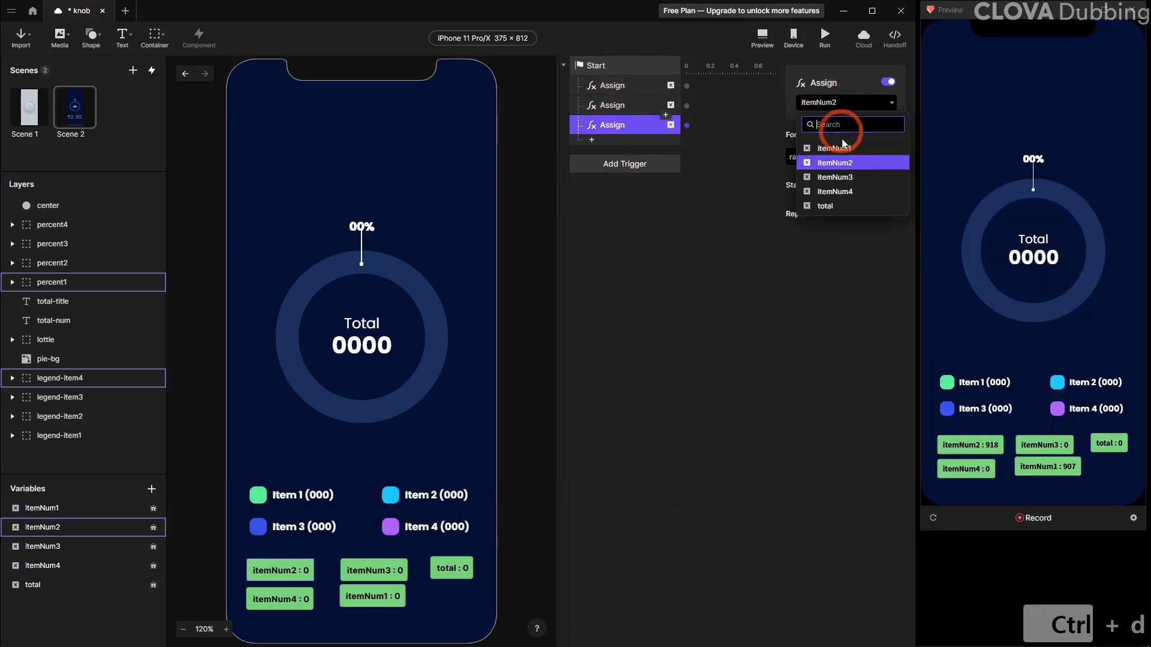
left_click(836, 177)
Duplicate the Assign response once more and switch its variable to itemNum4
key("ctrl+d")
left_click(866, 102)
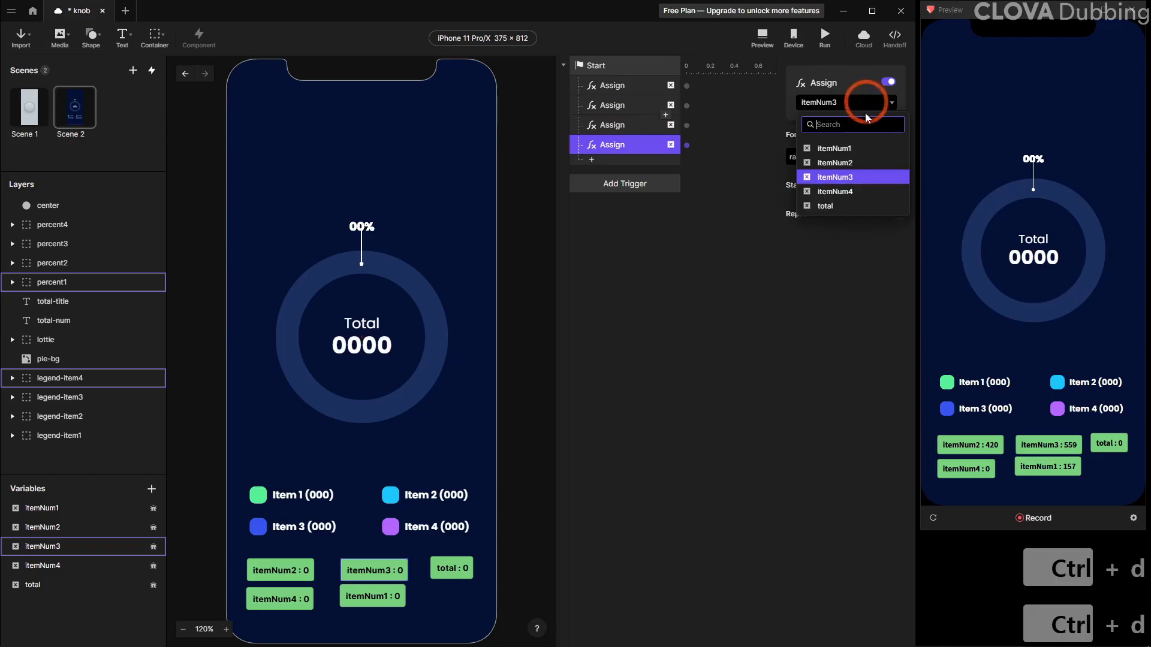
left_click(835, 191)
Add a fifth duplicated Assign response and switch its variable to total
key("ctrl+d")
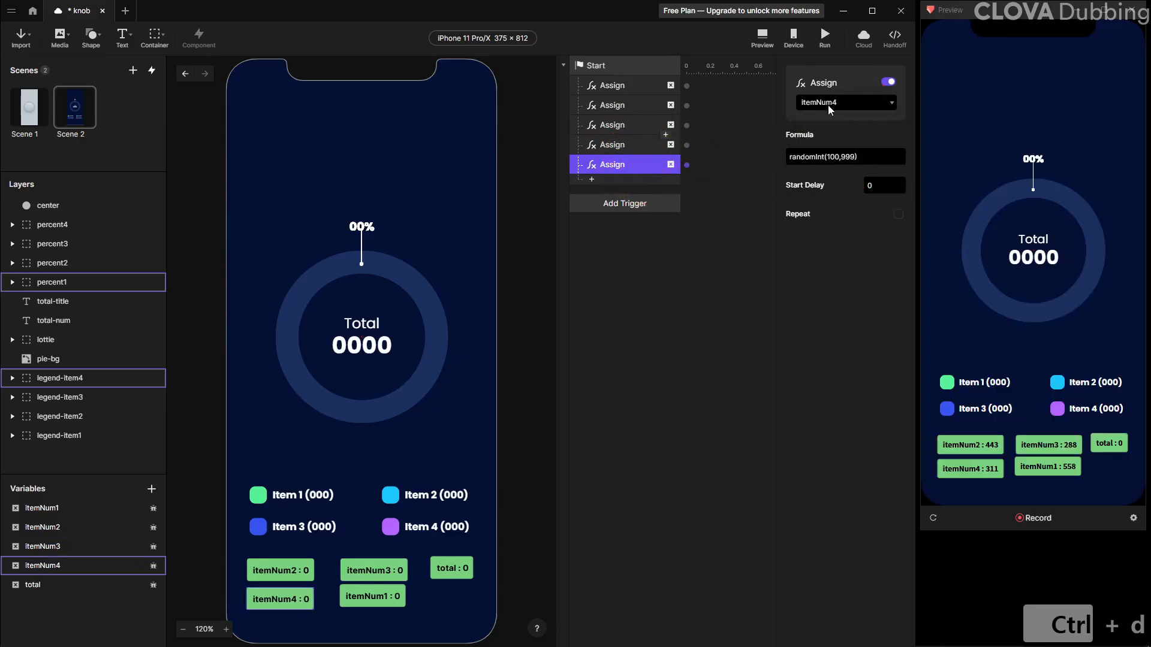
left_click(829, 103)
left_click(833, 203)
Replace the total's formula with itemNum1 + itemNum2 + itemNum3 + itemNum4 and reload the preview
left_click(850, 157)
key("ctrl+a")
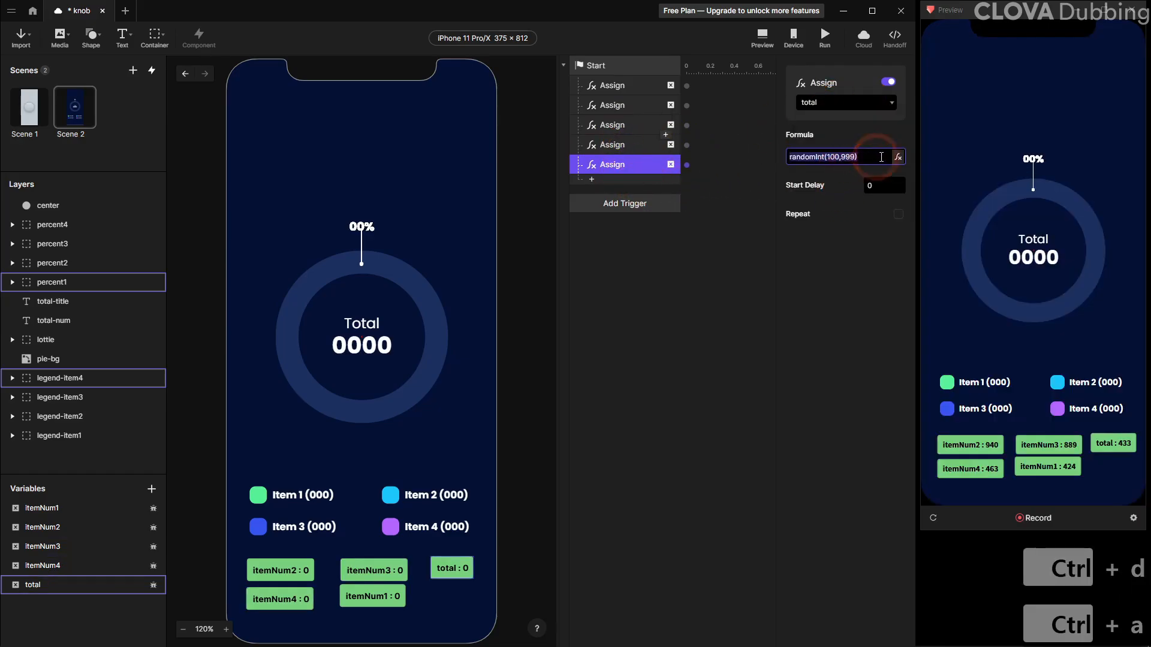
key("Delete")
left_click(865, 157)
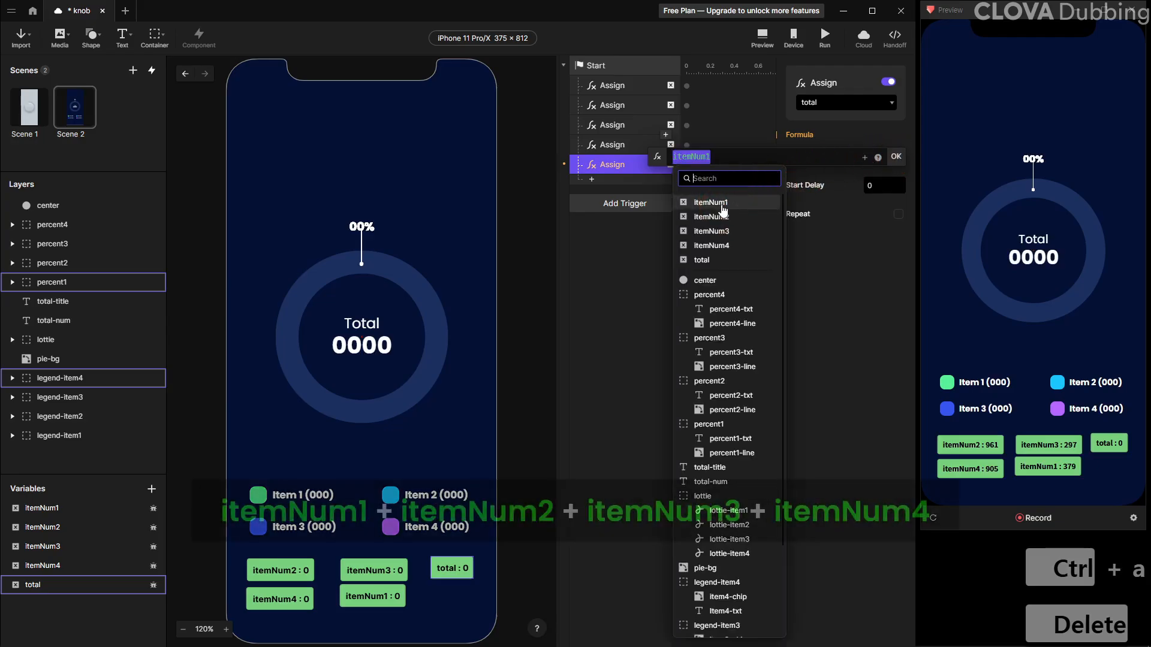
left_click(722, 207)
type("+")
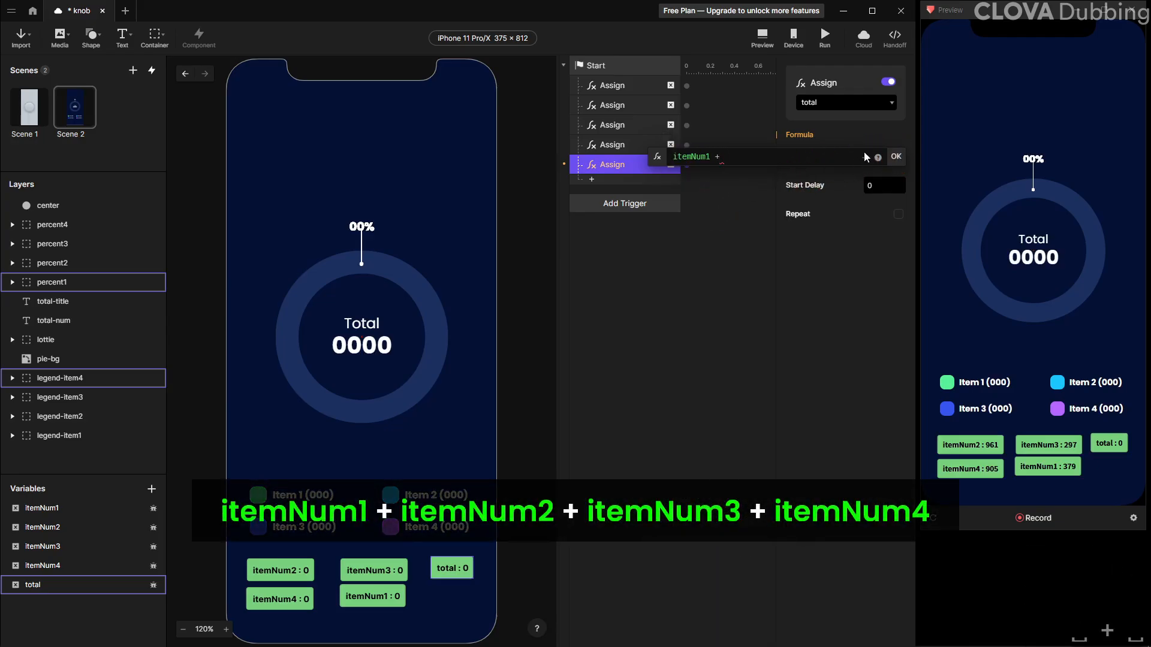
left_click(865, 157)
left_click(773, 221)
type("+")
left_click(865, 157)
left_click(819, 235)
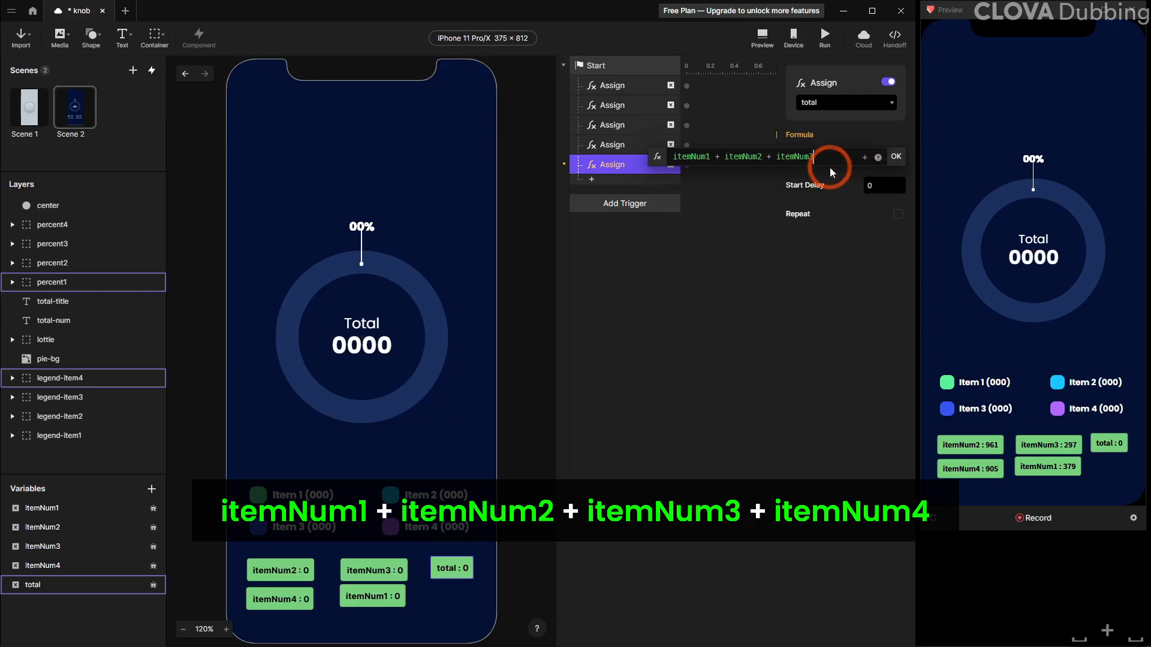
type("+")
left_click(864, 157)
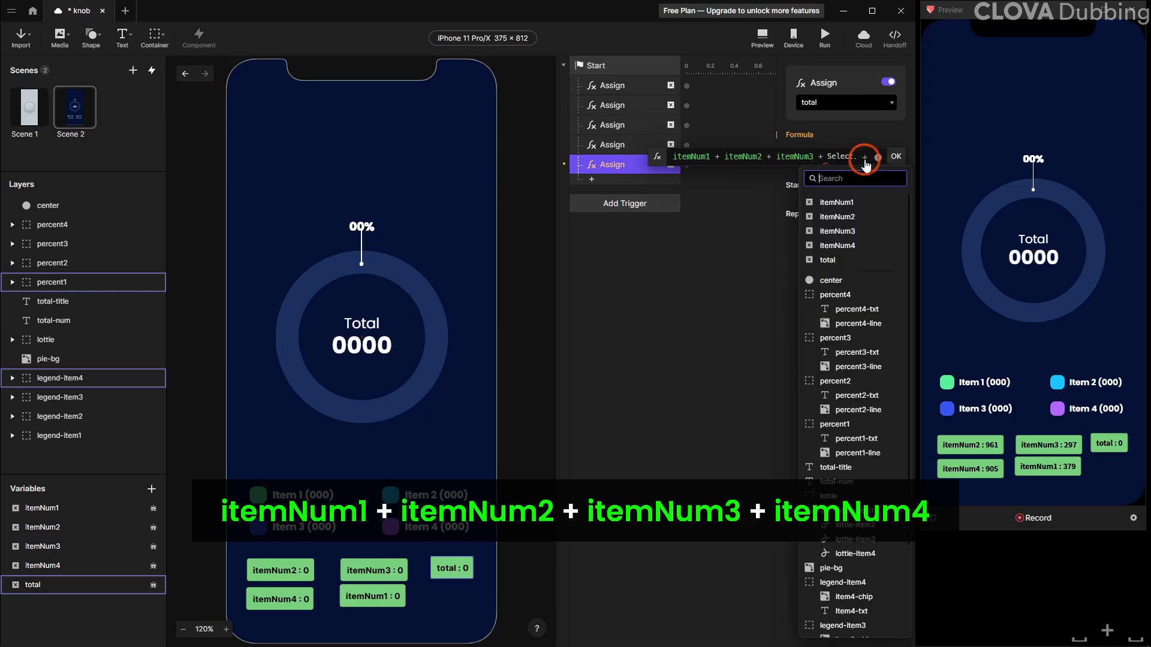
left_click(848, 246)
left_click(896, 157)
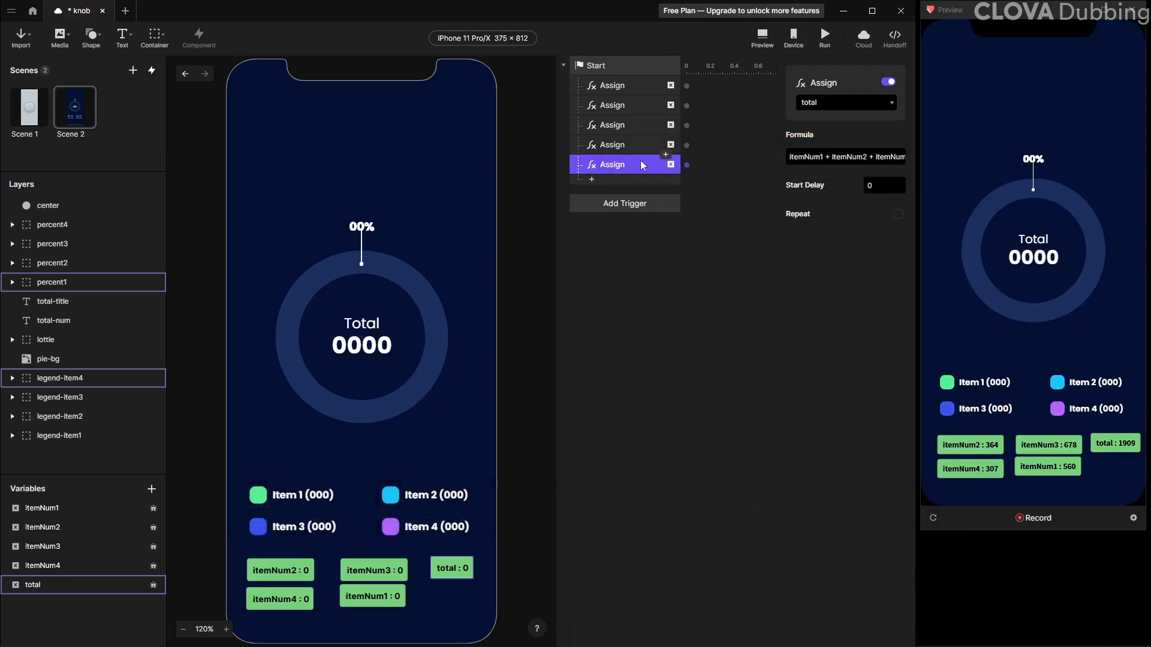
left_click(933, 522)
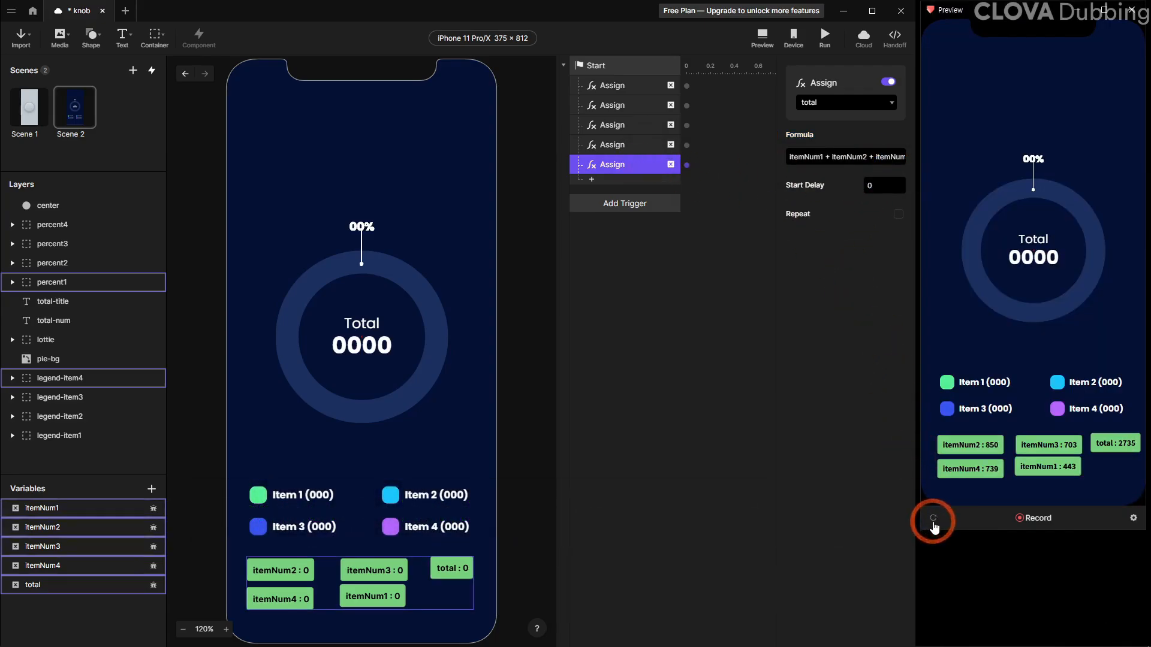
Add a Text response on the Start trigger targeting total-num, with Formula content set to the total variable
left_click(598, 179)
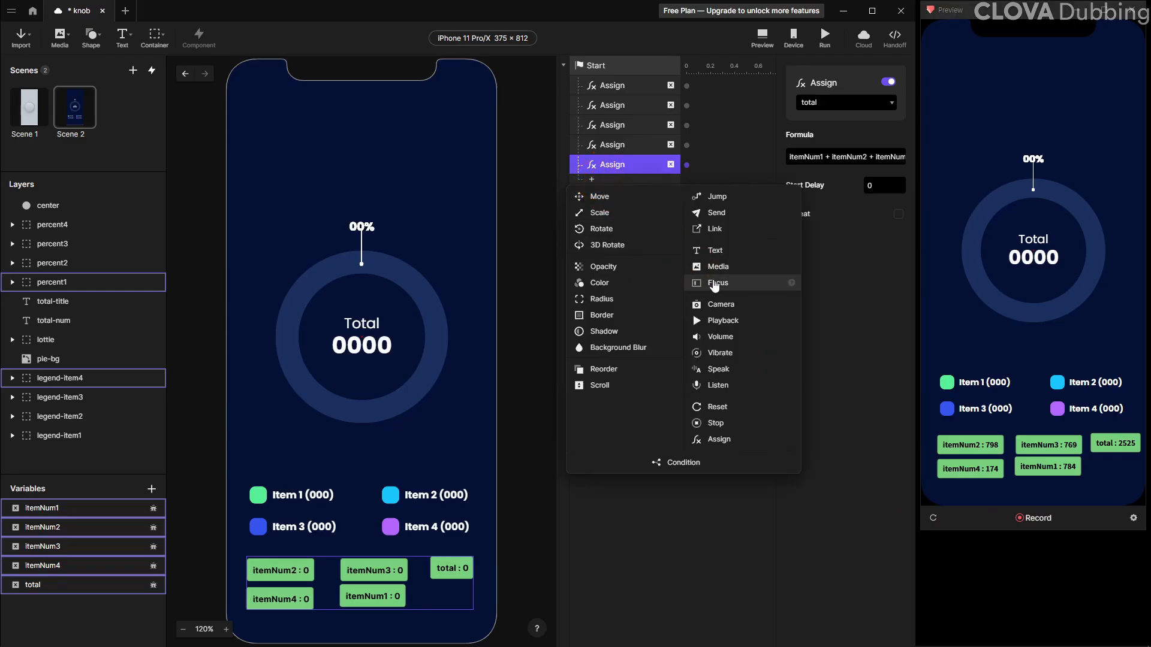
left_click(729, 253)
left_click(823, 103)
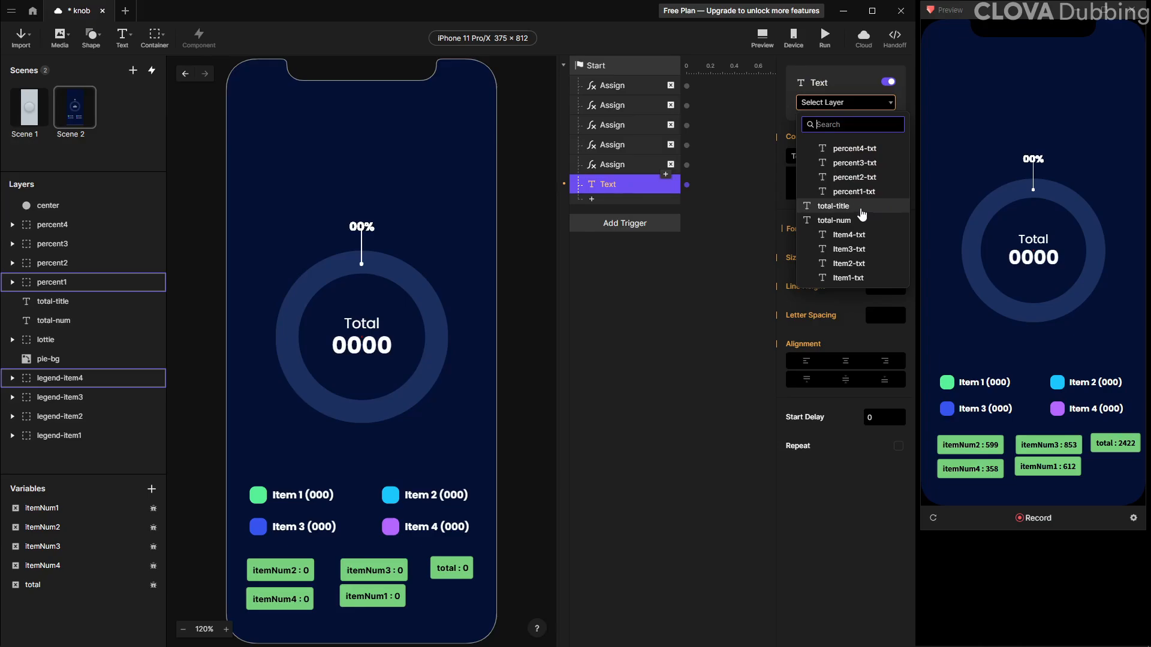
left_click(844, 220)
left_click(822, 157)
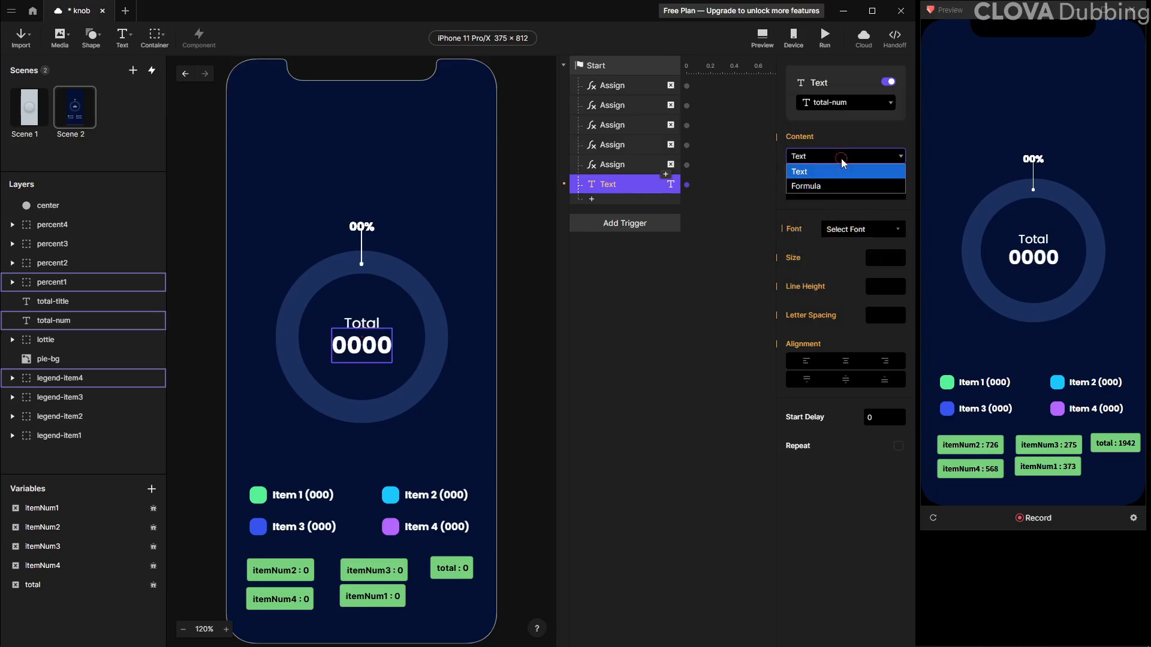
left_click(824, 187)
left_click(866, 177)
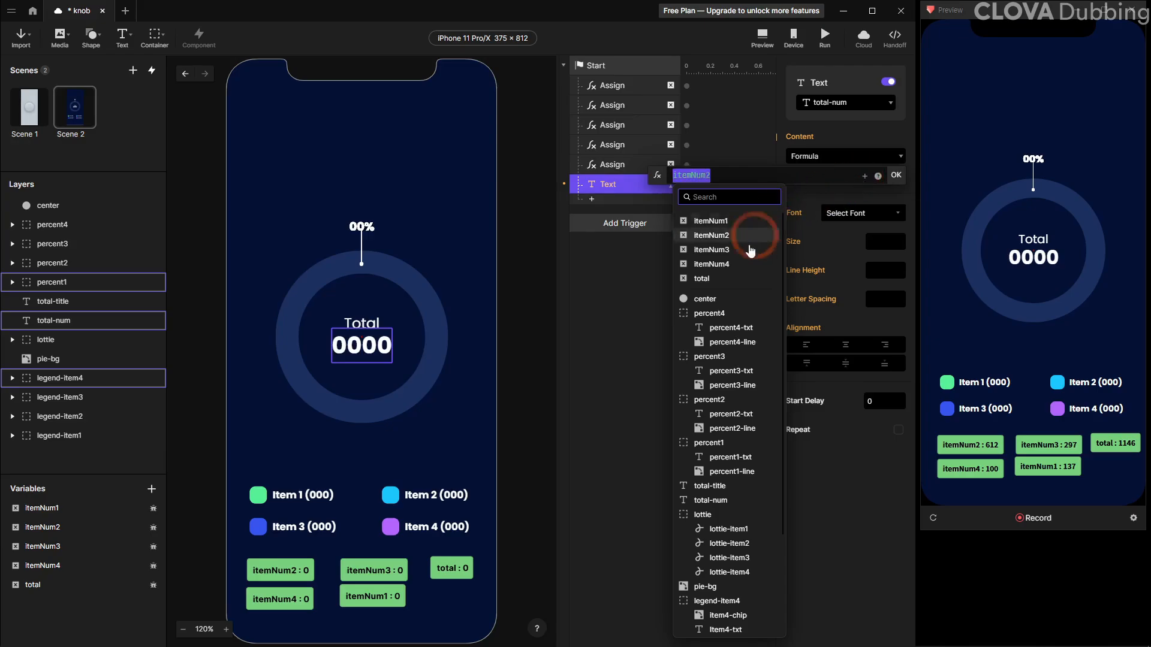
left_click(727, 285)
left_click(895, 178)
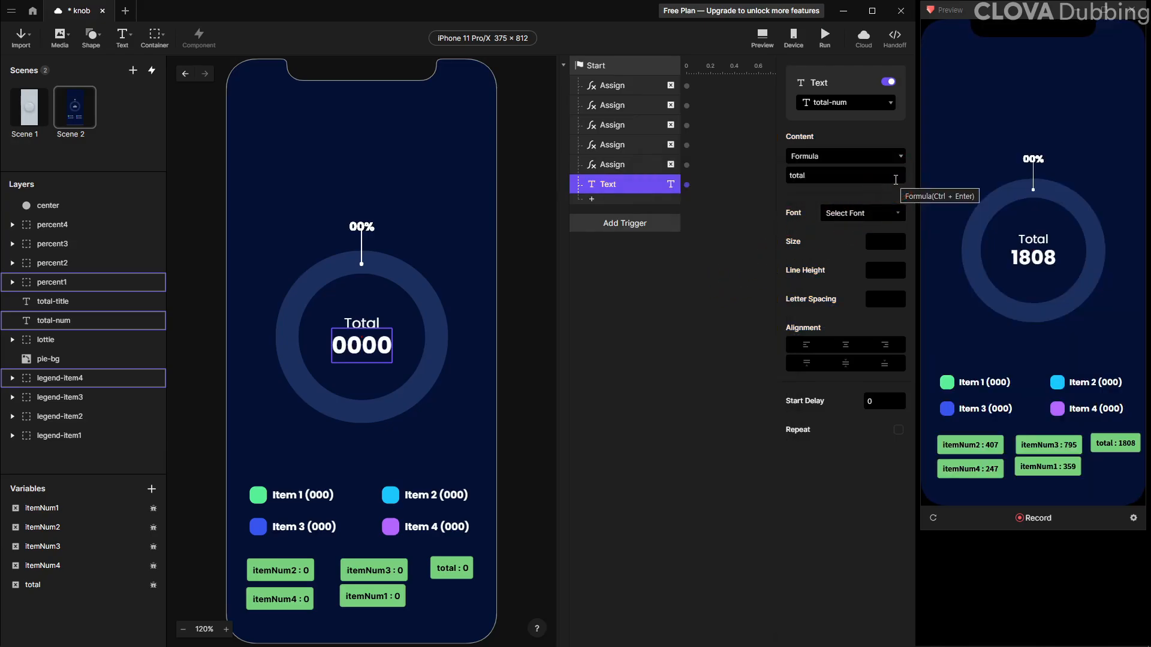
Add another Text response targeting the item1-txt layer and switch its content to Formula
left_click(601, 189)
left_click(311, 496, "ctrl")
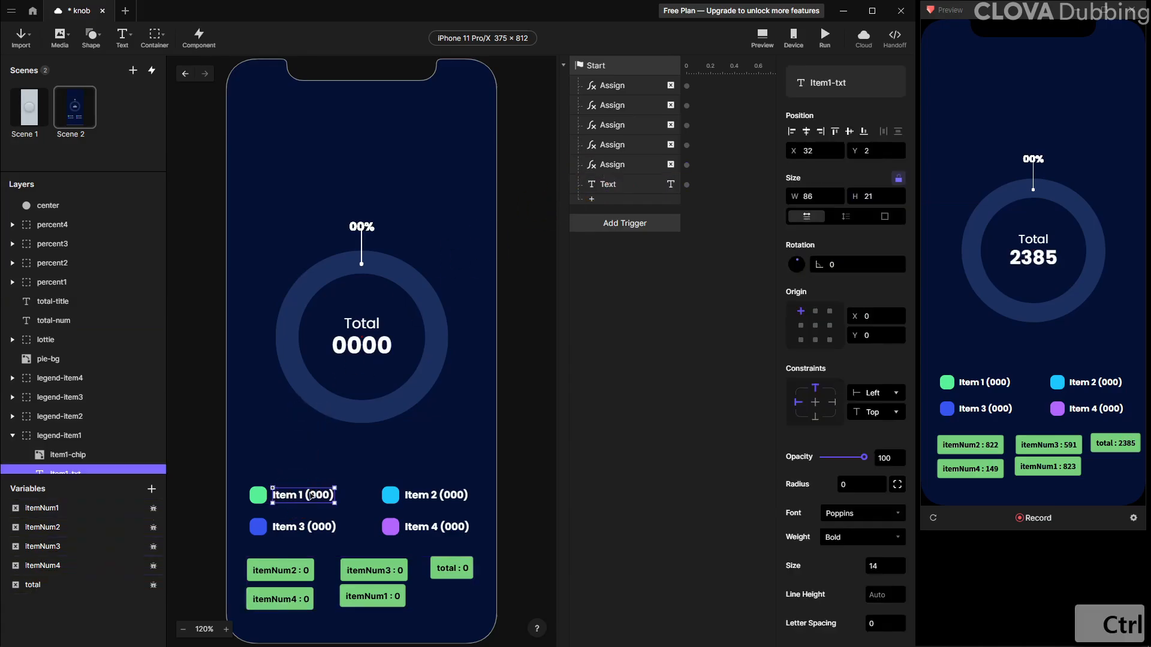
left_click(627, 204)
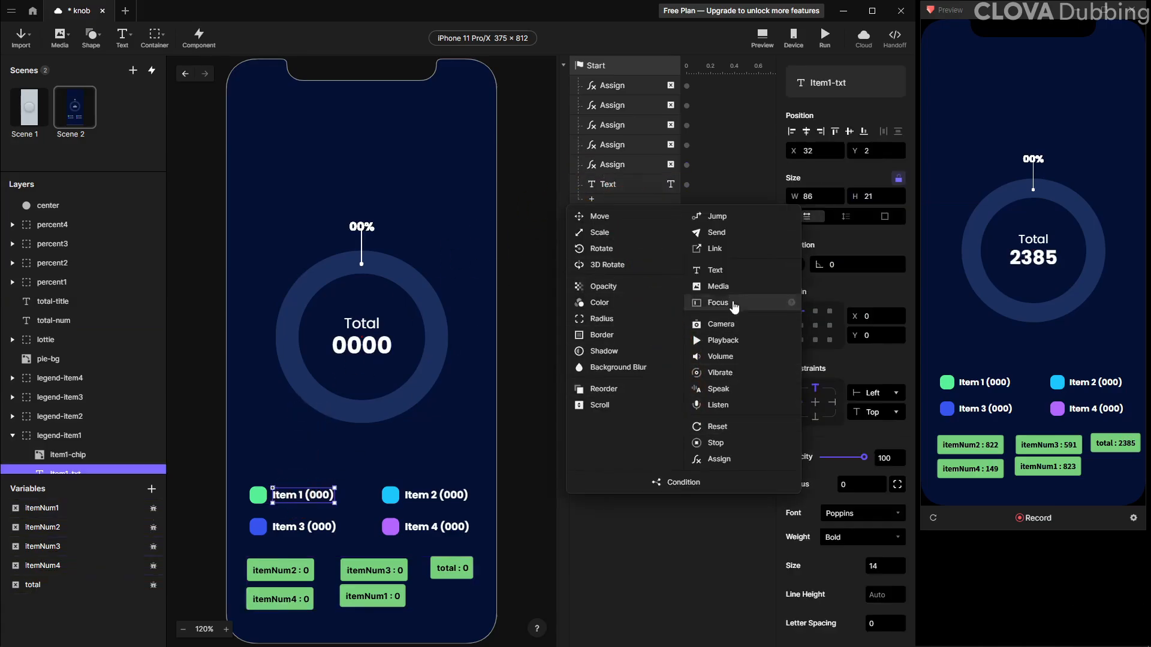
left_click(737, 264)
left_click(827, 178)
left_click(847, 157)
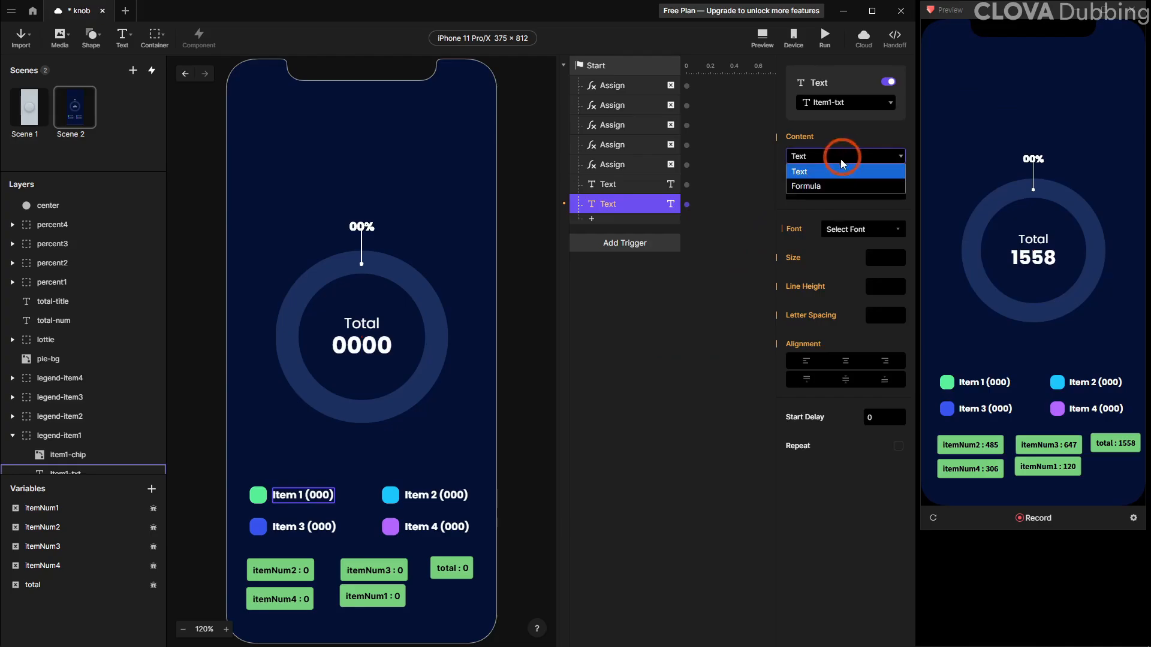
left_click(830, 190)
Enter the formula "item 1 (" + itemNum1 + ")" for the item1-txt text
left_click(898, 179)
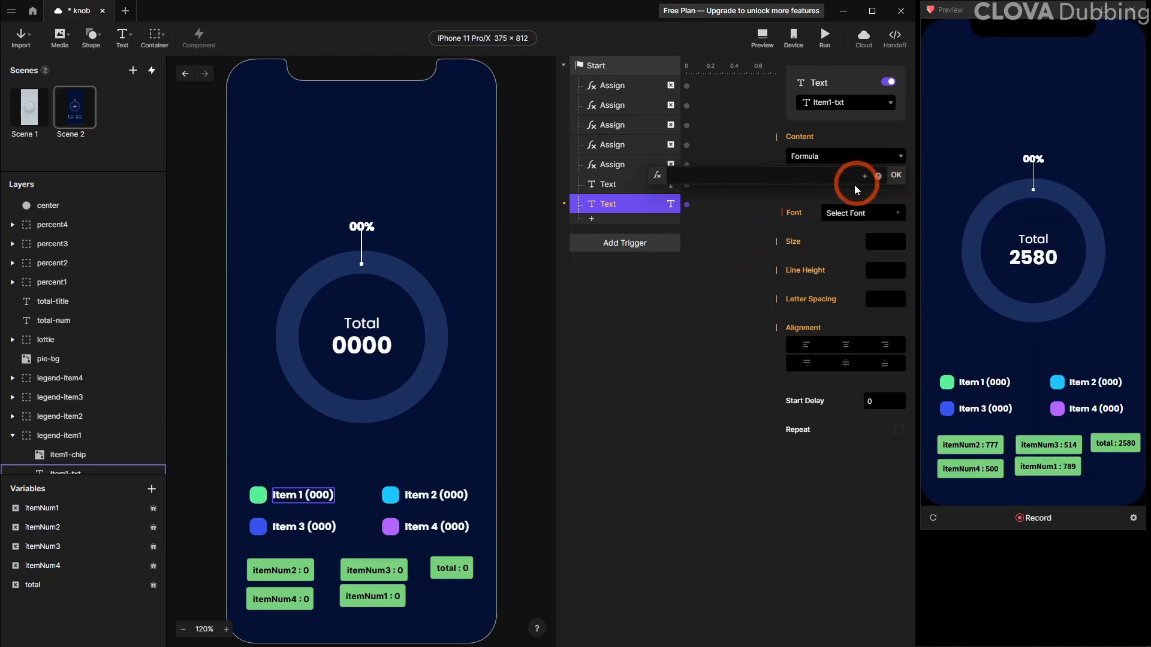
type("i")
key("BackSpace")
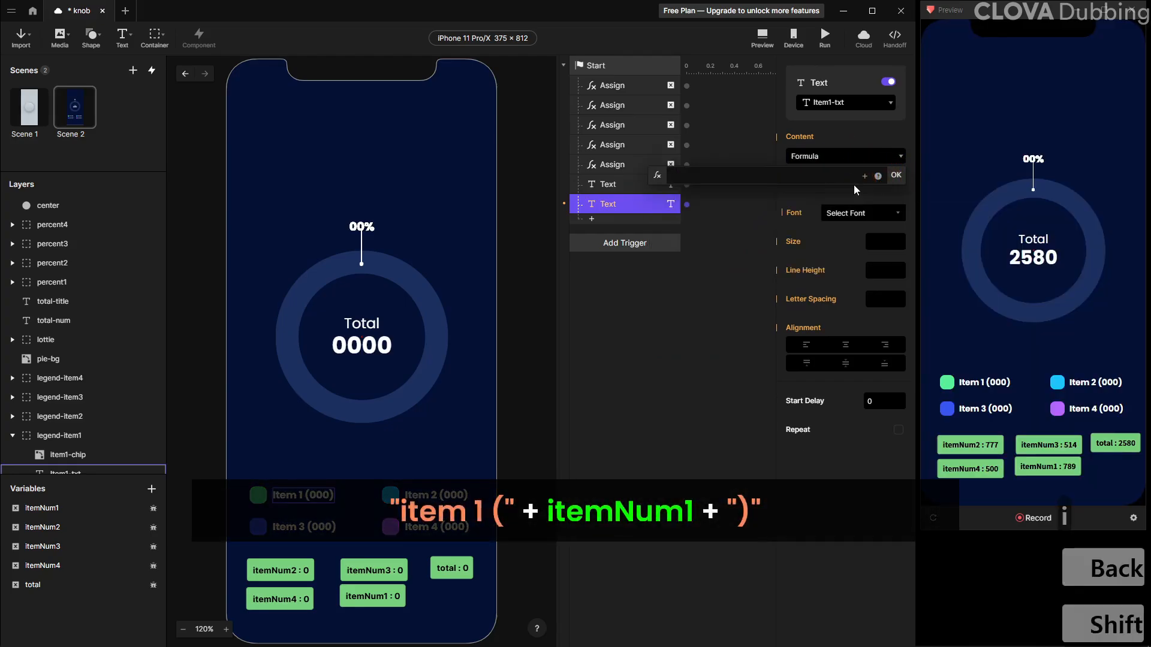
type("\"item 1 ")
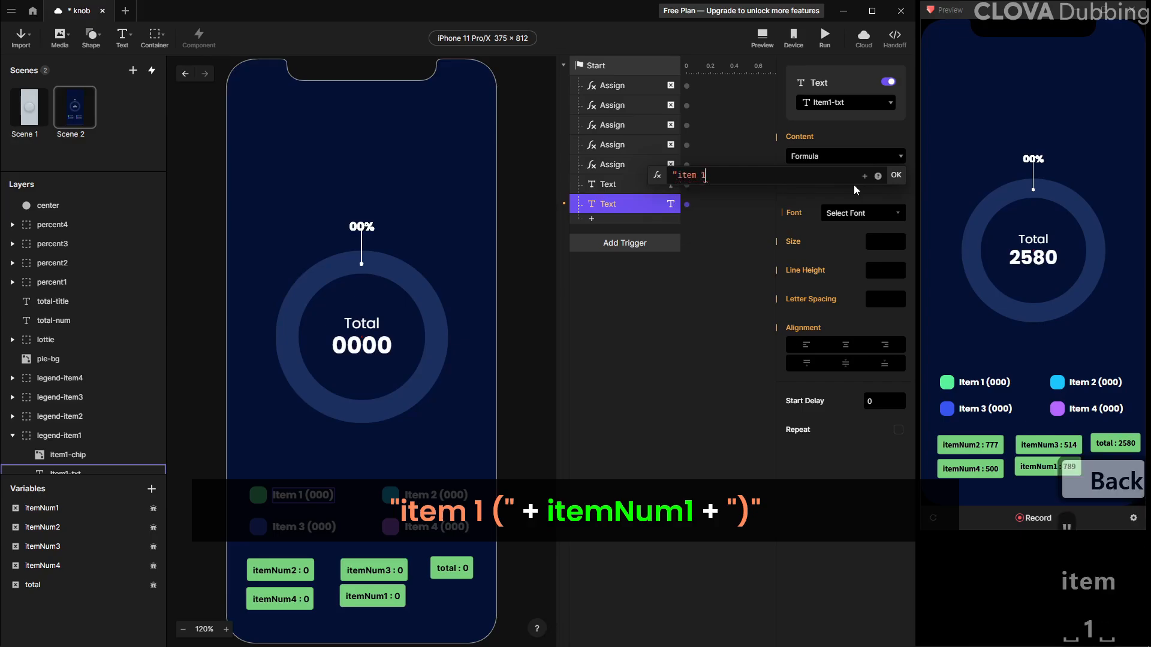
type("(\" +")
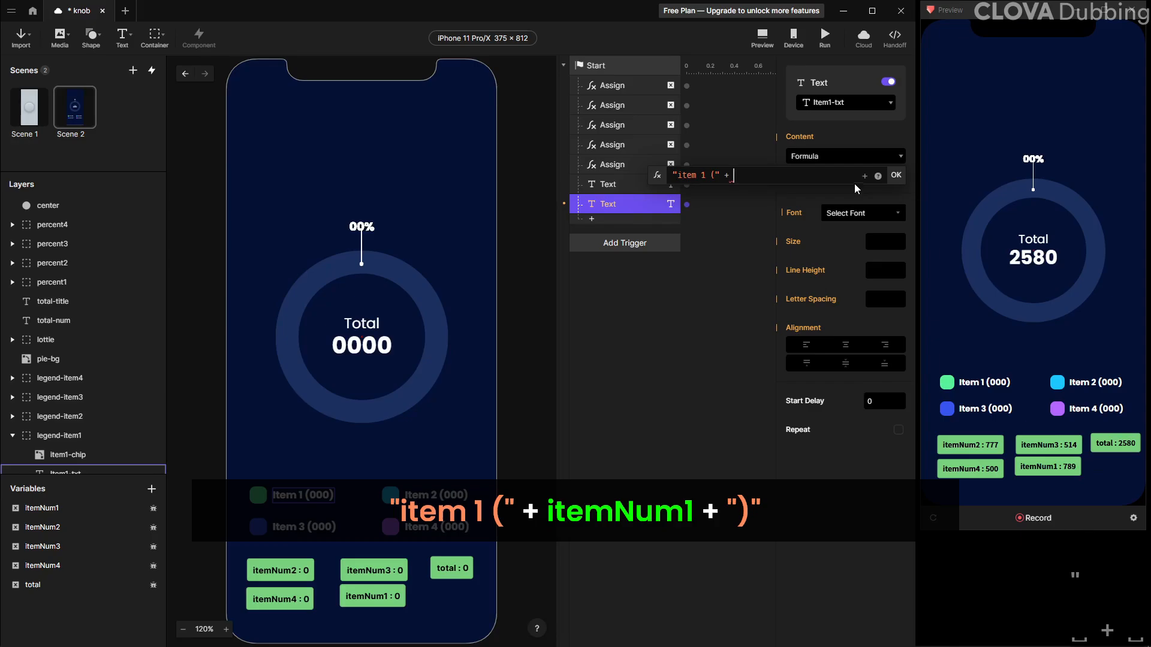
left_click(863, 176)
left_click(815, 220)
type("+ itemNum1 +")
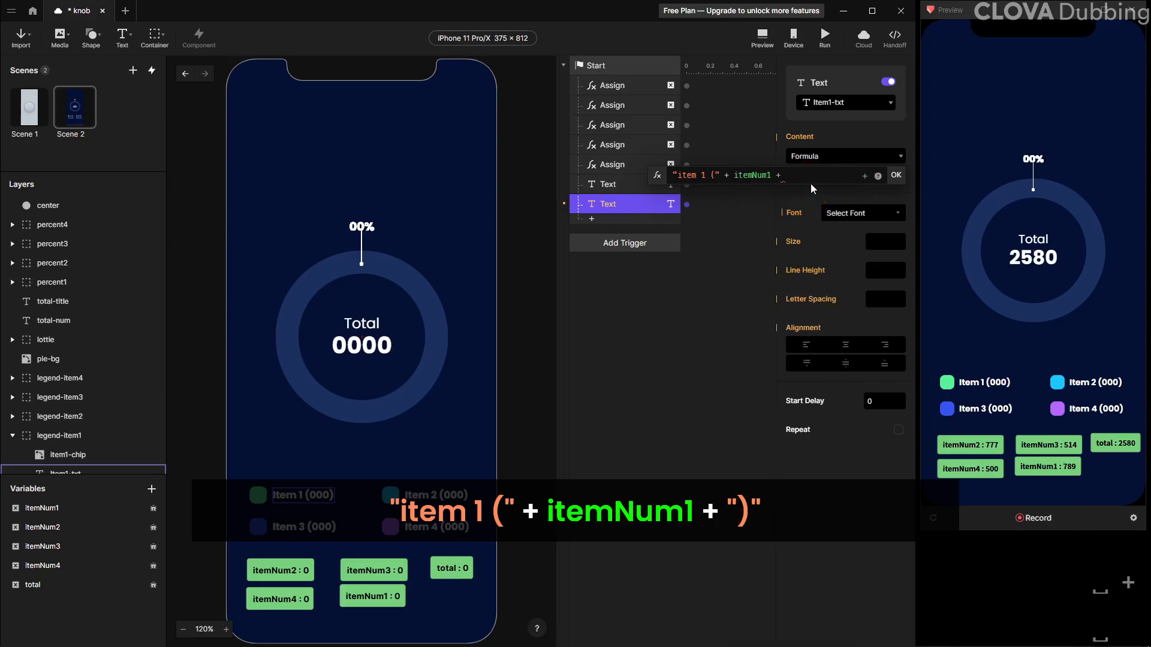
type("\")\"")
key("Return")
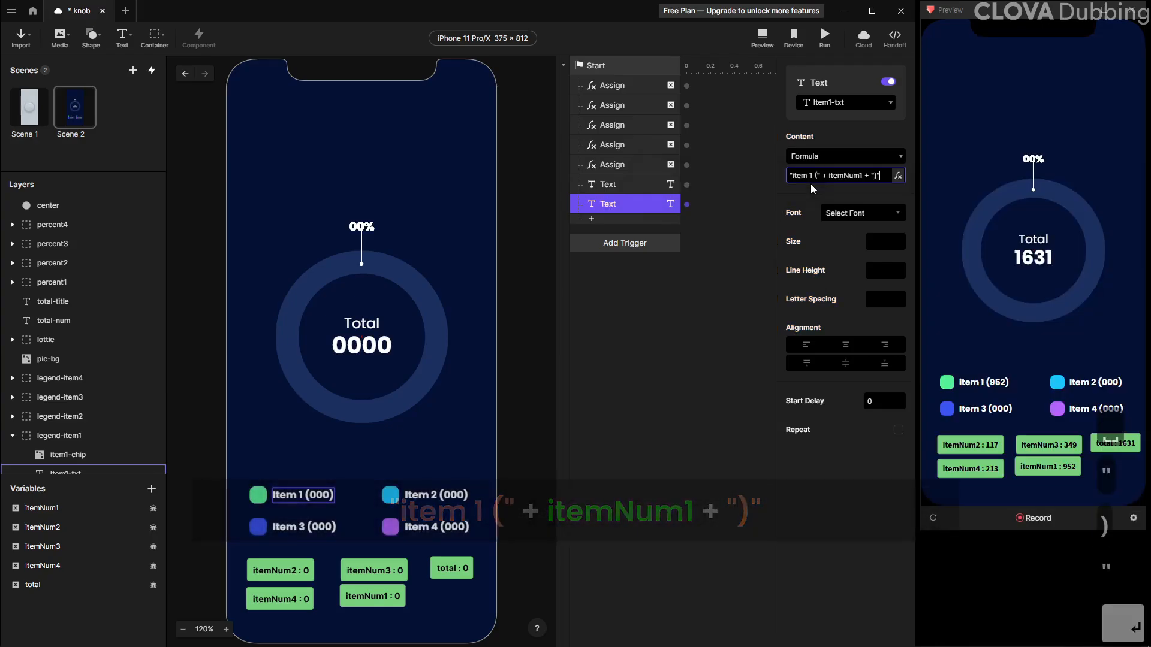
Duplicate the item1-txt Text response and retarget the copy to the item2-txt layer
left_click(622, 204)
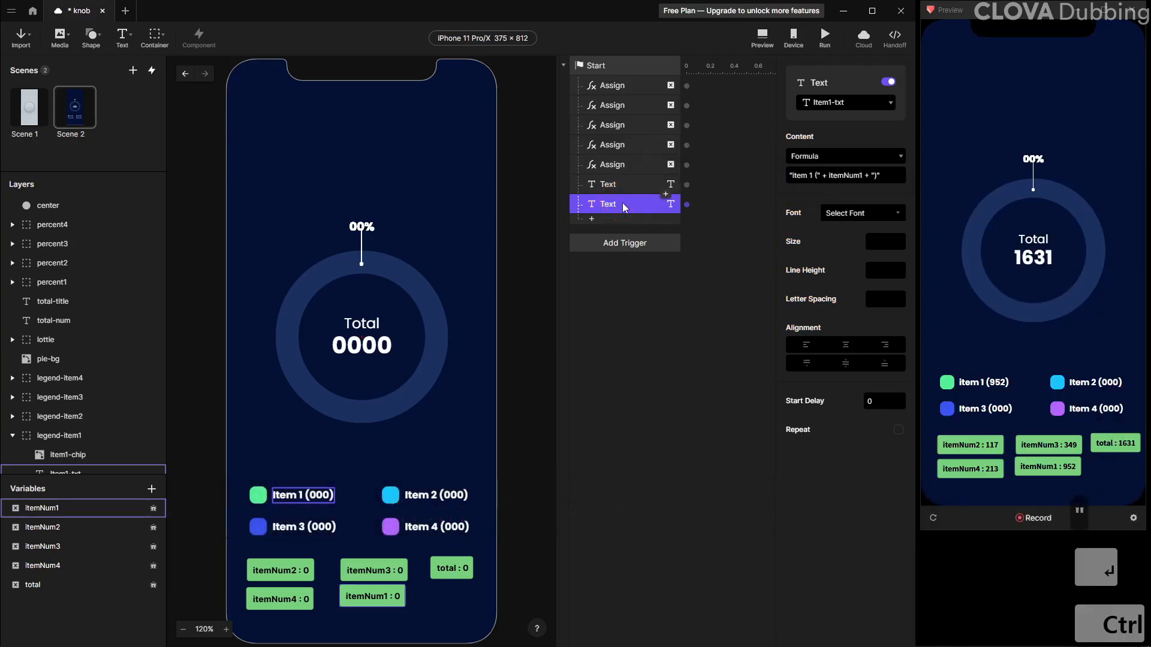
key("ctrl+d")
left_click(836, 103)
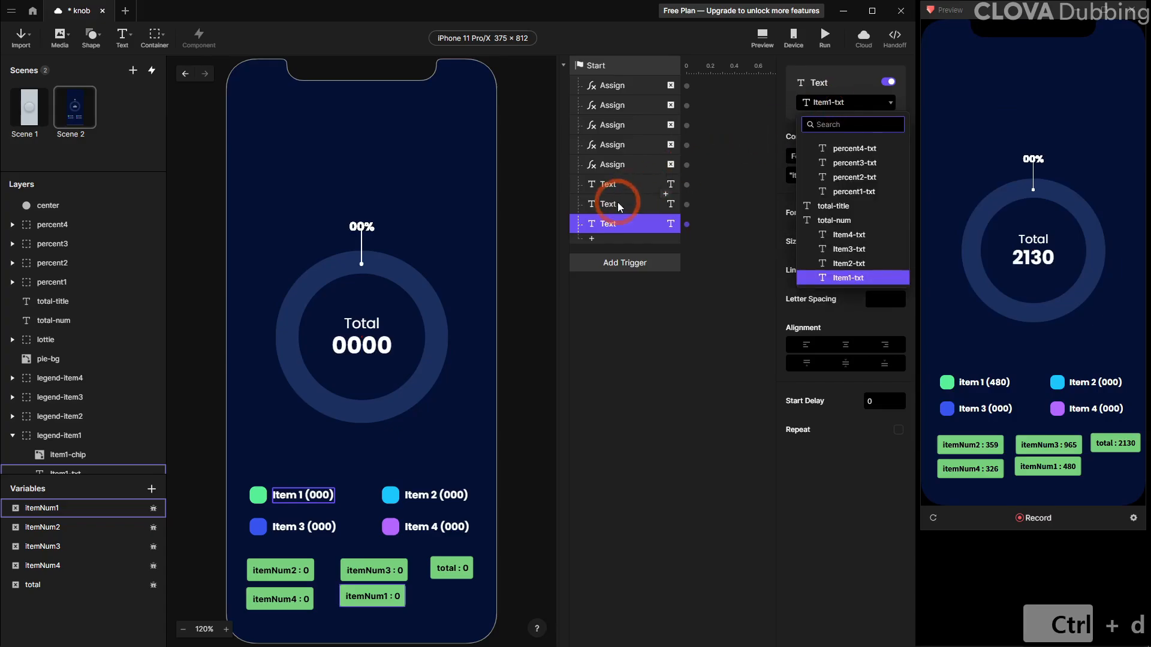
left_click(845, 105)
left_click(845, 105)
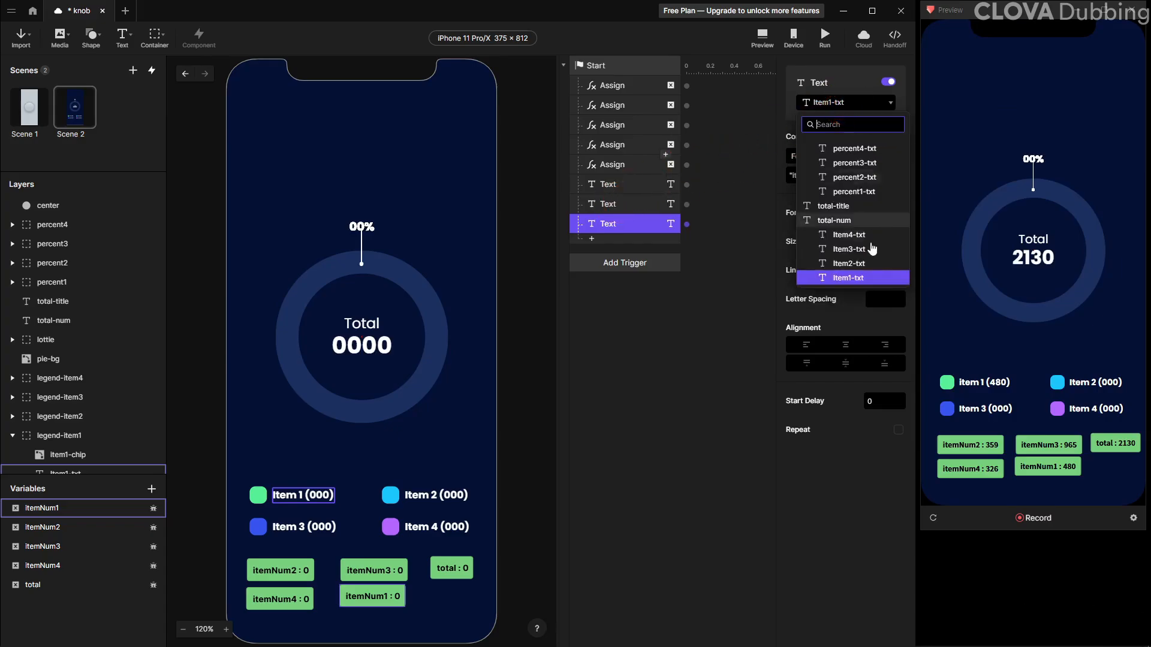
left_click(853, 277)
left_click(631, 231)
left_click(636, 210)
left_click(629, 220)
left_click(836, 103)
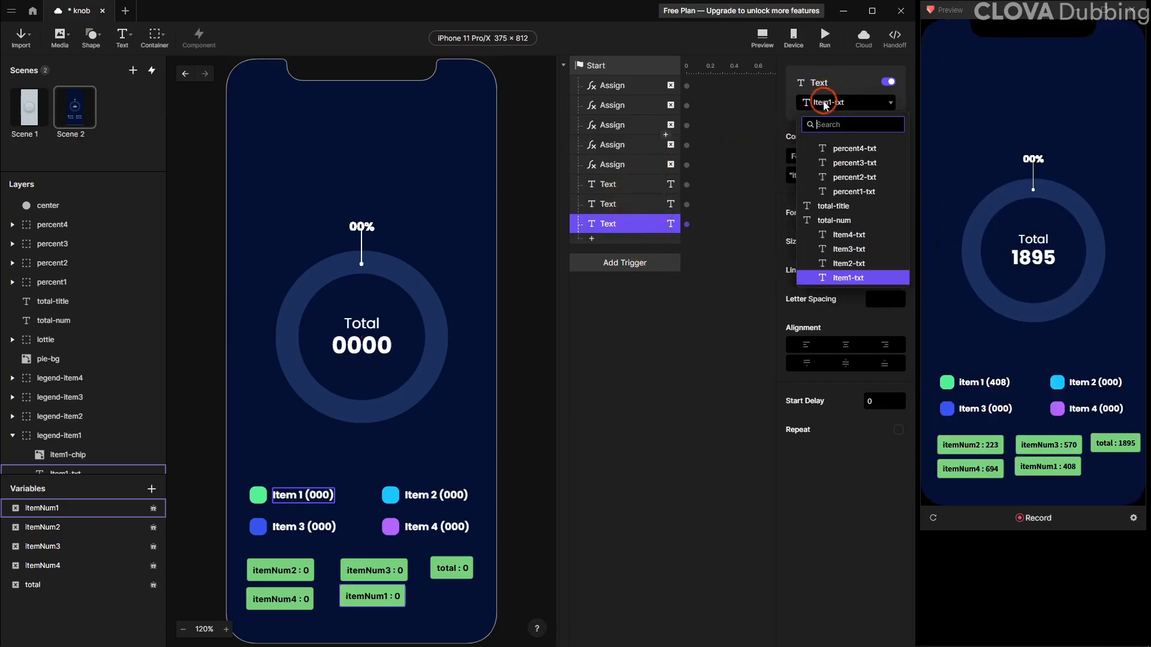
left_click(832, 246)
Edit the copy's formula to "item 2 (" + itemNum2 + ")"
left_click(849, 174)
key("Right")
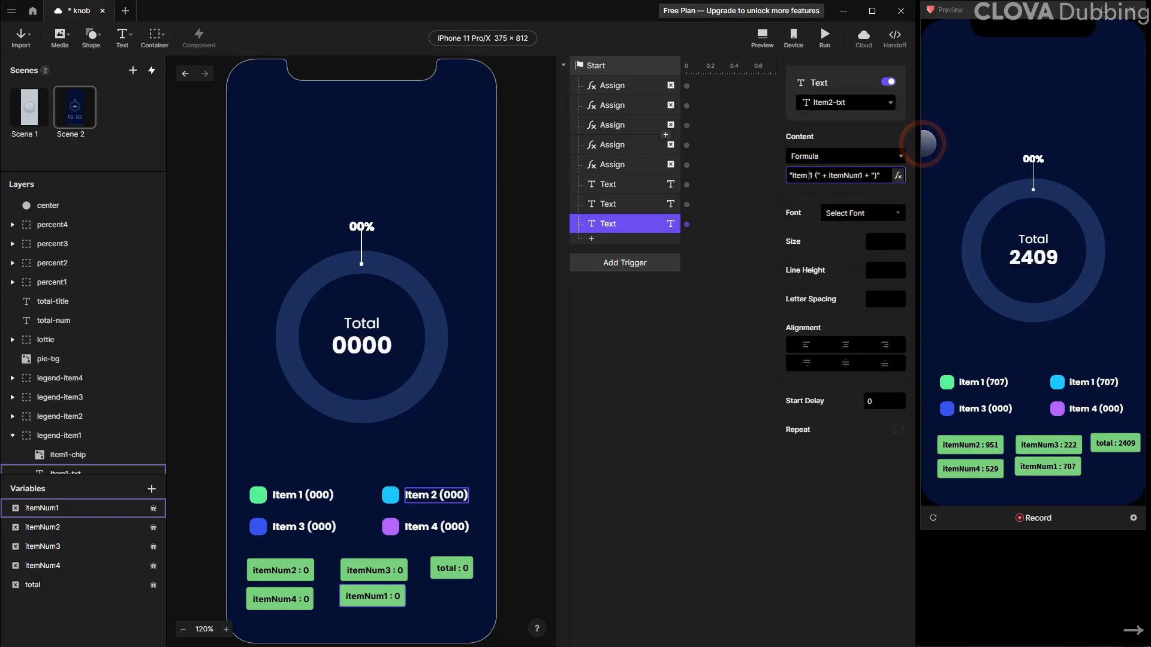
key("Right")
key("Right")
key("Right")
key("Right")
key("Right")
key("Right")
key("Right")
key("Right")
key("Right")
key("Right")
key("Right")
key("Right")
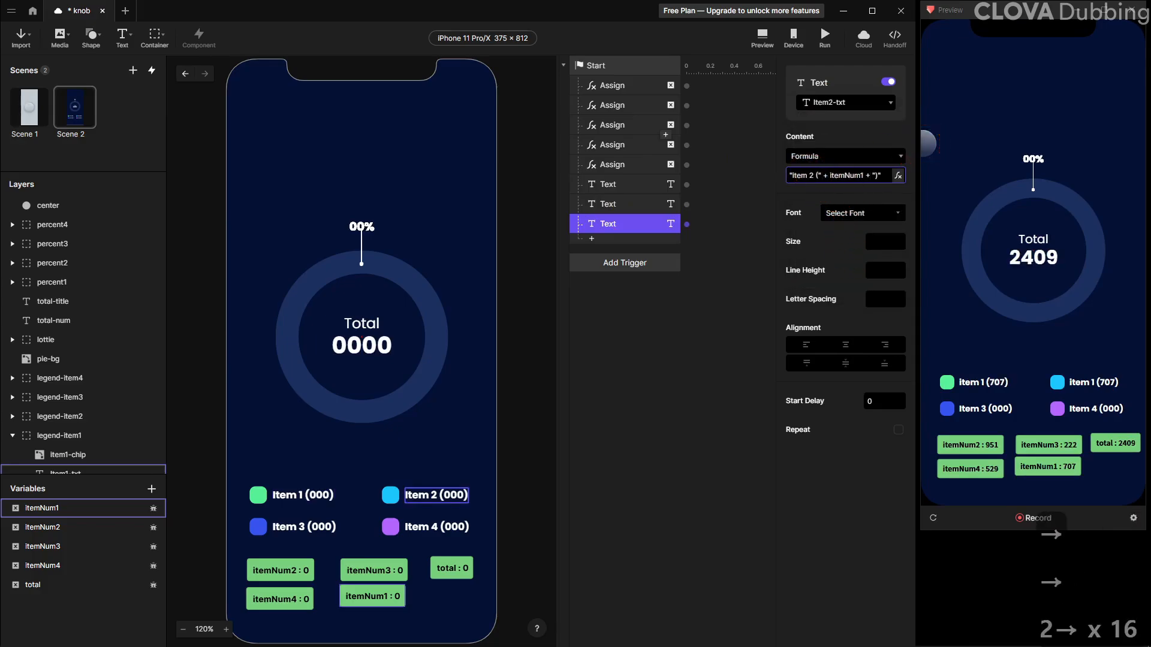
key("Left")
key("Left")
key("BackSpace")
type("2")
key("Return")
Duplicate the Text response, retarget it to item3-txt, and change its formula to "item 3 (" + itemNum3 + ")"
left_click(634, 226)
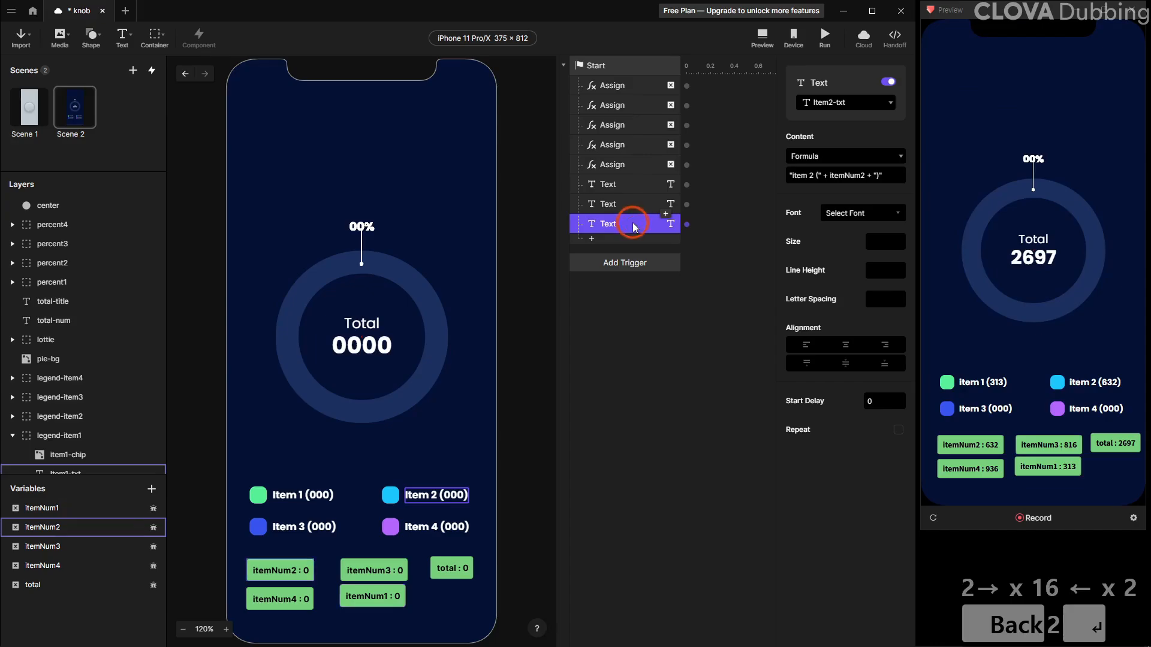
key("ctrl+d")
left_click(846, 102)
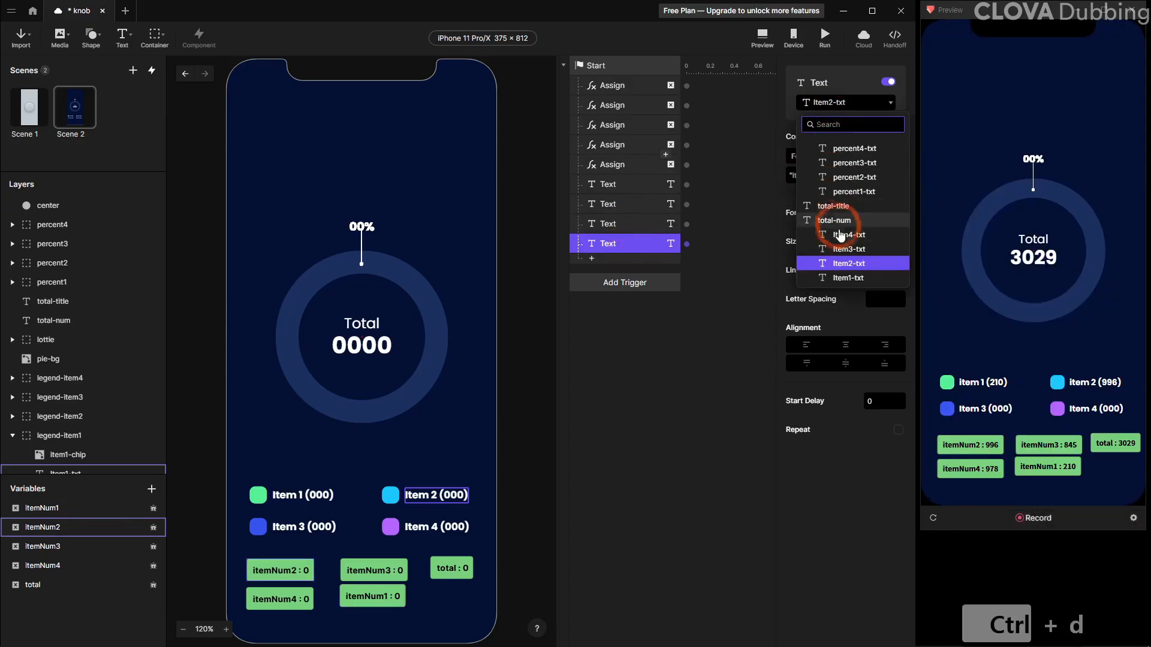
left_click(841, 252)
left_click(843, 210)
left_click(880, 155)
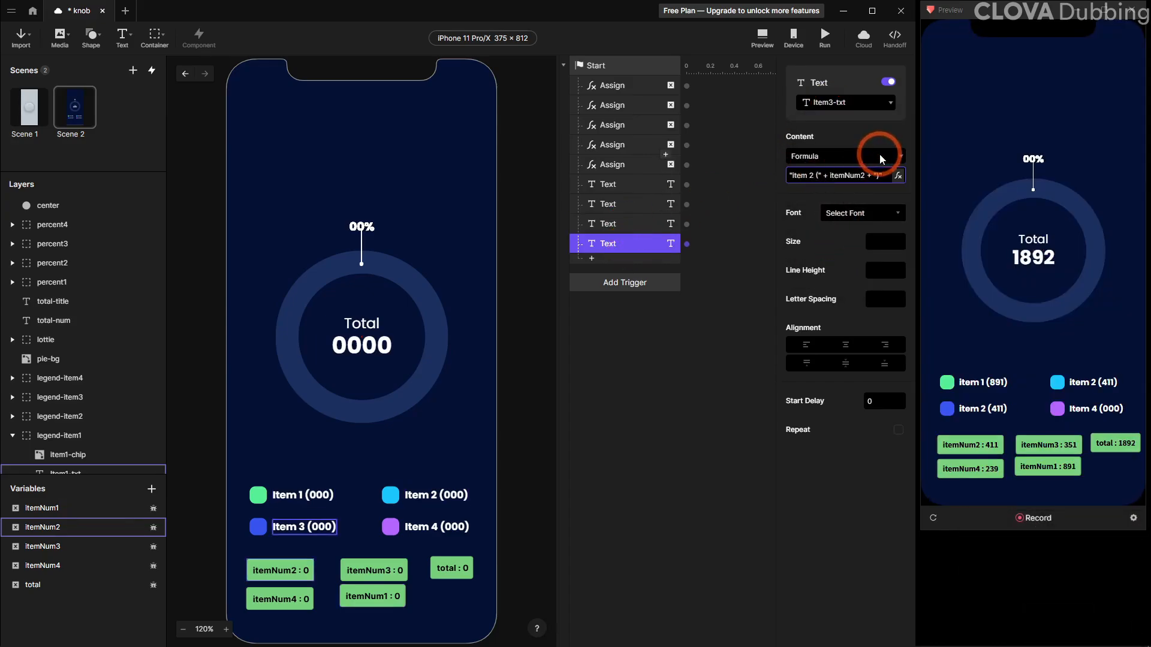
key("Right")
key("Right")
key("Right")
key("Right")
key("Right")
key("Right")
key("Right")
key("BackSpace")
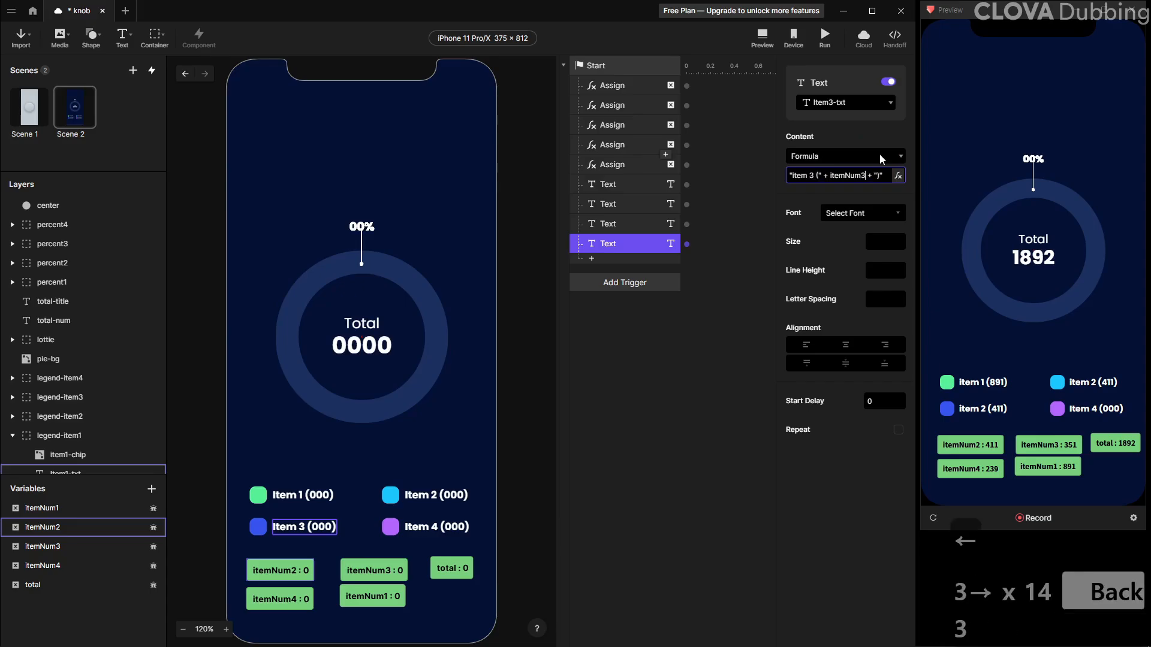
type("3")
key("Return")
Duplicate the Text response, retarget it to item4-txt, and change its formula to "item 4 (" + itemNum4 + ")"
left_click(629, 241)
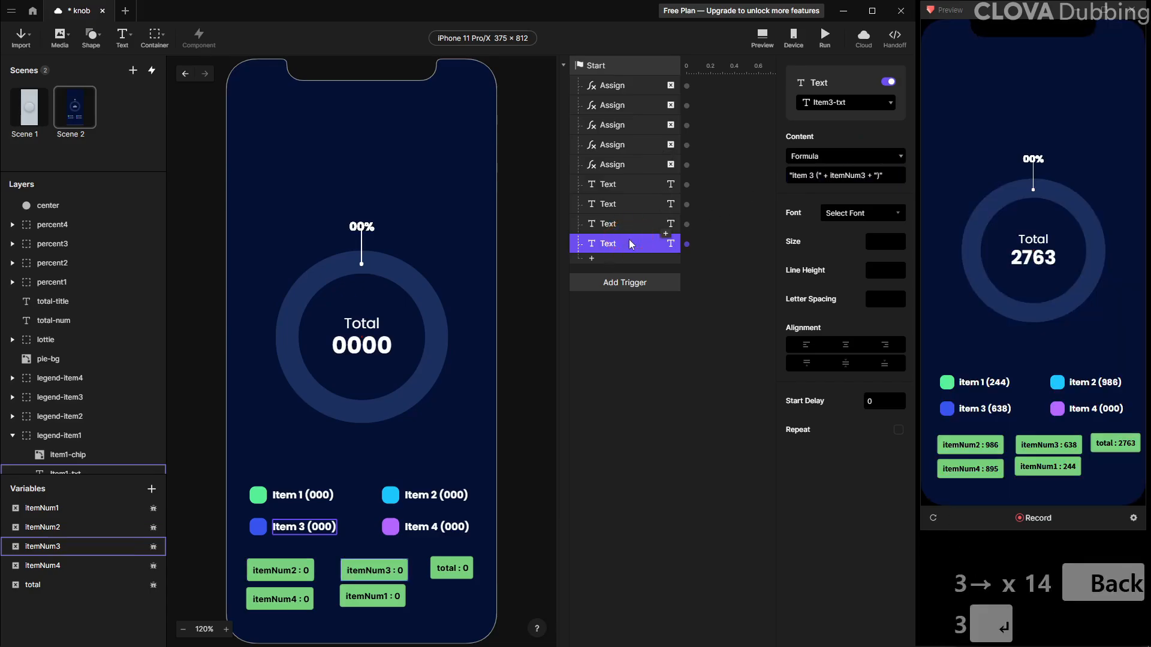
key("ctrl+d")
left_click(831, 103)
left_click(843, 239)
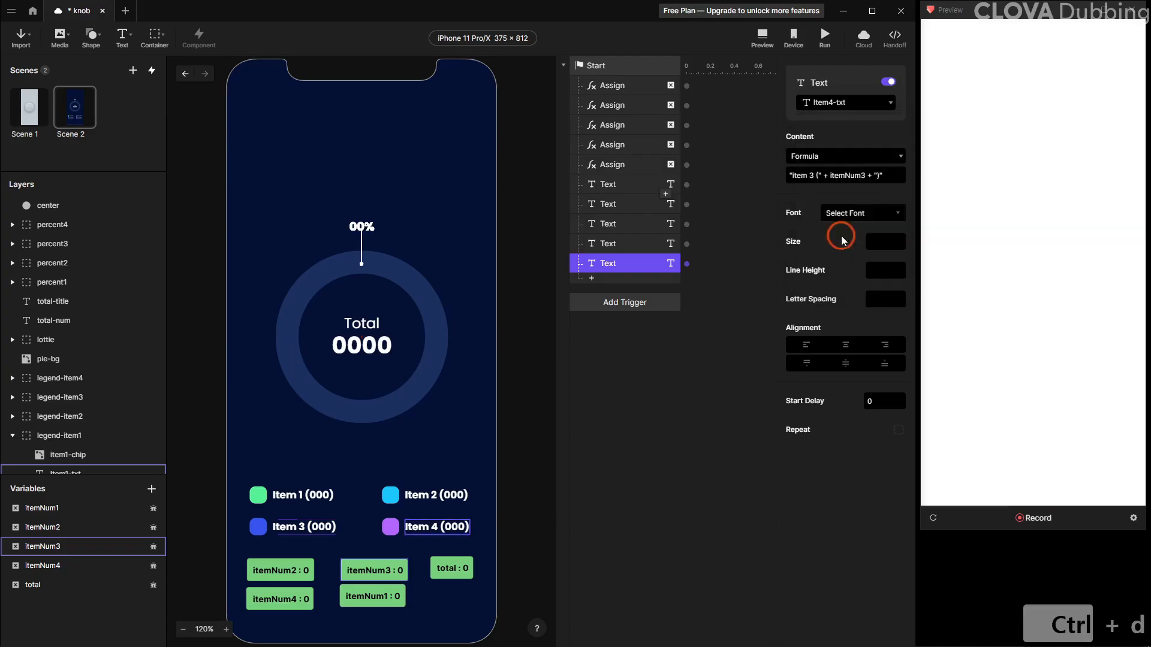
left_click(809, 175)
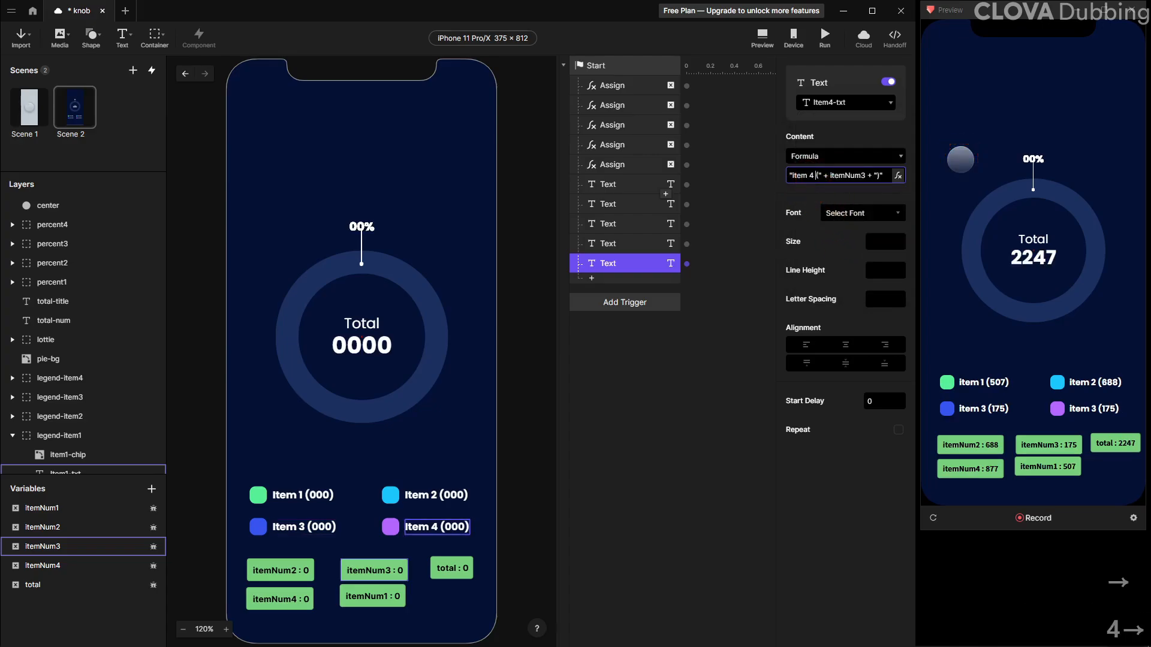
key("Right")
key("Right")
key("Right")
key("Right")
key("Right")
key("Right")
key("Right")
key("Right")
key("Right")
key("Right")
key("Right")
key("Right")
key("Right")
key("Right")
key("BackSpace")
type("4")
key("Return")
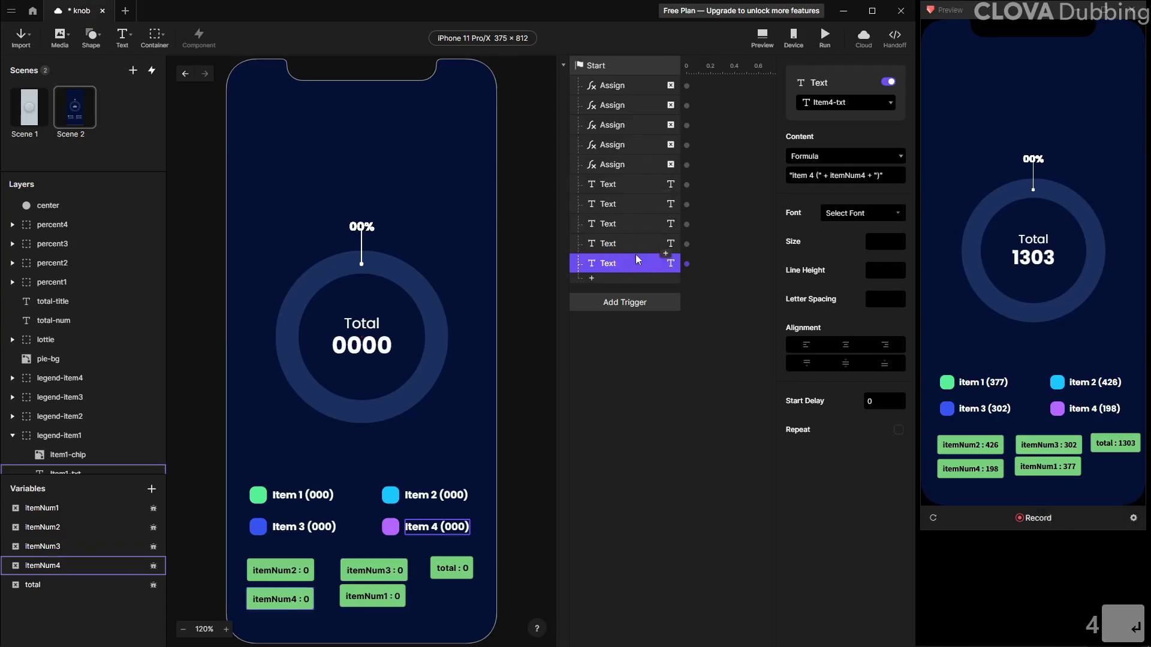
Reload the preview several times to check the legend and total values
left_click(933, 519)
left_click(933, 519)
left_click(932, 519)
left_click(933, 519)
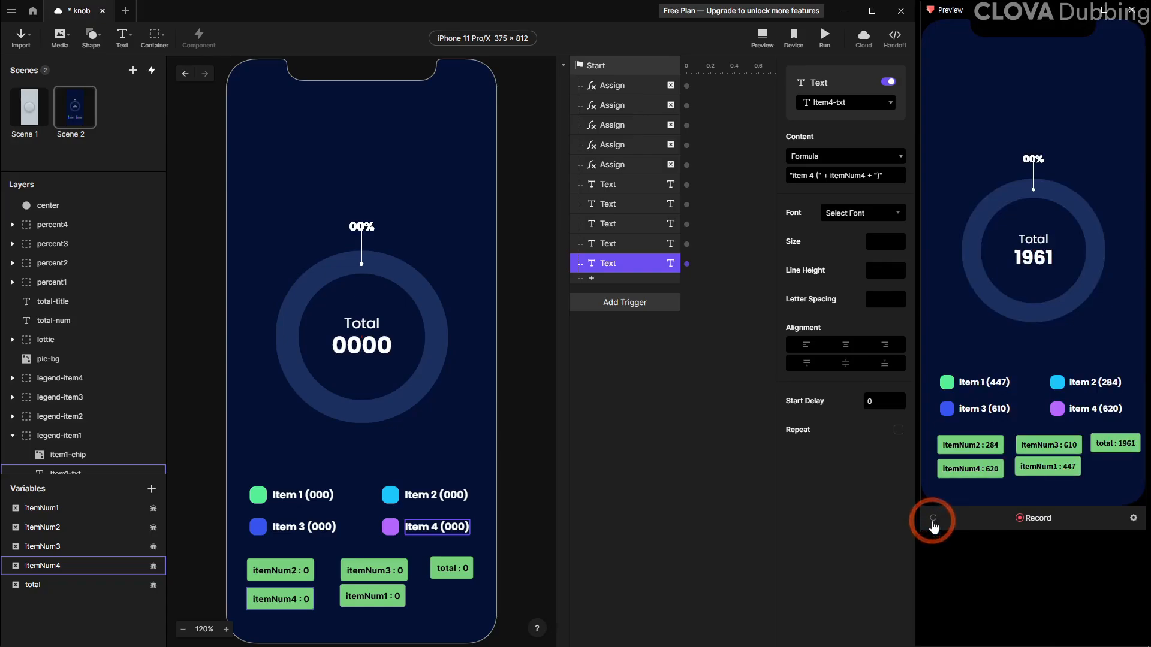
Add a new variable for all scenes named itemDegree1 and display it on the canvas
left_click(97, 581)
left_click(150, 490)
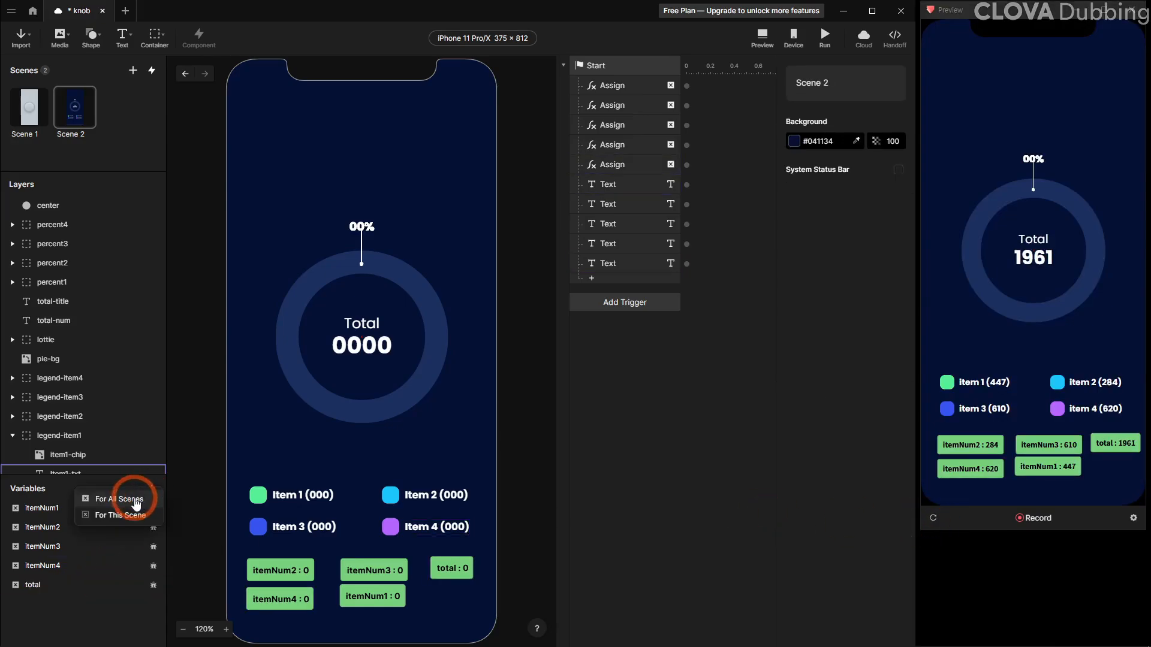
left_click(128, 505)
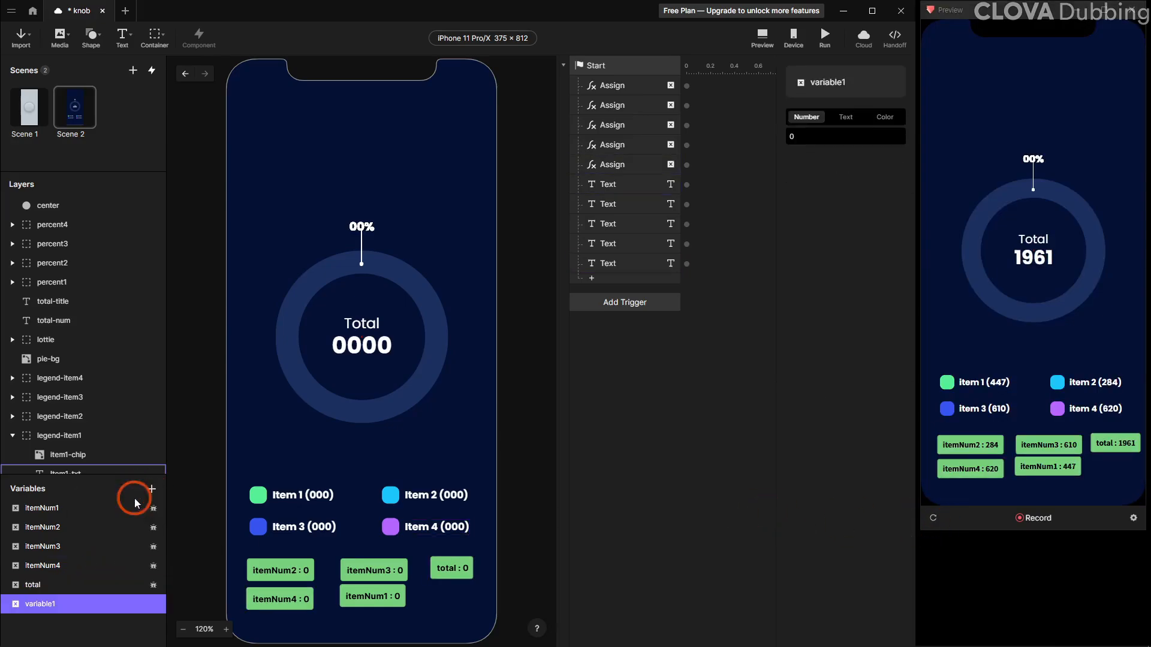
double_click(43, 603)
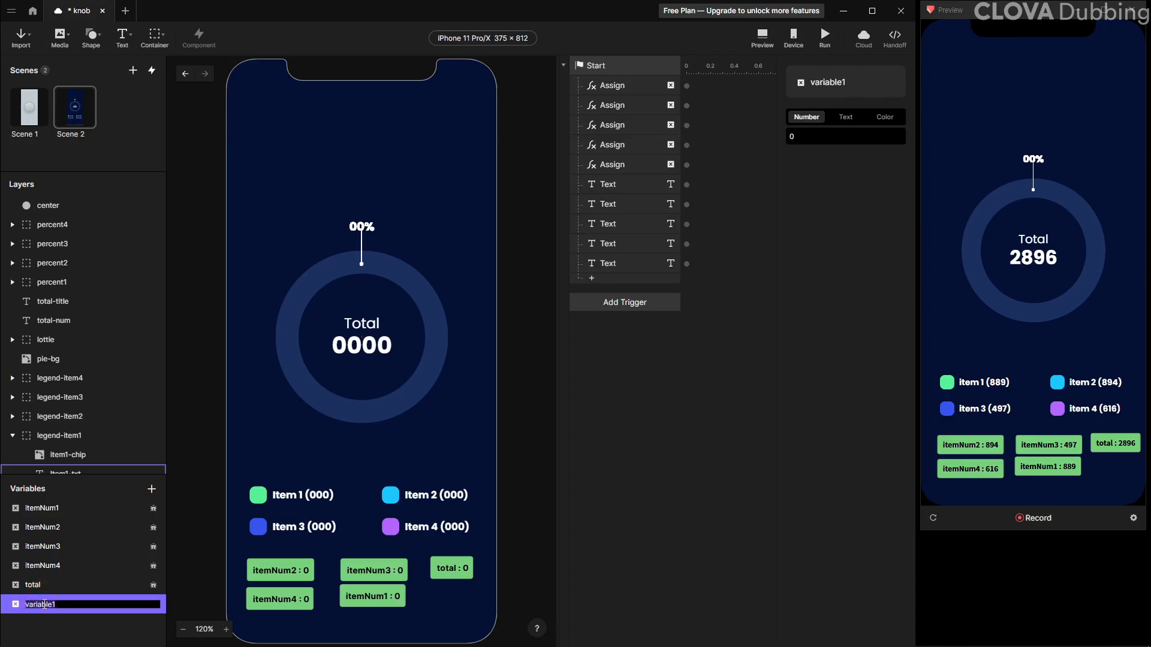
type("item")
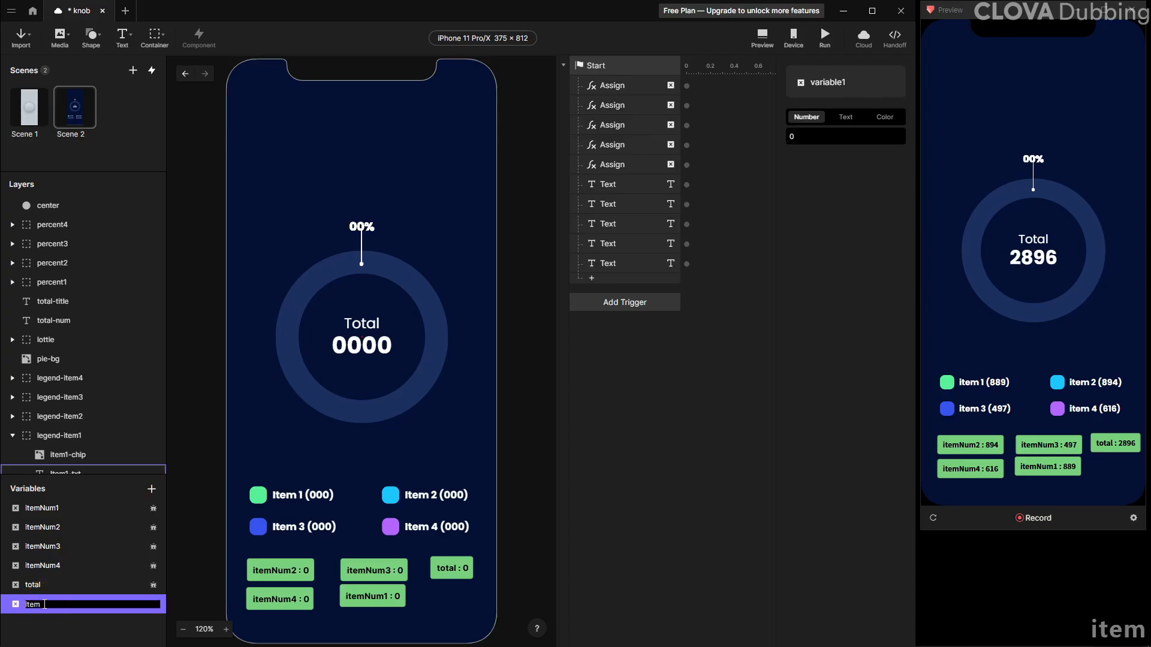
type("Degree1")
key("Return")
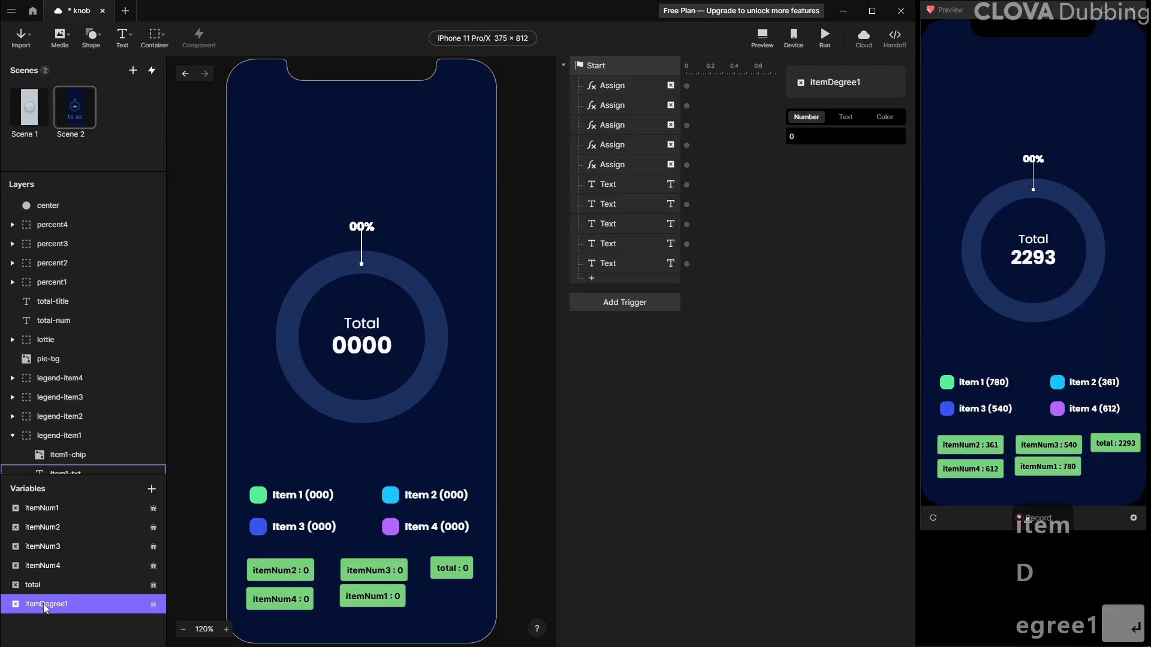
left_click(152, 604)
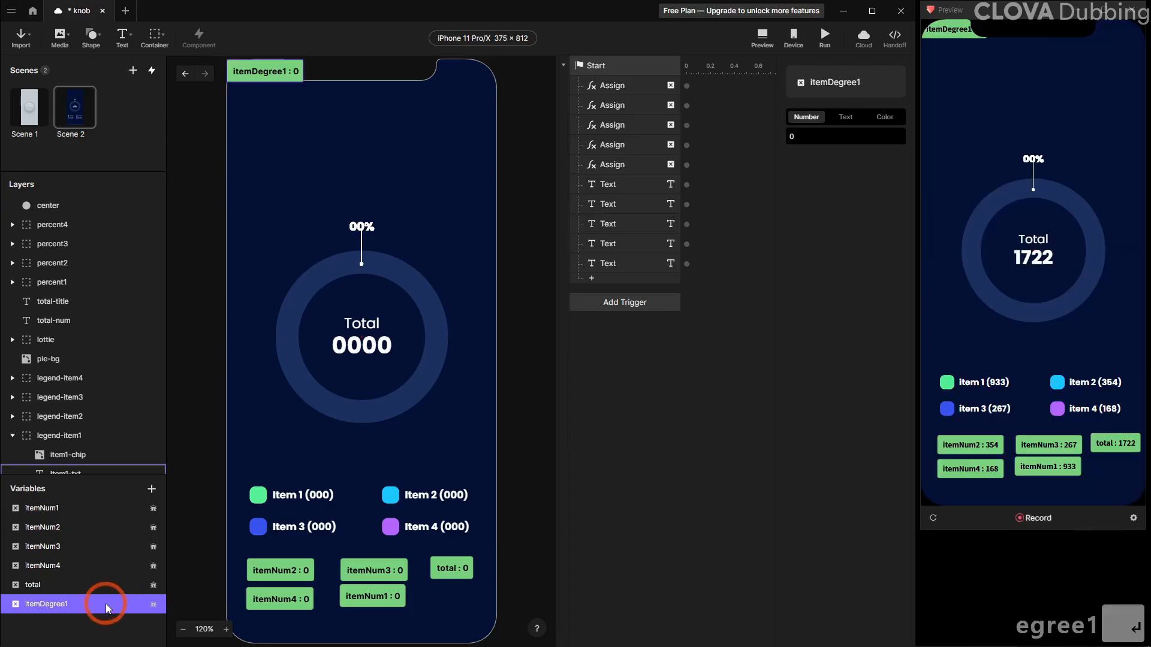
Duplicate the itemDegree1 variable three times to create itemDegree2, itemDegree3 and itemDegree4
key("ctrl+d")
key("ctrl+d")
key("ctrl+d")
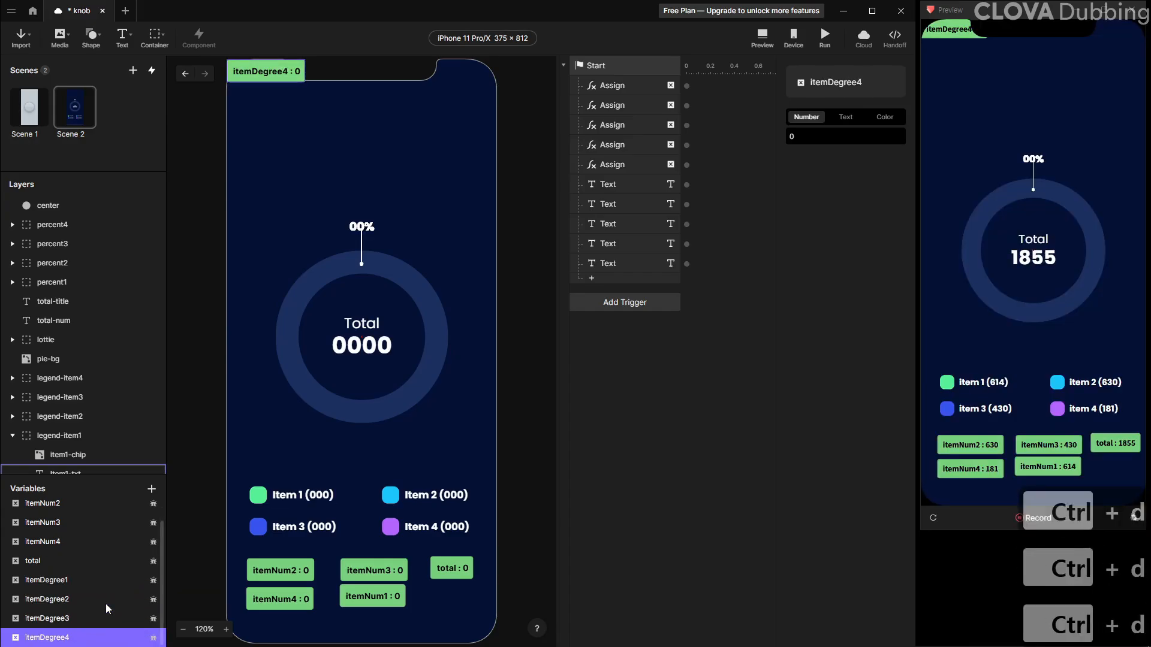
Arrange the four itemDegree variable labels near the top of the canvas above the donut
left_click_drag(259, 79, 290, 197)
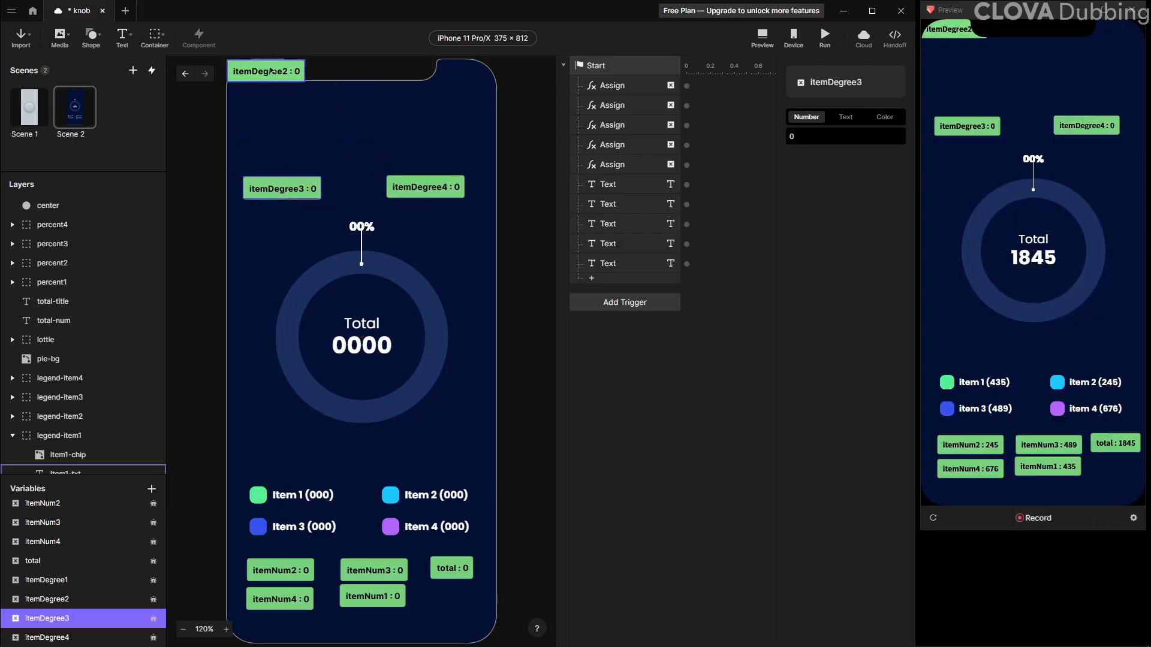
left_click_drag(286, 79, 442, 155)
left_click_drag(275, 76, 295, 153)
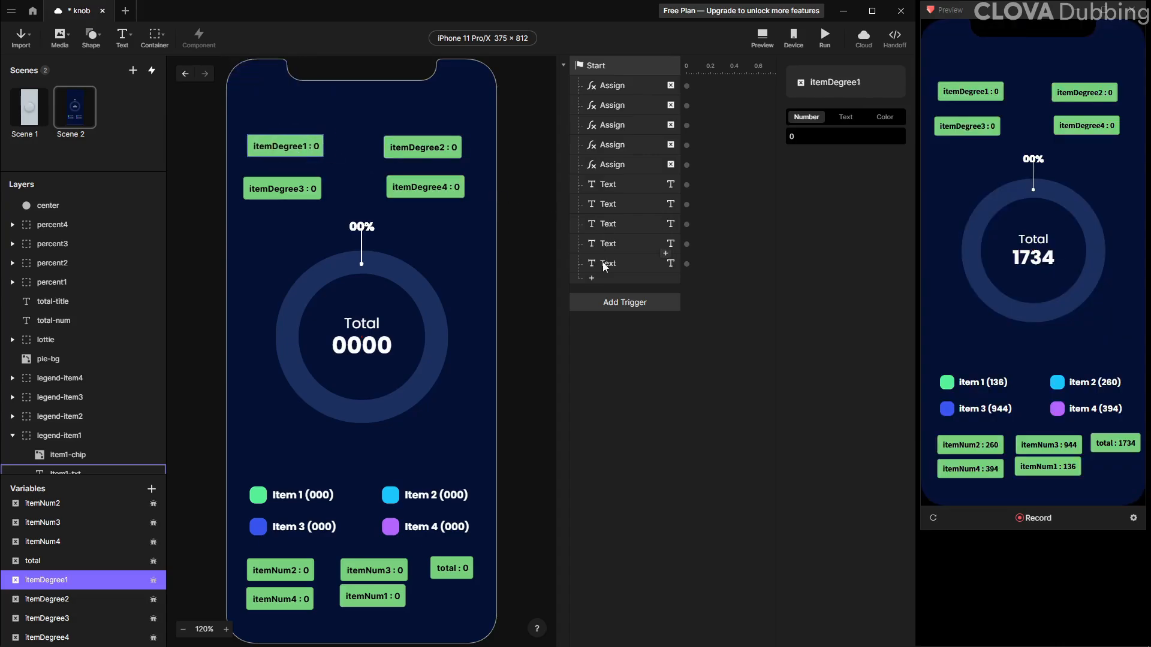
Add an Assign response to the Start trigger setting itemDegree1 to itemNum1 / total * 360
left_click(591, 280)
left_click(713, 520)
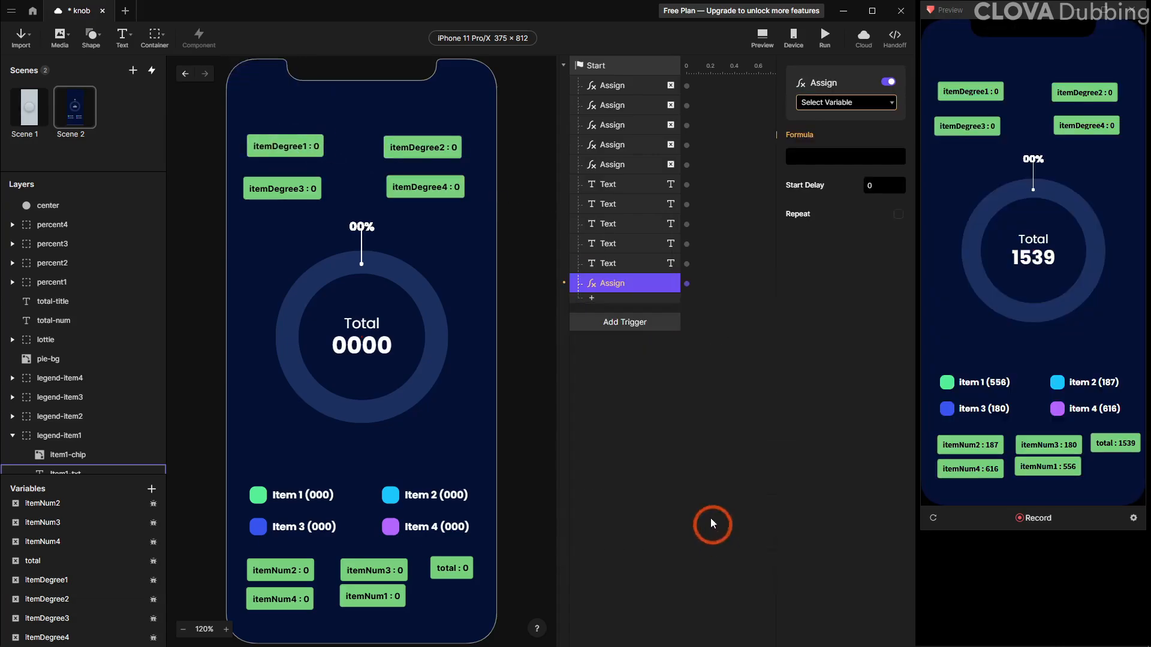
left_click(839, 103)
left_click(856, 220)
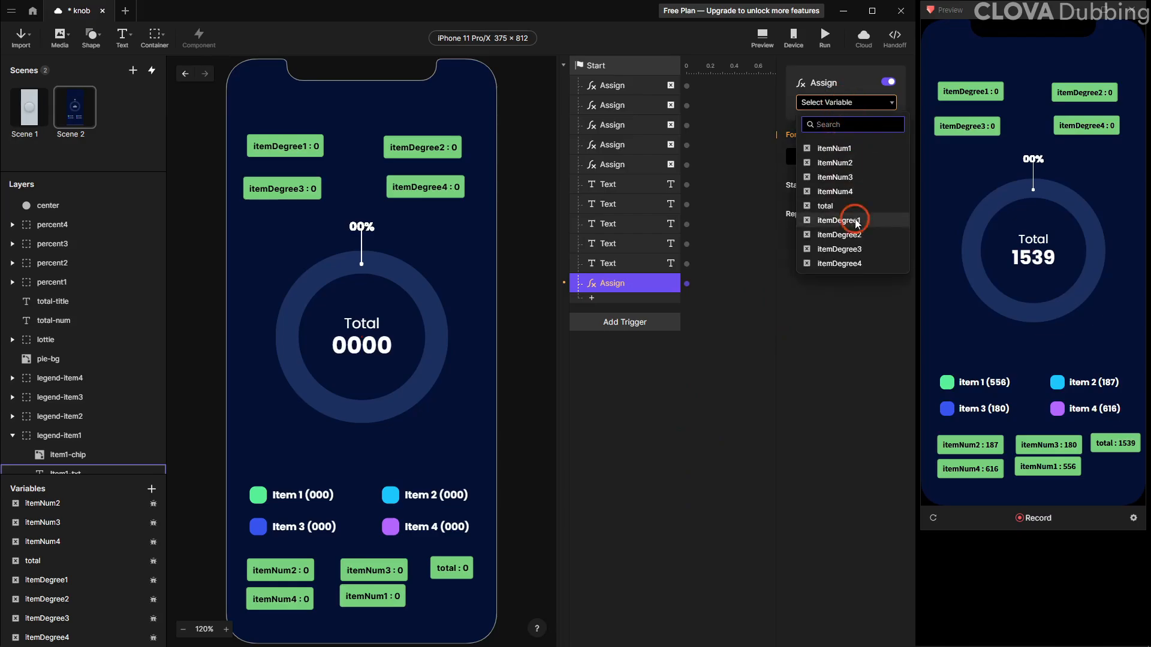
left_click(873, 157)
left_click(898, 156)
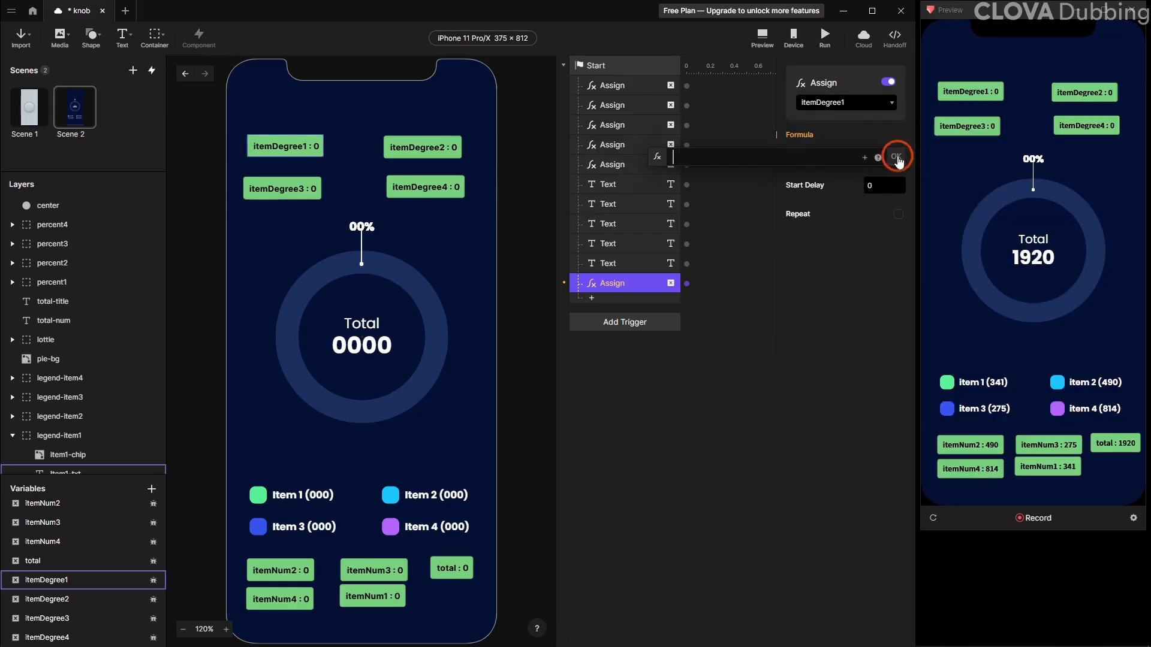
type("i")
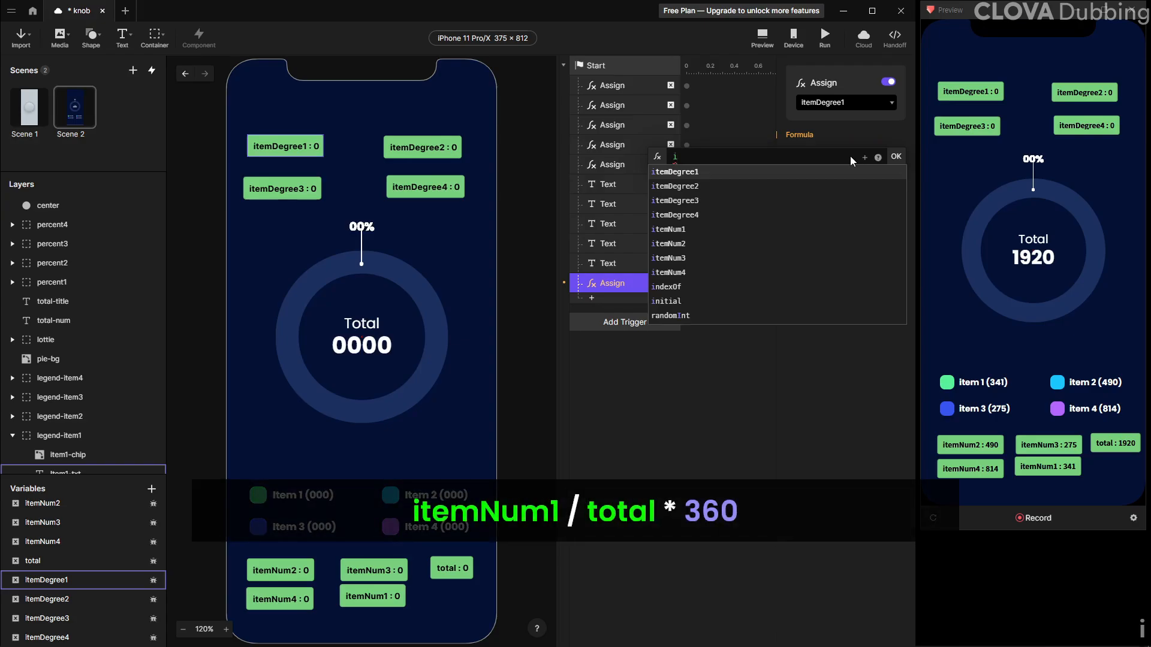
key("Down")
key("Down")
key("Down")
key("Down")
key("Return")
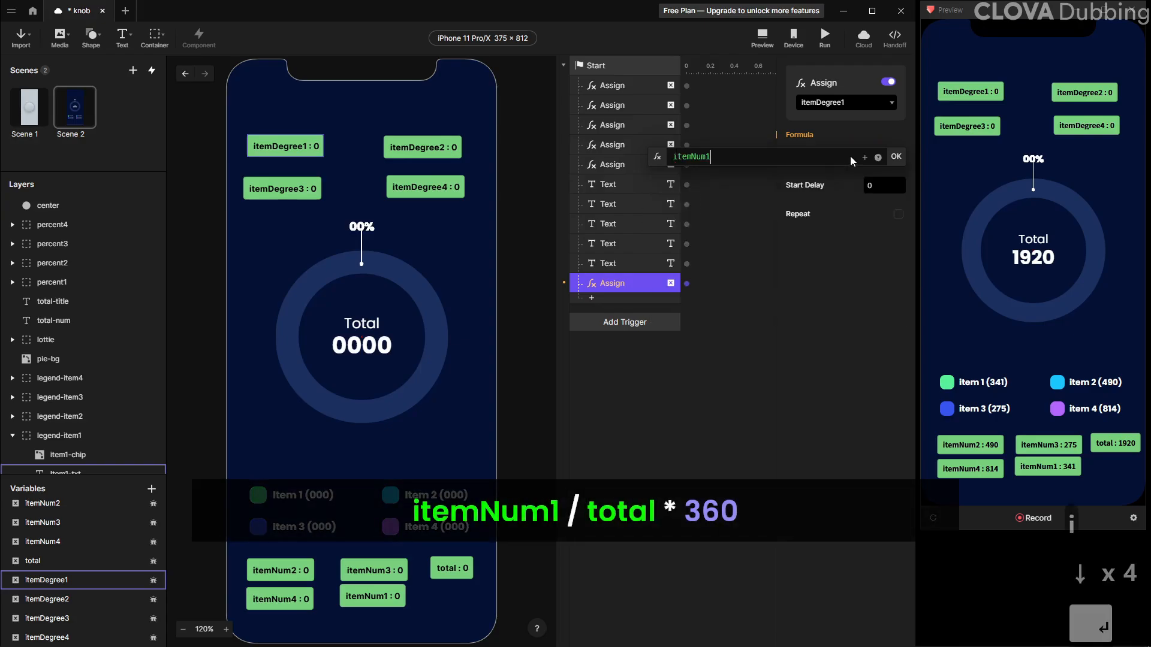
type("/ to")
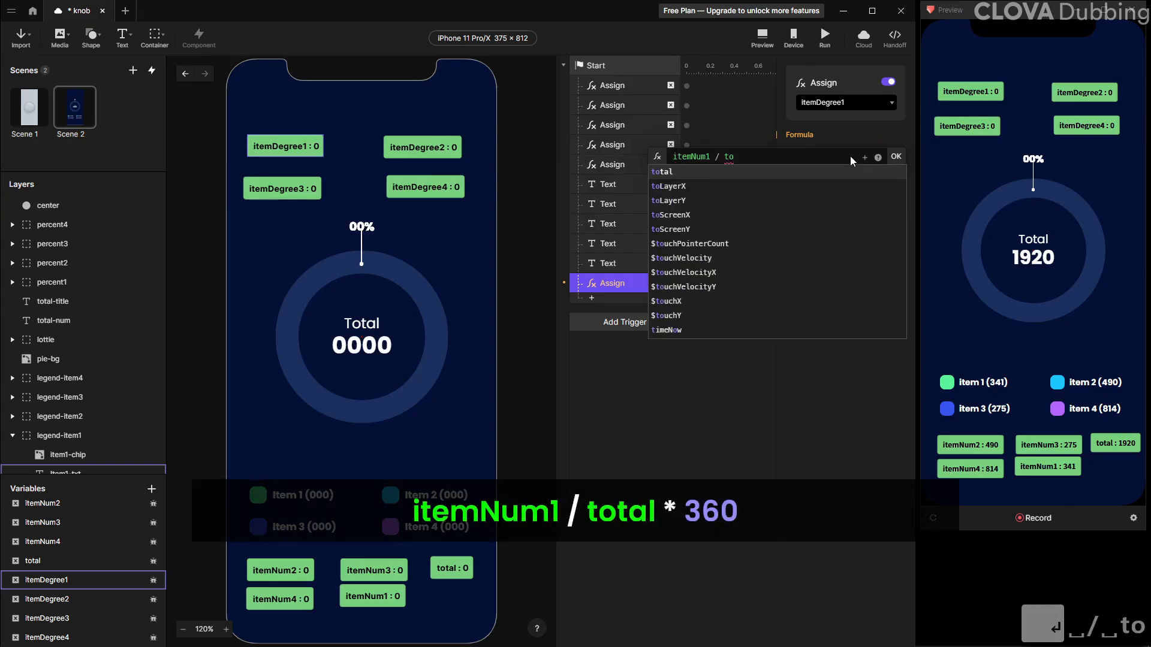
key("Return")
type("* 360")
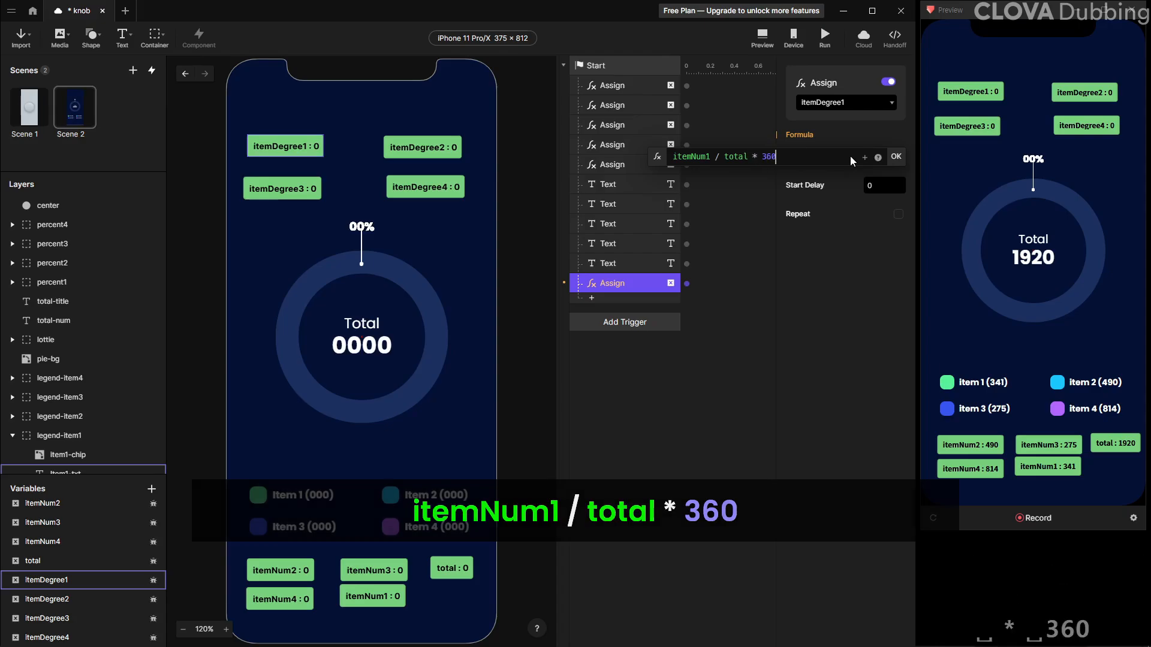
key("Return")
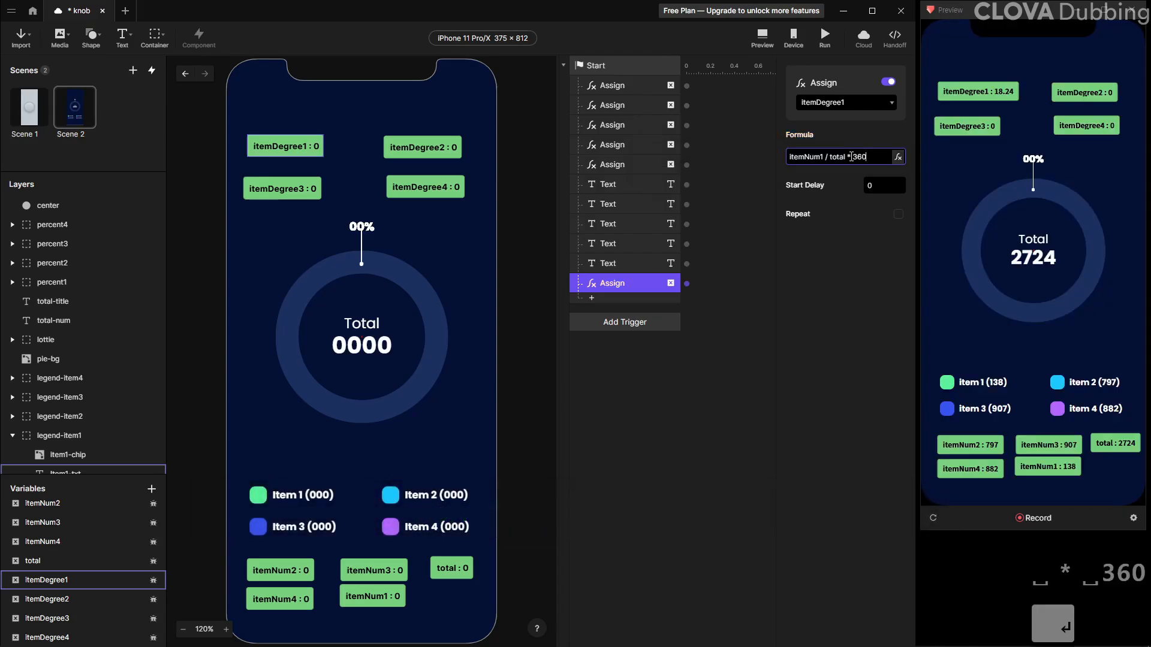
Duplicate the Assign response, retarget it to itemDegree2, and change its formula to itemNum2 / total * 360
left_click(624, 281)
key("ctrl+d")
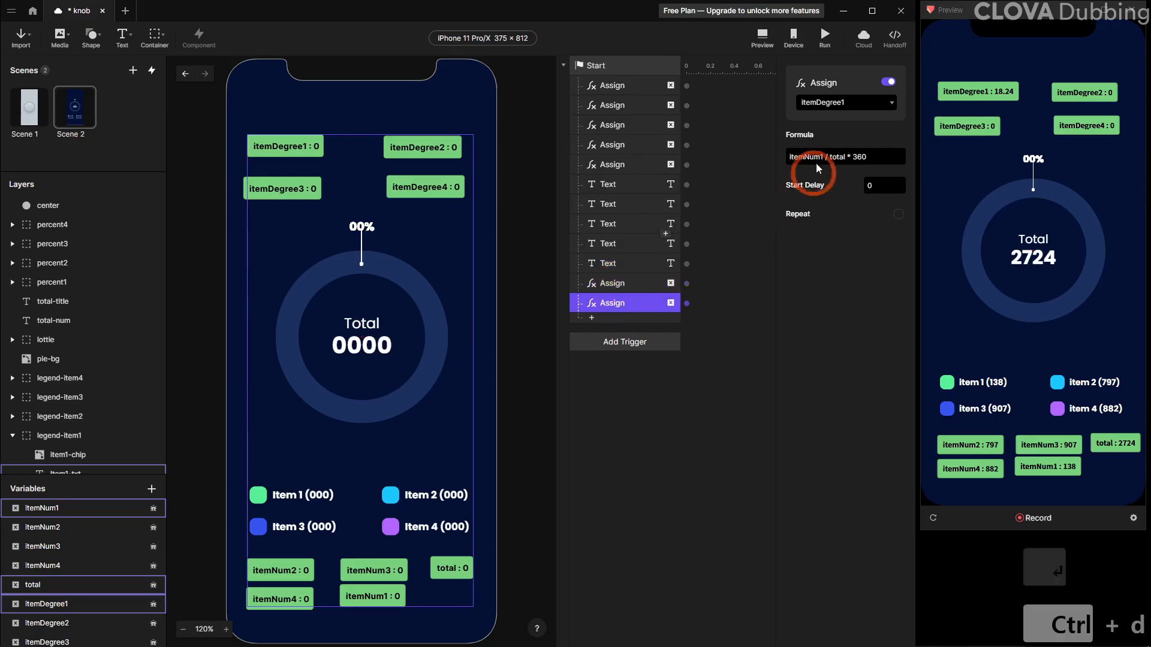
left_click(841, 105)
left_click(842, 234)
left_click(824, 156)
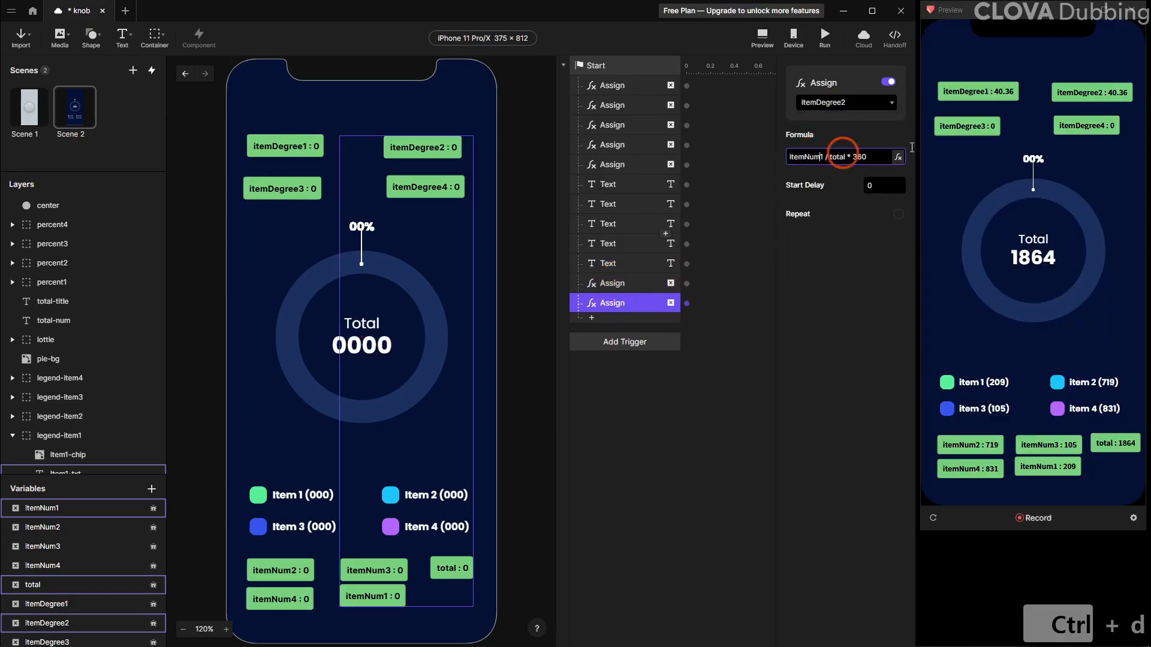
key("BackSpace")
type("2")
key("Return")
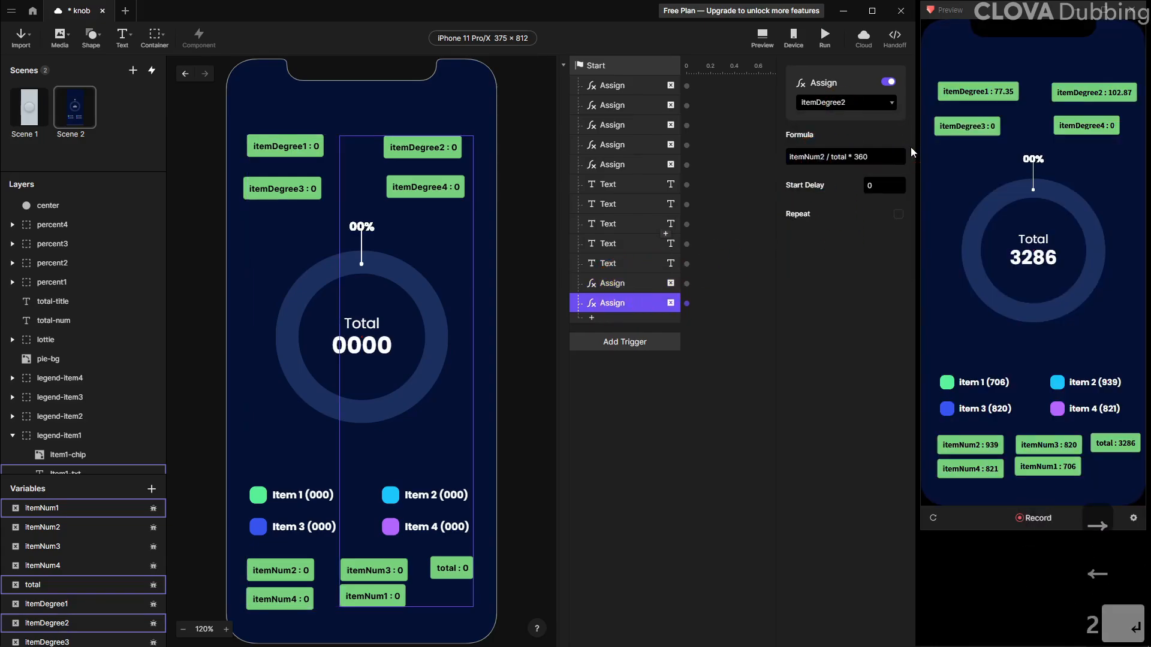
Duplicate the Assign response, retarget it to itemDegree3, and change its formula to itemNum3 / total * 360
left_click(621, 297)
key("ctrl+d")
left_click(842, 102)
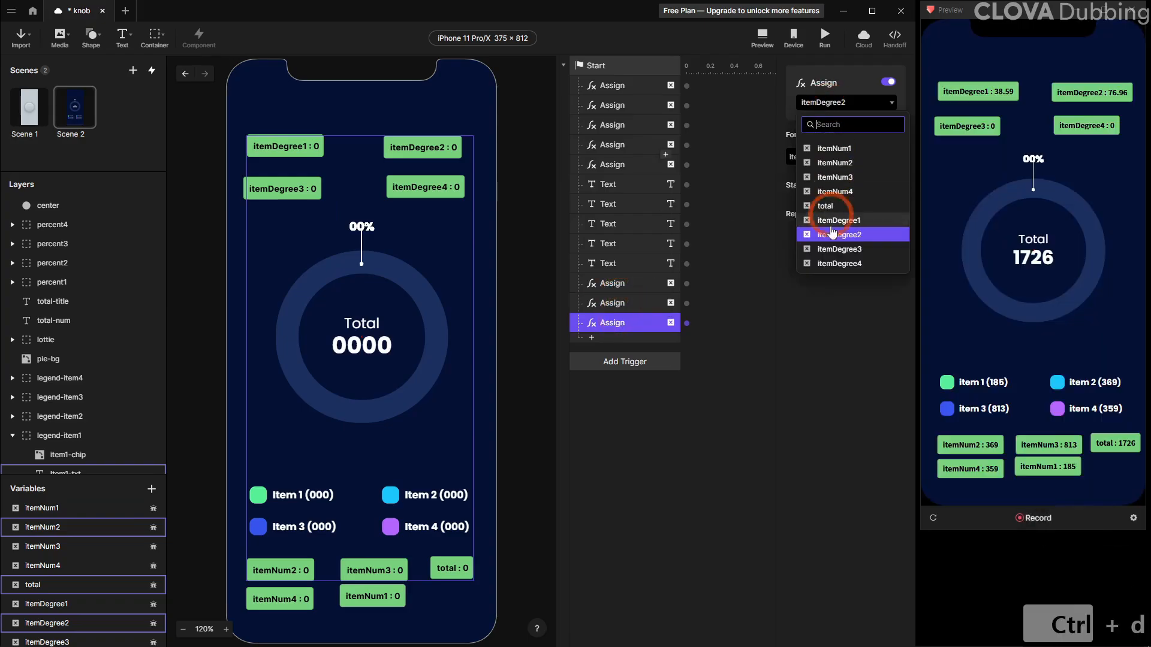
left_click(839, 249)
left_click(817, 157)
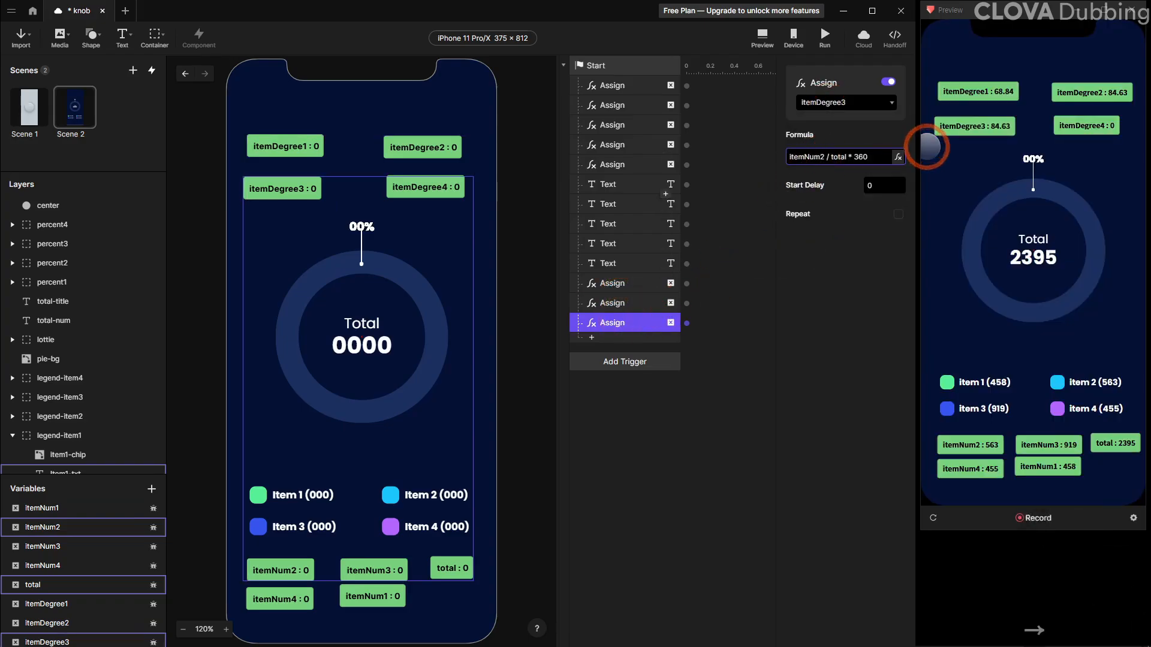
key("BackSpace")
type("3")
key("Return")
Duplicate the Assign response, retarget it to itemDegree4, and change its formula to itemNum4 / total * 360
key("ctrl+d")
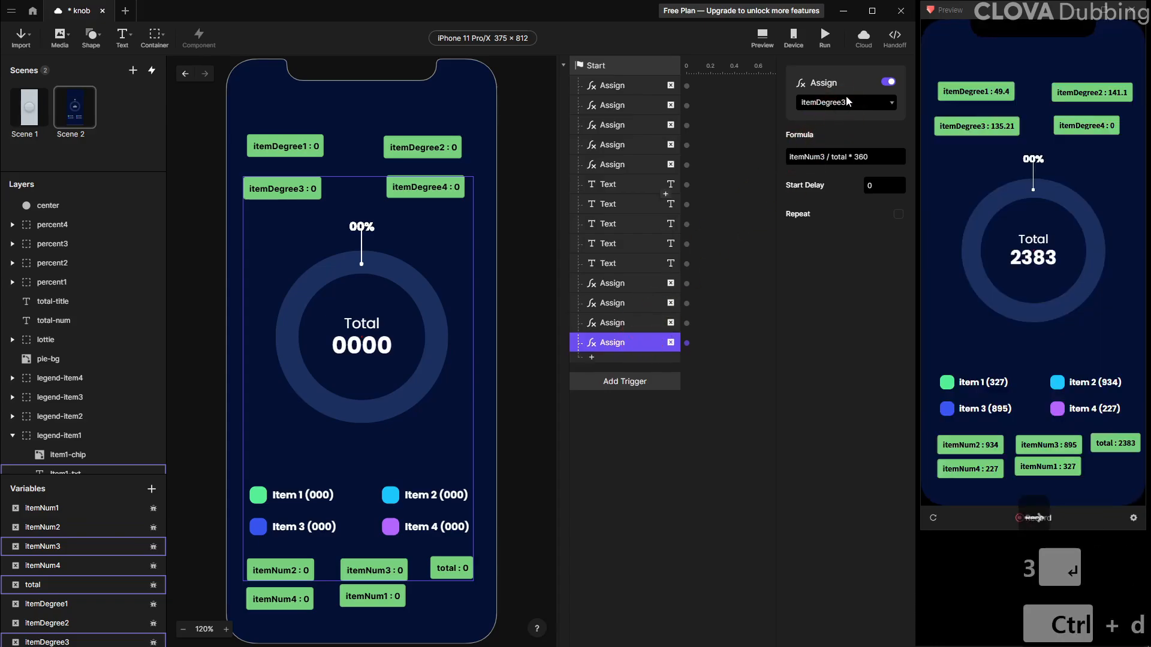
left_click(849, 102)
left_click(834, 264)
left_click(824, 158)
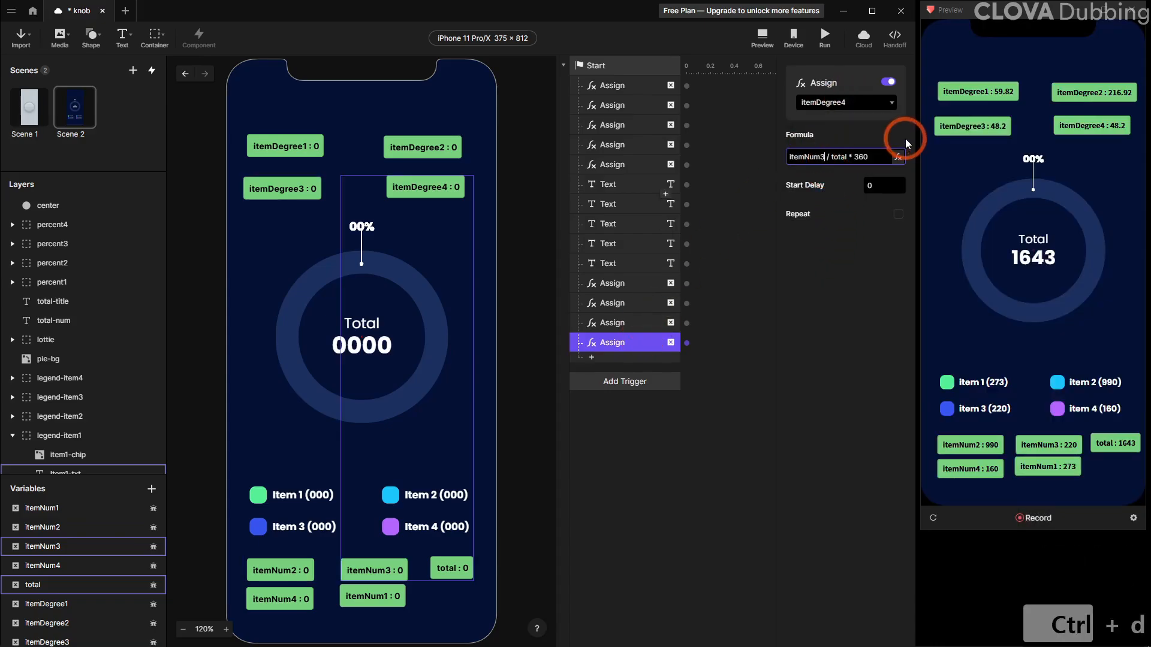
key("BackSpace")
type("4")
key("Return")
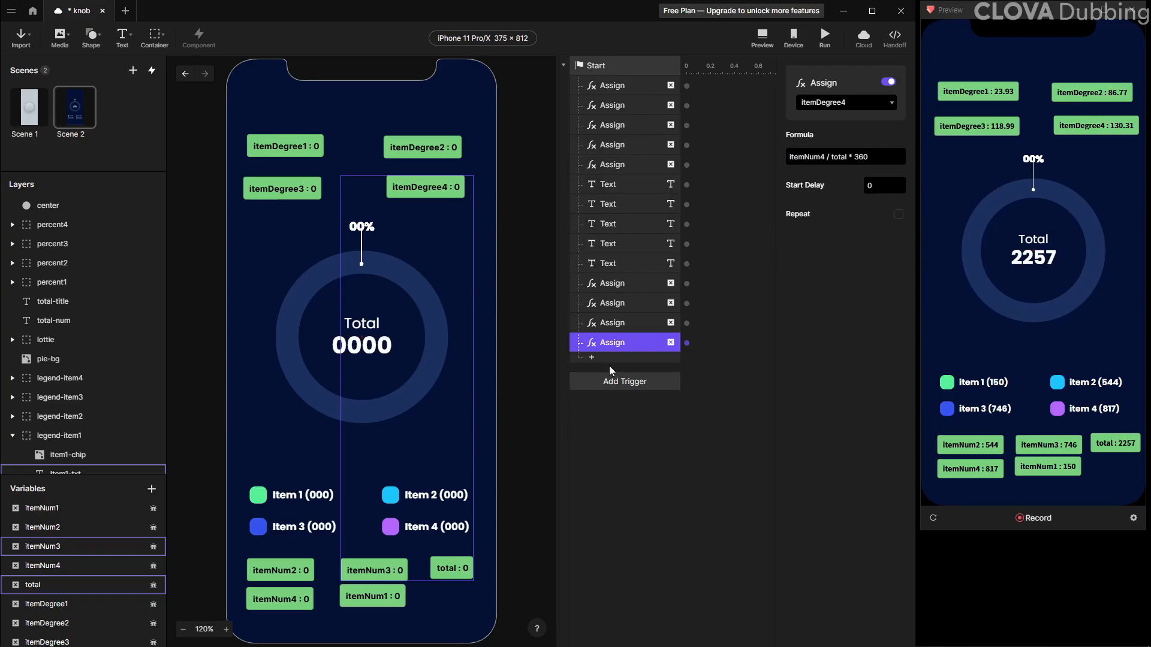
Add a Playback response to the Start trigger that plays lottie-item1
left_click(592, 358)
left_click(714, 500)
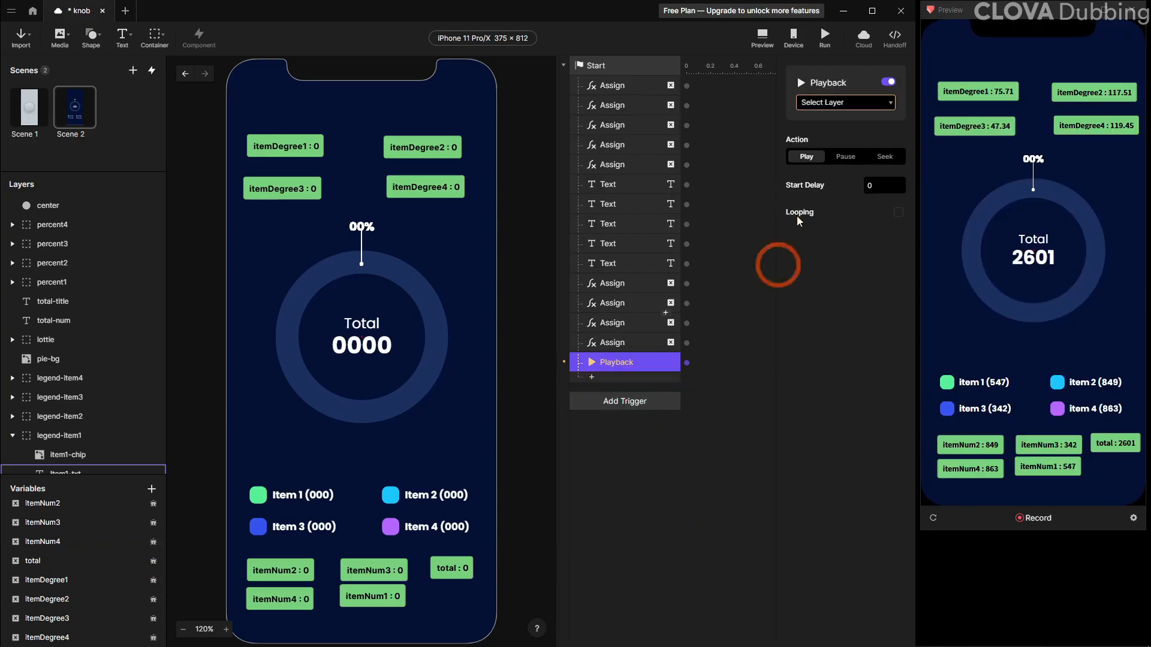
left_click(845, 102)
left_click(838, 129)
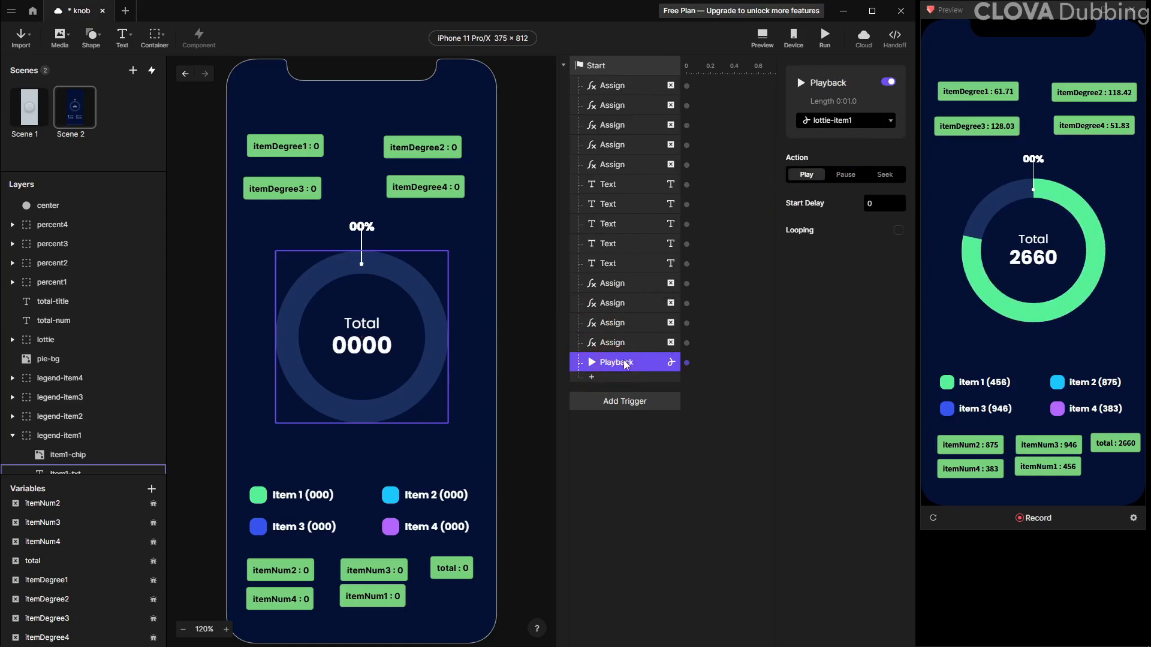
Duplicate the Playback response three times, targeting lottie-item2, lottie-item3 and lottie-item4
key("ctrl+d")
left_click(845, 120)
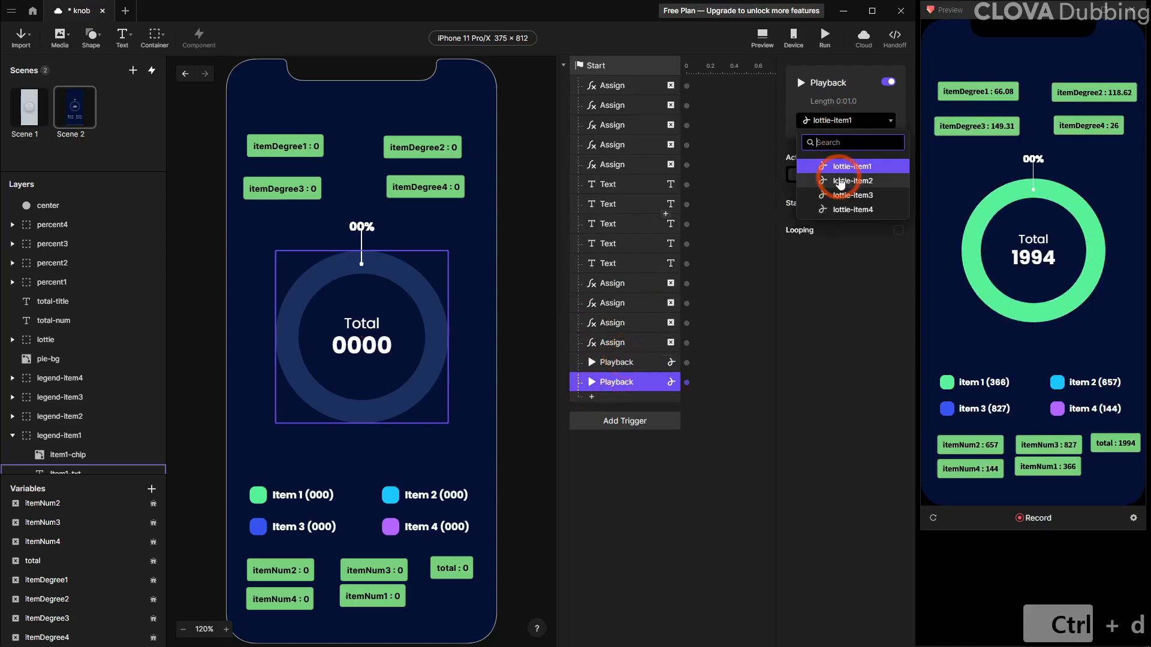
left_click(836, 177)
key("ctrl+d")
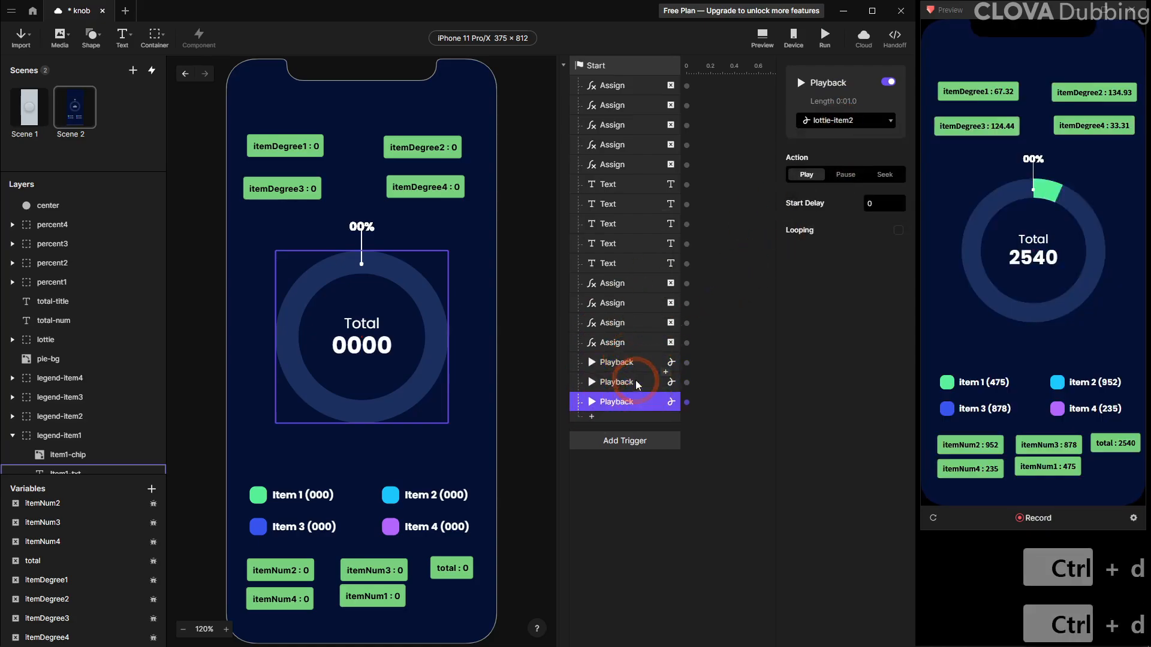
left_click(846, 121)
left_click(847, 194)
key("ctrl+d")
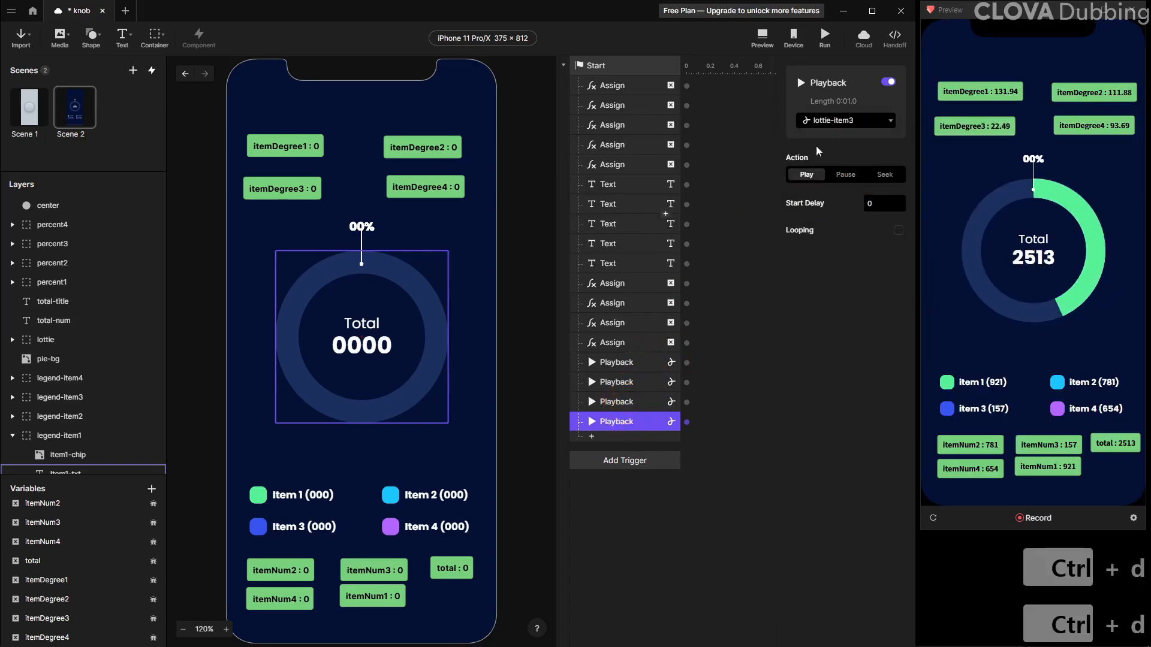
left_click(837, 120)
left_click(836, 211)
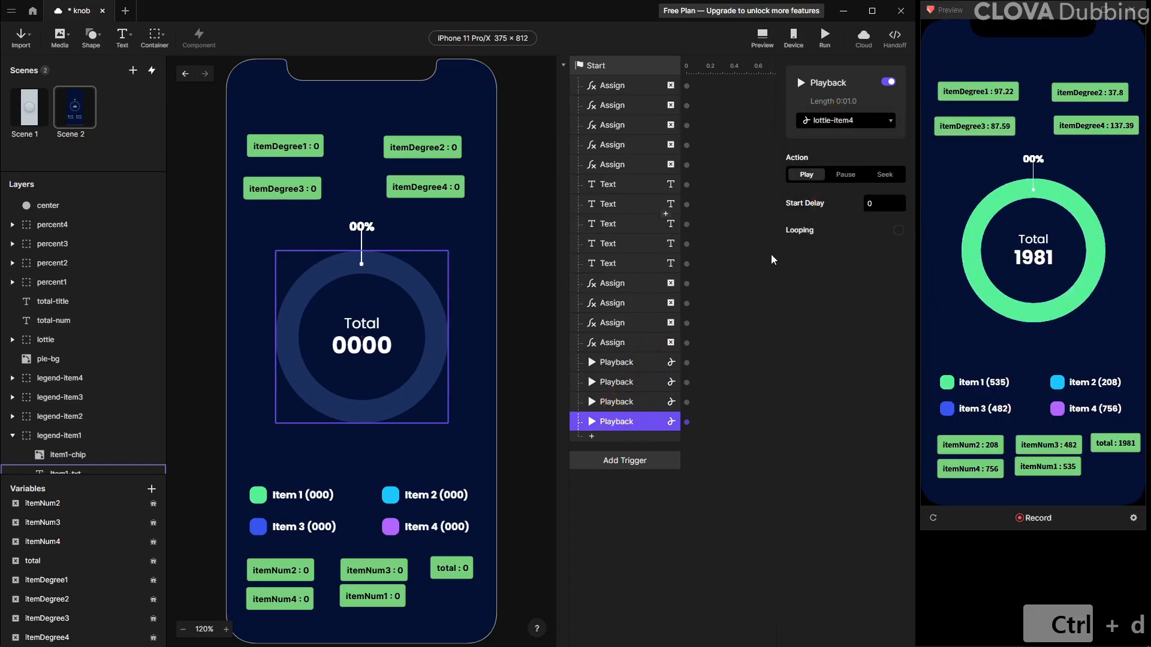
Add a Detect trigger watching the Time property of lottie-item1
left_click(617, 463)
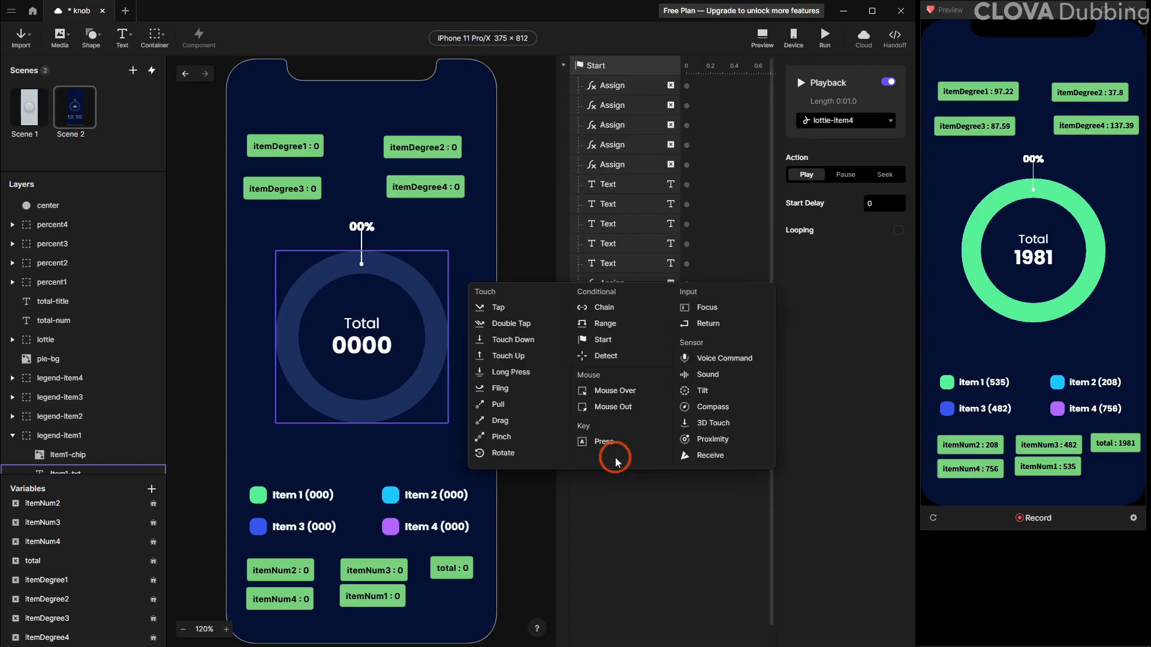
left_click(618, 358)
left_click(845, 103)
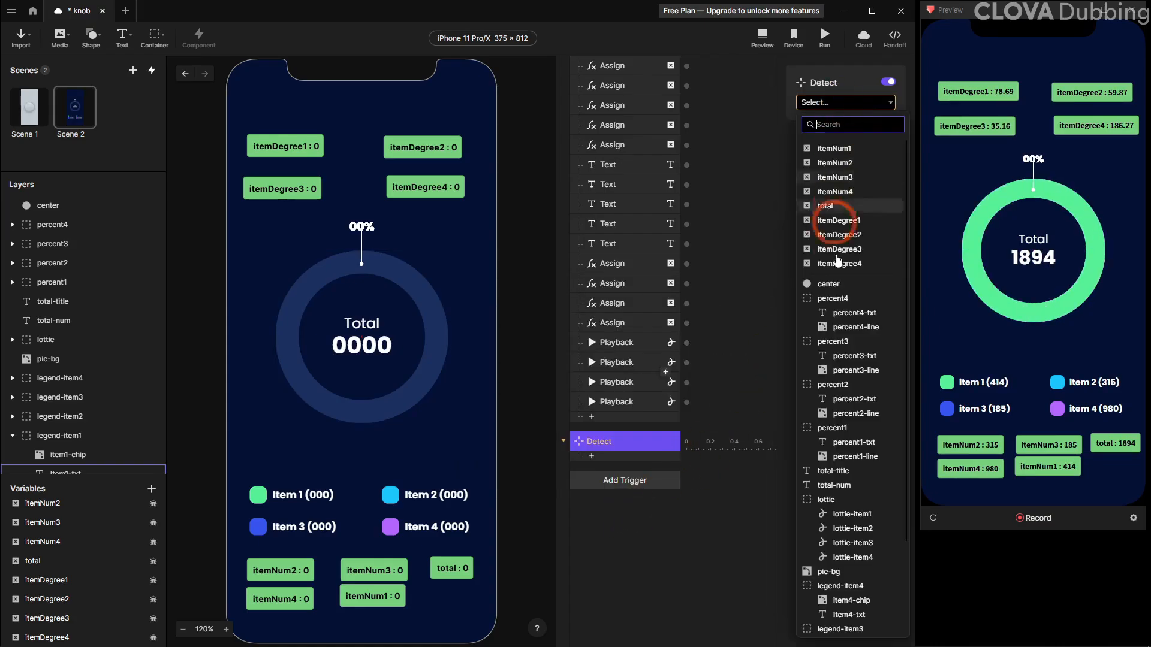
scroll(839, 252, "down", 3)
left_click(854, 398)
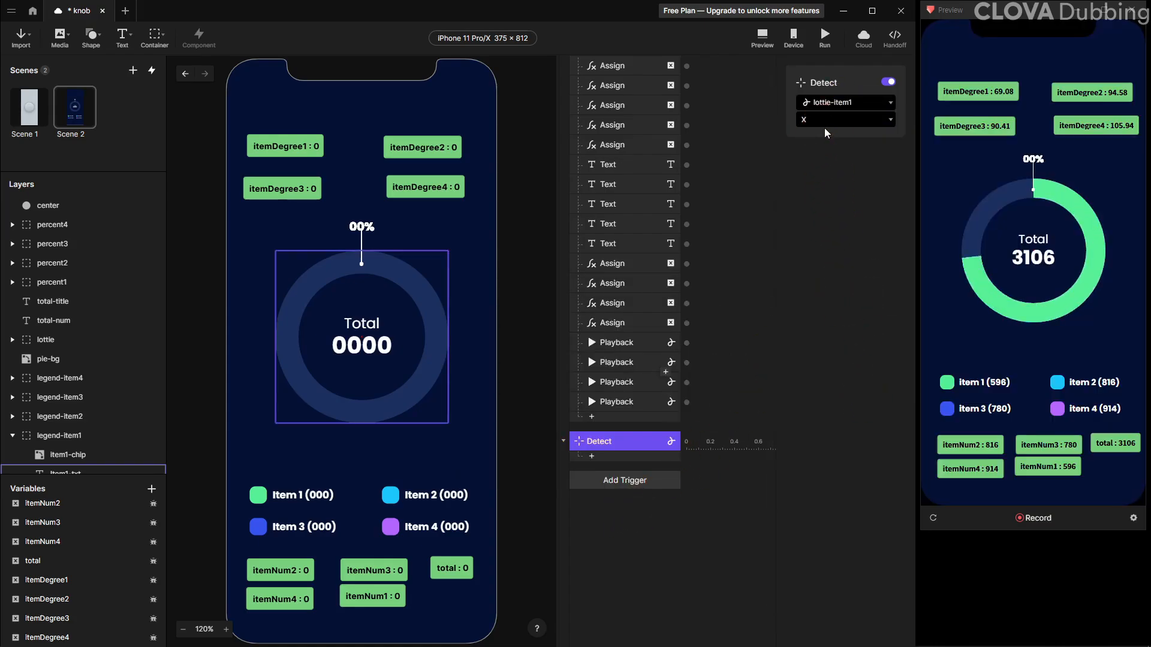
left_click(826, 123)
left_click(817, 270)
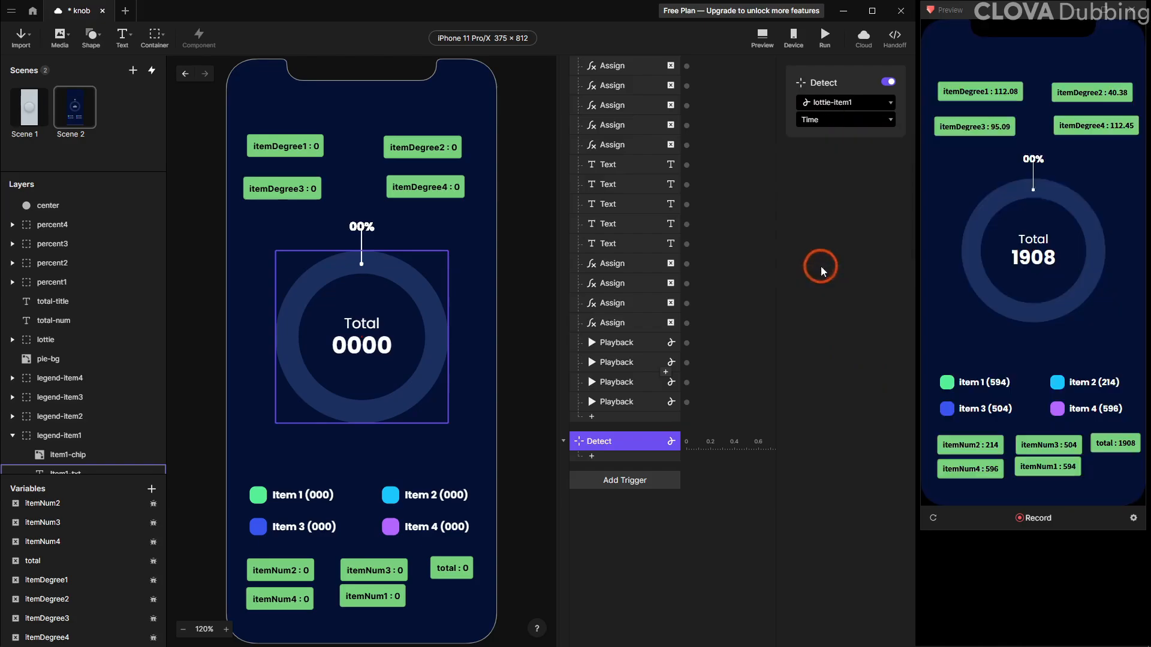
Add a Condition under Detect whose left side is the formula `lottie-item1`.currentTime
left_click(618, 457)
left_click(683, 482)
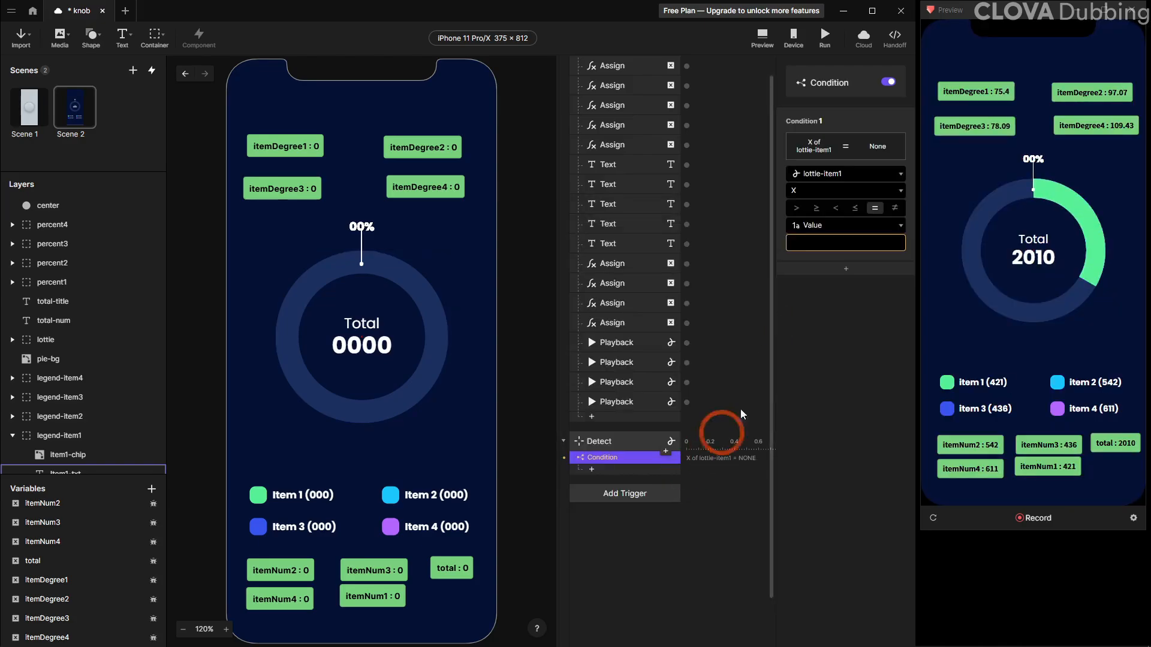
left_click(845, 173)
left_click(820, 217)
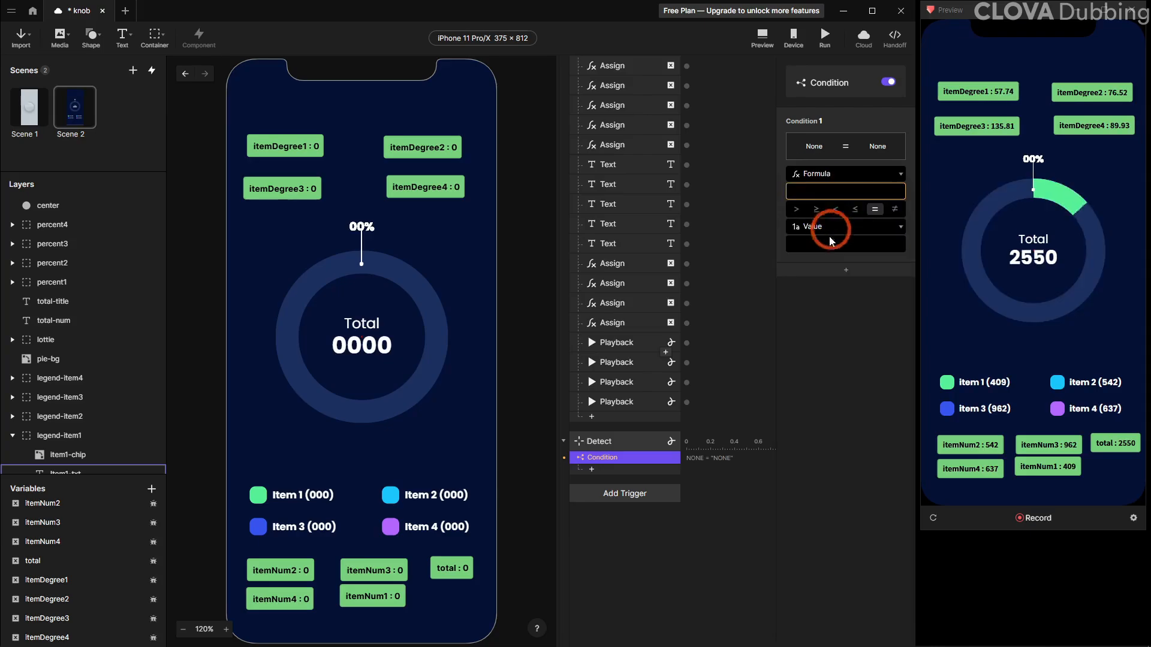
left_click(864, 193)
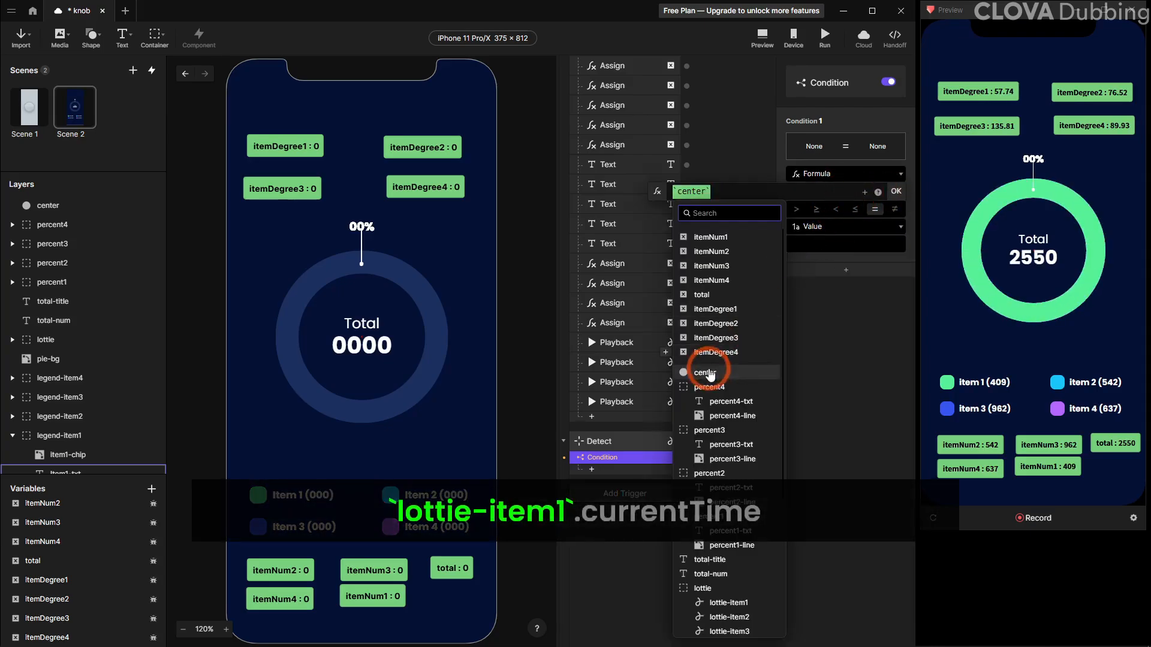
scroll(710, 370, "down", 3)
left_click(741, 399)
type(".c")
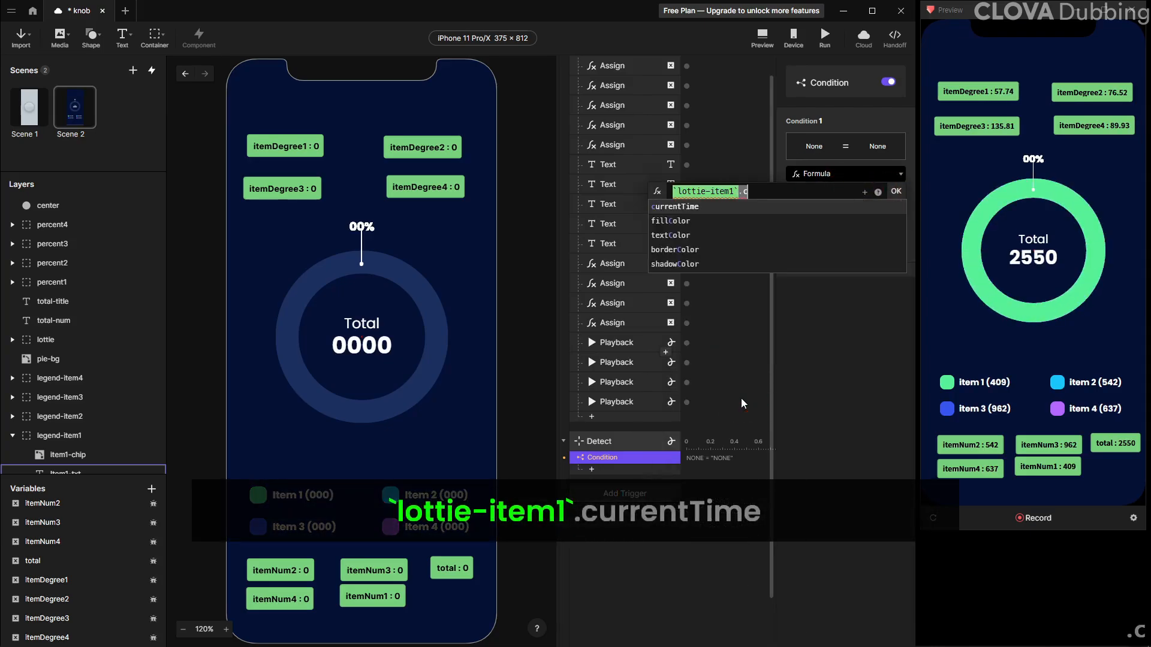
left_click(838, 208)
left_click(896, 191)
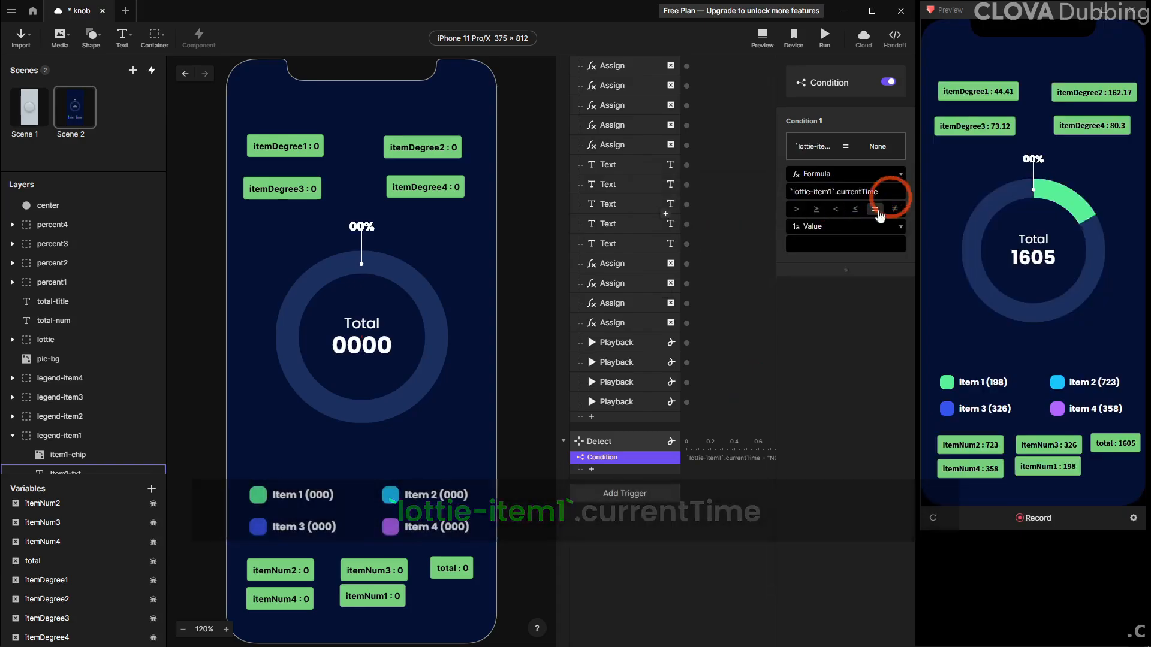
Set the condition's right side to the formula itemDegree1 / 360
left_click(833, 248)
left_click(895, 225)
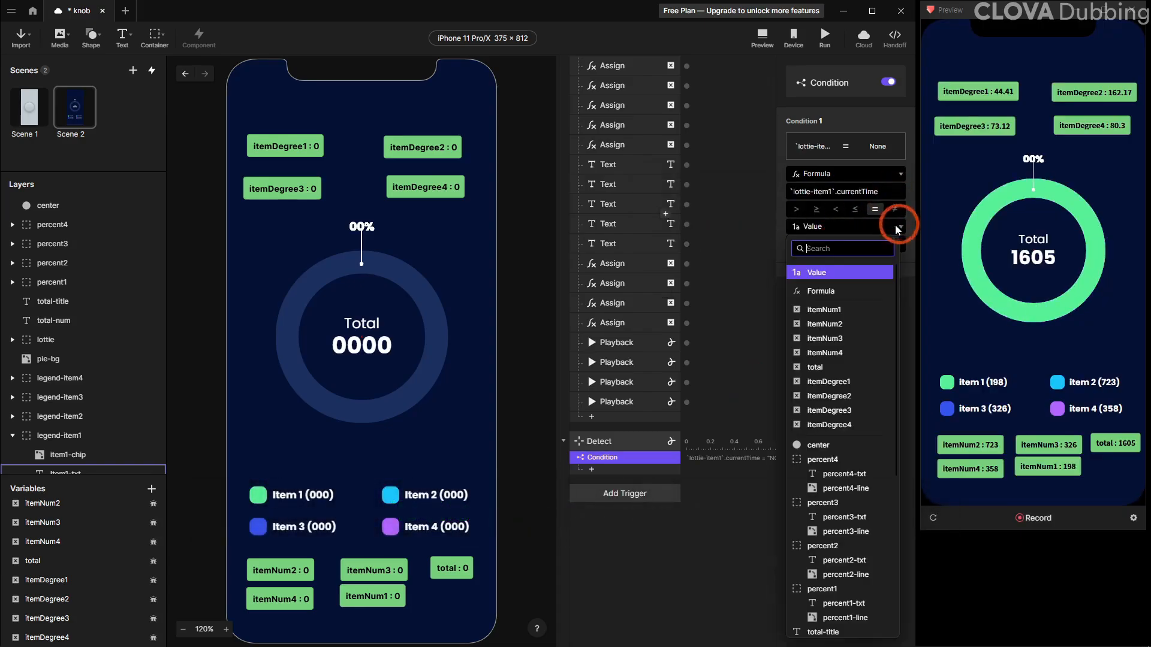
left_click(834, 289)
left_click(898, 246)
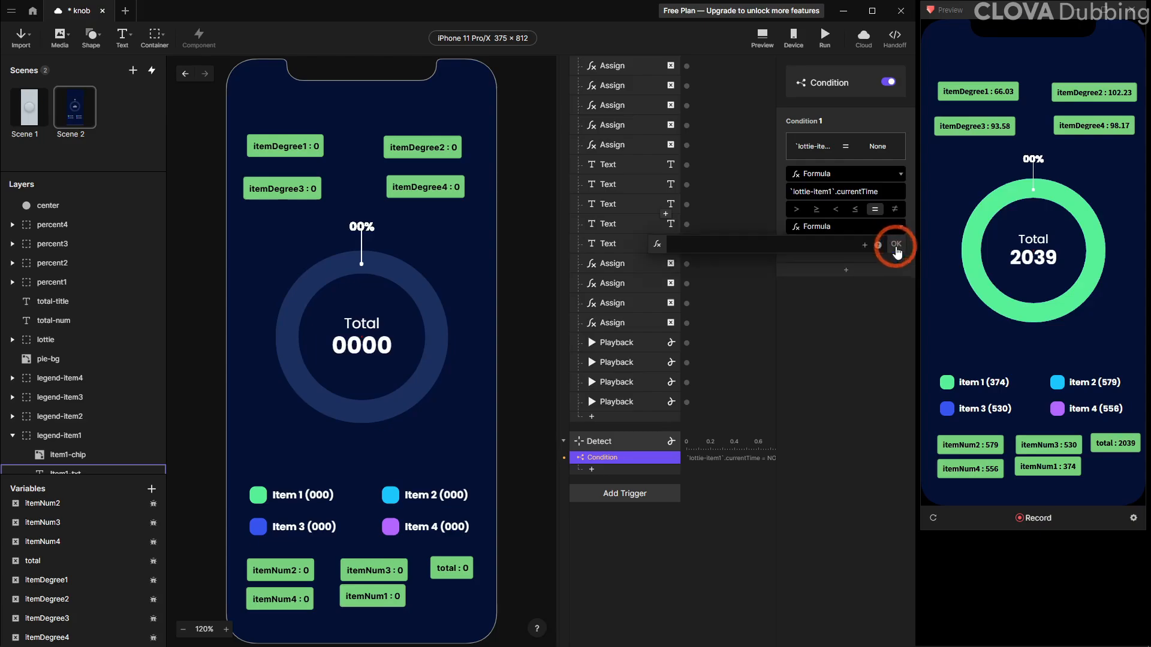
left_click(865, 245)
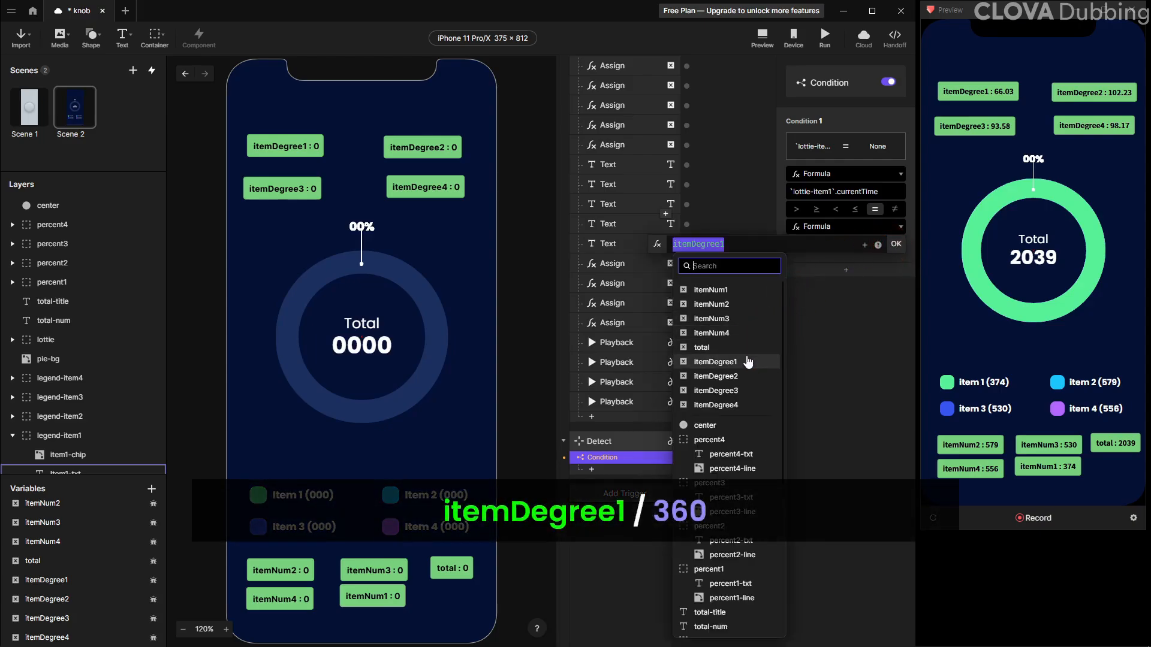
left_click(747, 356)
type("/ 360")
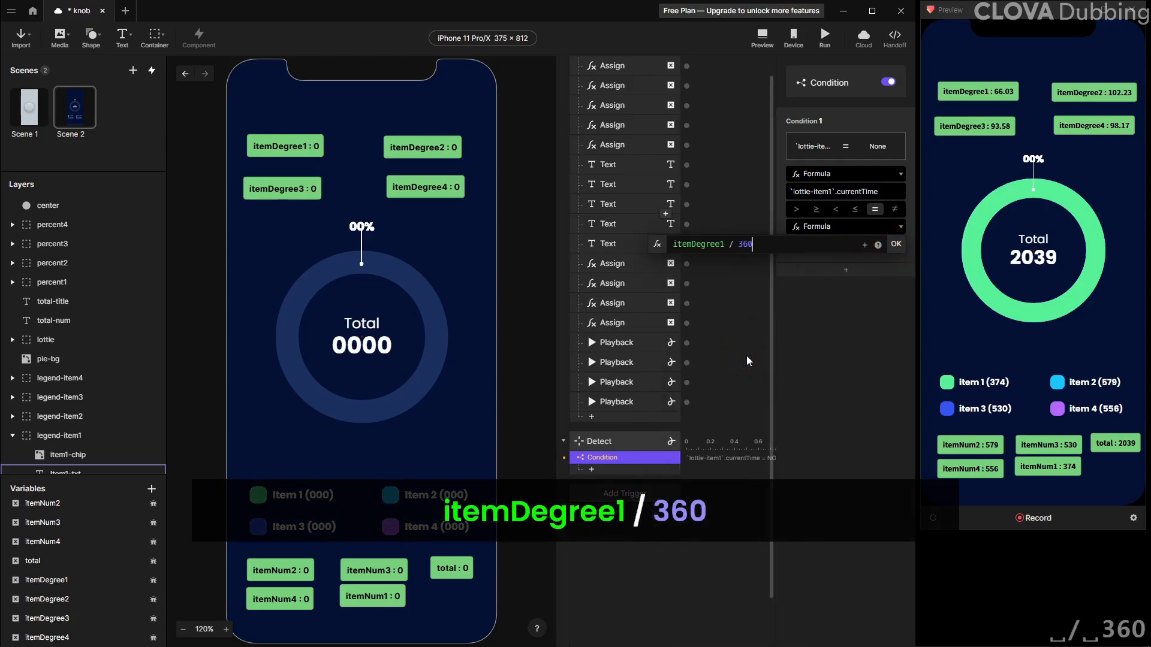
key("Return")
Add a Playback response under the condition that pauses lottie-item1
left_click(649, 445)
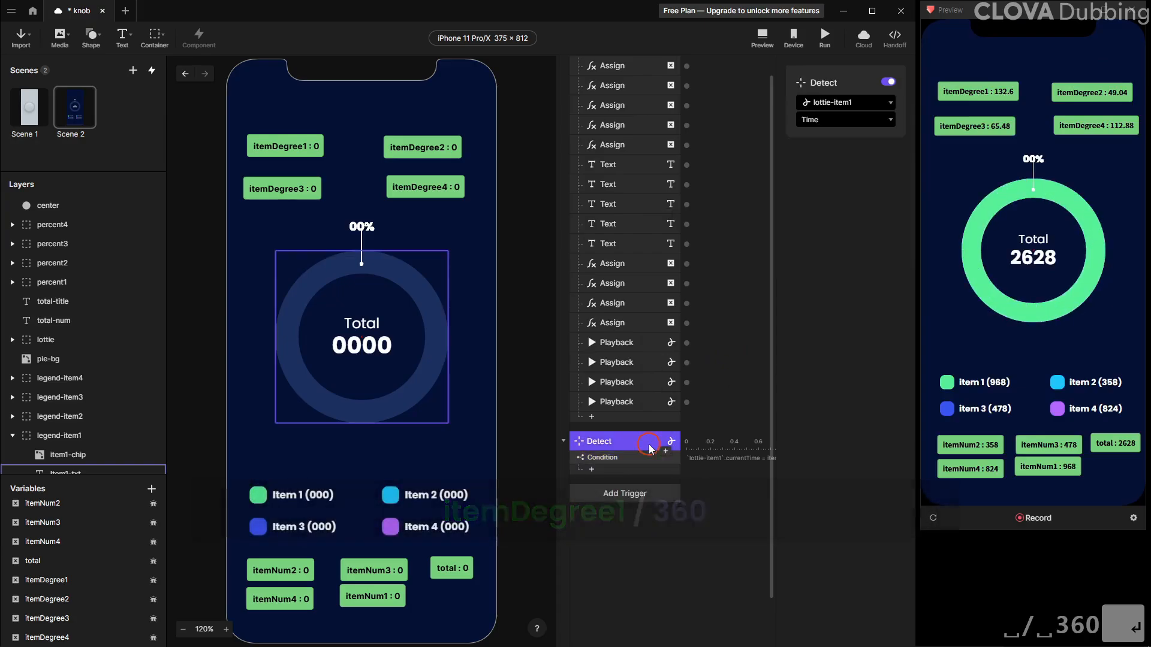
left_click(639, 457)
left_click(620, 473)
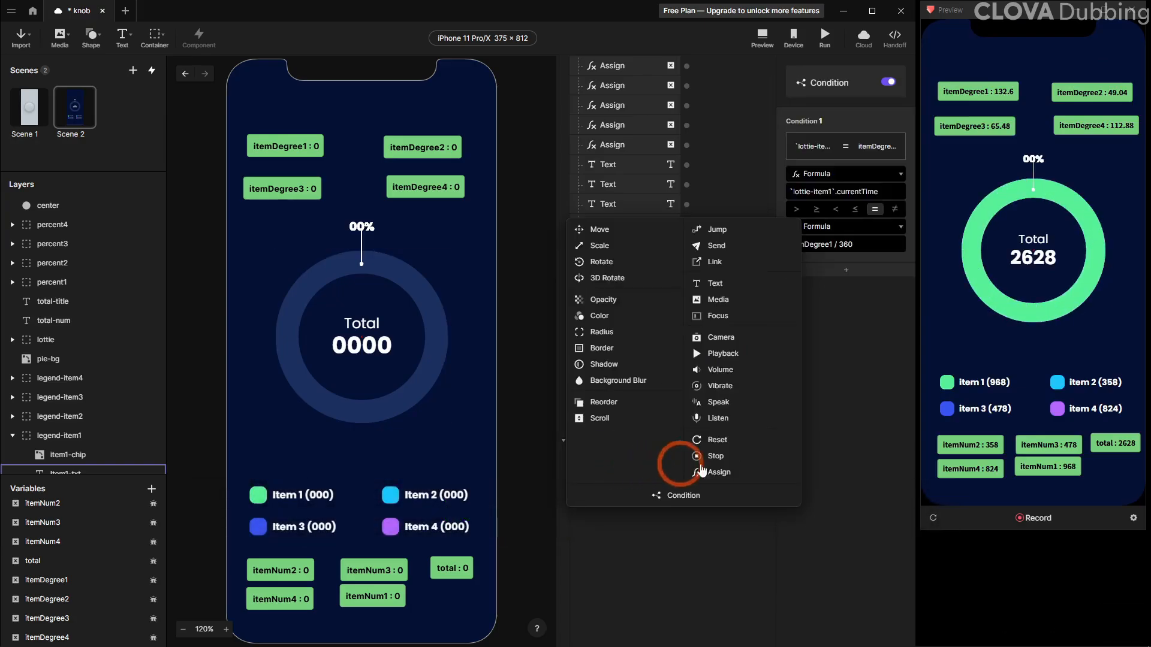
left_click(742, 359)
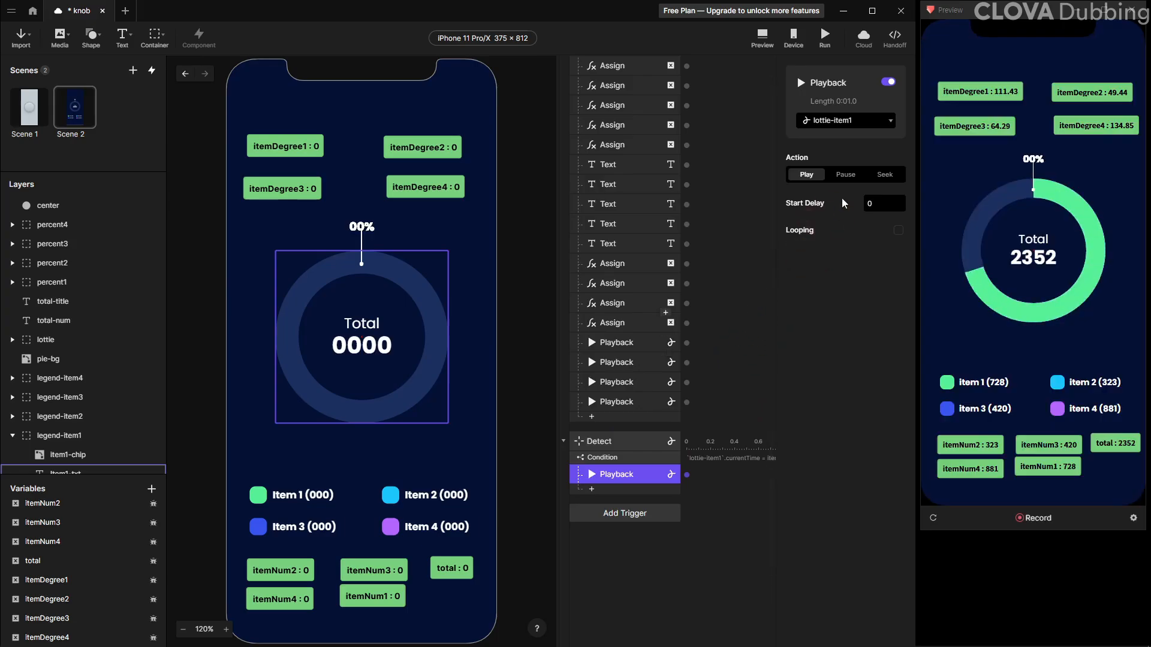
left_click(845, 173)
Duplicate the Detect trigger and set the copy to watch lottie-item2
left_click(623, 444)
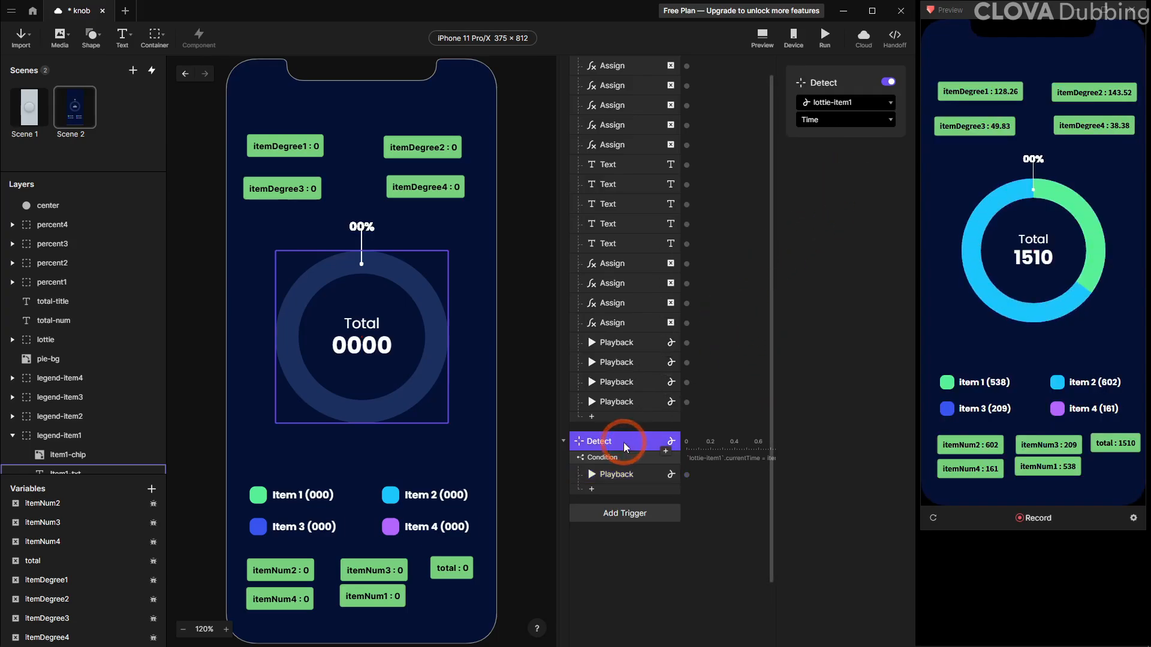
key("ctrl+d")
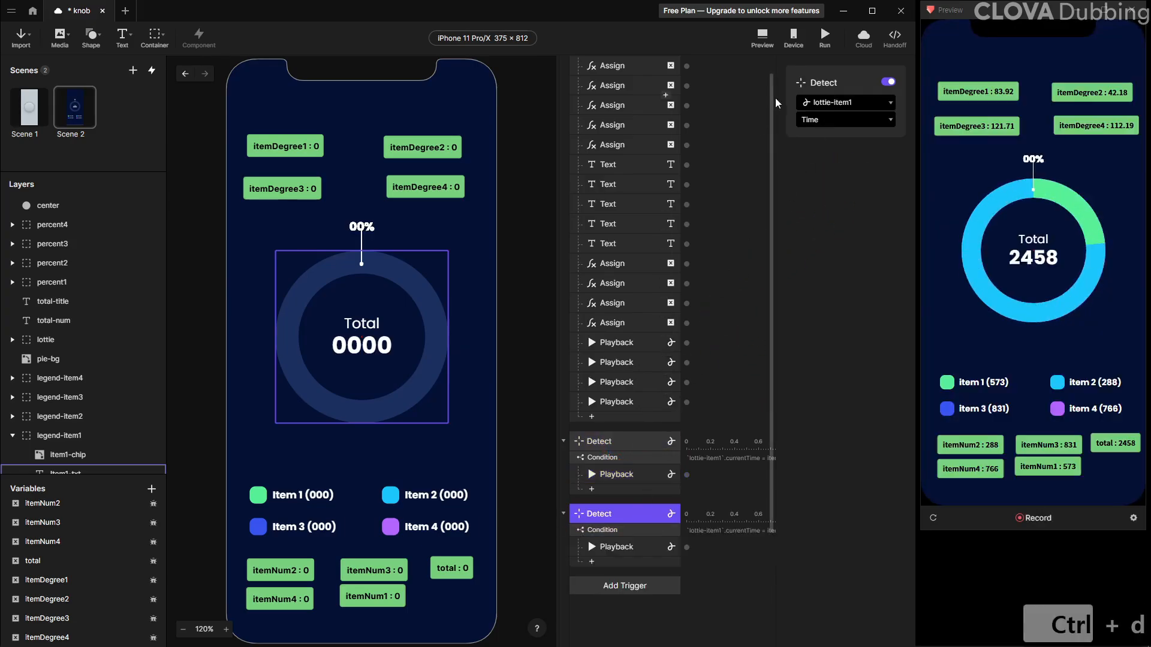
left_click(816, 107)
left_click(802, 470)
Edit the copy's condition to compare `lottie-item2`.currentTime with (itemDegree1 + itemDegree2) / 360
left_click(615, 530)
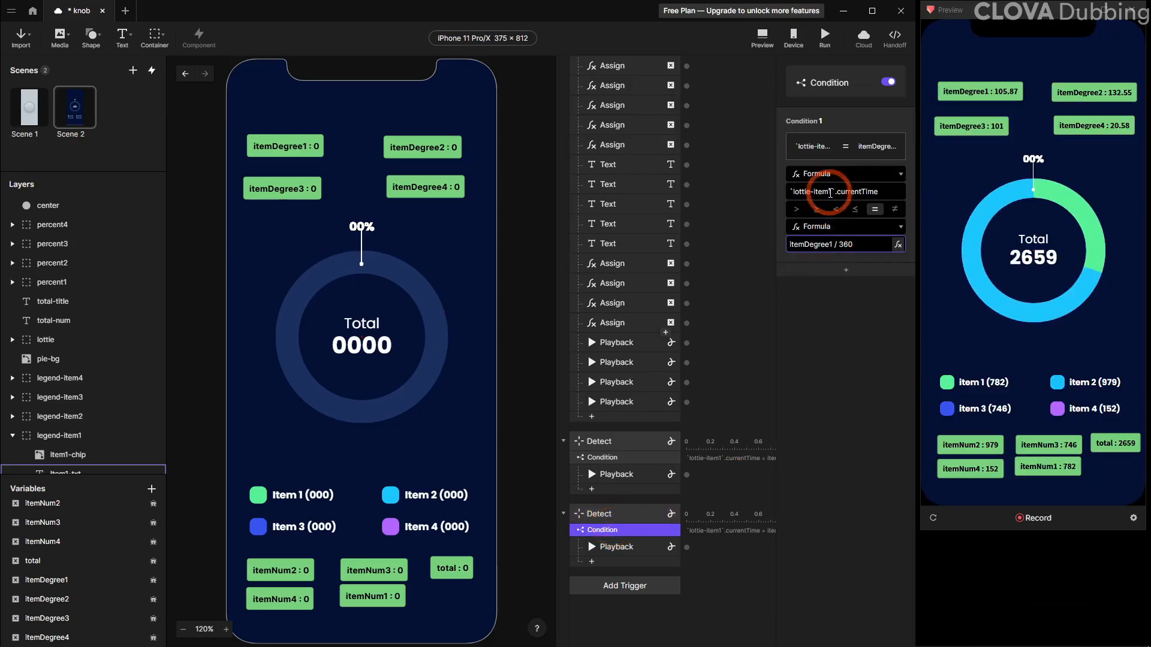
left_click(830, 192)
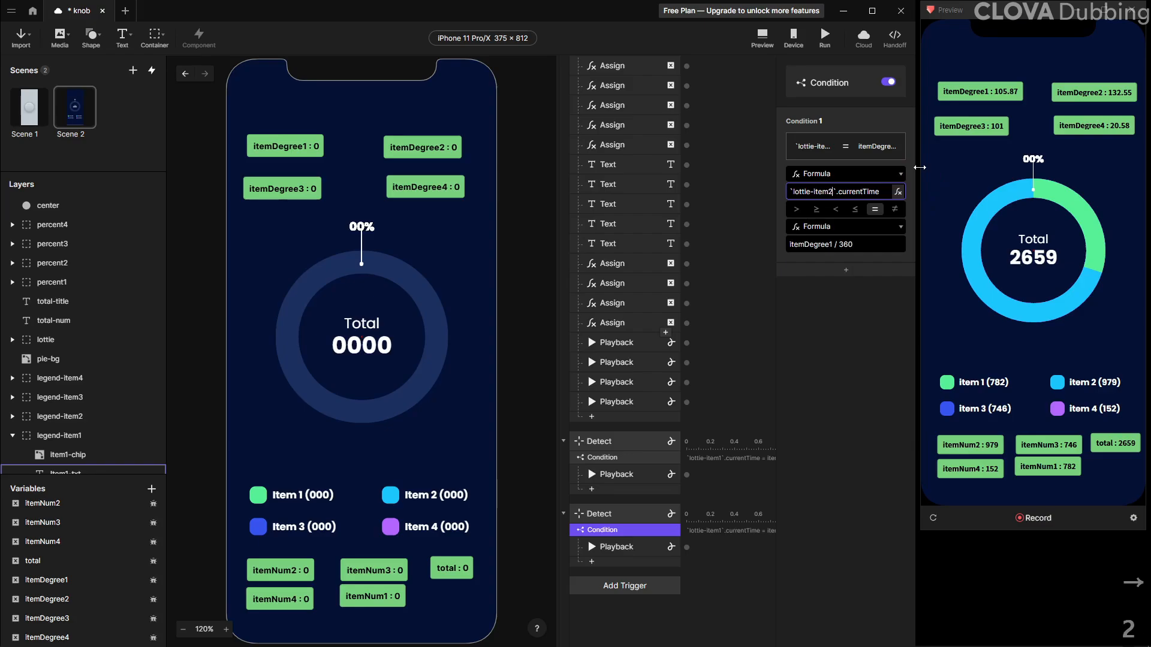
key("Return")
left_click(895, 244)
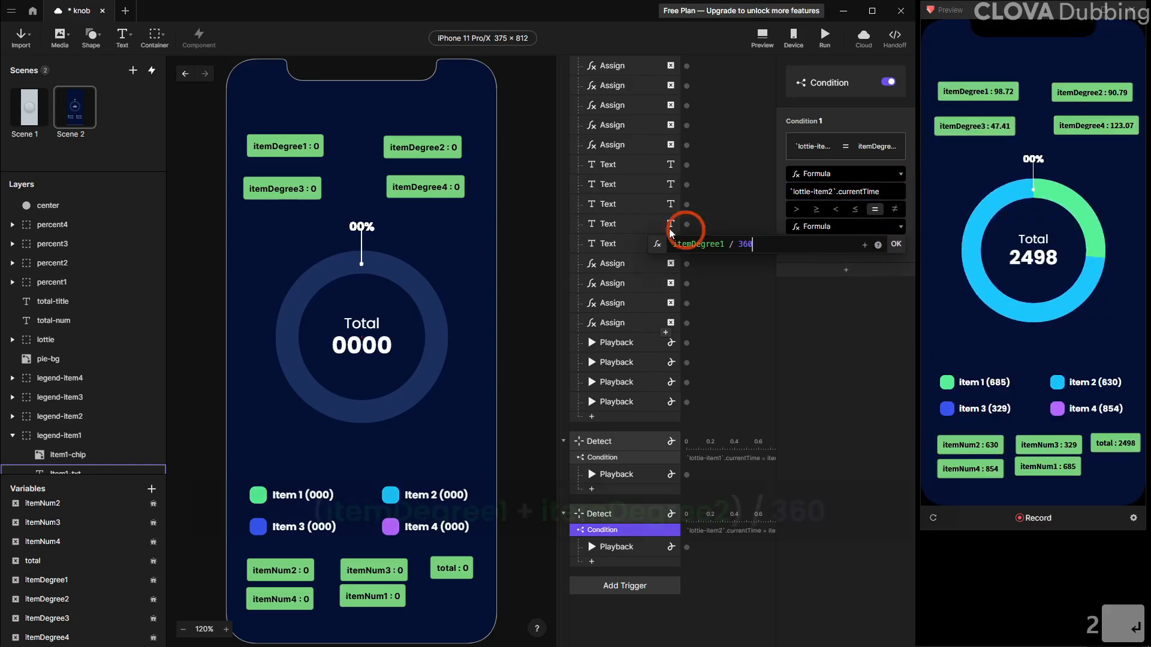
left_click(741, 247)
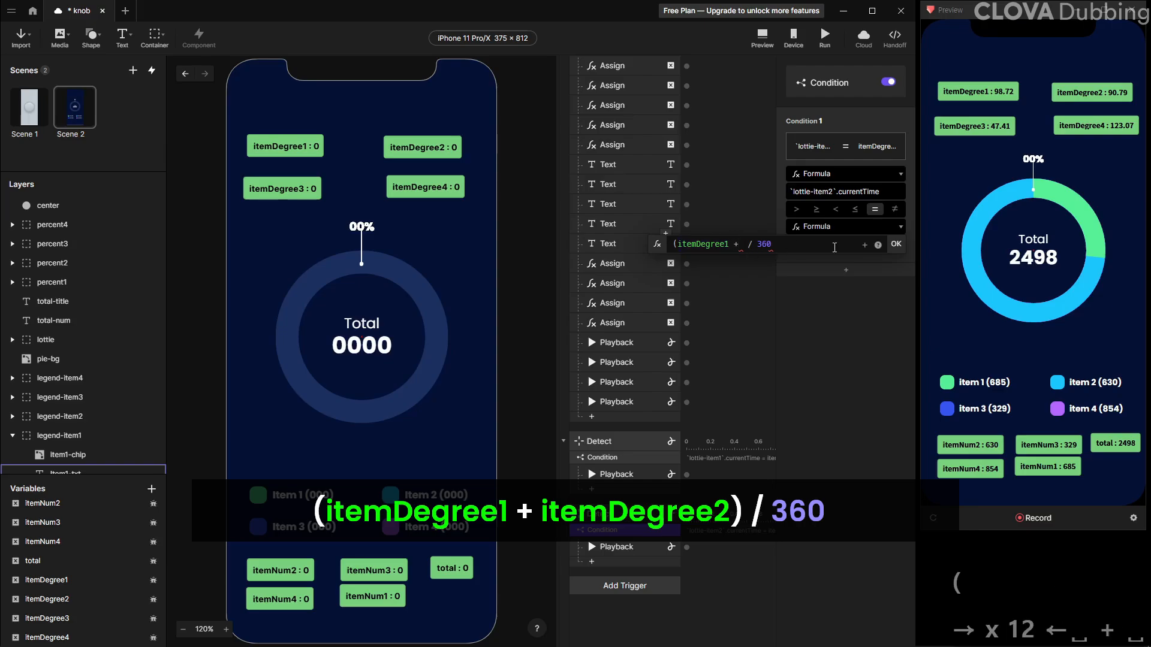
left_click(864, 247)
left_click(817, 373)
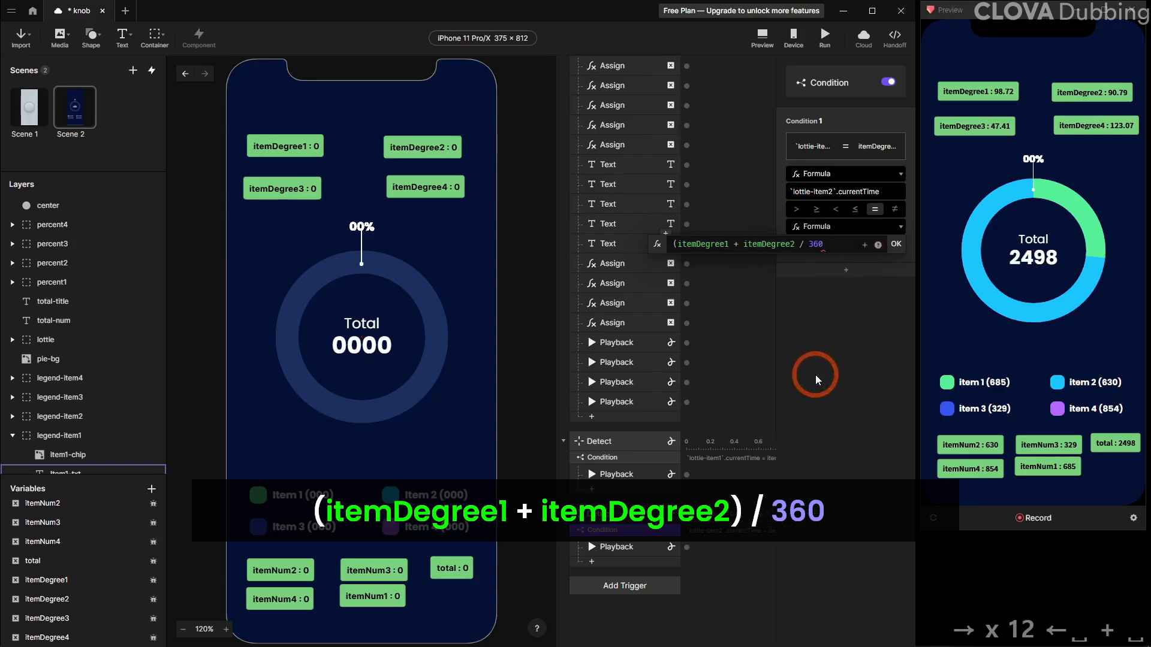
type(")")
key("Return")
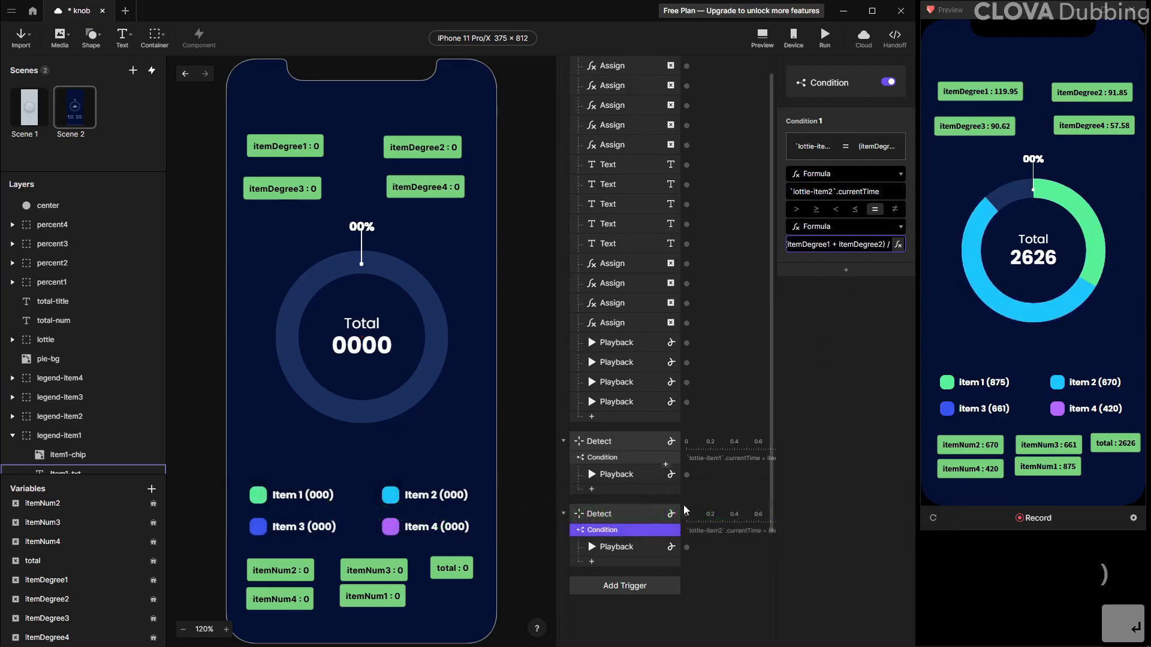
Retarget the copy's Playback response to lottie-item2
left_click(638, 547)
left_click(845, 120)
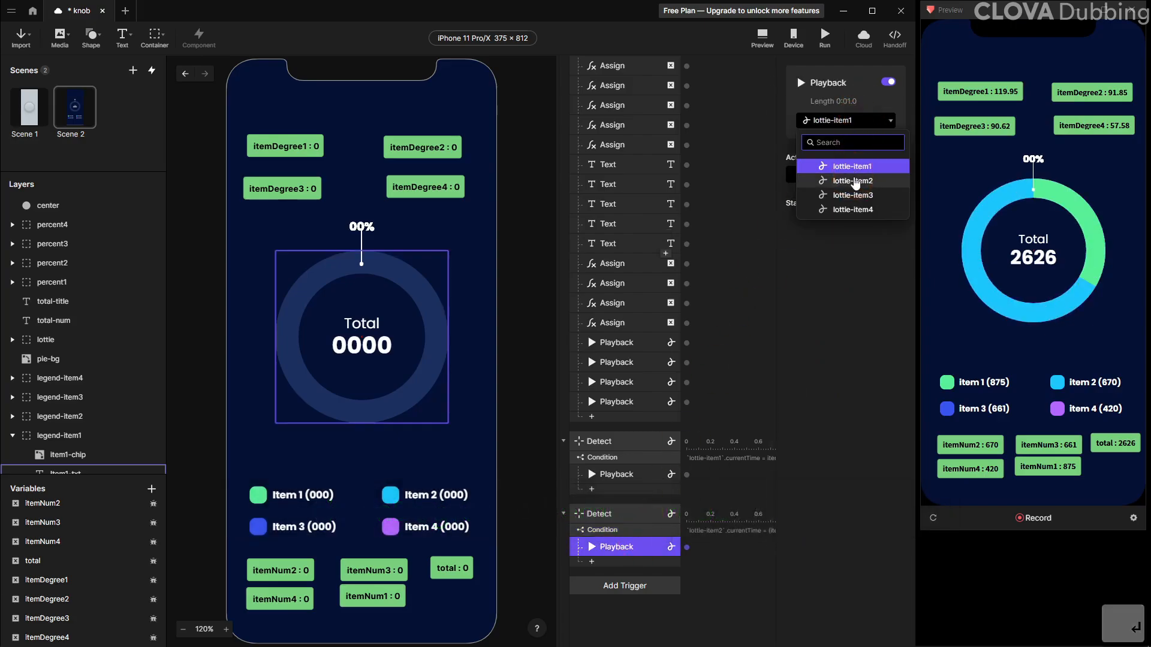
left_click(854, 179)
Duplicate the second Detect trigger and set the new copy to watch lottie-item3
left_click(618, 514)
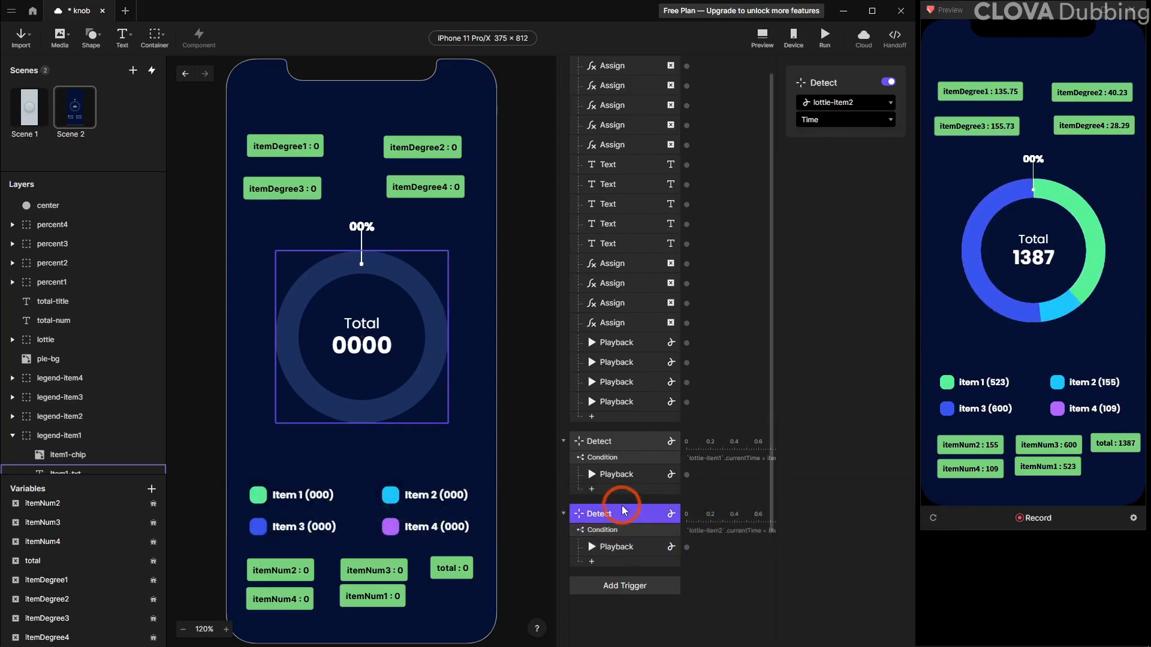
key("ctrl+d")
left_click(861, 107)
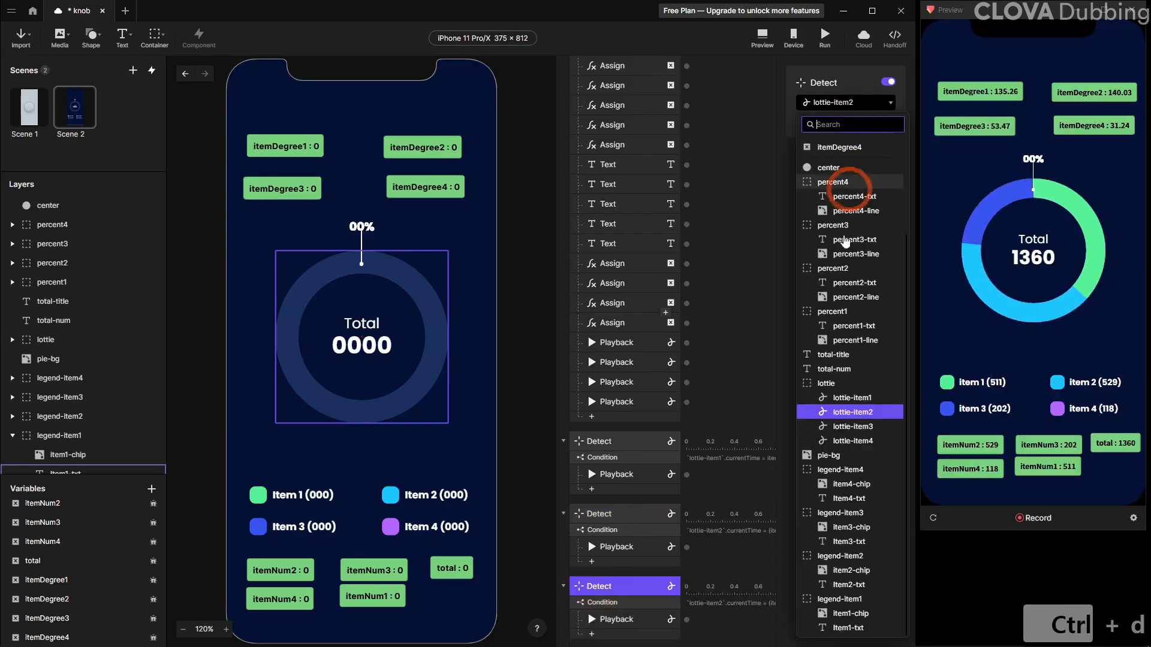
left_click(849, 426)
Edit its condition to compare `lottie-item3`.currentTime with (itemDegree1 + itemDegree2 + itemDegree3) / 360
left_click(620, 603)
left_click(826, 226)
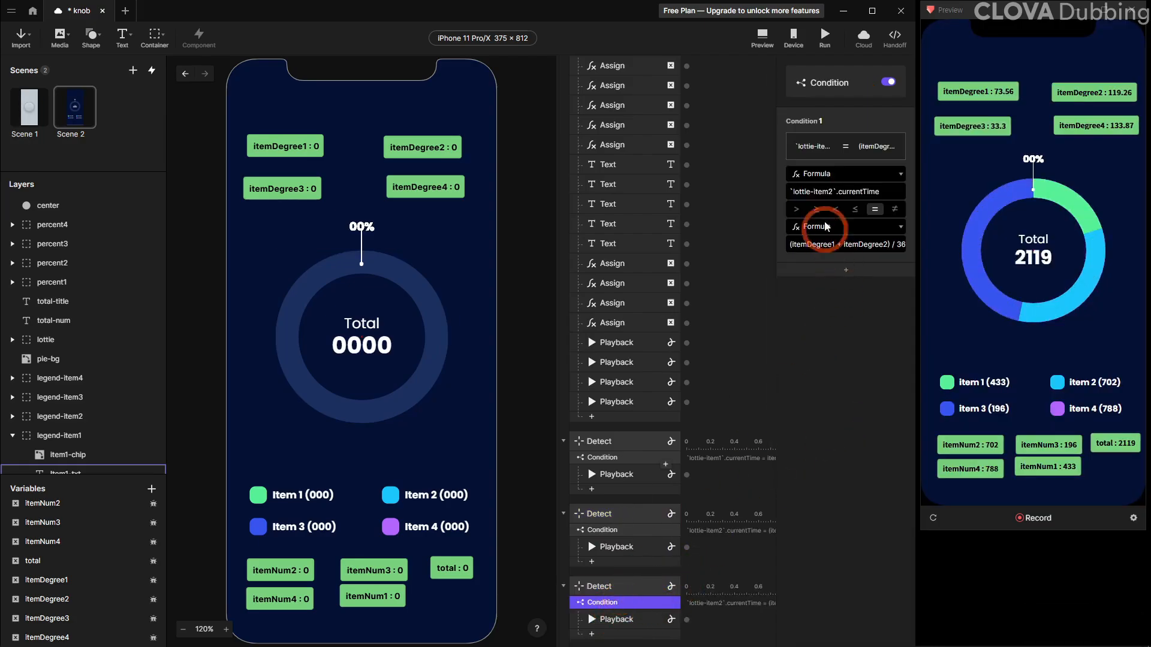
type("3")
key("Return")
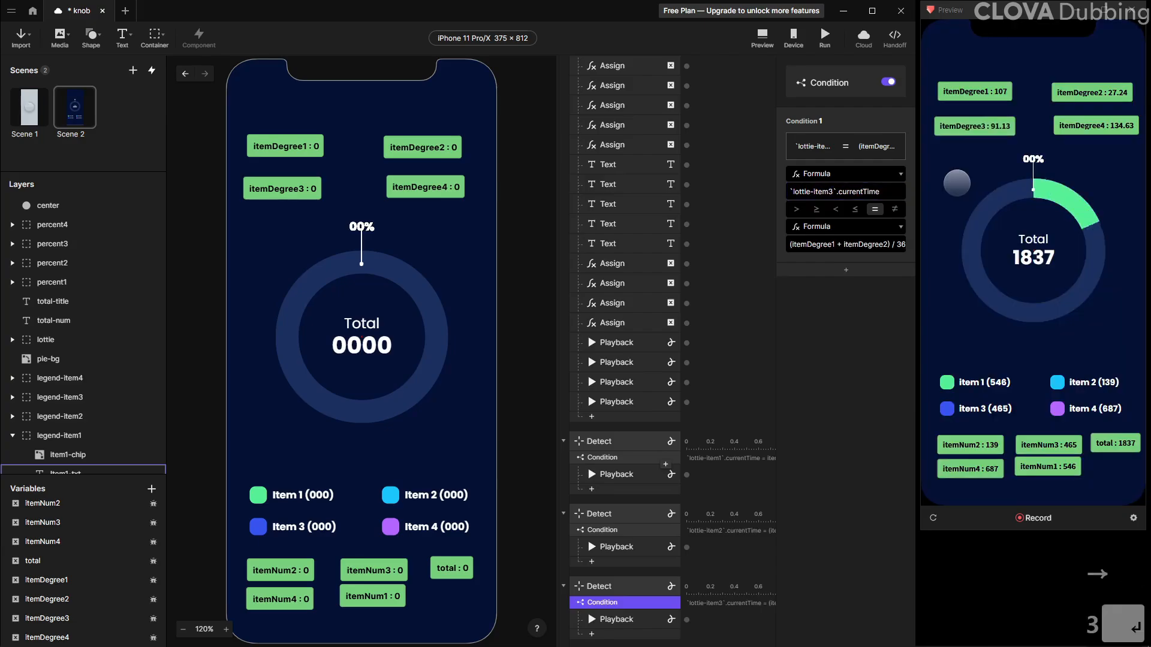
left_click(894, 244)
left_click(784, 241)
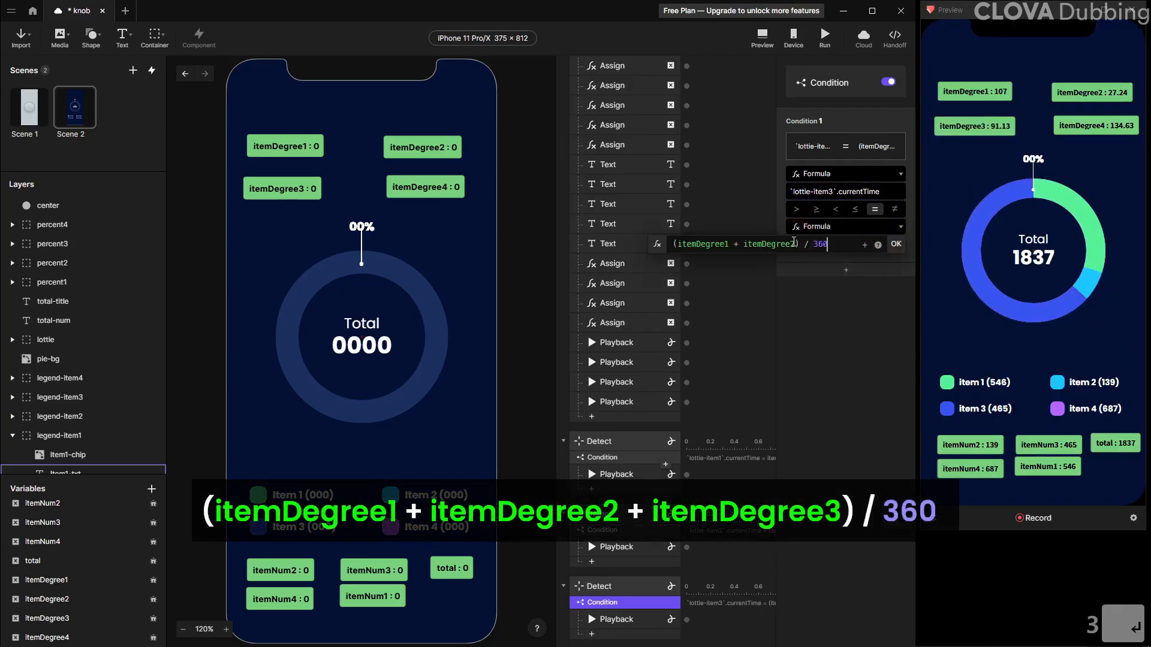
type("+")
left_click(864, 246)
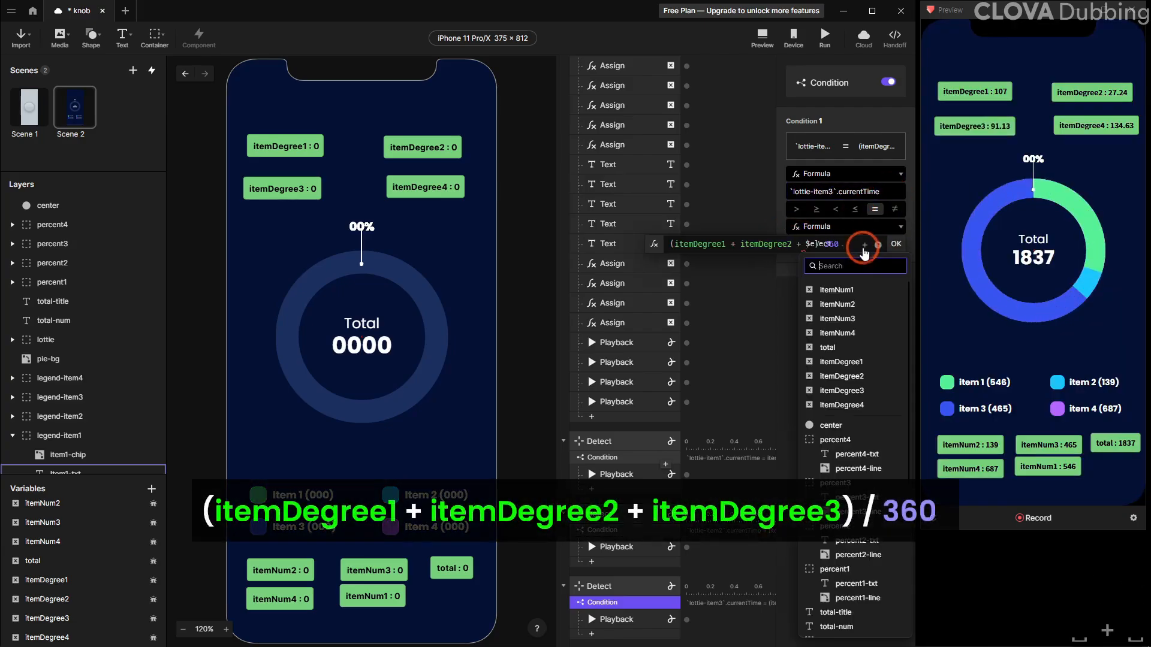
left_click(881, 391)
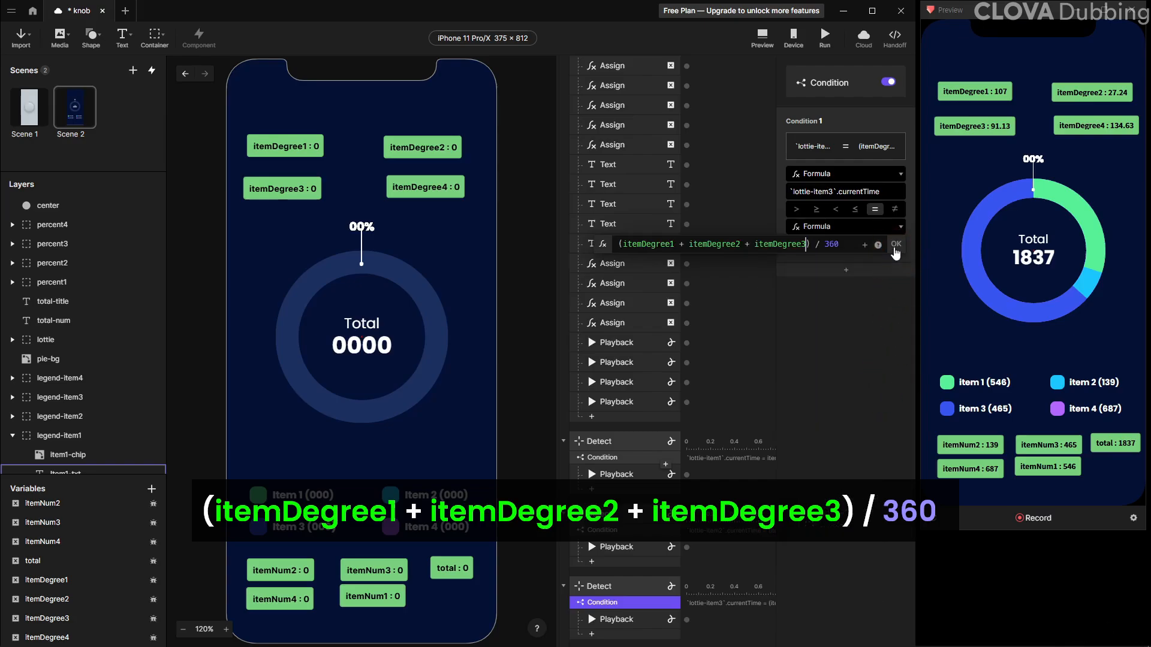
left_click(896, 245)
Retarget the third Detect's Playback response to lottie-item3
left_click(631, 618)
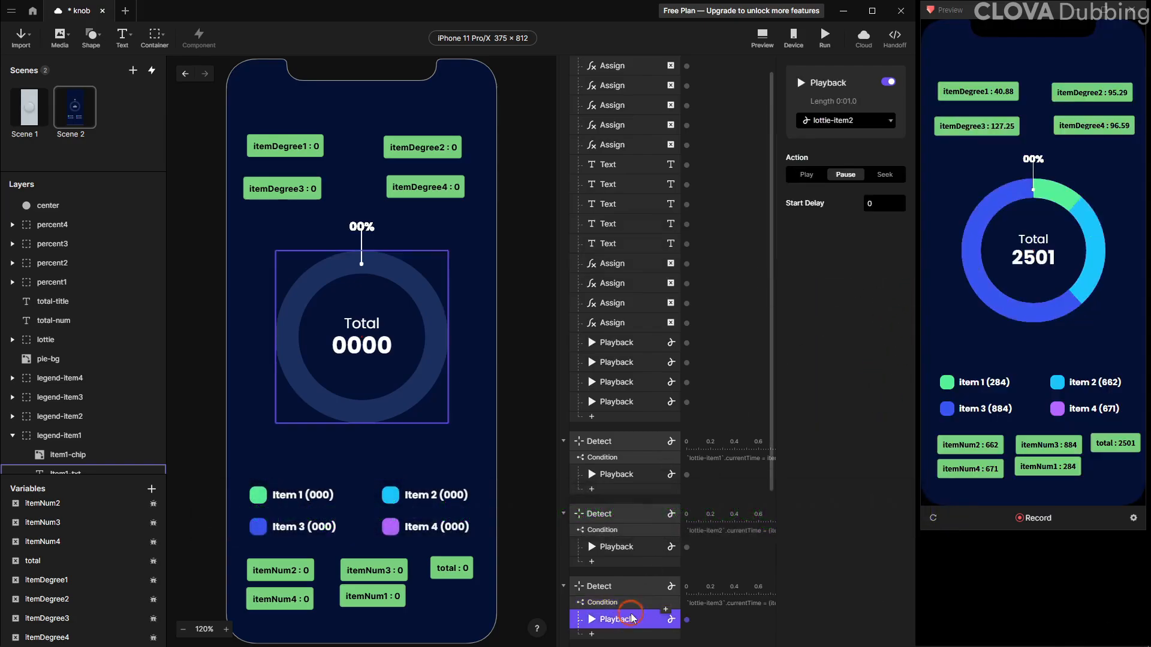
left_click(852, 118)
left_click(855, 187)
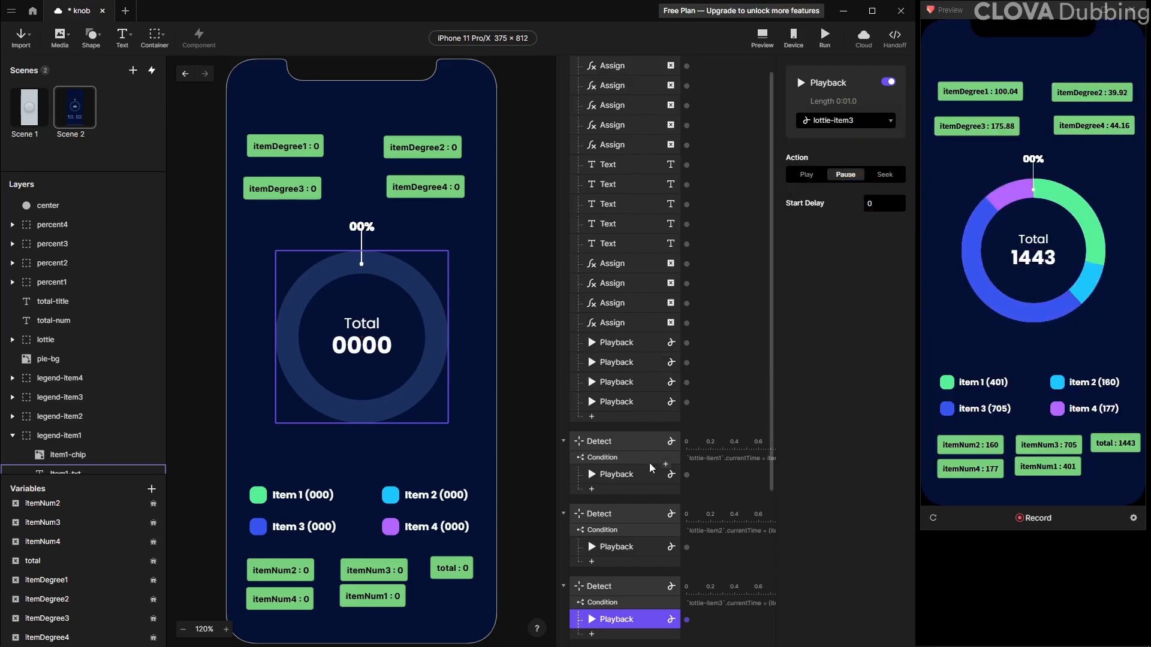
Collapse the three Detect triggers in the interaction list
left_click(596, 444)
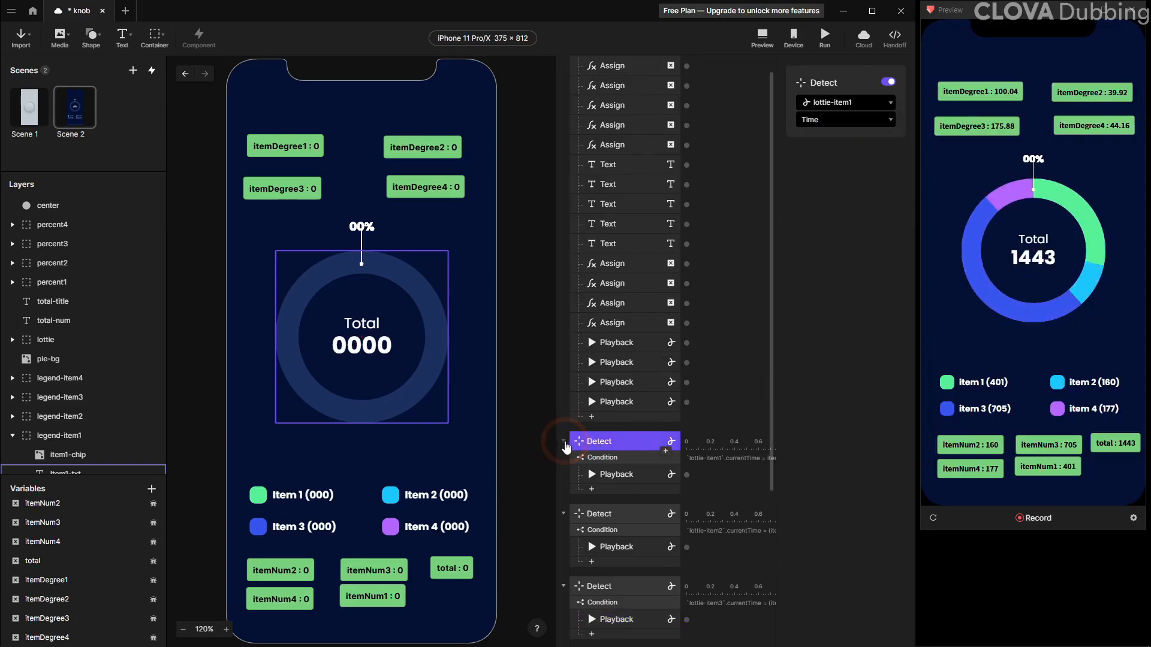
left_click(563, 443)
left_click(563, 475)
left_click(564, 510)
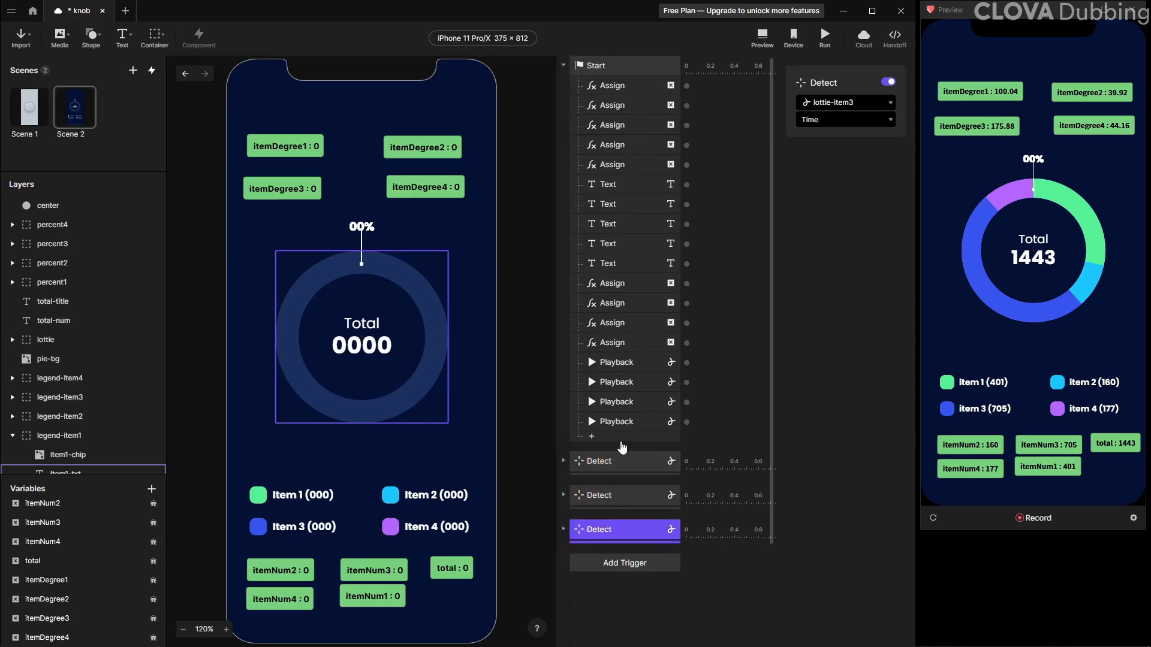
left_click(627, 360)
Select the center dot layer and examine its position and origin at close zoom
left_click(354, 231)
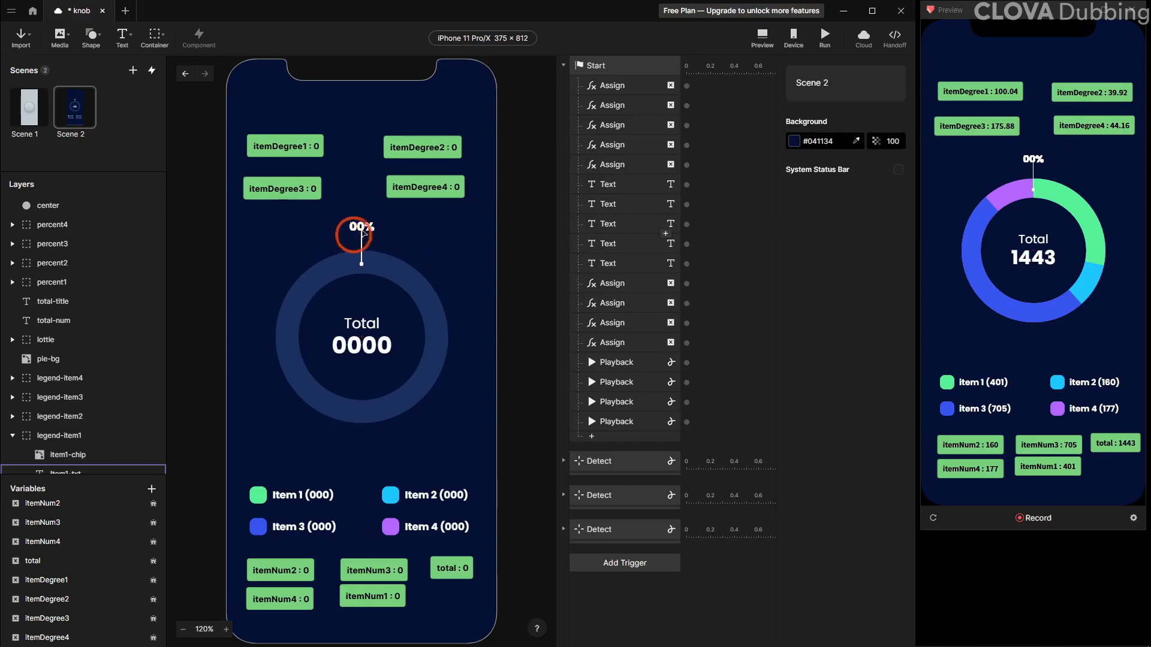
left_click(356, 229)
left_click(70, 225)
left_click(81, 207)
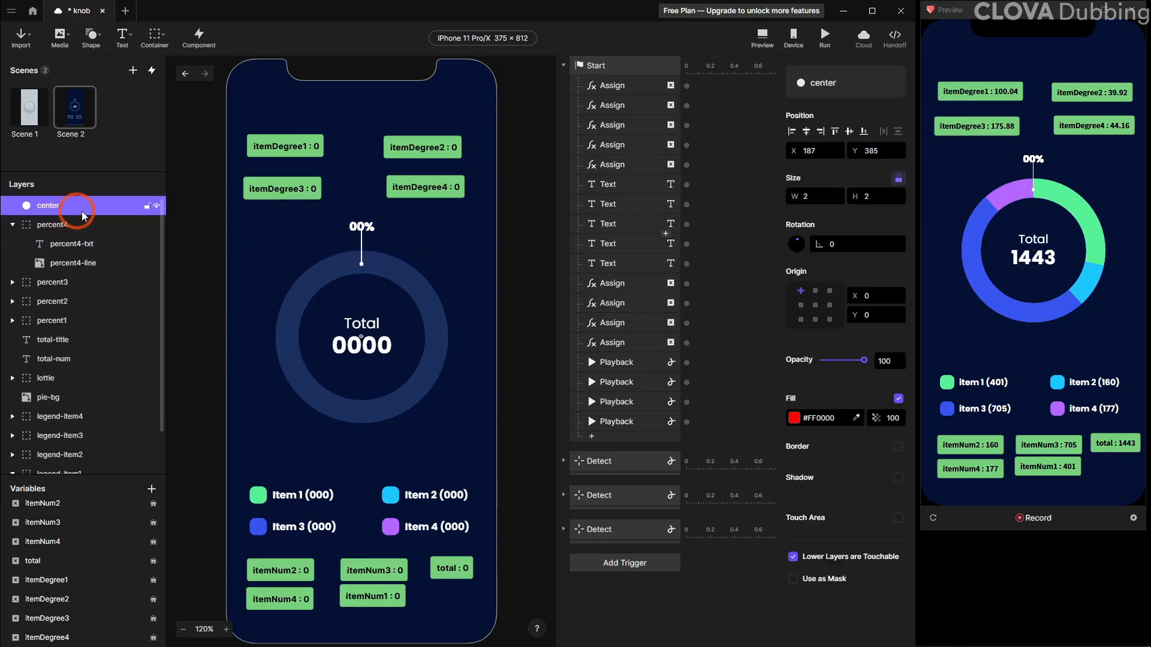
left_click(156, 207)
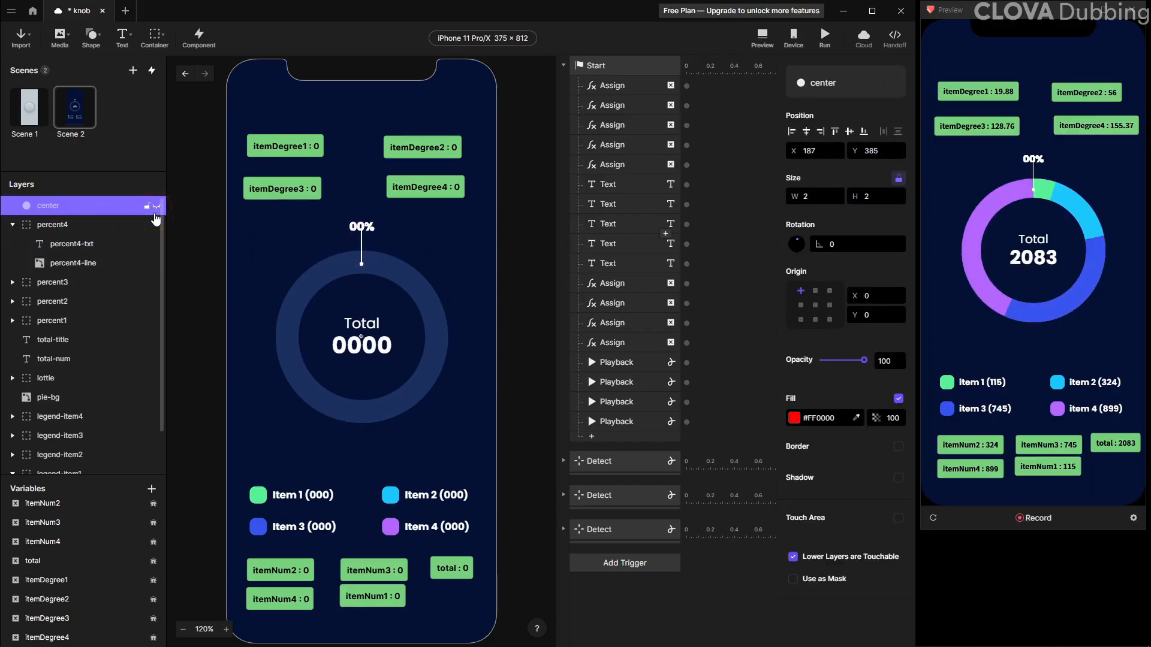
left_click(156, 207)
scroll(327, 316, "up", 10, "ctrl")
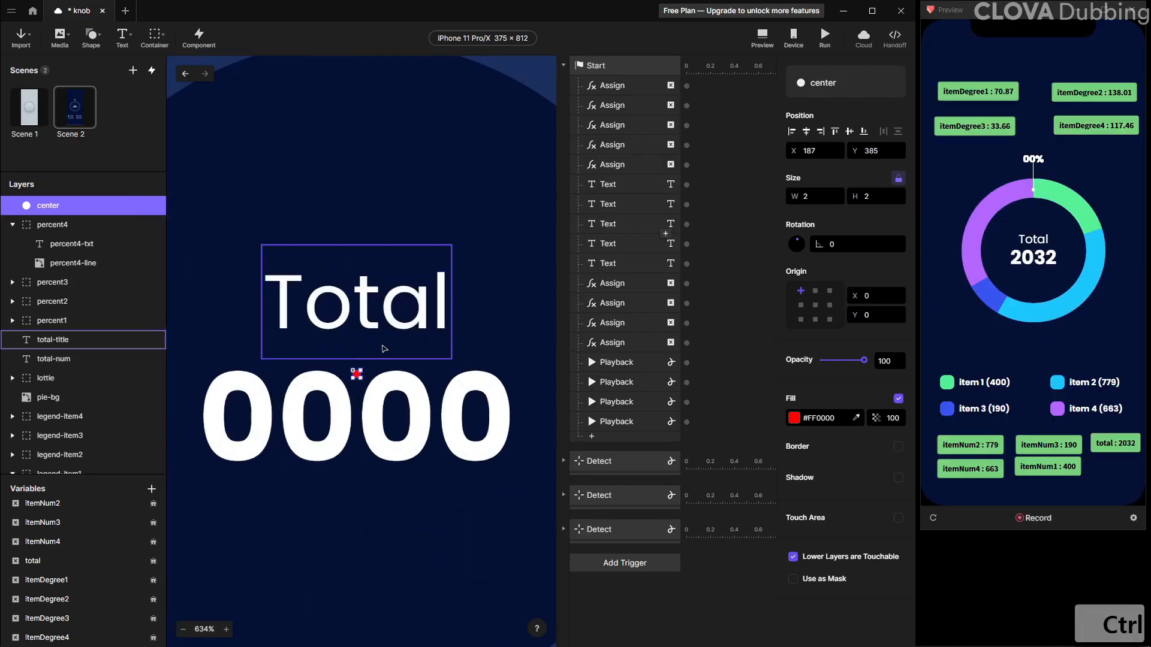
scroll(344, 350, "up", 3, "ctrl")
left_click(815, 306)
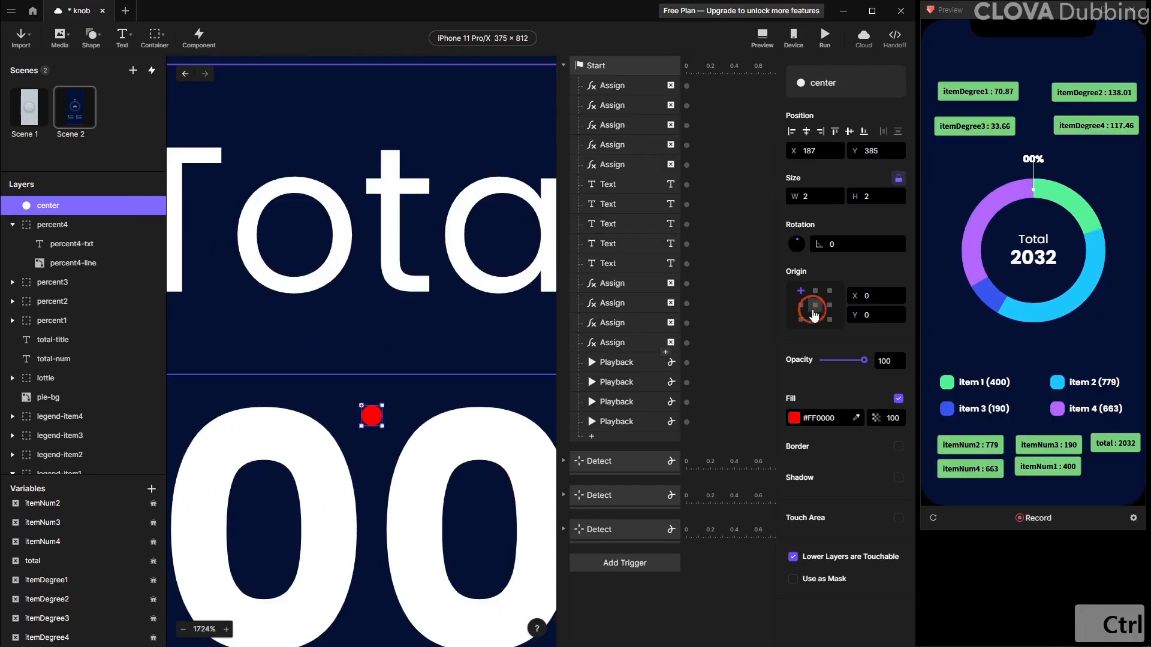
Set percent1's origin to the bottom-centre point with origin Y 249
left_click(72, 323)
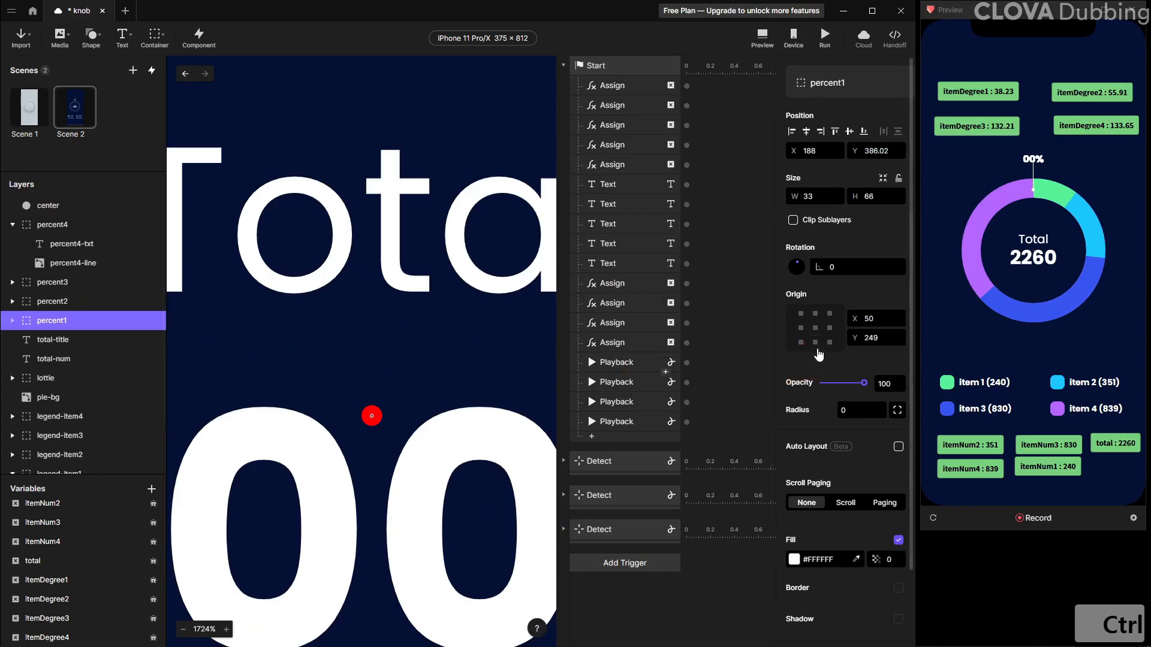
left_click(815, 343)
scroll(476, 324, "down", 4, "ctrl")
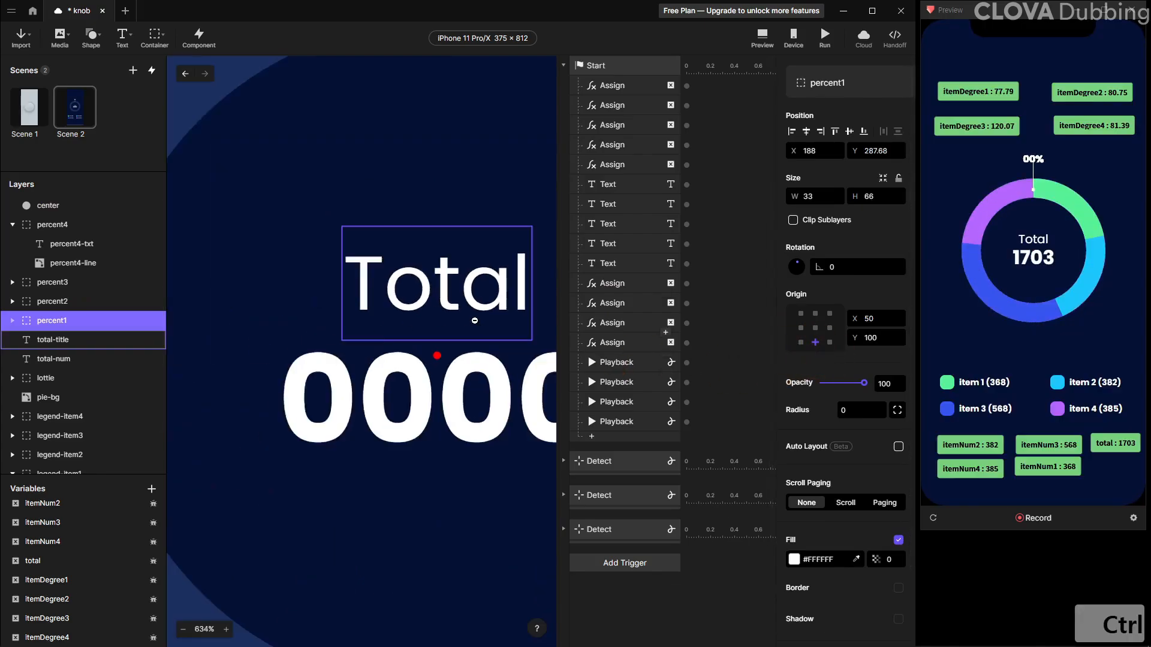
left_click(875, 339)
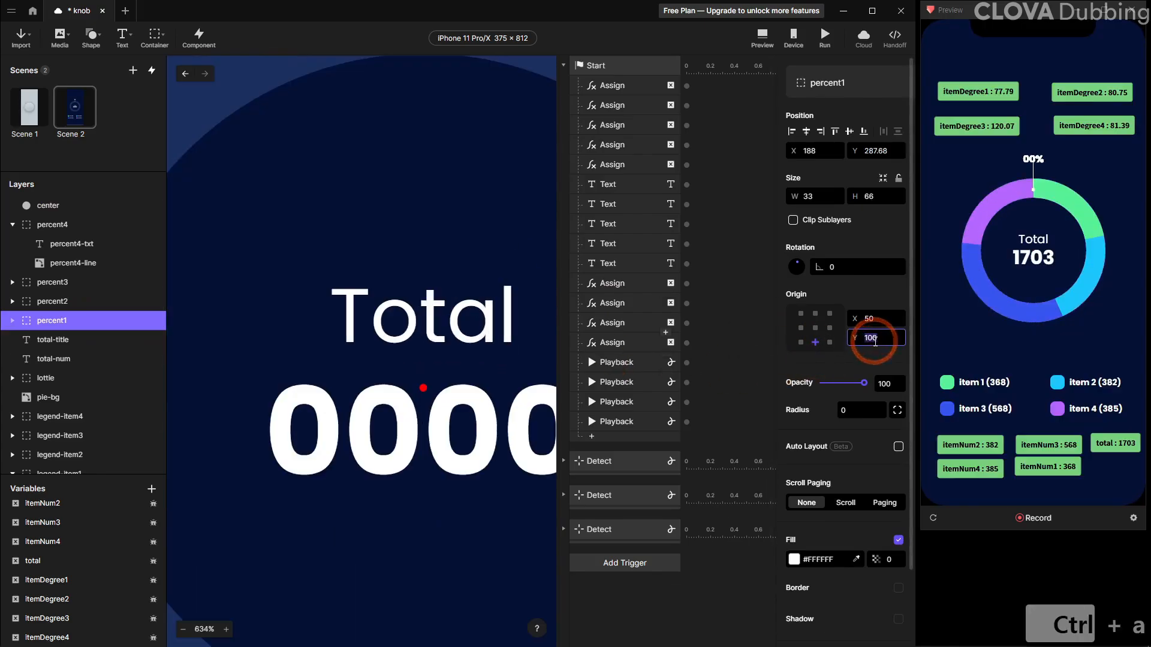
key("ctrl+a")
type("200")
key("Return")
left_click(876, 338)
key("ctrl+a")
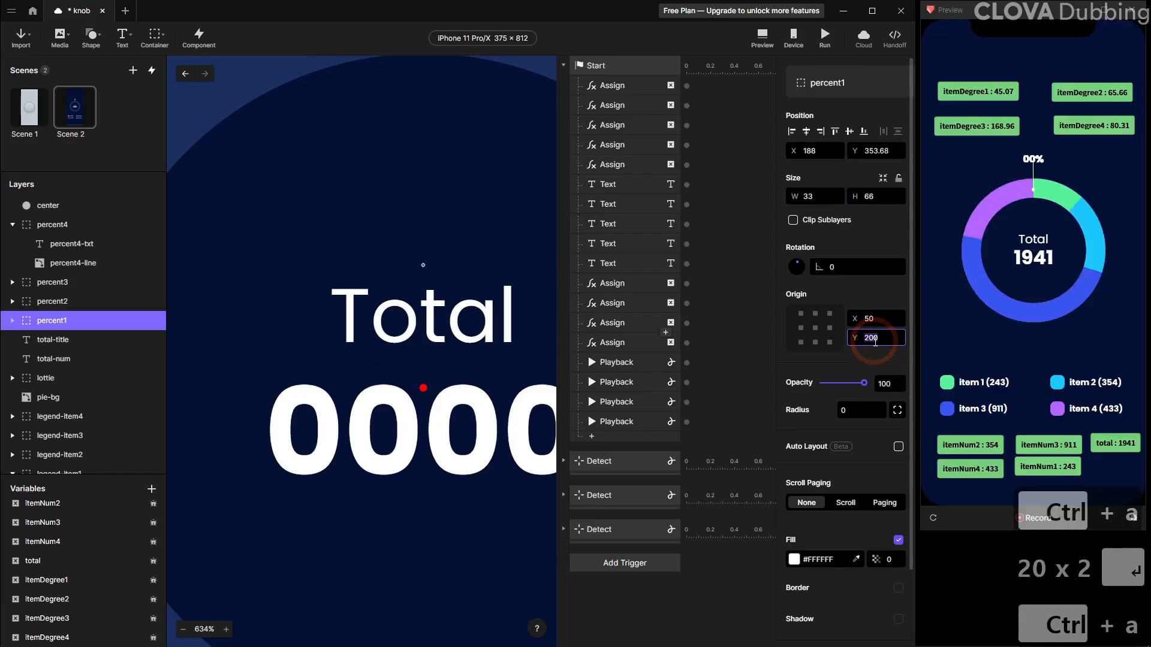
type("250")
key("Return")
scroll(398, 384, "up", 7, "ctrl")
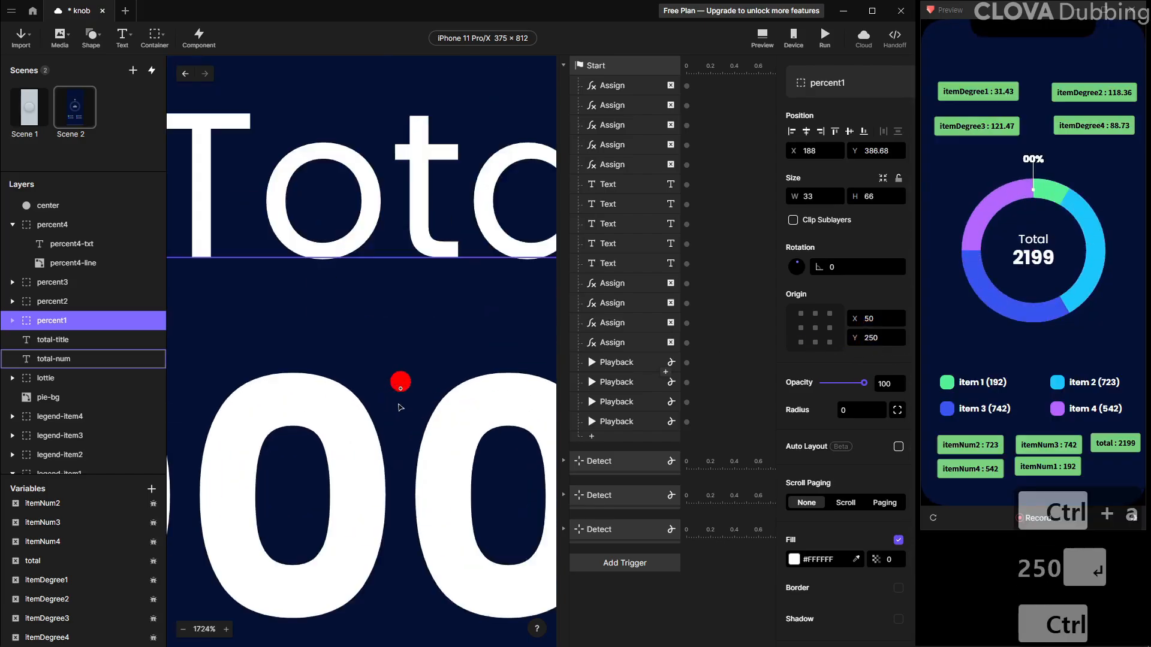
left_click(879, 337)
type("249")
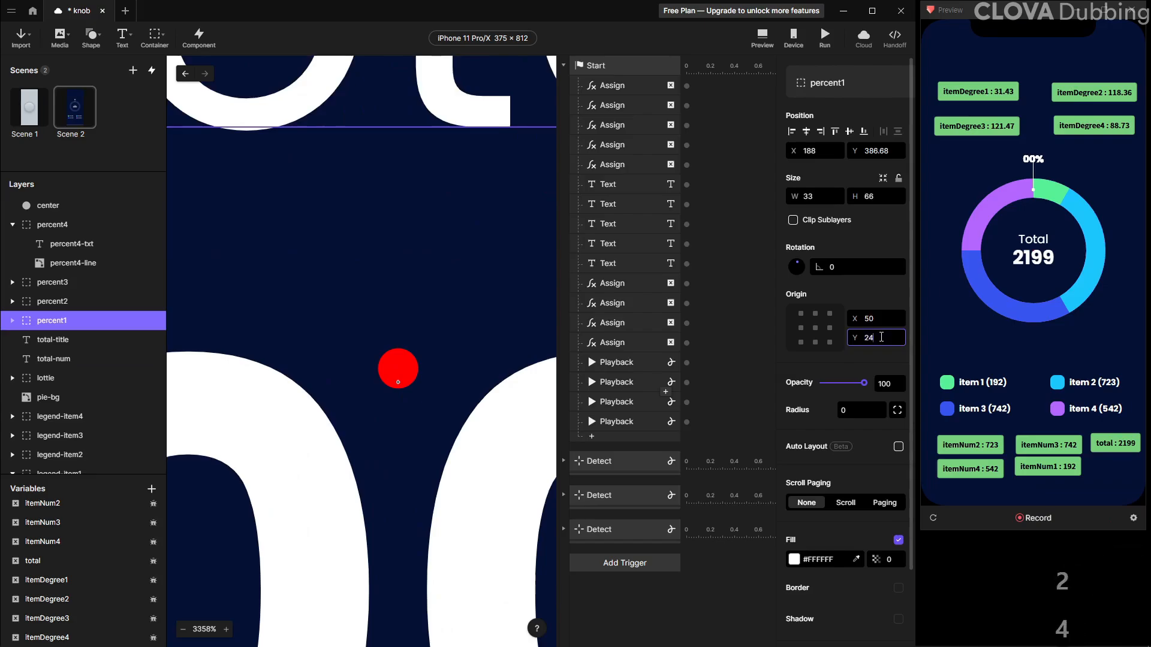
key("Return")
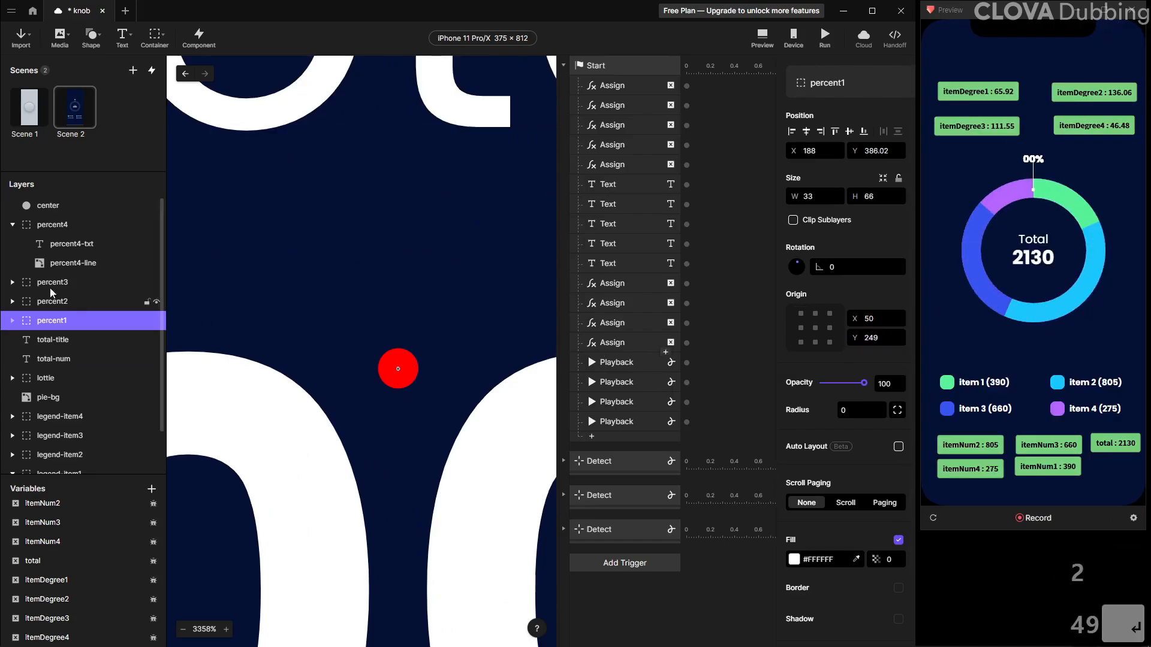
Select percent4, percent3 and percent2 together and set their origin Y to 249
left_click(12, 228)
left_click(52, 263, "shift")
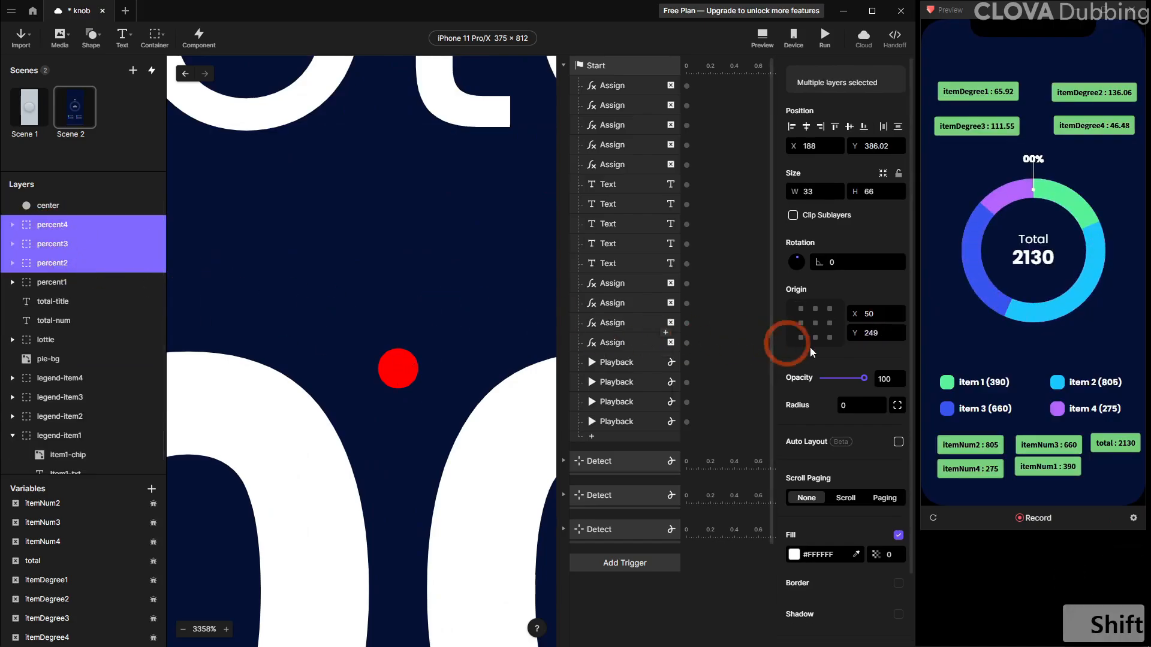
left_click(876, 333)
key("ctrl+a")
type("249")
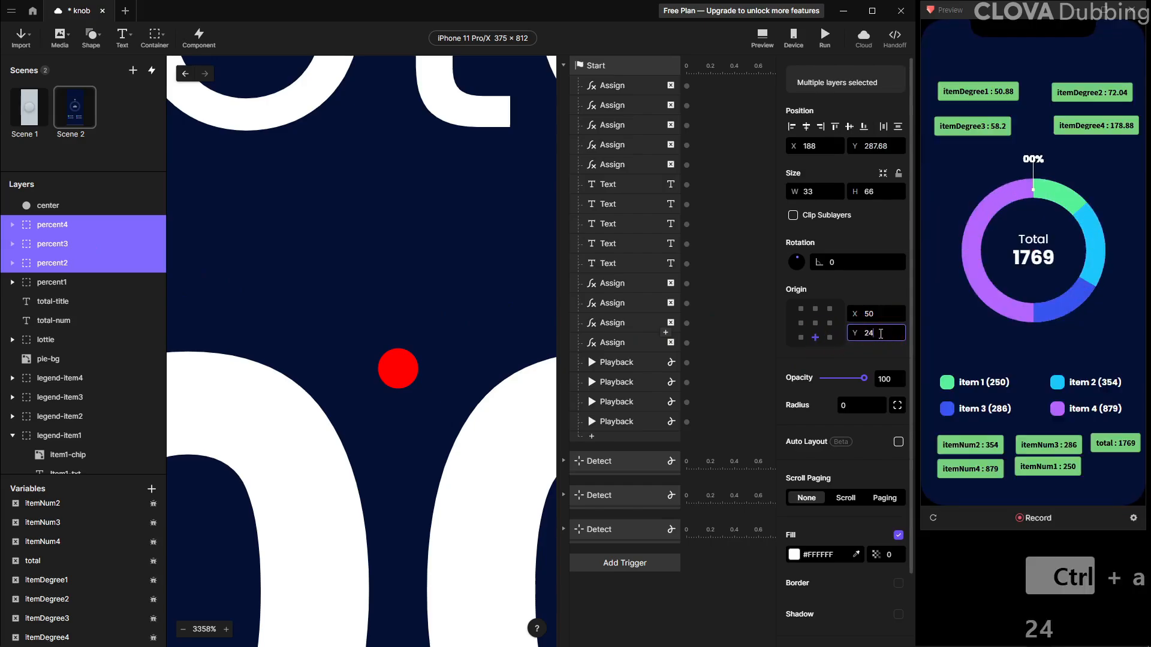
key("Return")
Check the origin of each percent layer, then hide the center dot layer
left_click(70, 283)
left_click(77, 262)
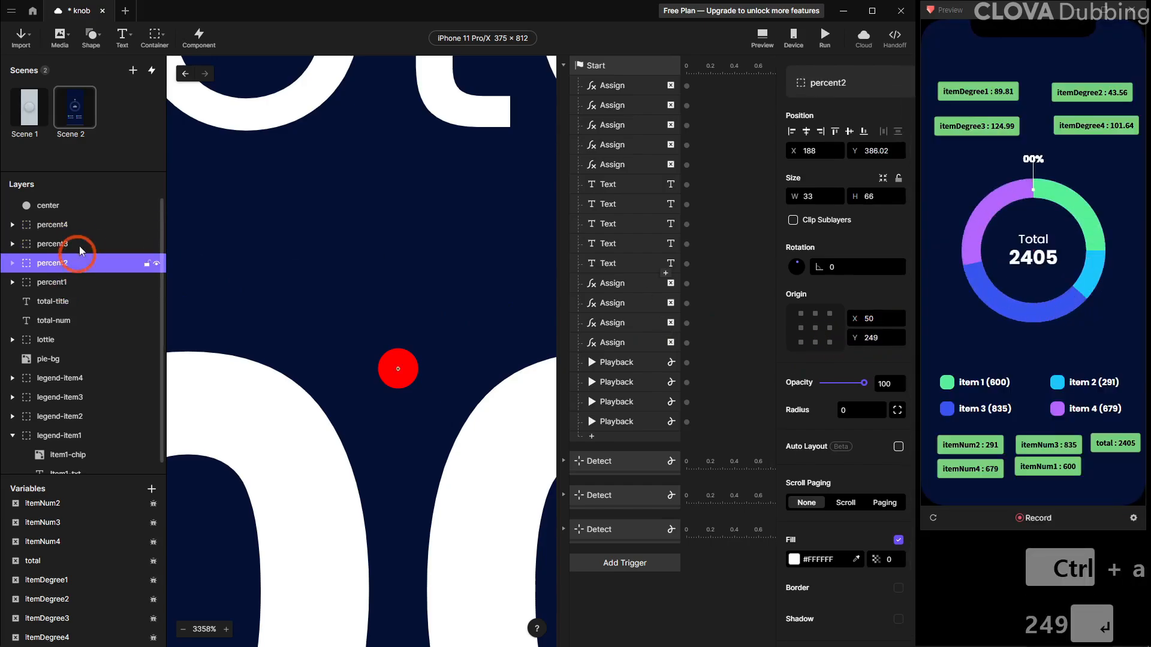
left_click(84, 243)
left_click(84, 228)
scroll(326, 258, "down", 10)
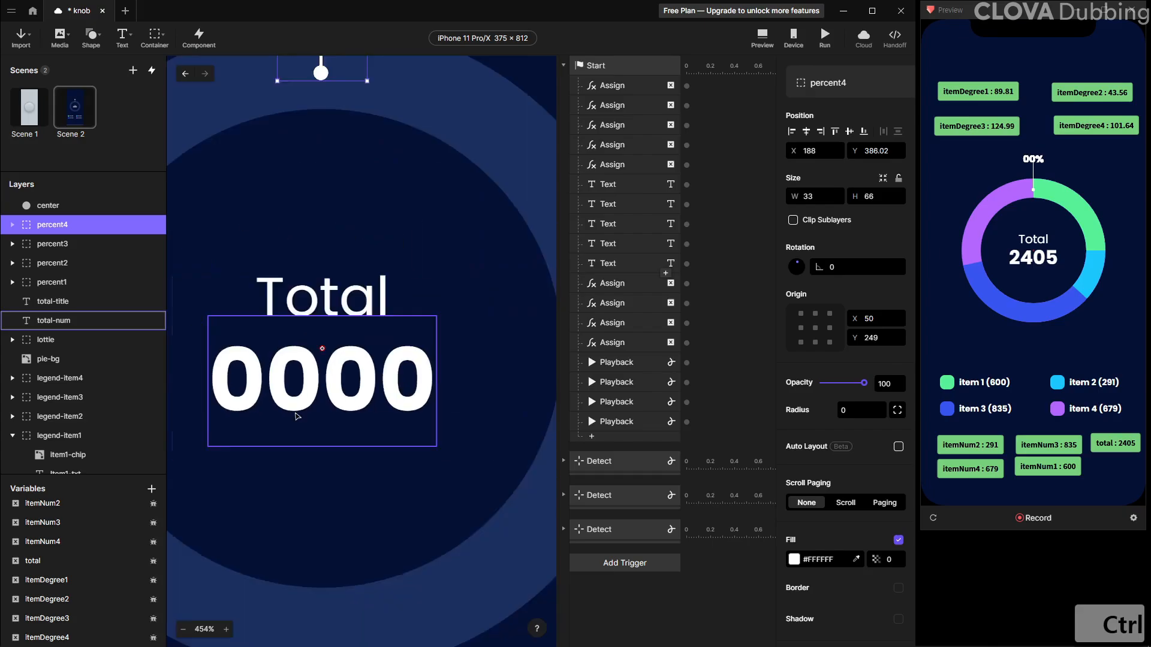
scroll(296, 412, "down", 6)
left_click(454, 353)
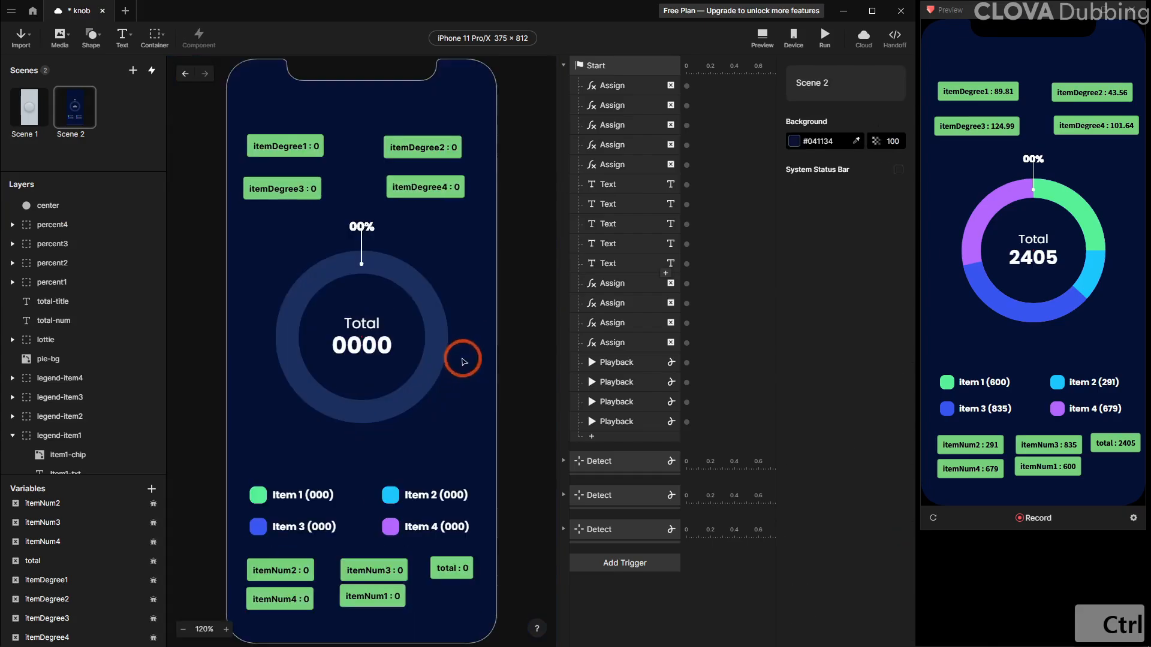
left_click(44, 207)
left_click(156, 206)
Try rotating percent4 around its new origin and undo the rotation
left_click(76, 224)
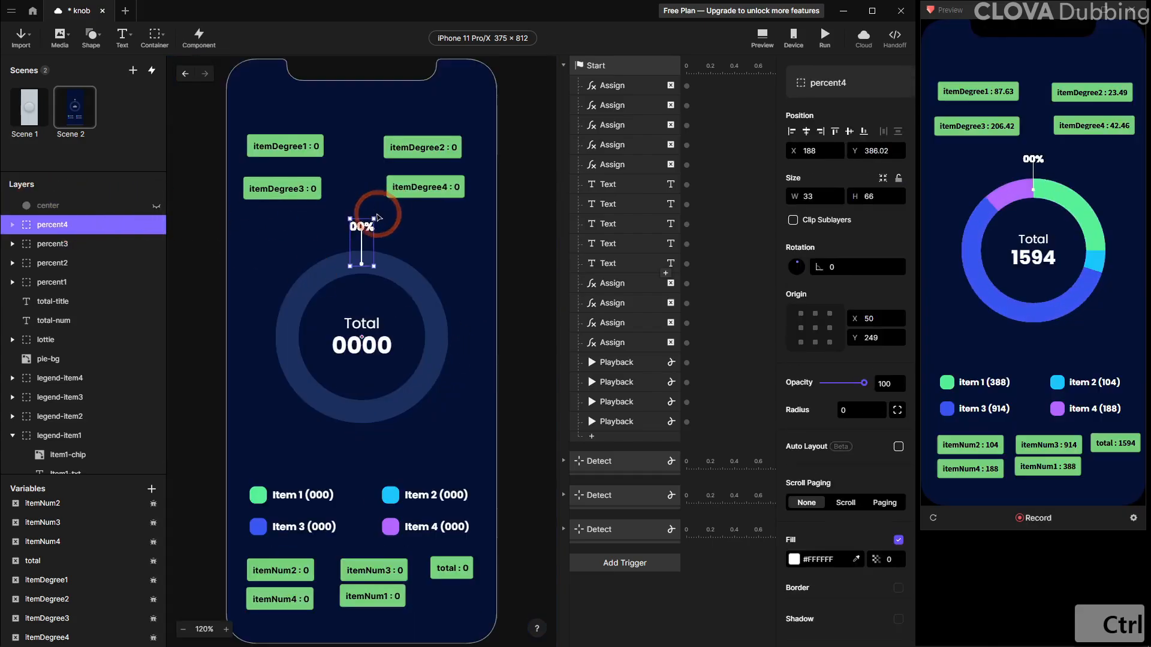
left_click_drag(359, 206, 367, 436)
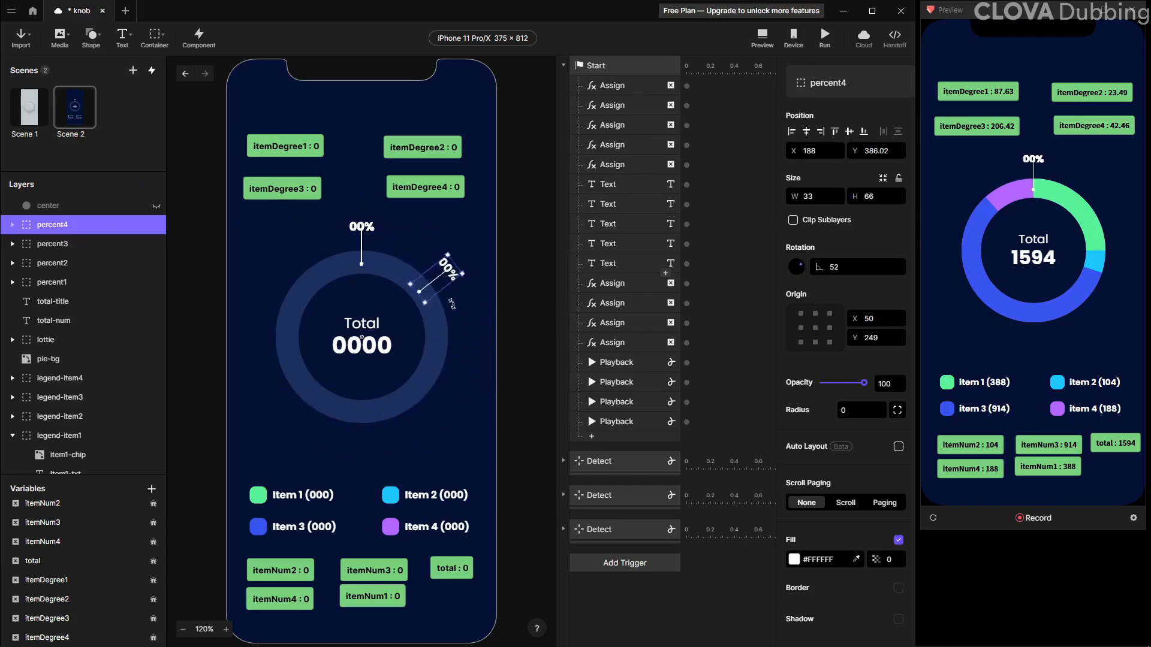
key("ctrl+z")
left_click(500, 321)
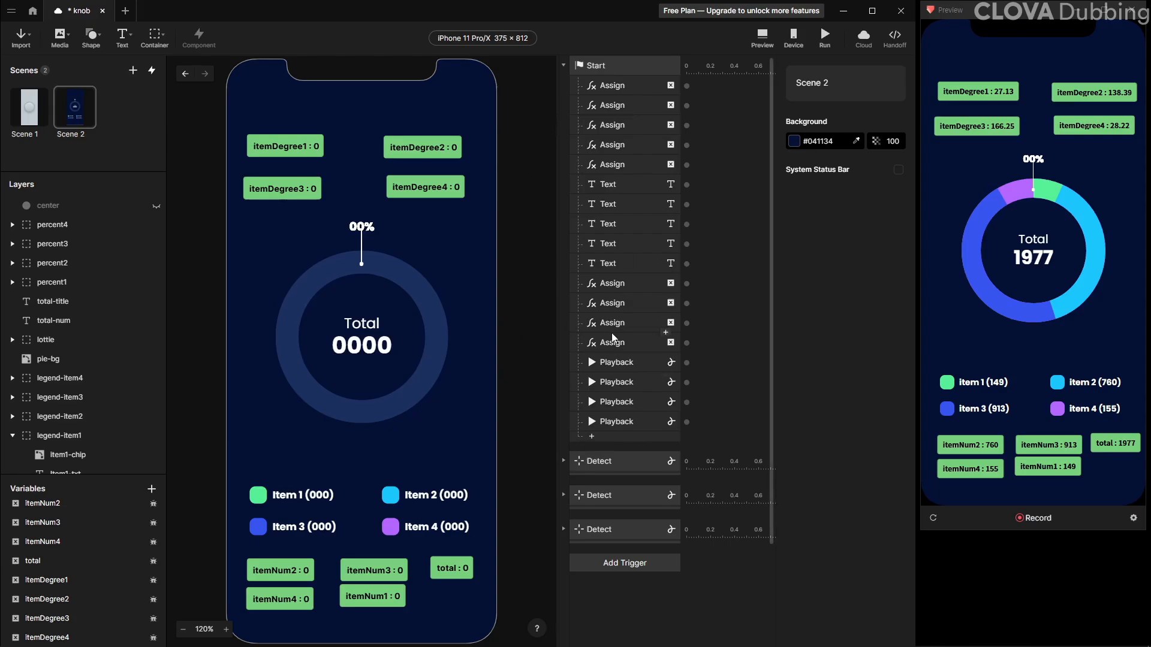
Hide the percent4, percent3 and percent2 layers and select the percent1-txt layer
left_click(601, 440)
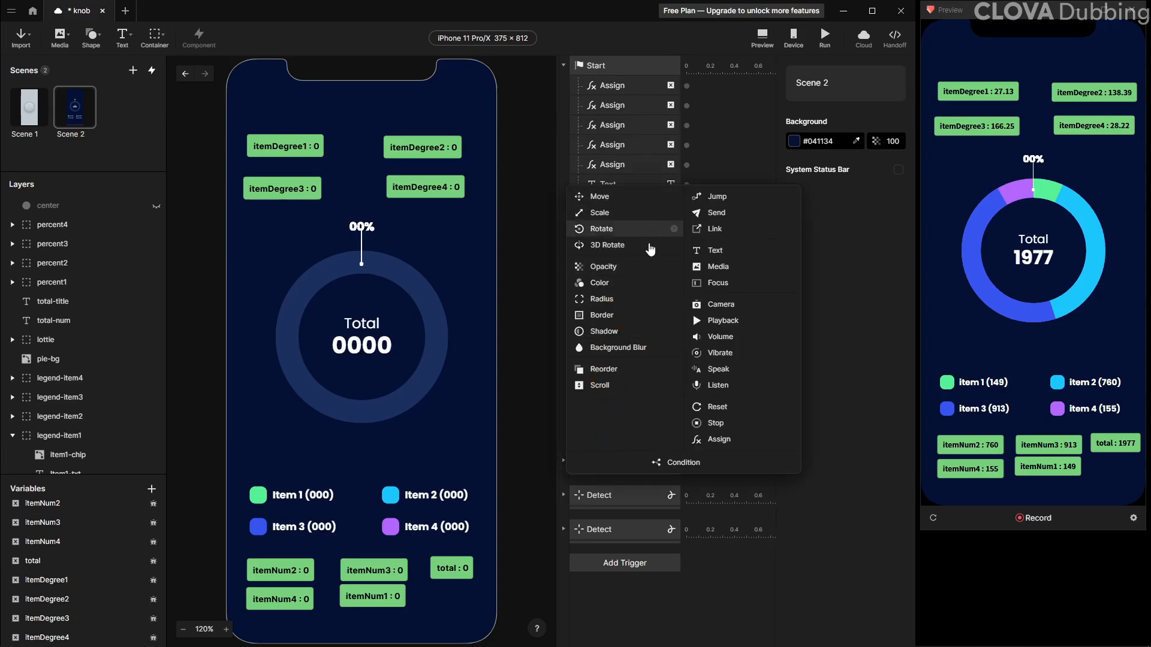
left_click(359, 229)
left_click(156, 243)
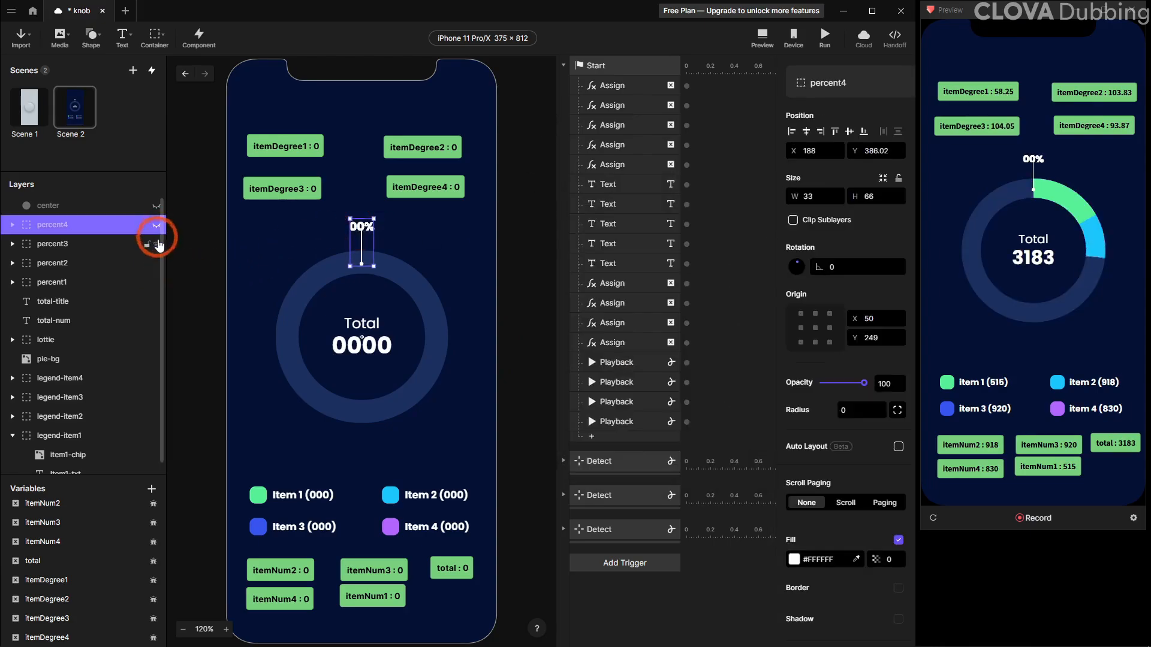
left_click(154, 264)
left_click(360, 226, "ctrl")
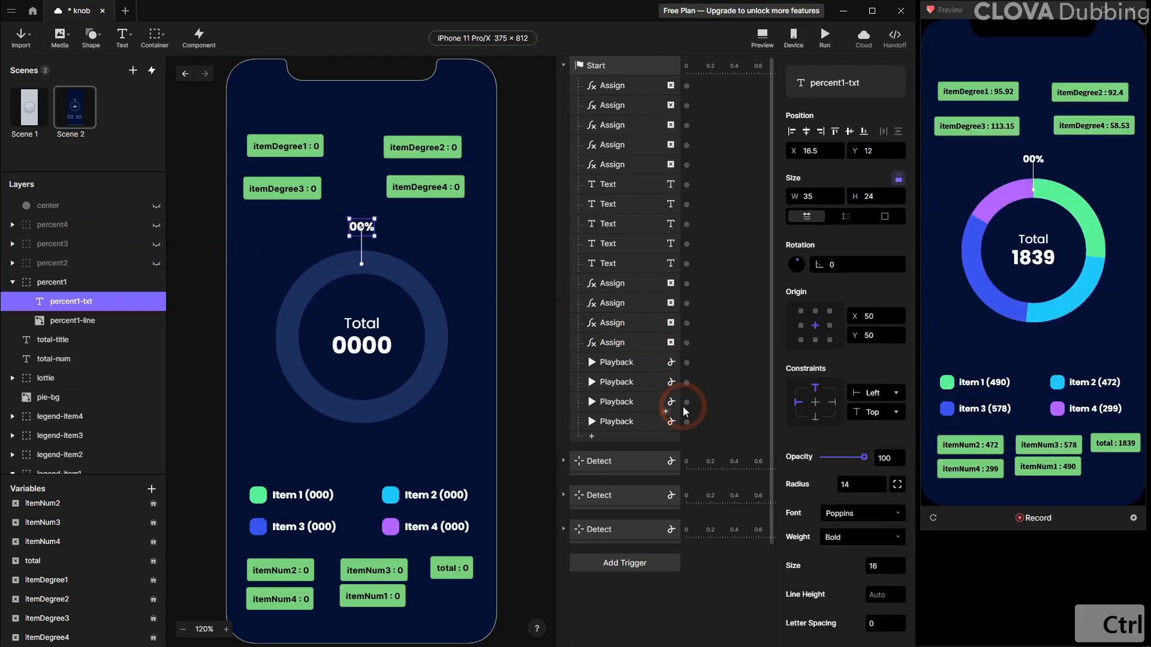
Add a Text response to the Start trigger for percent1-txt with Formula content
left_click(621, 442)
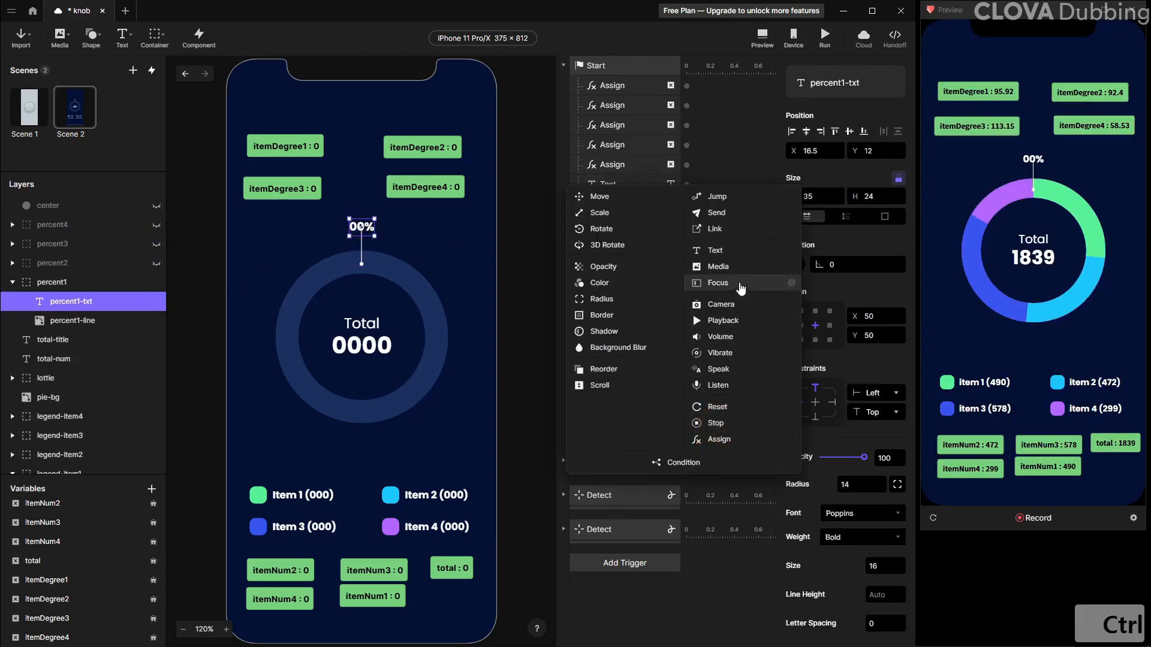
left_click(715, 251)
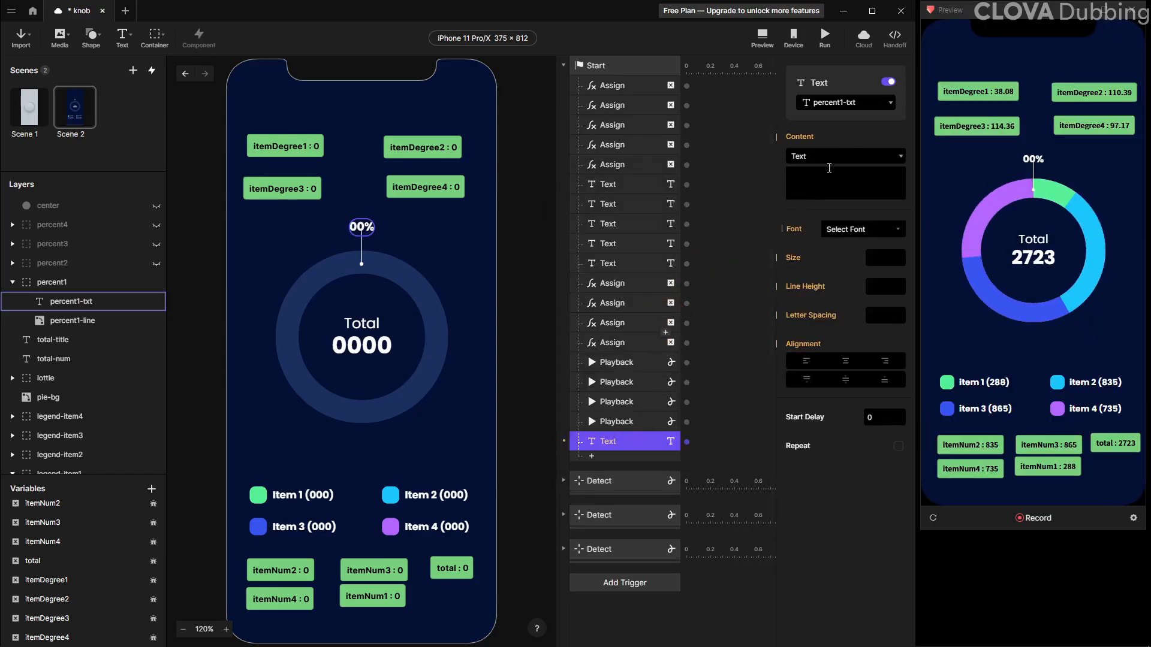
left_click(831, 159)
left_click(829, 185)
Enter the content formula itemNum1 / total * 100 + "%" and reload the preview
left_click(898, 178)
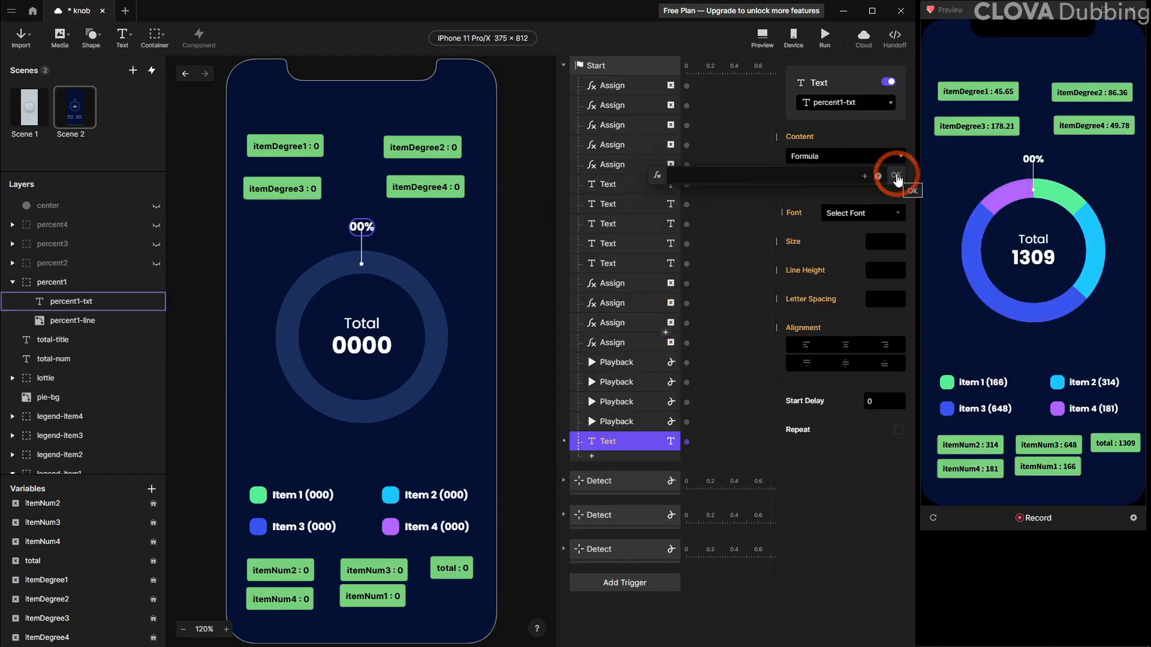
left_click(864, 177)
left_click(749, 226)
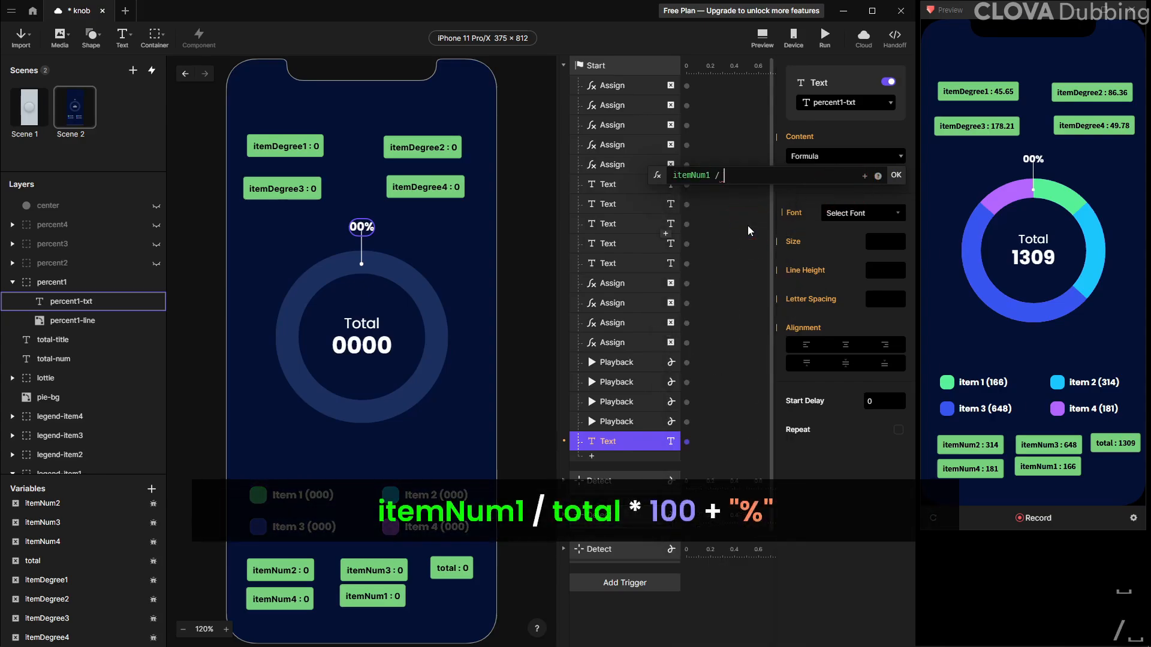
type("to")
key("Return")
type("*")
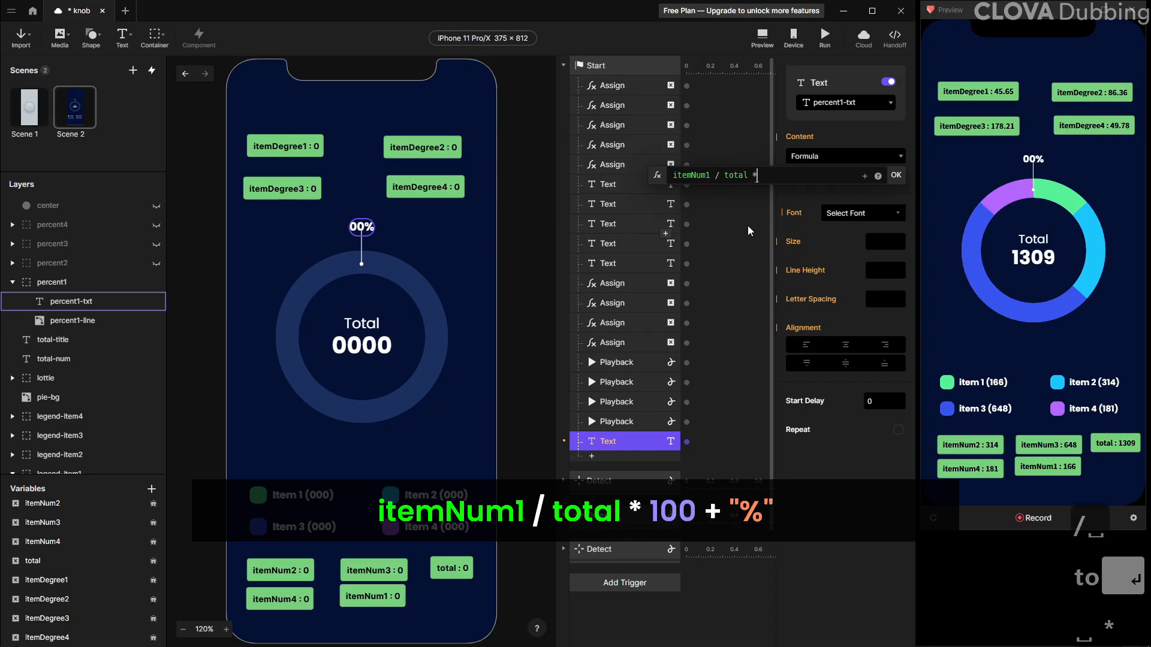
type(" 100")
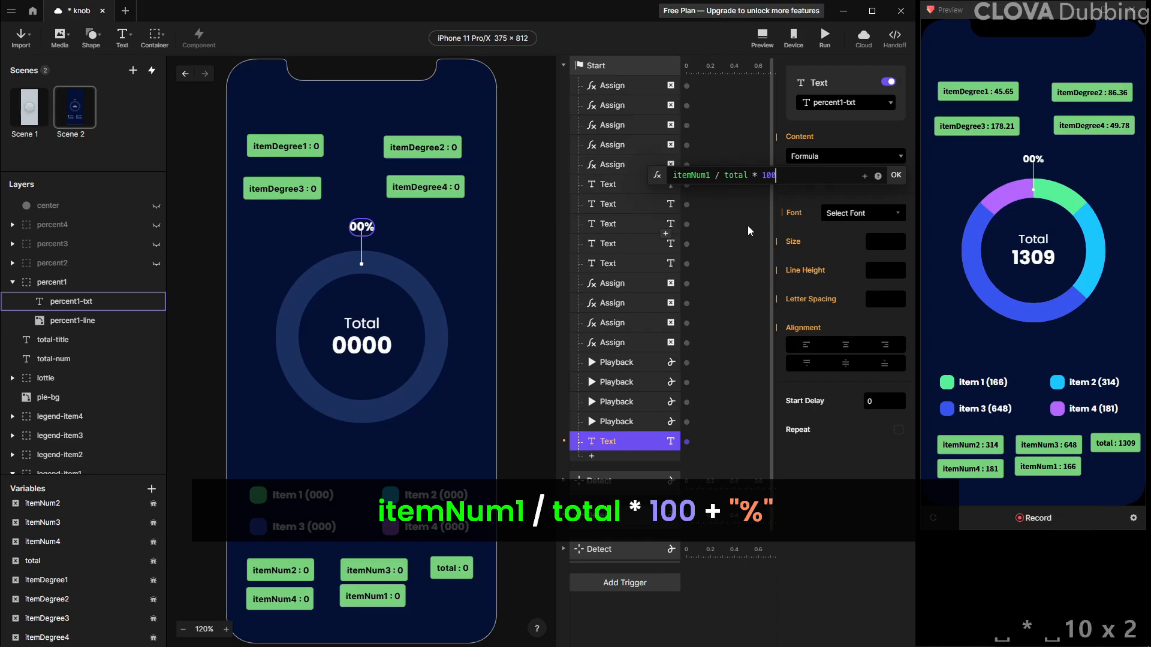
type(" + \"")
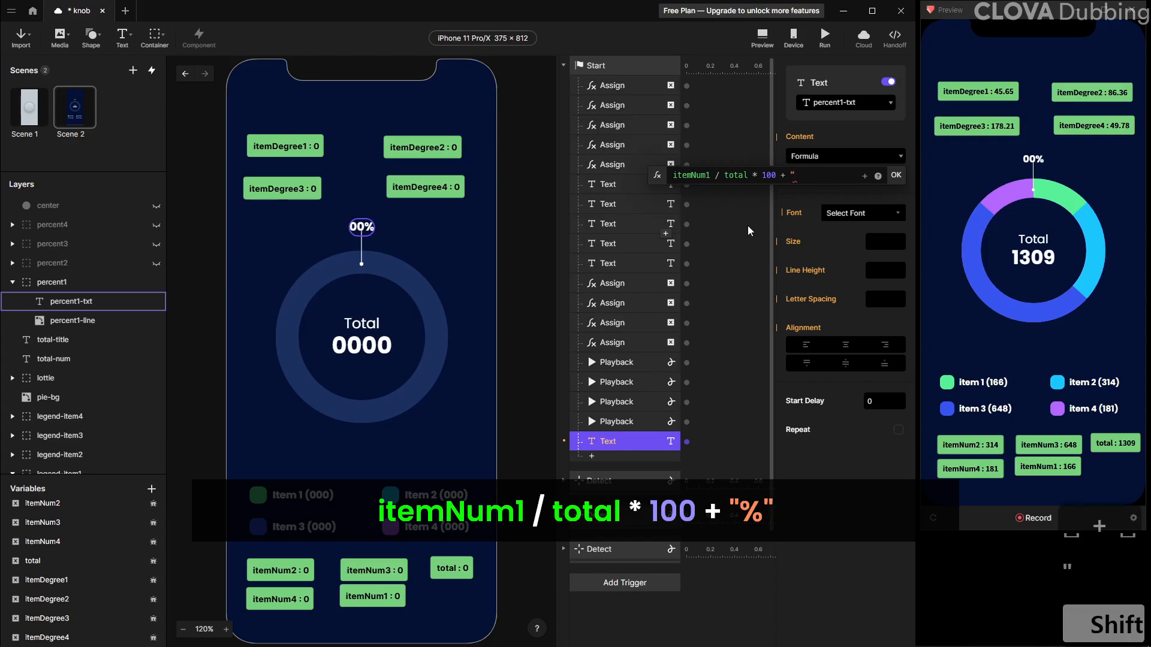
type("%\"")
key("Return")
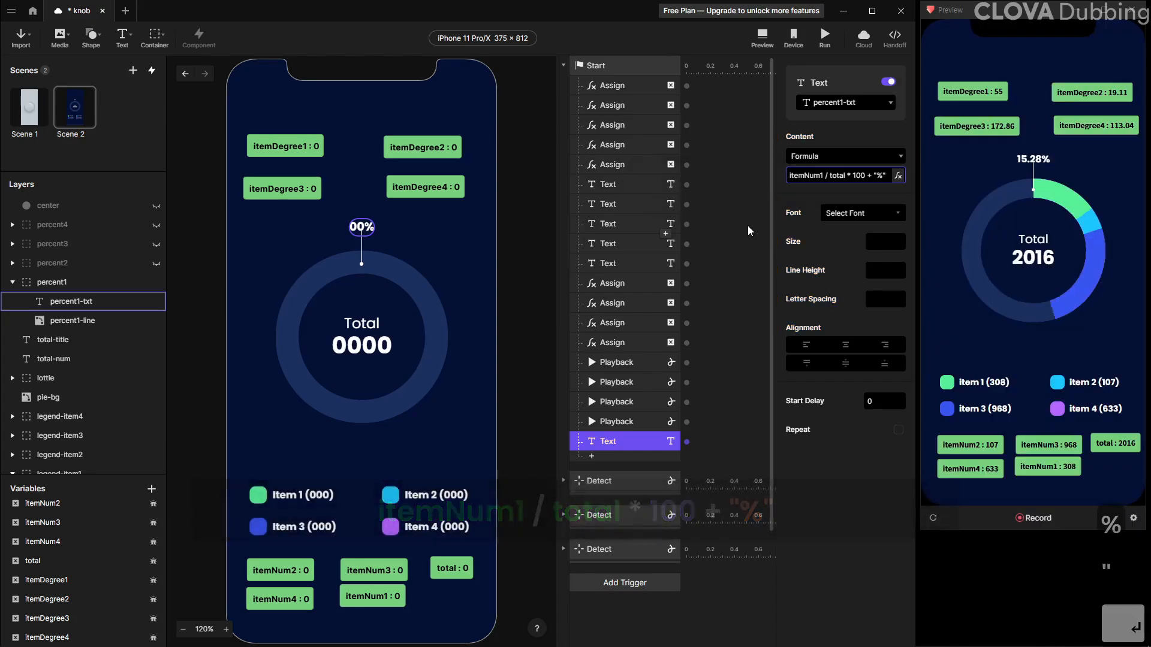
left_click(933, 518)
Wrap the percentage expression in format() with the "#.0" pattern
left_click(867, 178)
left_click(897, 176)
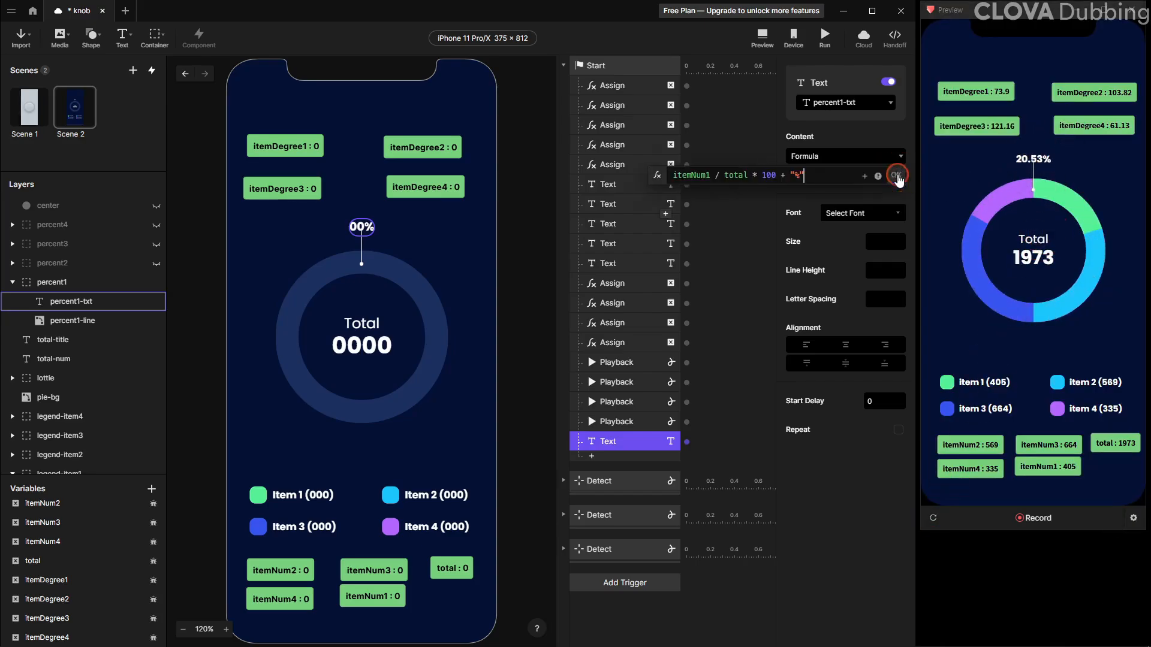
left_click(676, 171)
key("Left")
key("Left")
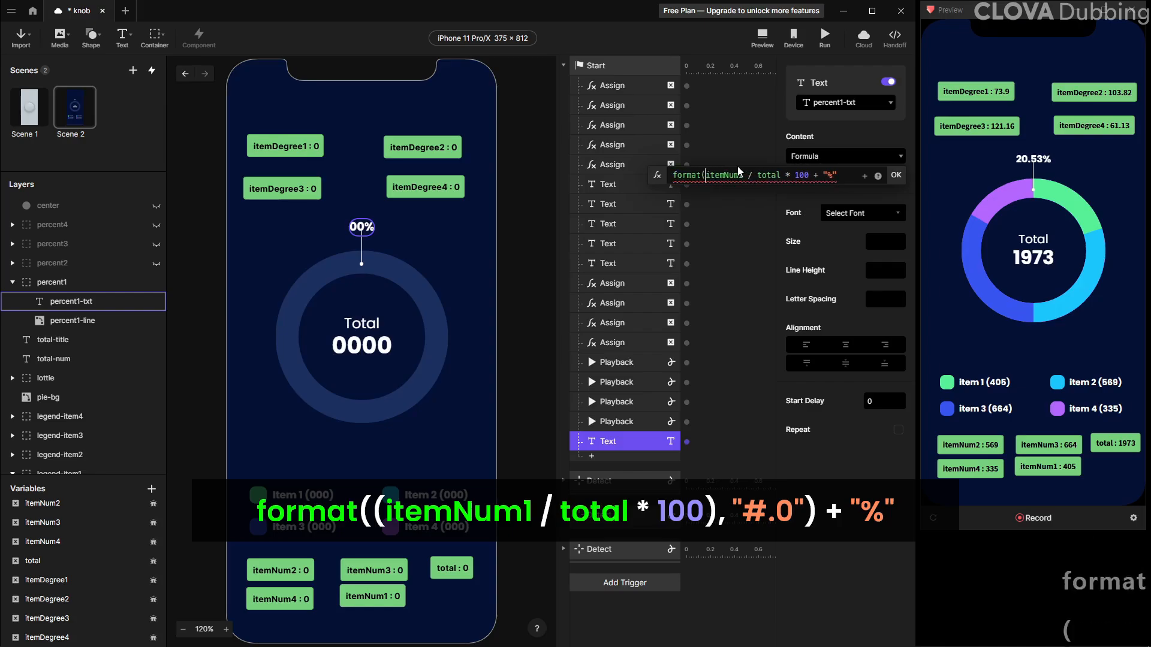
key("Right")
key("Right")
key("Right")
key("Right")
key("Right")
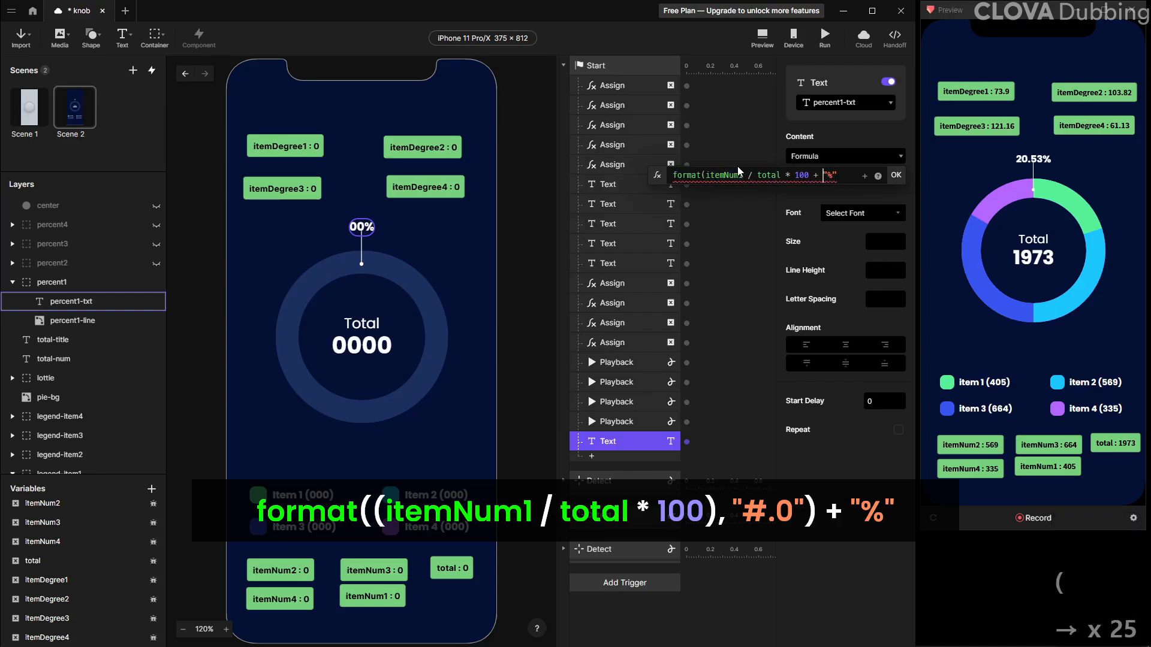
type(")")
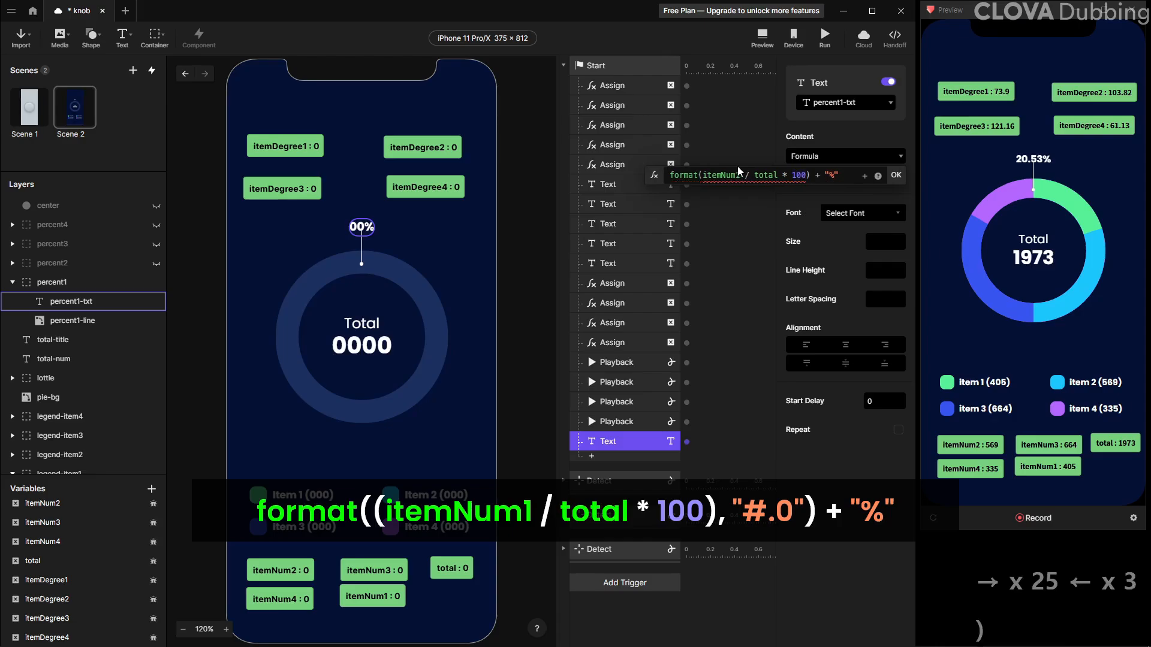
type(", \"")
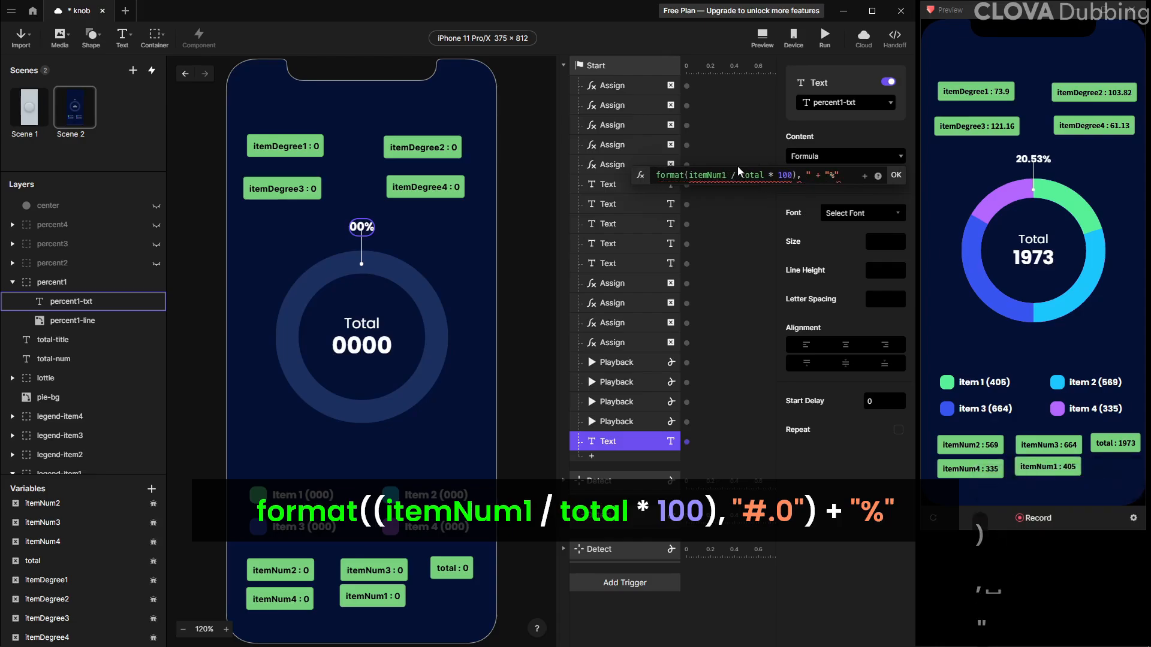
type("#.")
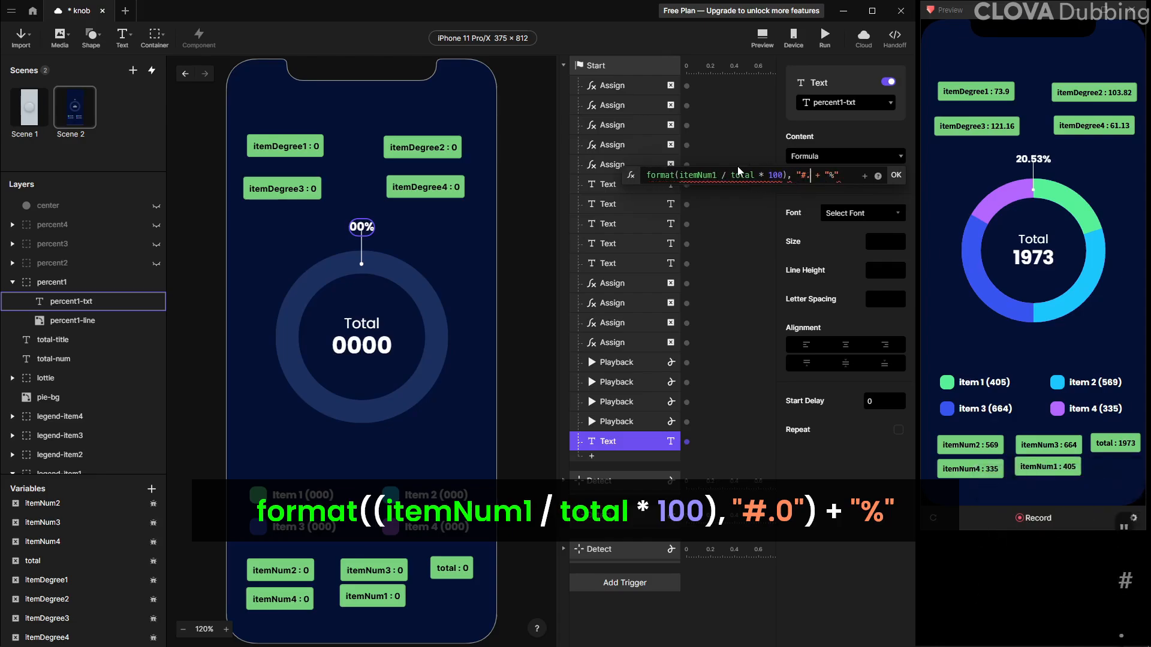
type("0\"")
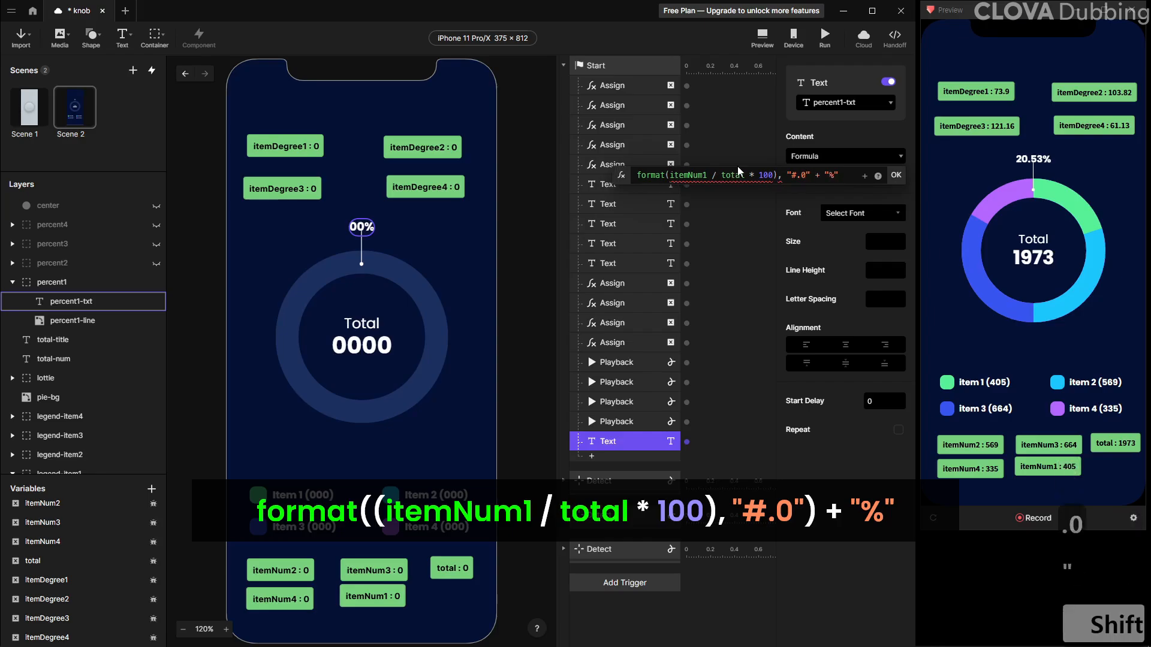
type(")")
Add an opening parenthesis before itemNum1 to complete format((itemNum1 / total * 100), "#.0") + "%"
key("Left")
key("Left")
key("Left")
key("Left")
key("Left")
key("Left")
key("Left")
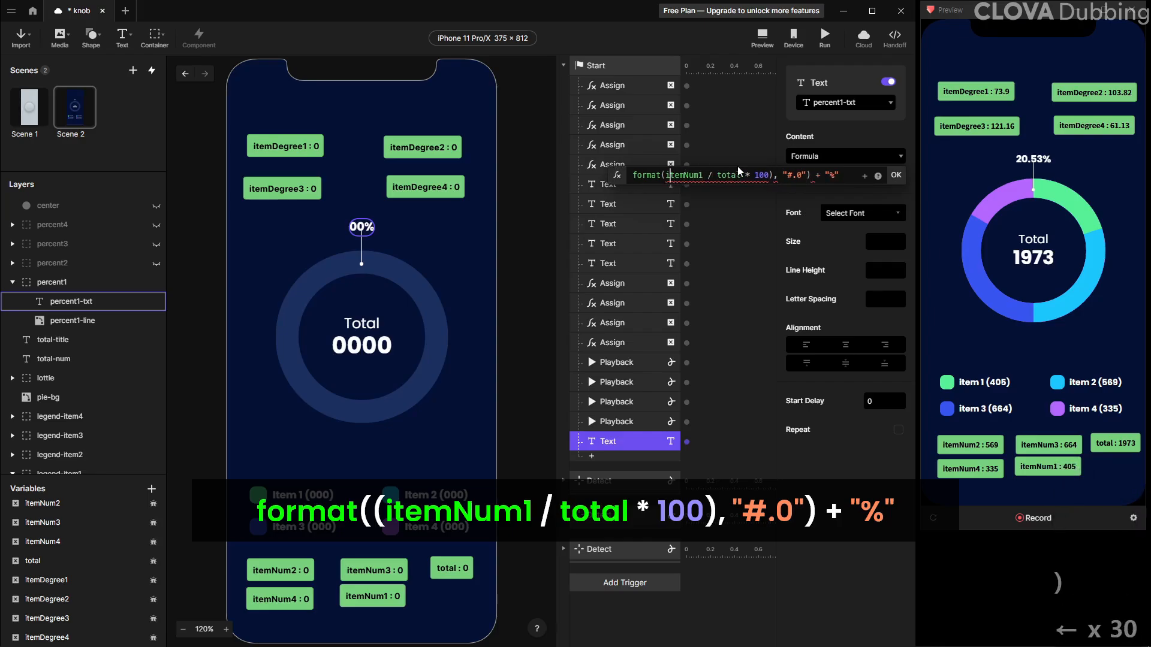
type("(")
key("Return")
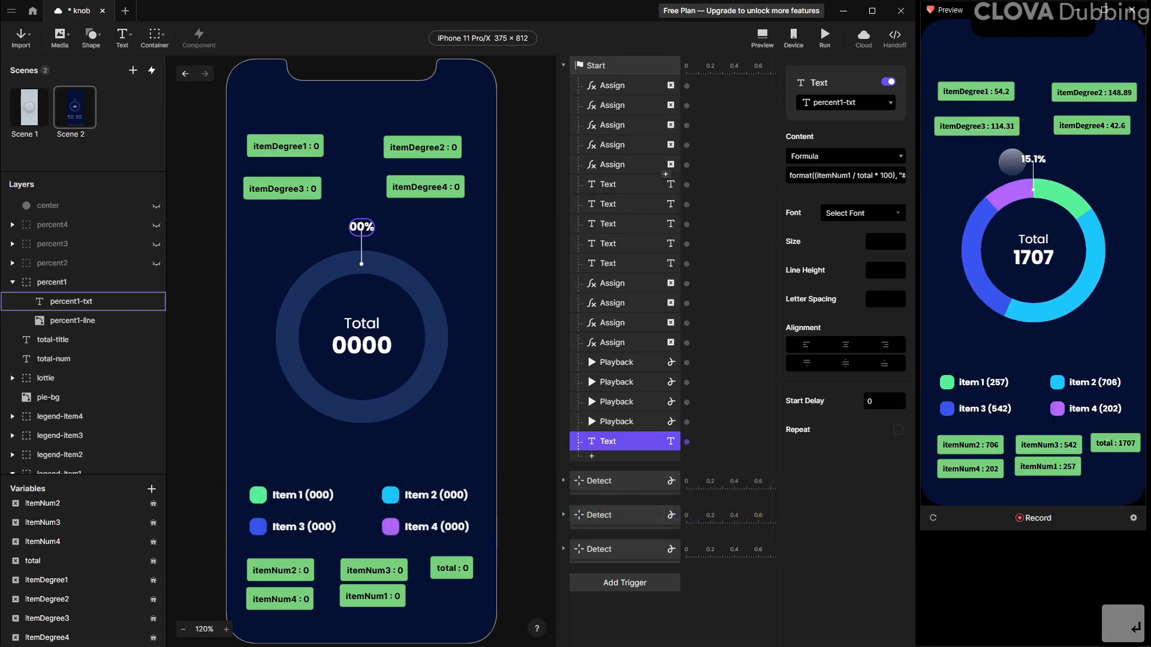
Add a Rotate response to the Start trigger, set it to Rotate To with the formula itemDegree1
left_click(629, 444)
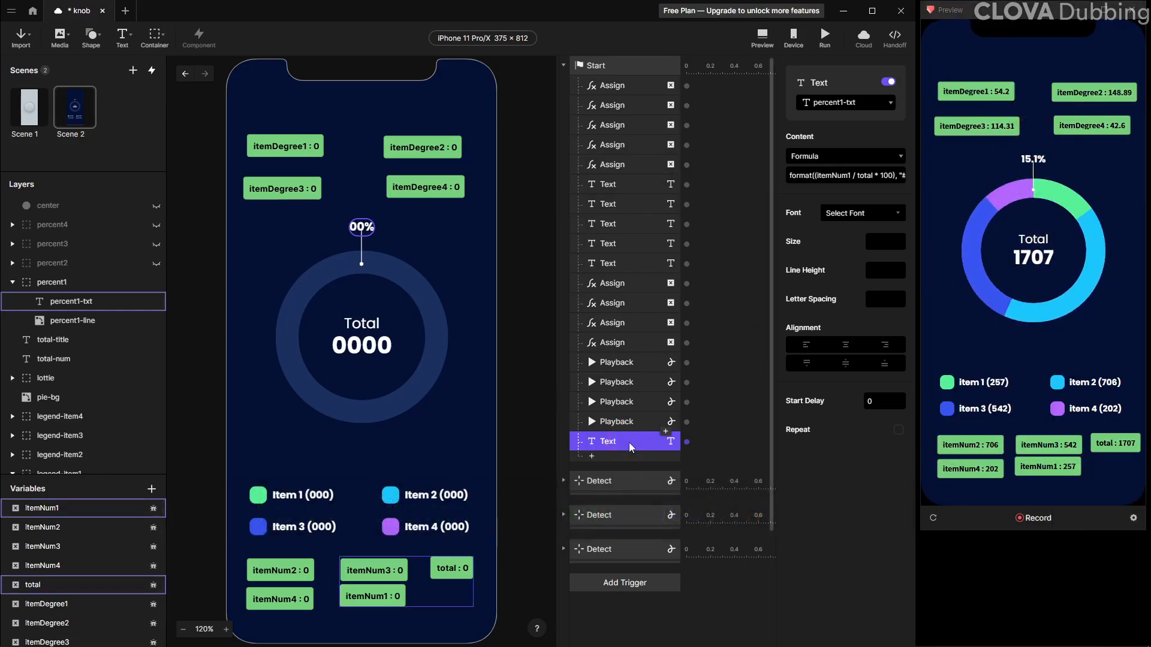
left_click(610, 458)
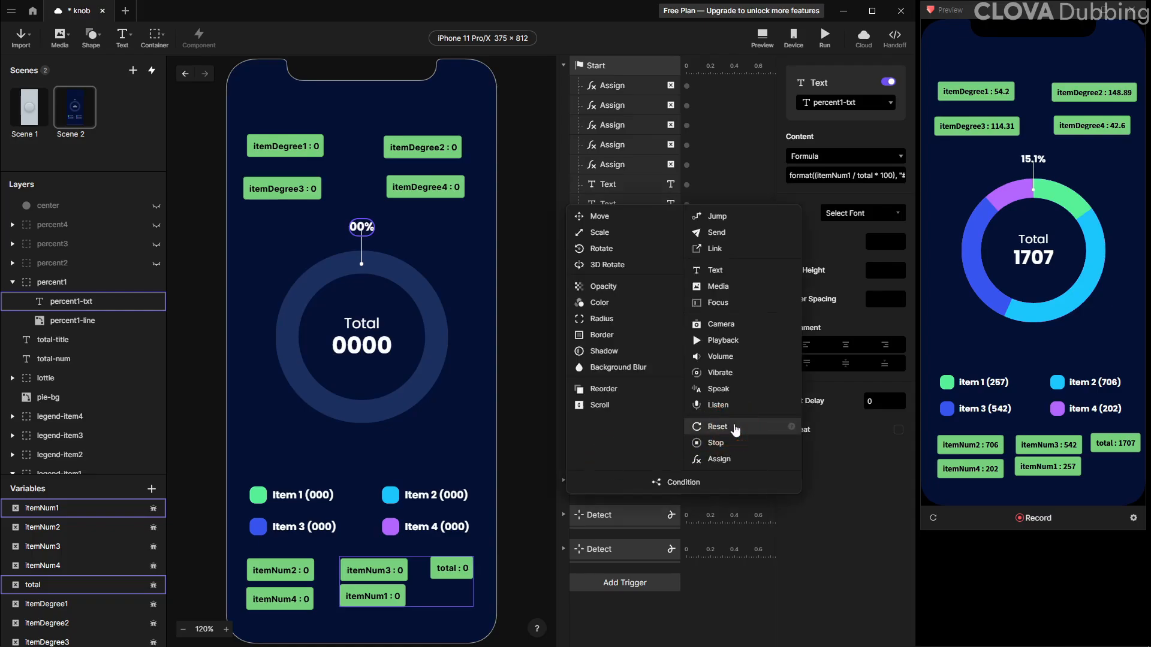
left_click(625, 248)
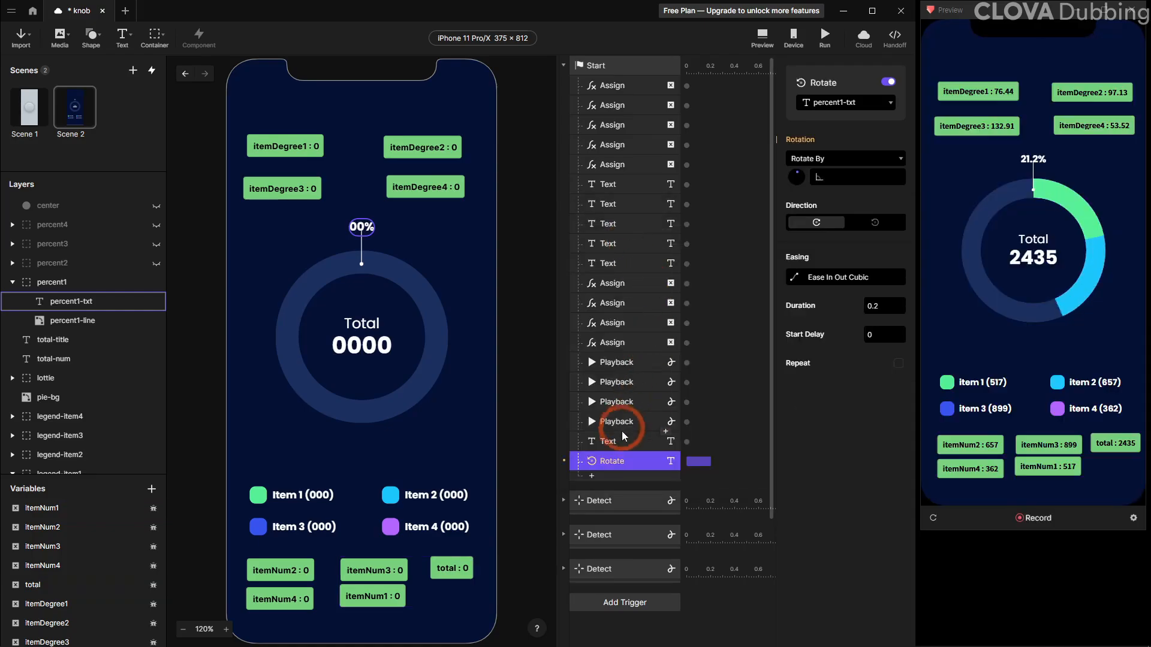
left_click(839, 188)
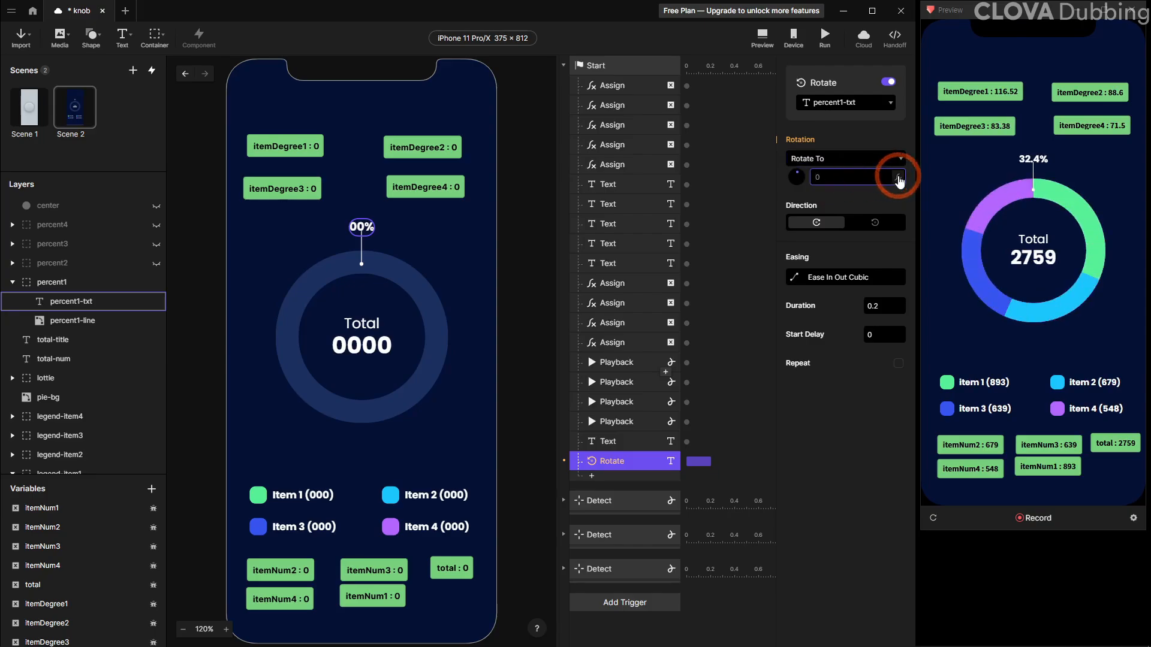
left_click(898, 177)
left_click(865, 179)
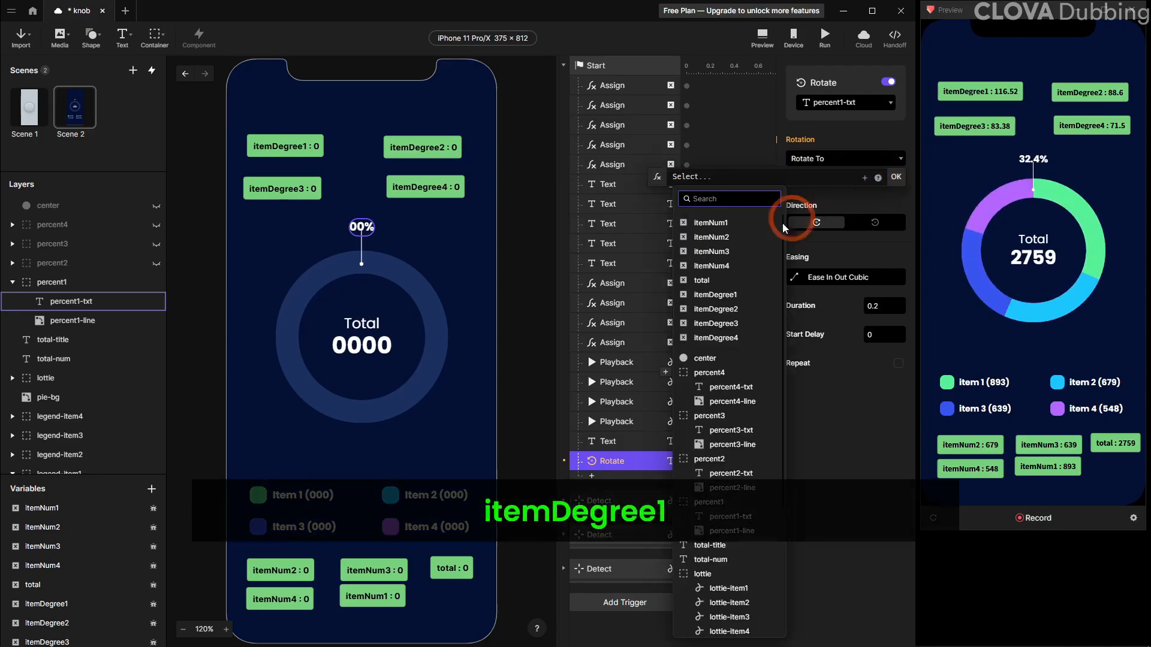
left_click(751, 295)
left_click(817, 224)
left_click(894, 179)
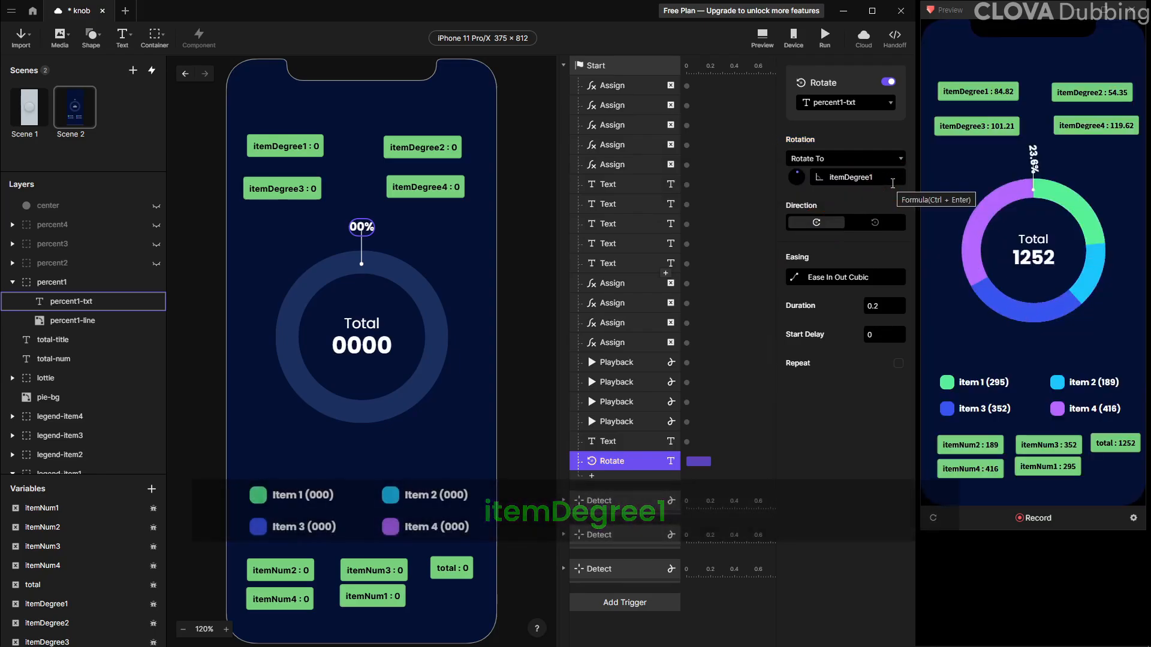
Retarget the Rotate response to the percent1 group and reload the preview
left_click(854, 107)
left_click(854, 292)
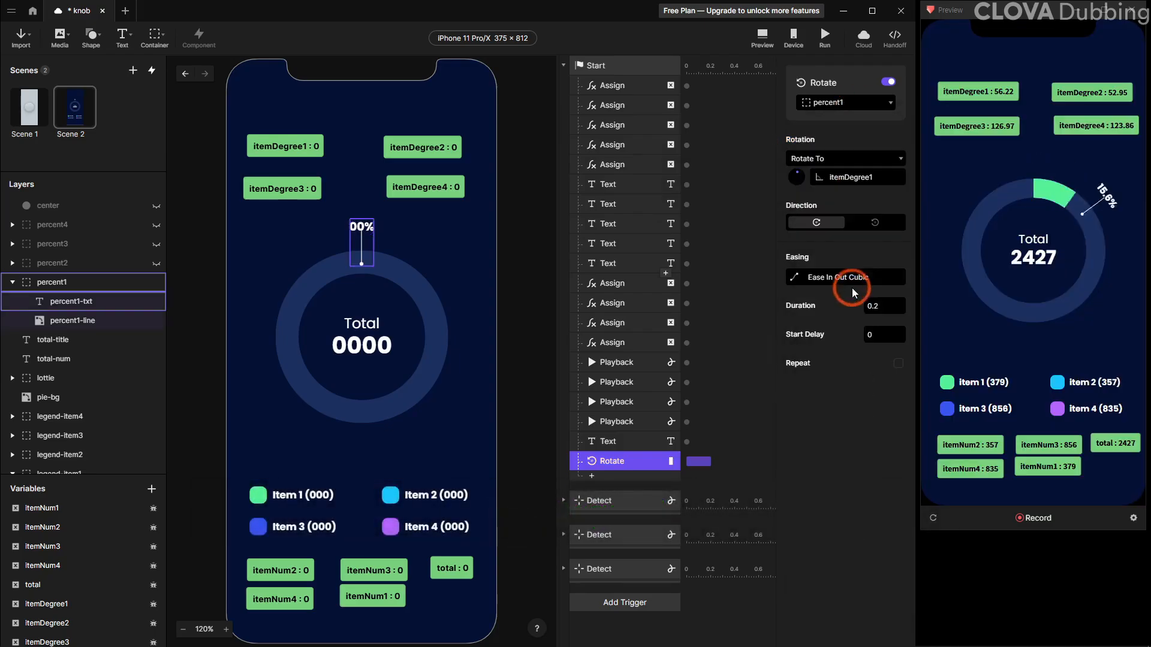
left_click(933, 518)
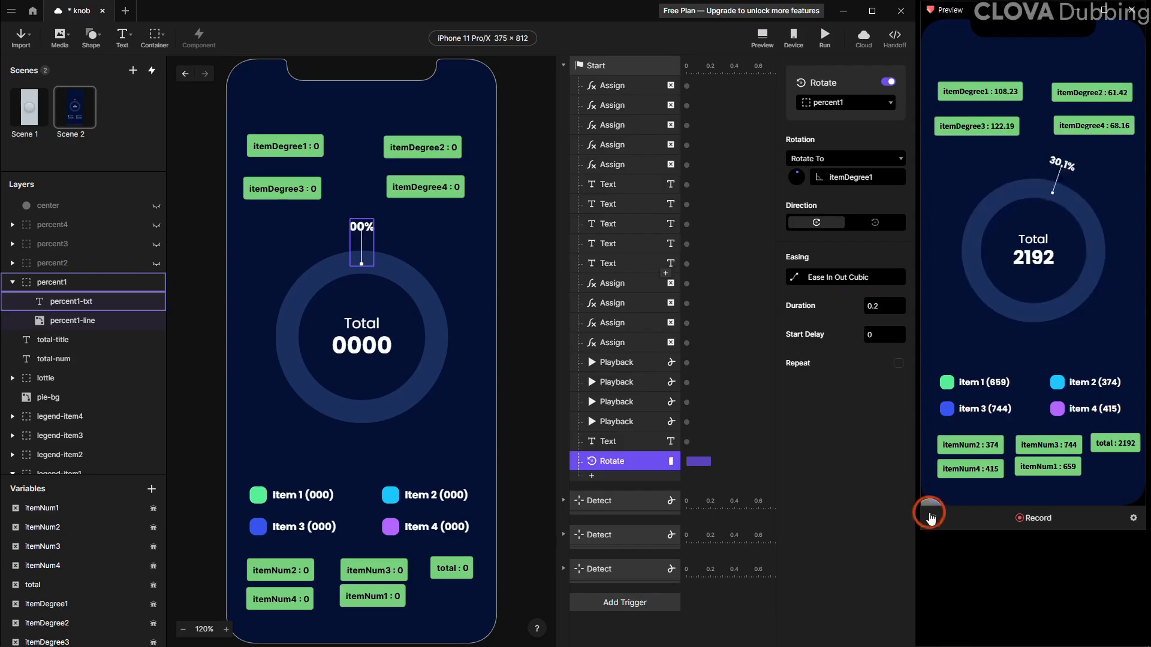
left_click(933, 518)
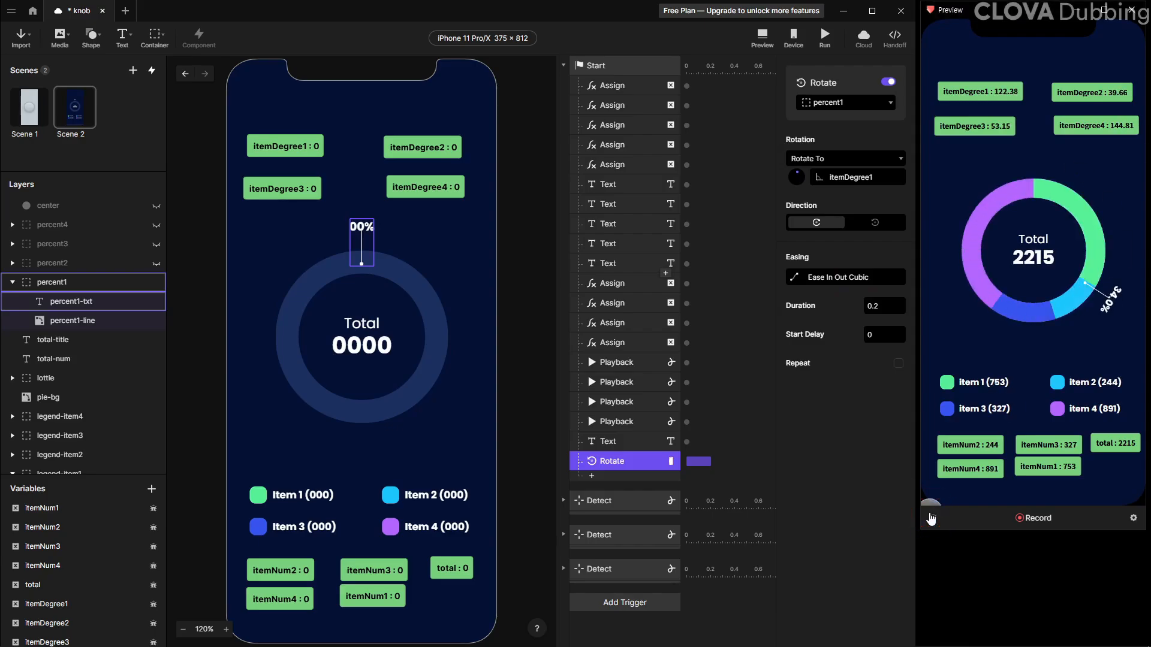
Add a Chain trigger on percent1 linked to its Rotation property
scroll(636, 462, "down", 3)
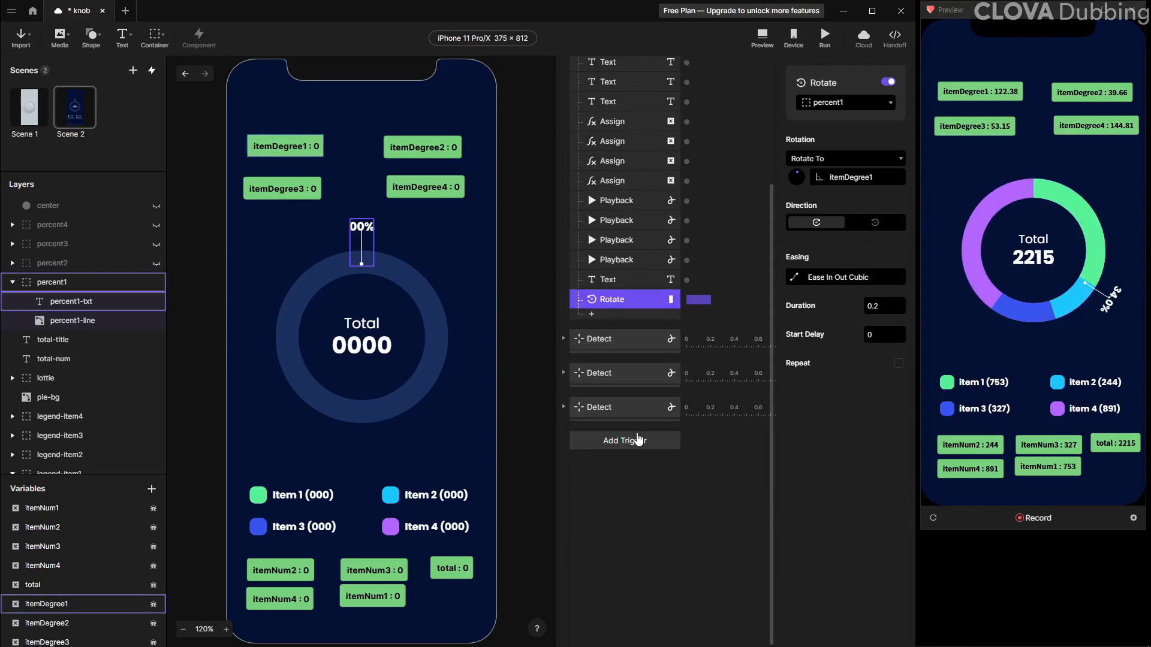
left_click(608, 444)
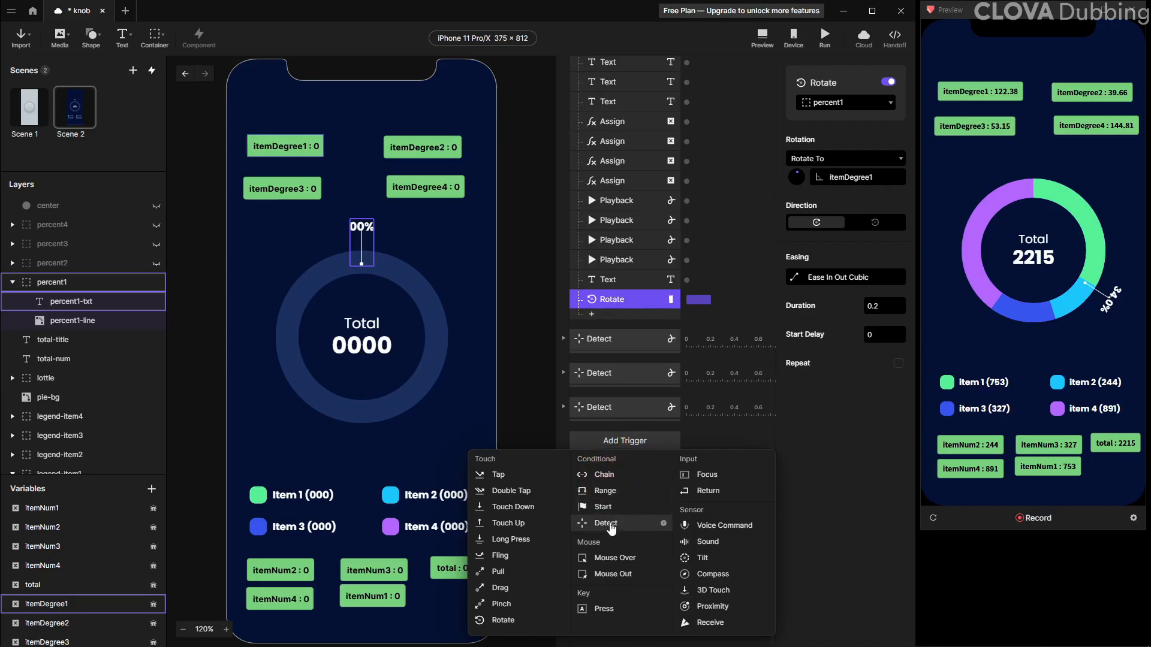
left_click(602, 474)
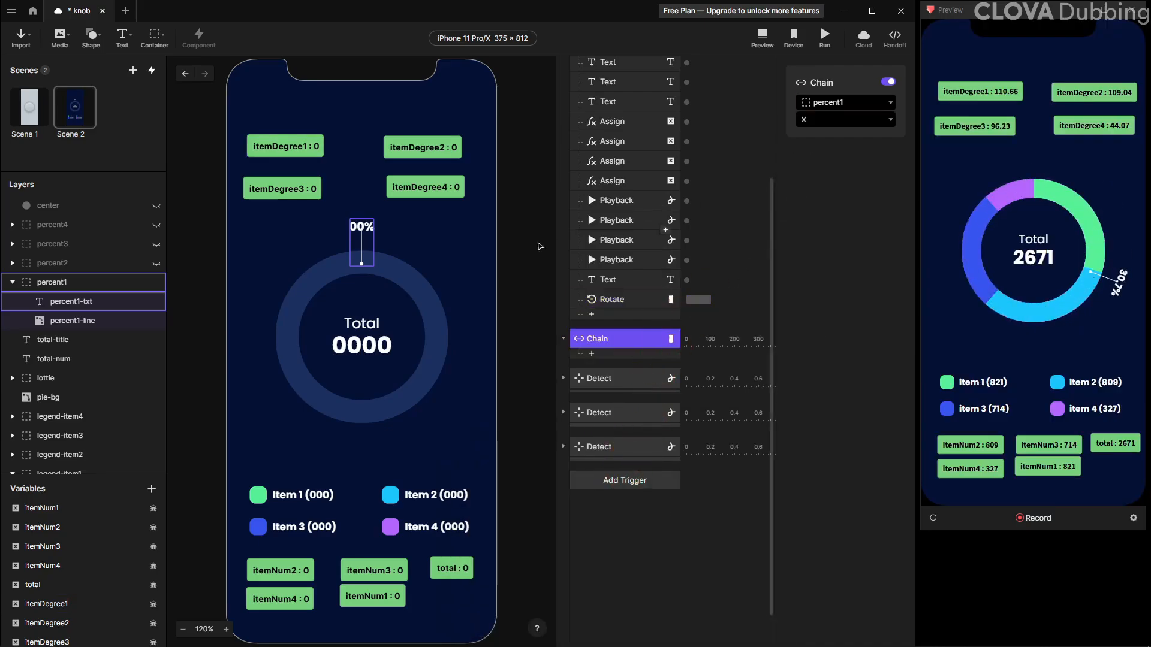
left_click(837, 120)
left_click(819, 196)
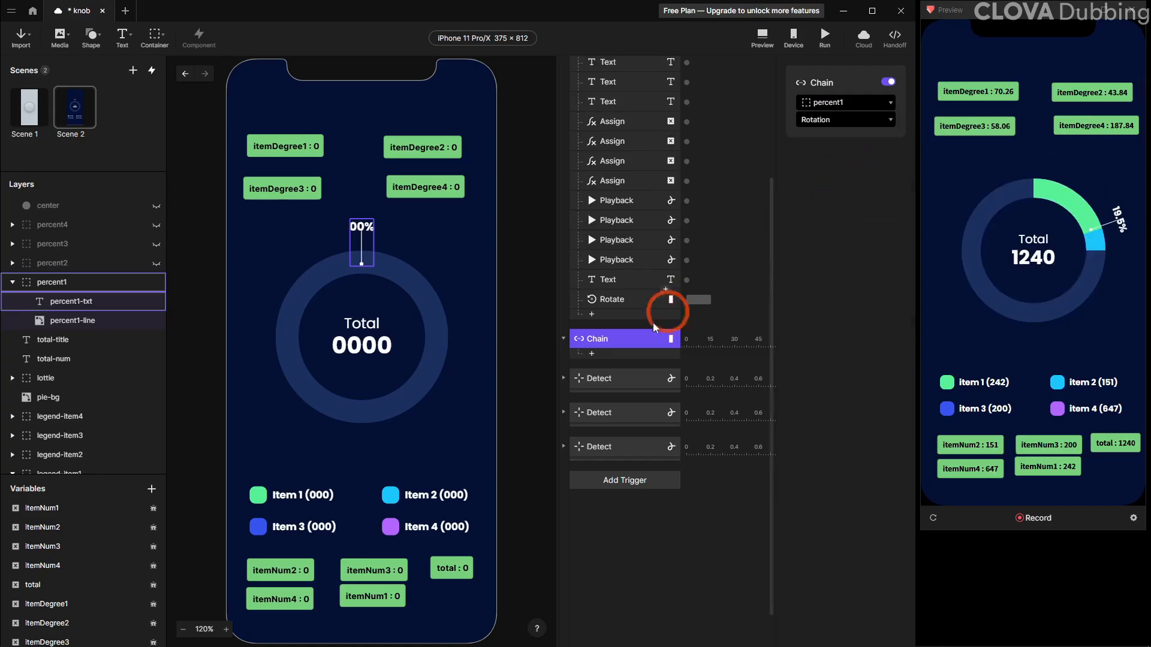
Add a Rotate response to the Chain trigger targeting percent1-txt
left_click(614, 355)
left_click(601, 402)
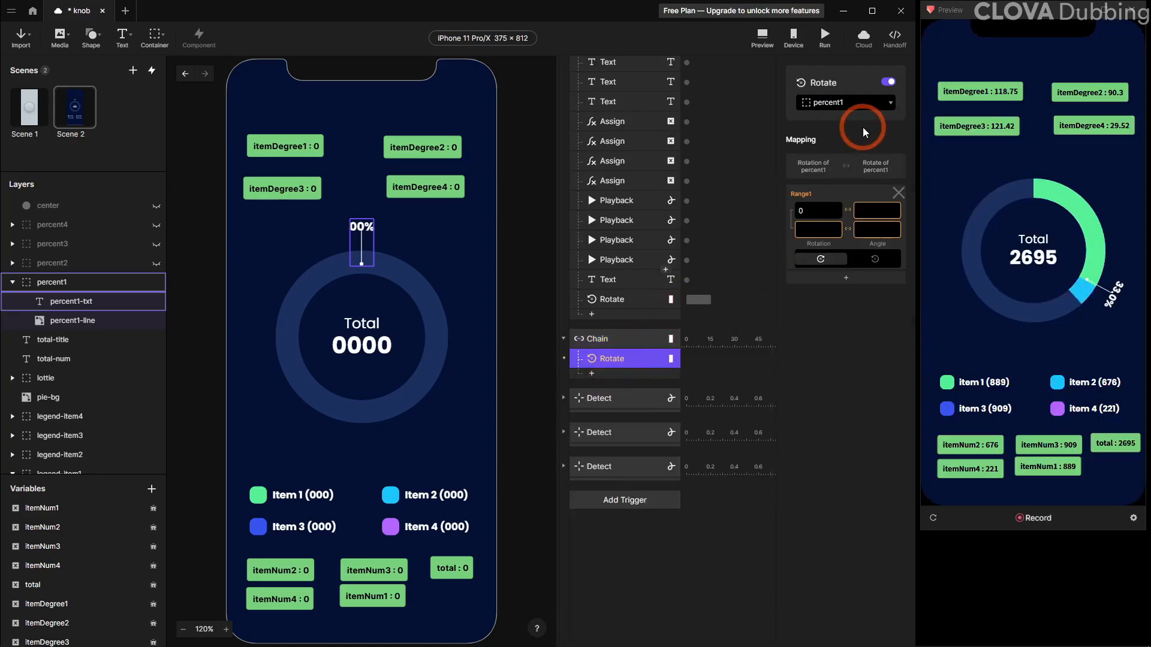
left_click(864, 103)
left_click(861, 306)
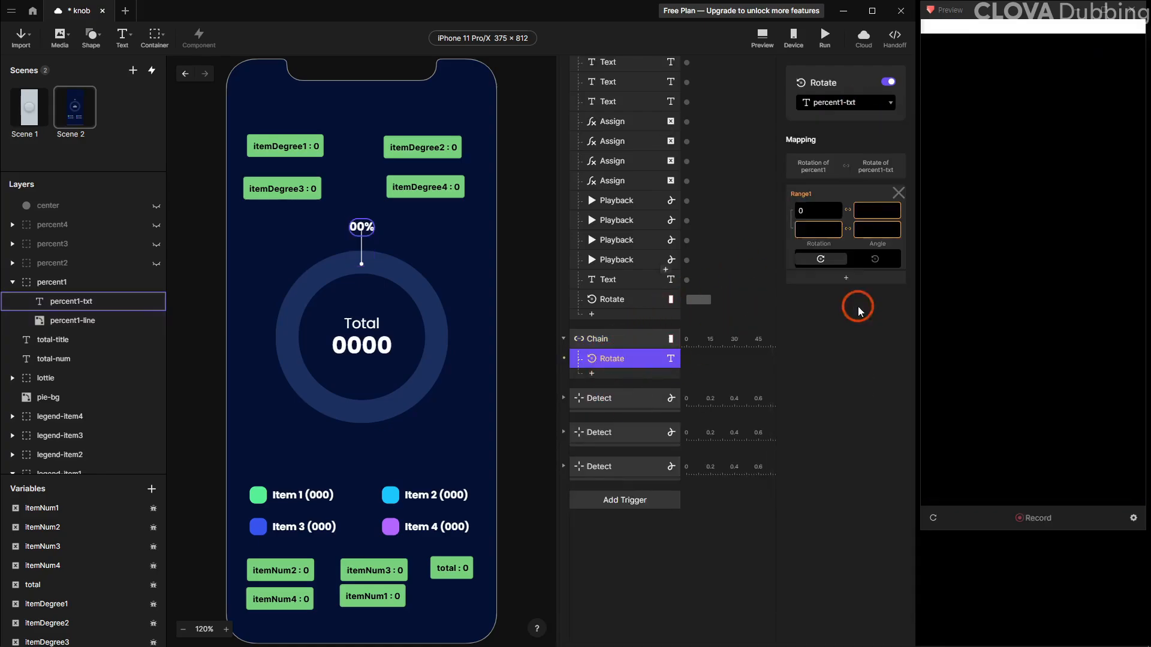
Map rotation 0 to angle 360 and rotation 360 to angle 0, with counterclockwise direction
left_click(894, 205)
type("360")
key("Return")
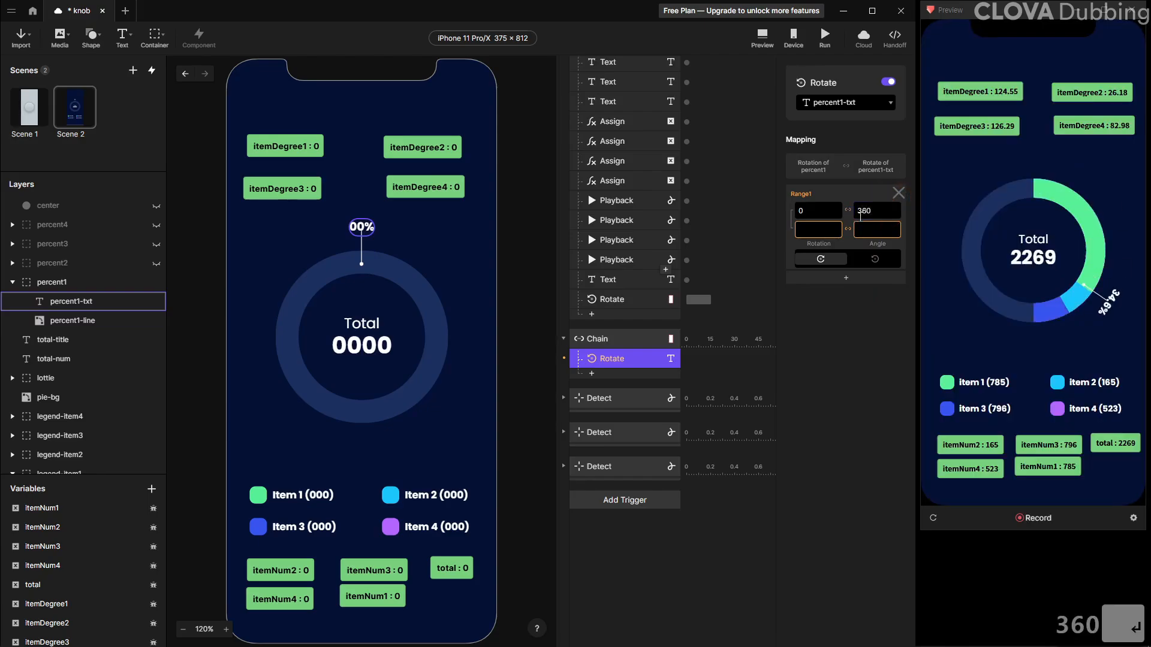
left_click(818, 233)
type("360")
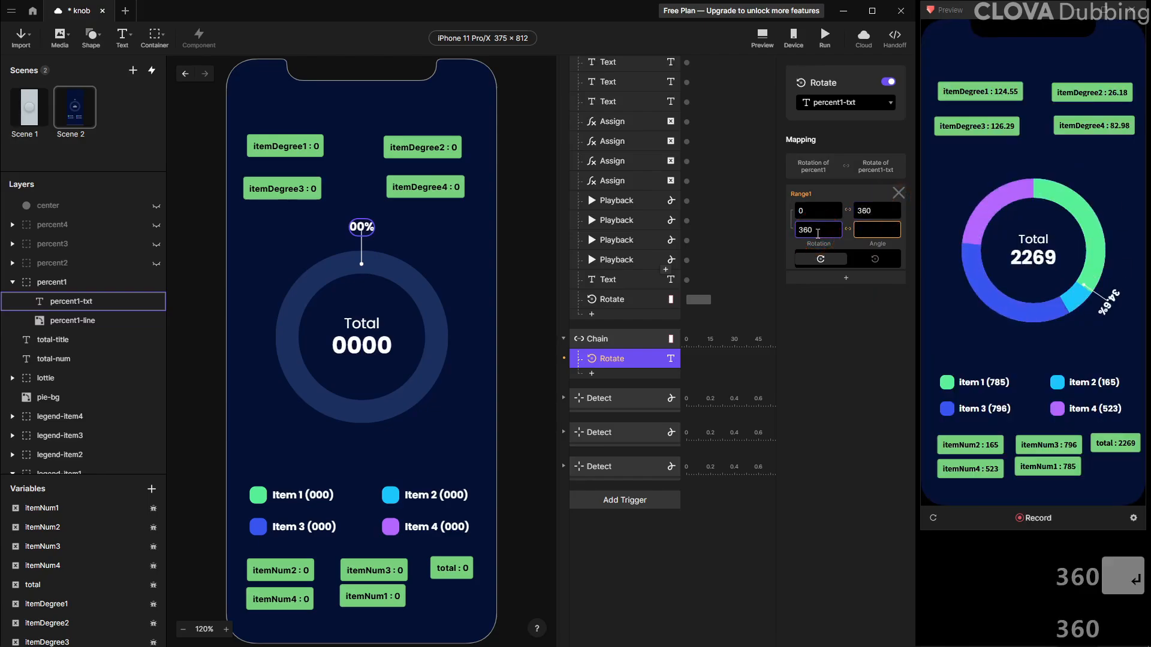
left_click(864, 229)
type("0")
key("Return")
left_click(875, 259)
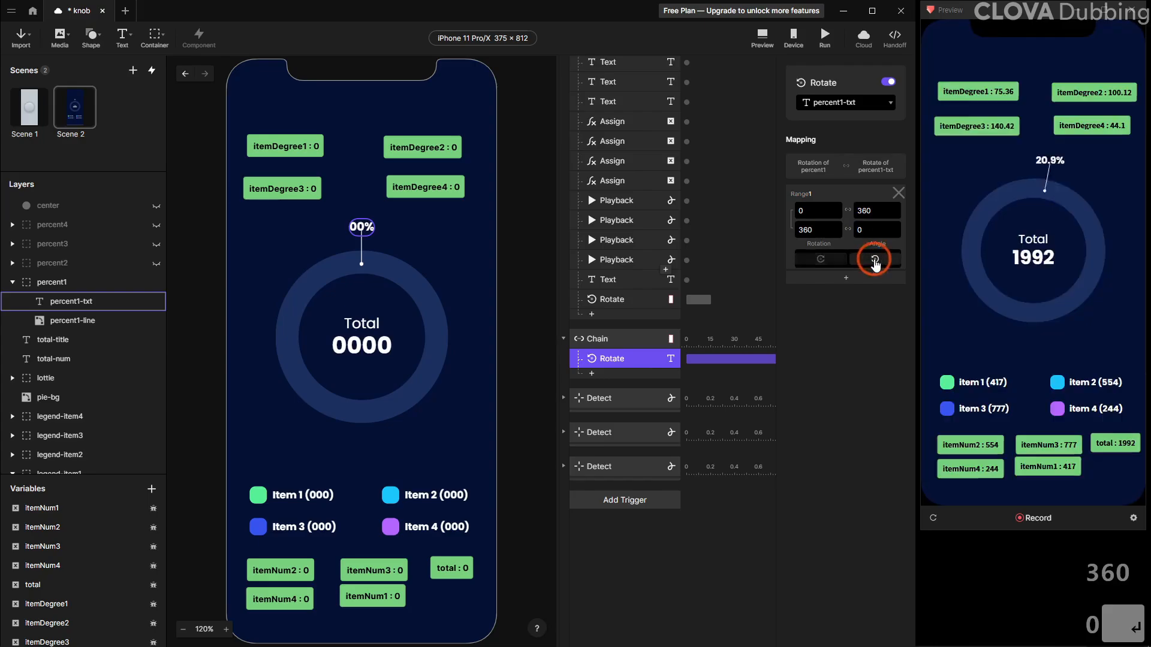
Reload the preview and examine how the percentage label rotates around the donut
left_click(933, 518)
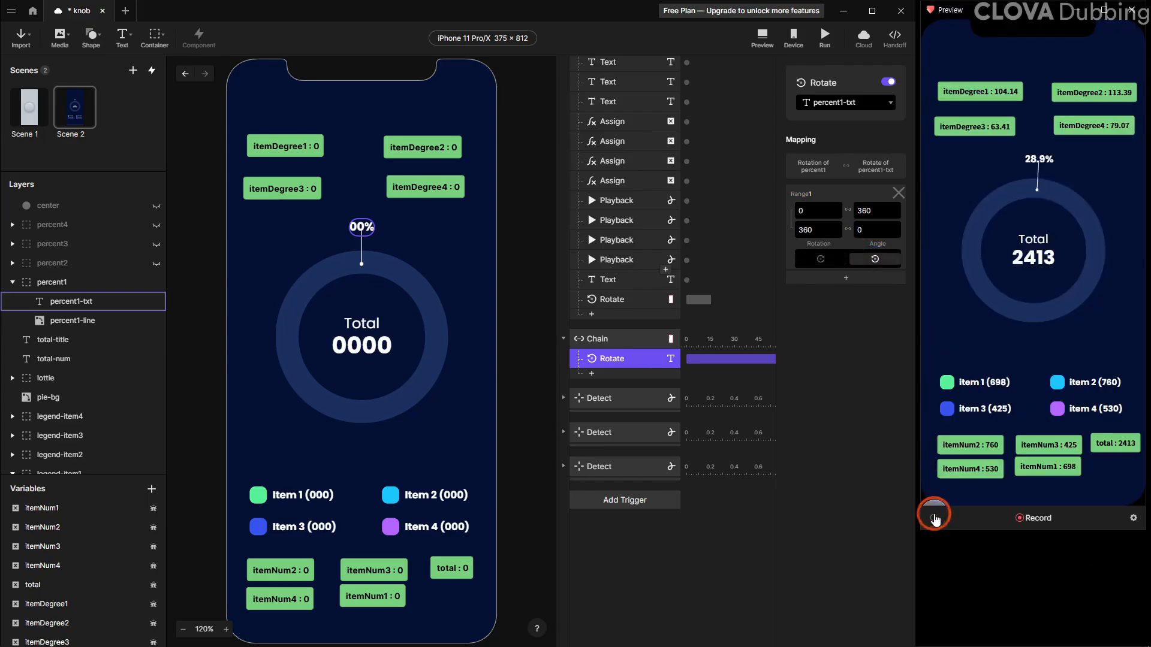
left_click(623, 358)
left_click(944, 292)
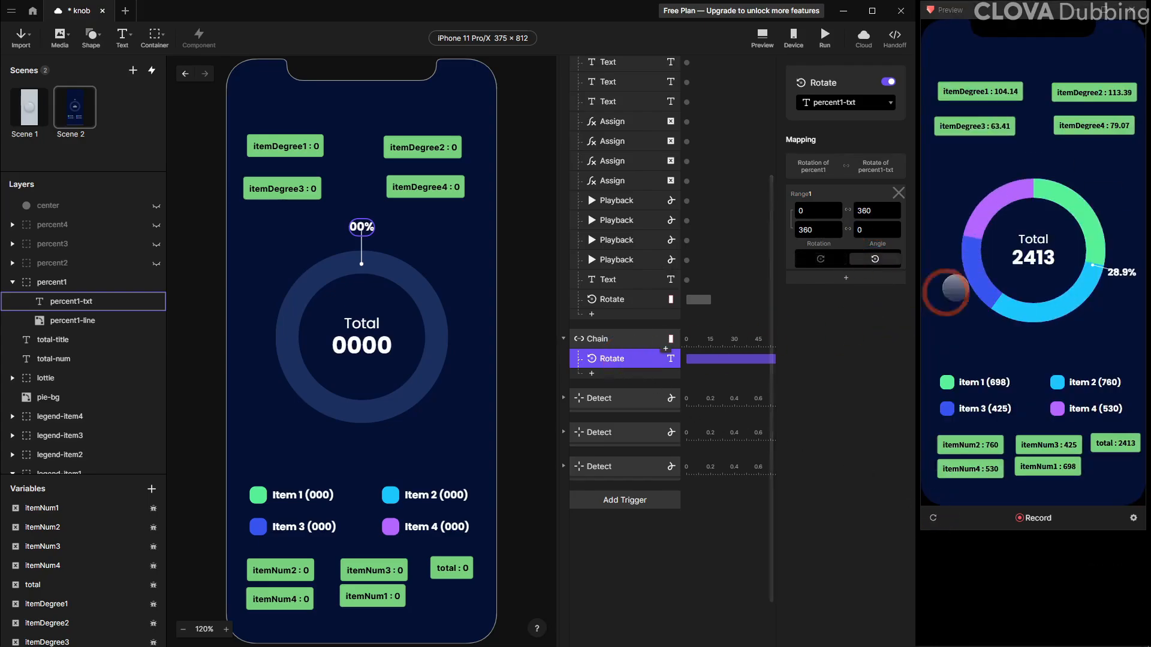
left_click(1108, 258)
left_click(1026, 186)
left_click(682, 282)
Change percent1's Rotate formula to itemDegree1 / 2, set its duration to 0, and reload the preview
left_click(611, 299)
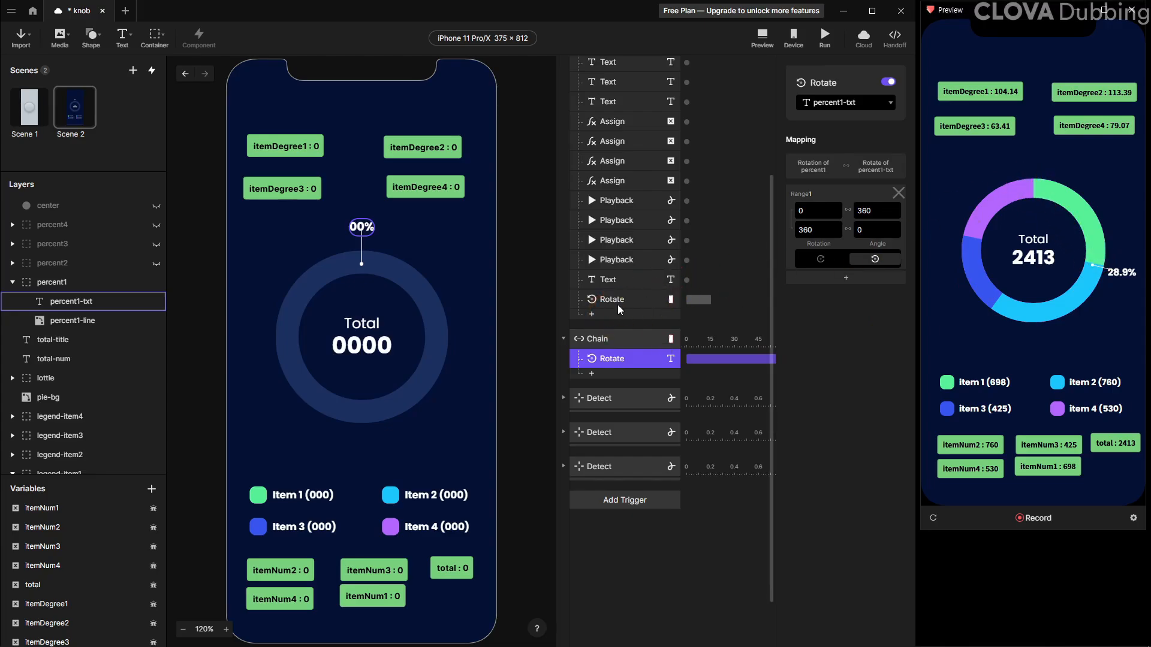
left_click(839, 190)
left_click(895, 180)
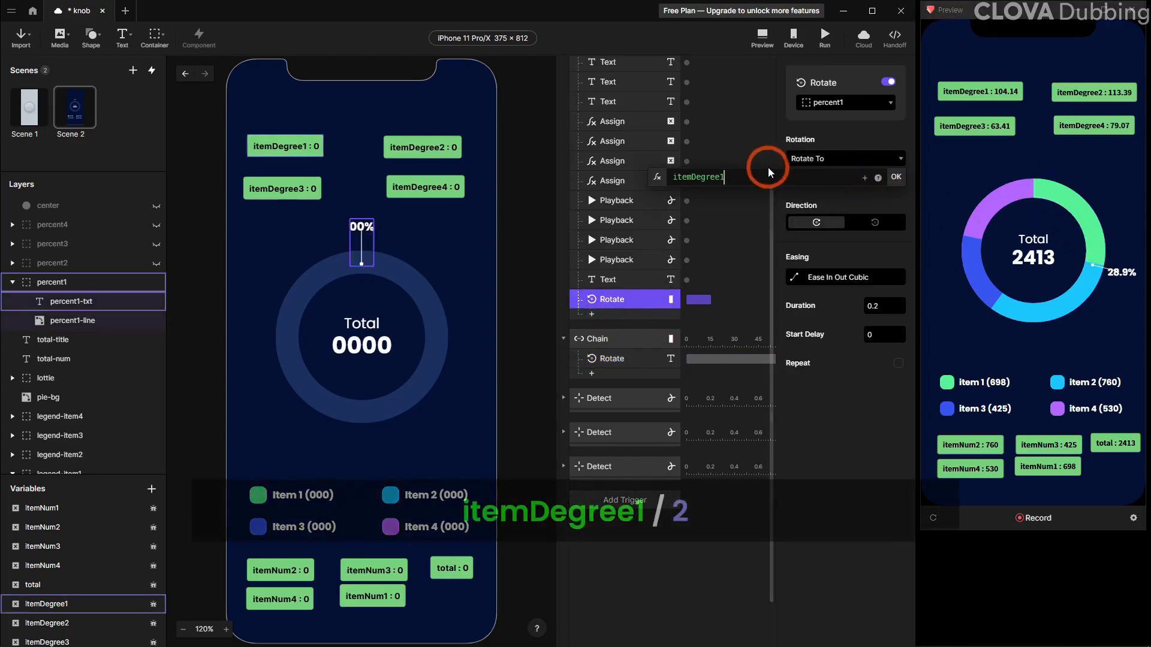
left_click(897, 179)
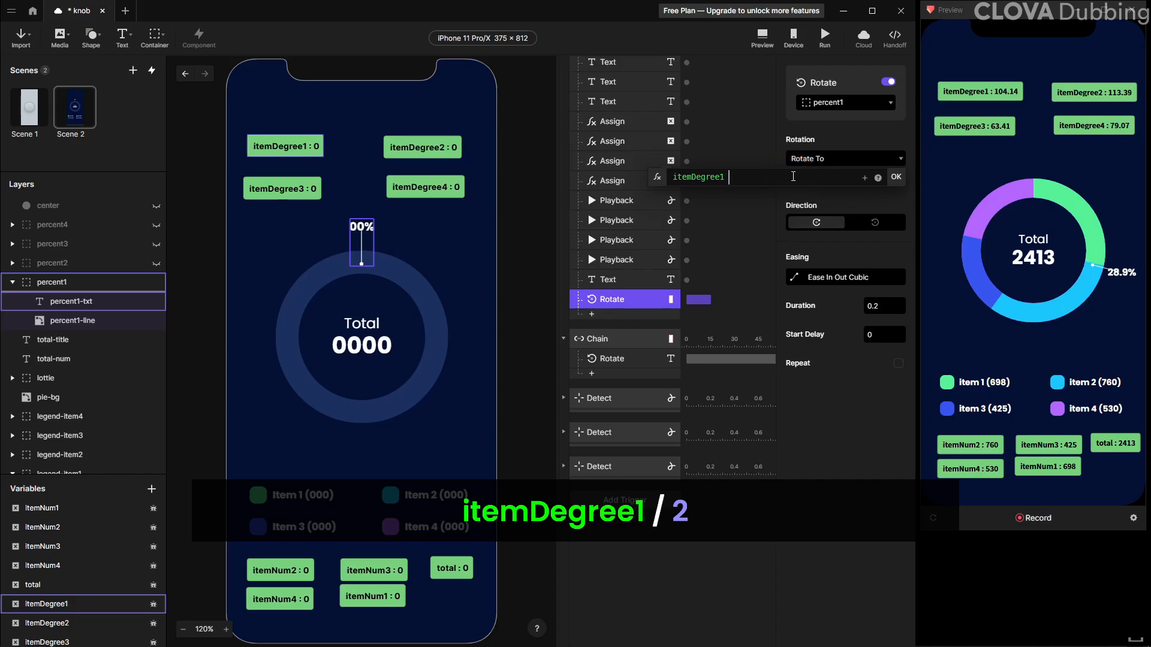
type("/ 2")
key("Return")
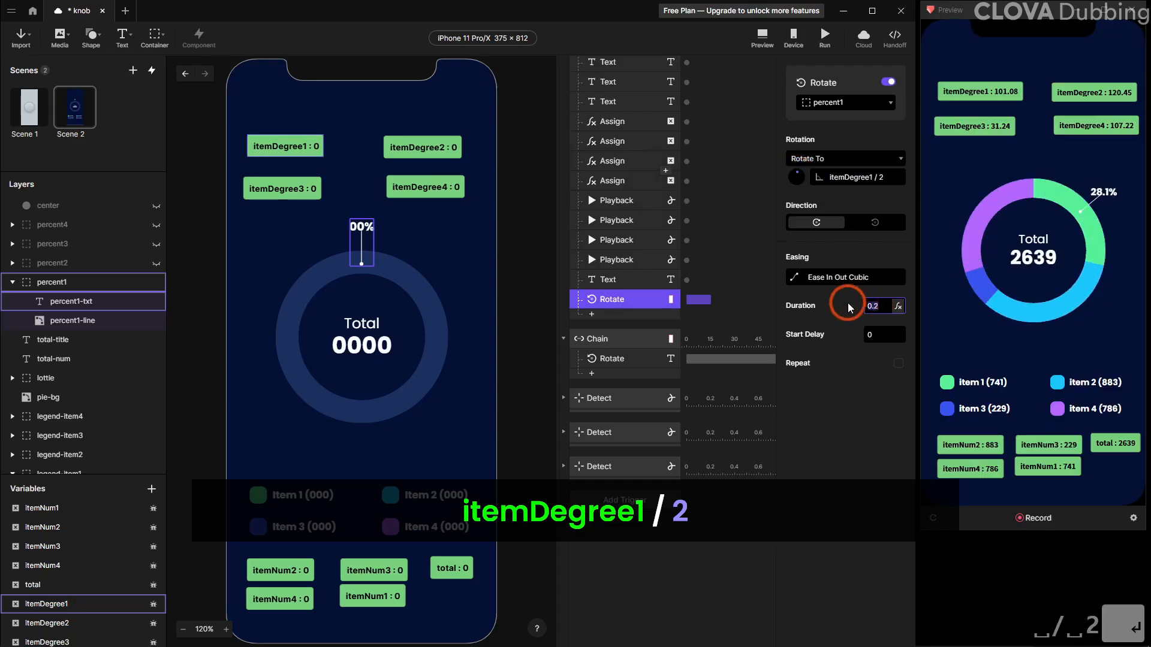
type("0")
key("Return")
left_click(935, 519)
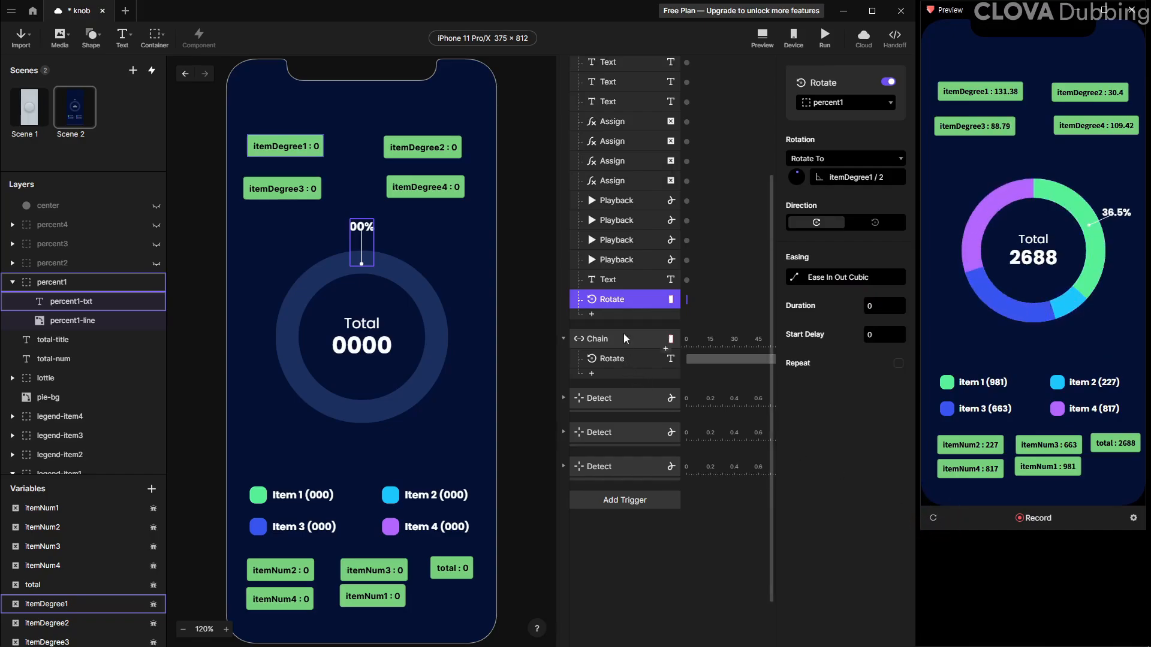
Duplicate the percent1 Rotate response and retarget the copy to percent2
key("ctrl+d")
left_click(831, 104)
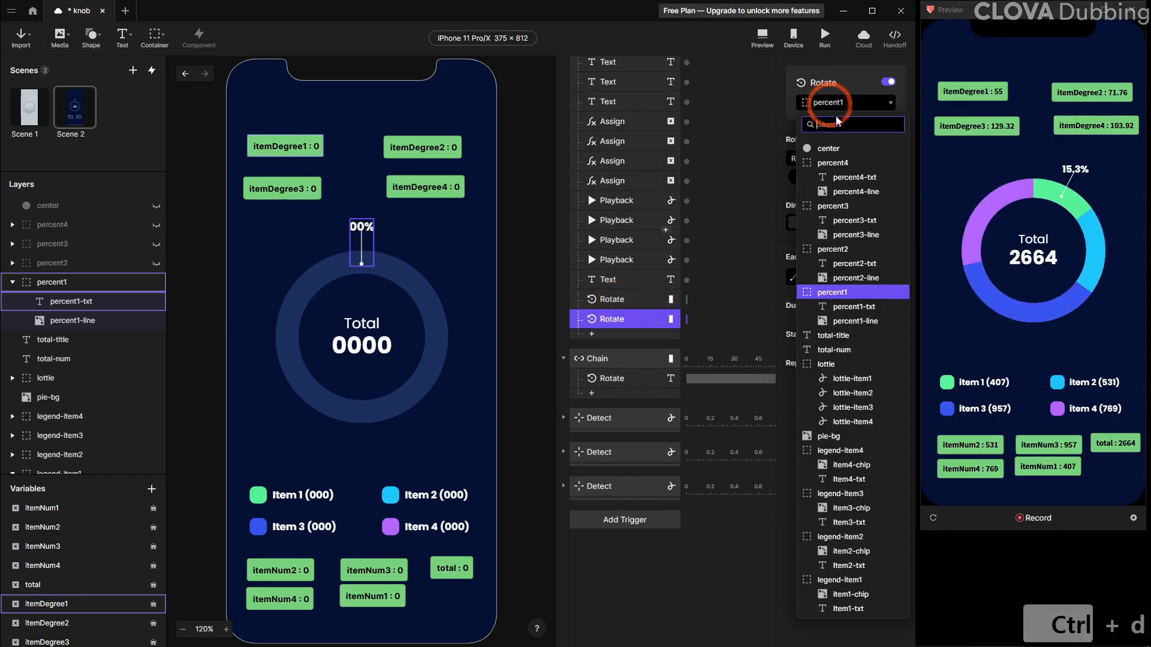
left_click(864, 249)
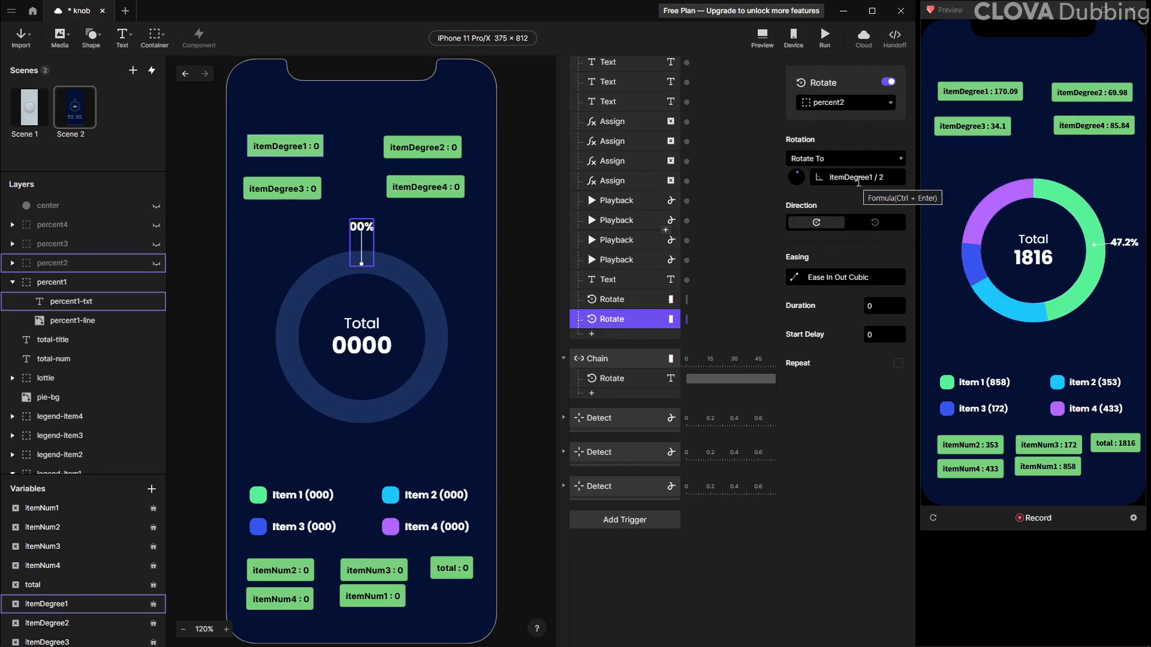
Set the percent2 rotation formula to itemDegree2 / 2 + itemDegree1
left_click(898, 178)
left_click(764, 177)
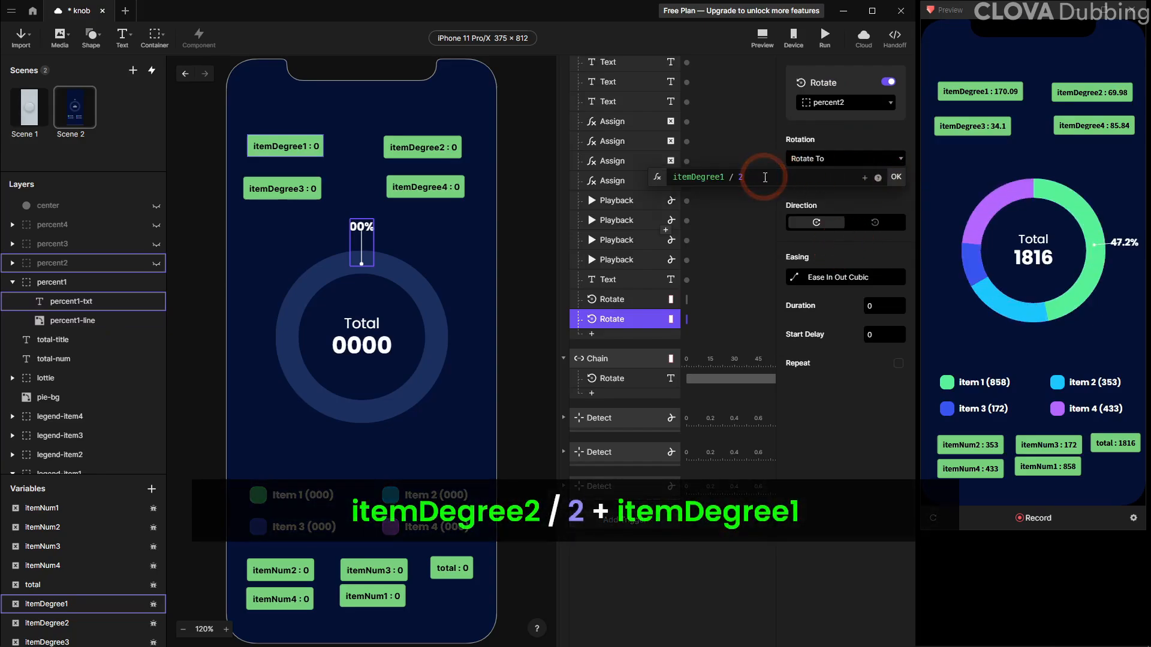
type("2")
key("Right")
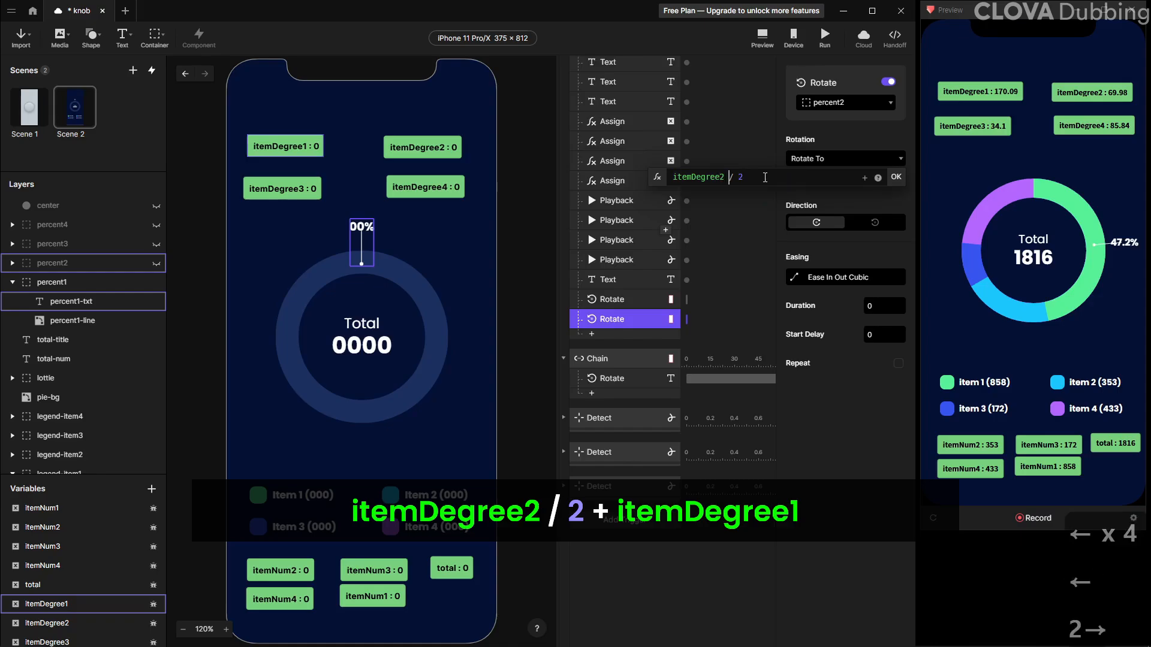
type("+")
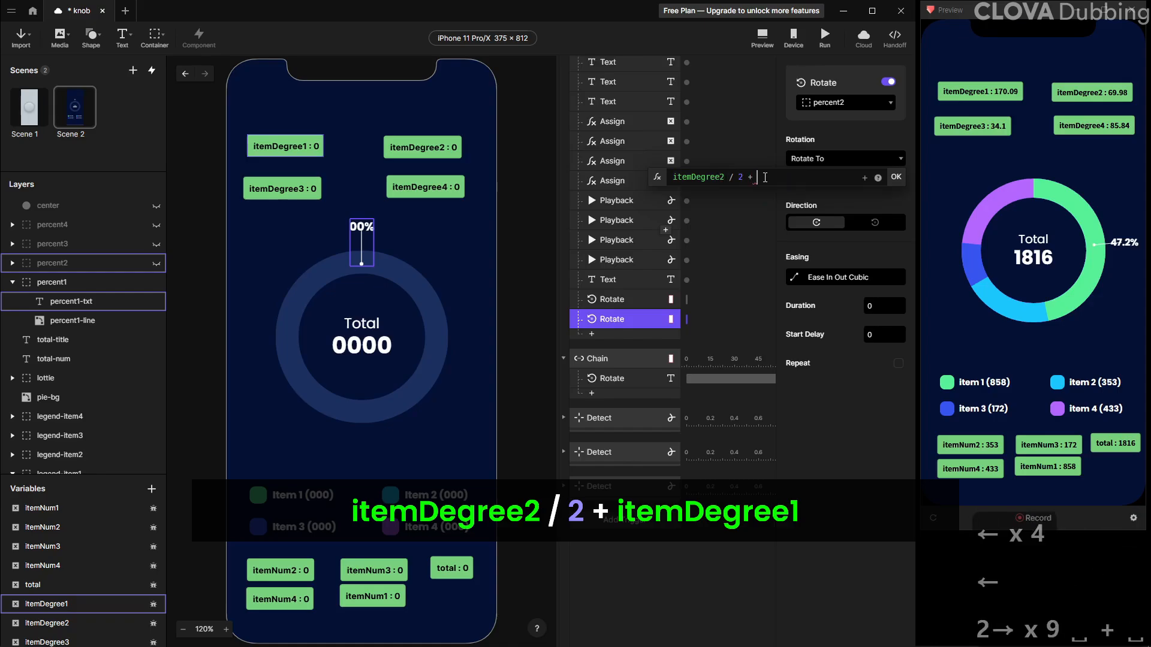
left_click(865, 178)
left_click(823, 303)
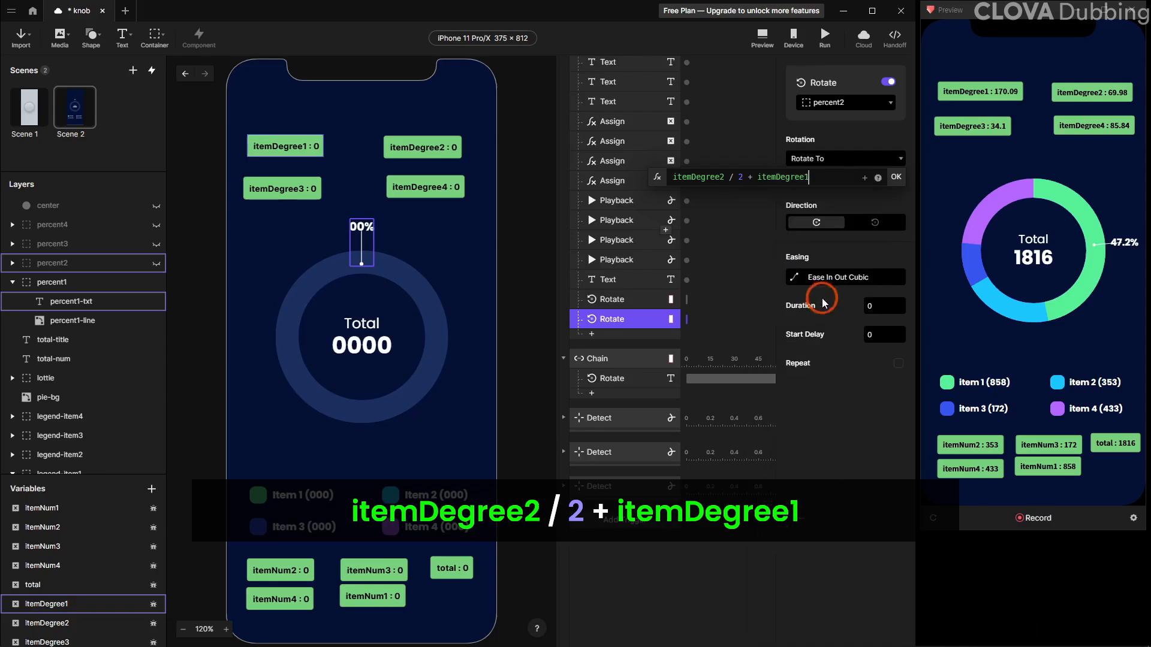
left_click(899, 188)
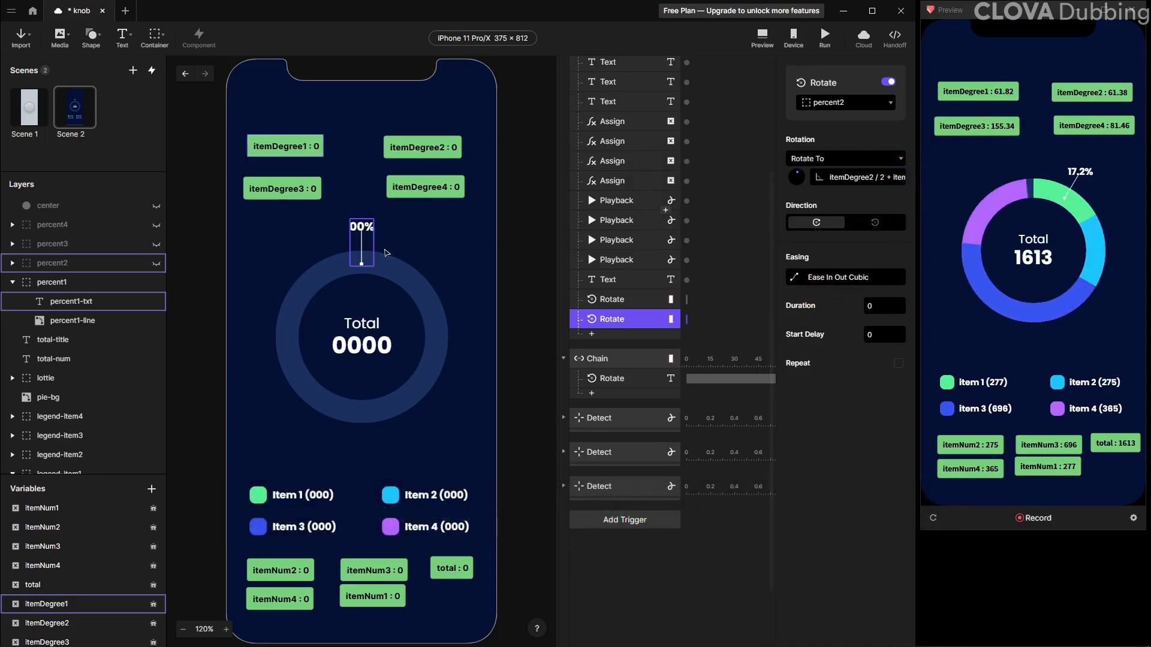
Duplicate the Rotate response inside the Chain trigger and retarget the copy to percent2-txt
left_click(124, 271)
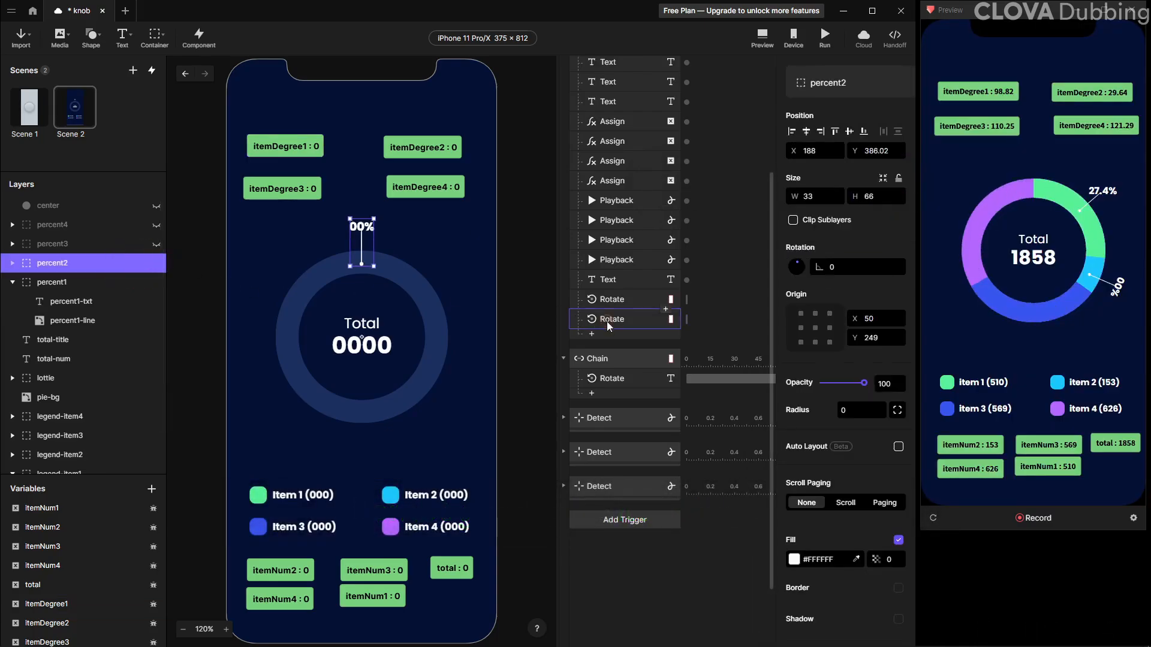
left_click(863, 152)
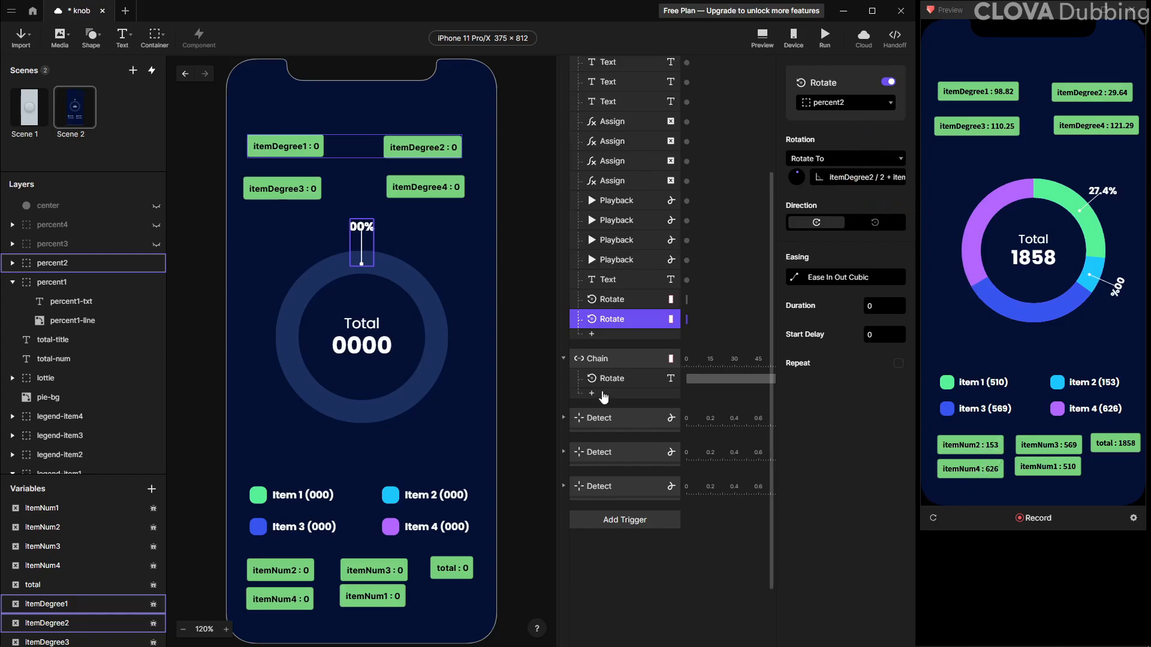
left_click(609, 383)
left_click(628, 360)
left_click(618, 378)
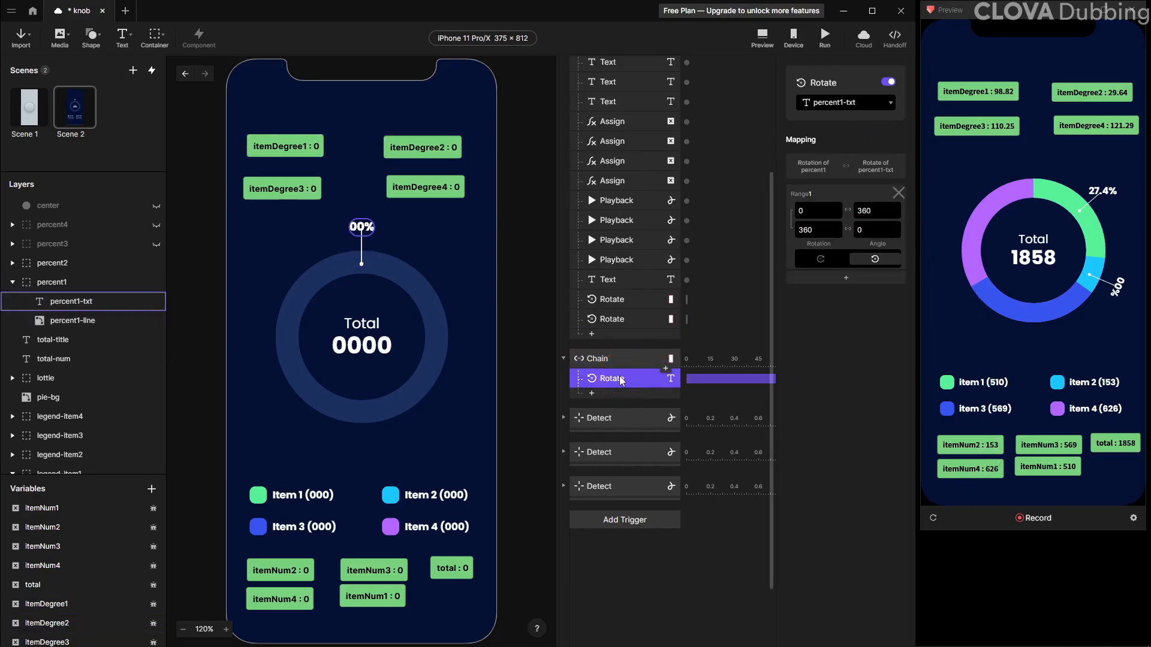
key("ctrl+d")
left_click(850, 102)
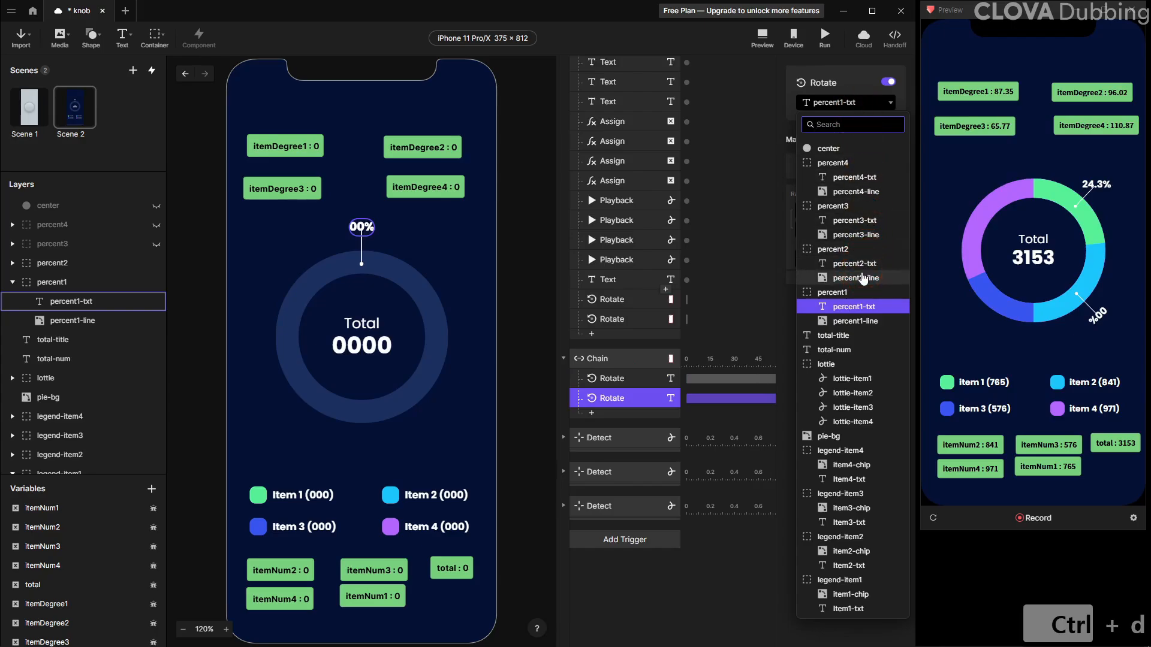
left_click(863, 273)
Duplicate the Chain trigger and delete the surplus Rotate response from each of the two chains
left_click(628, 360)
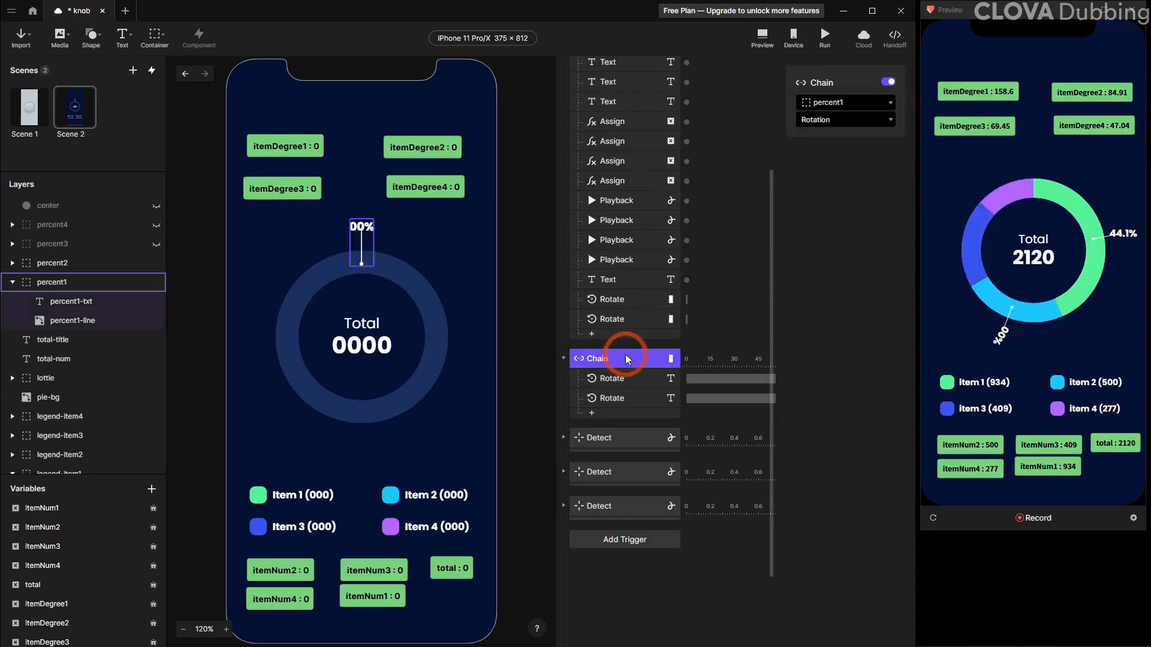
key("ctrl+d")
left_click(617, 398)
key("Delete")
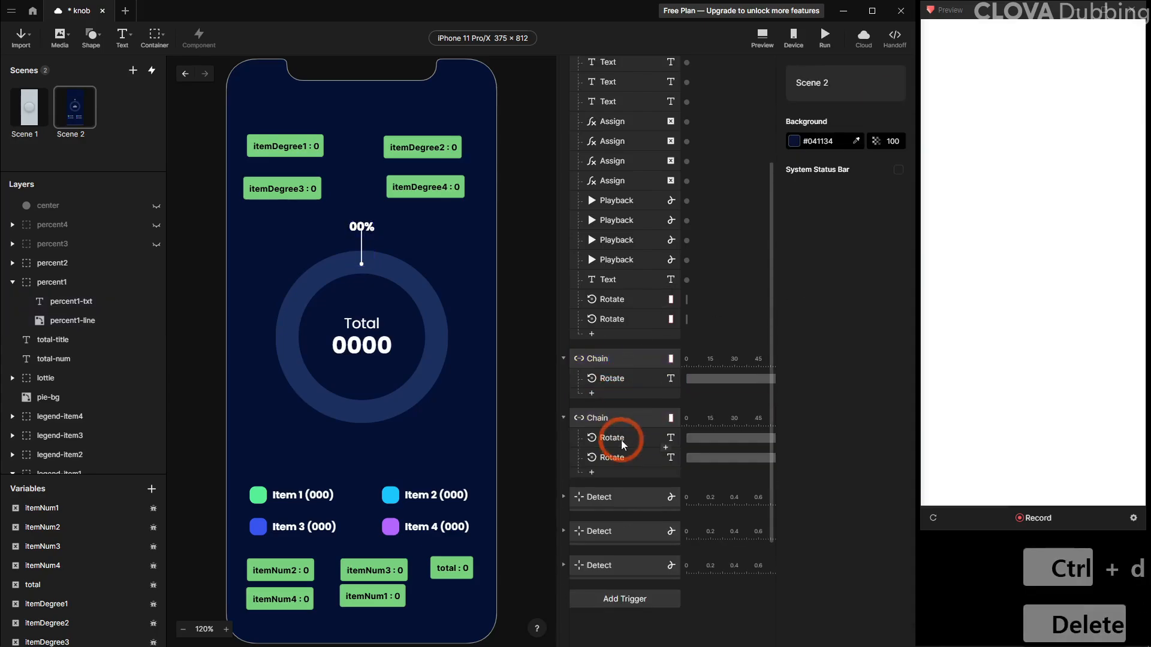
left_click(620, 438)
key("Delete")
Set the second Chain trigger's source layer to percent2
left_click(626, 418)
left_click(845, 102)
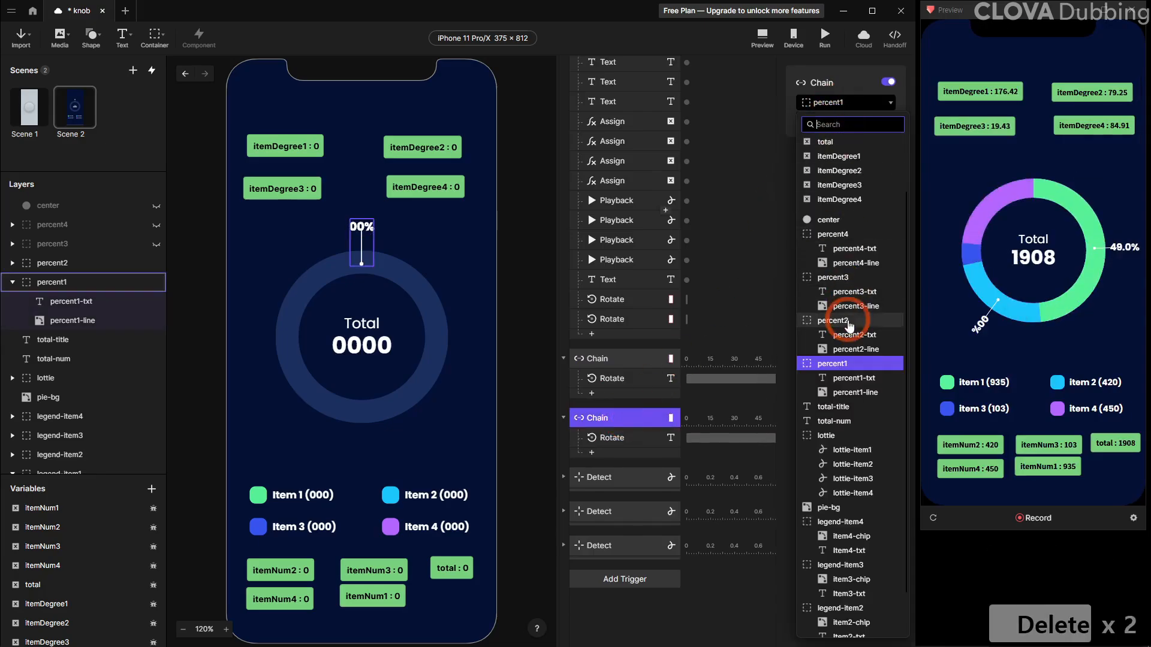
left_click(845, 315)
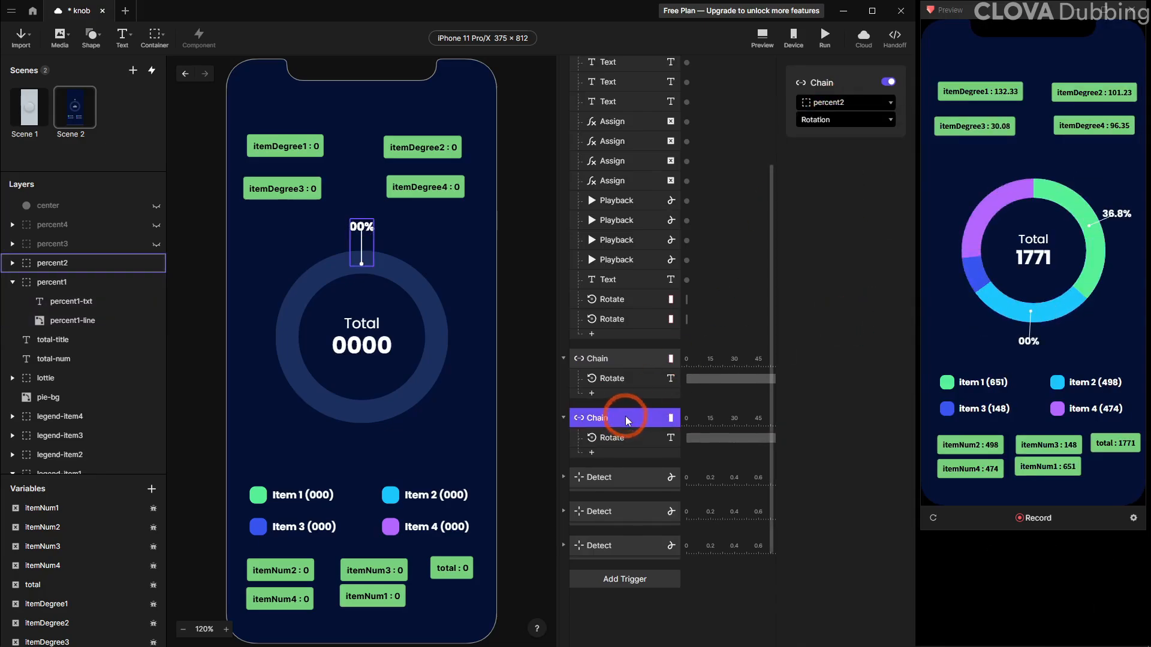
Duplicate the second Chain, setting its source to percent3 and its Rotate target to percent3-txt
key("ctrl+d")
left_click(845, 102)
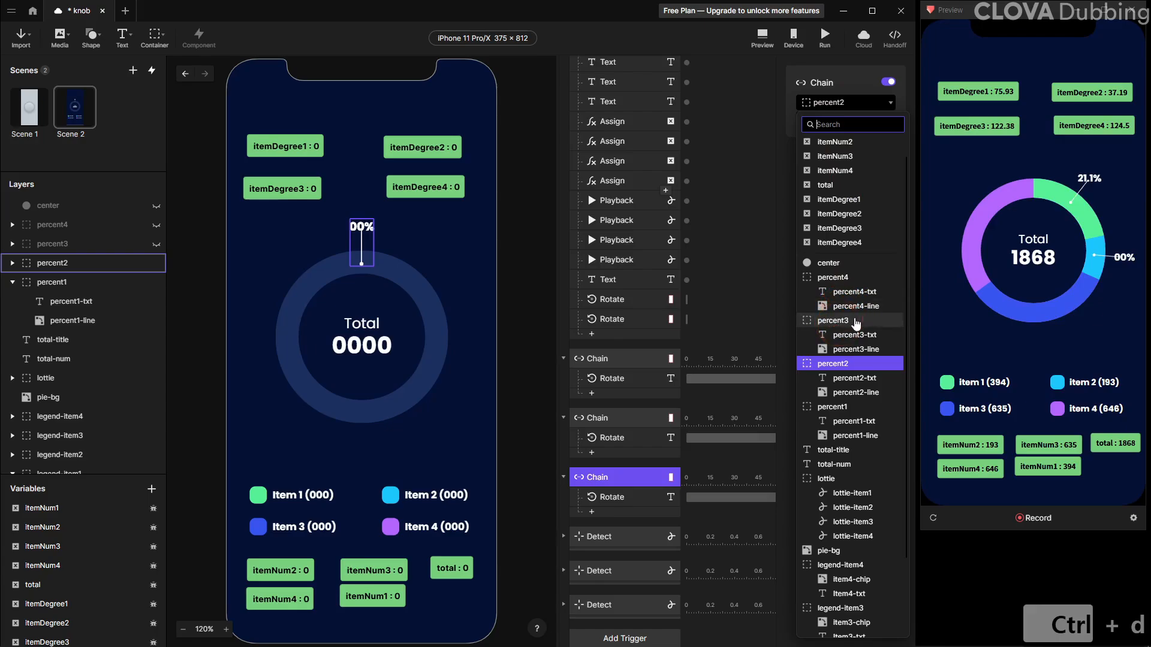
left_click(611, 497)
left_click(845, 102)
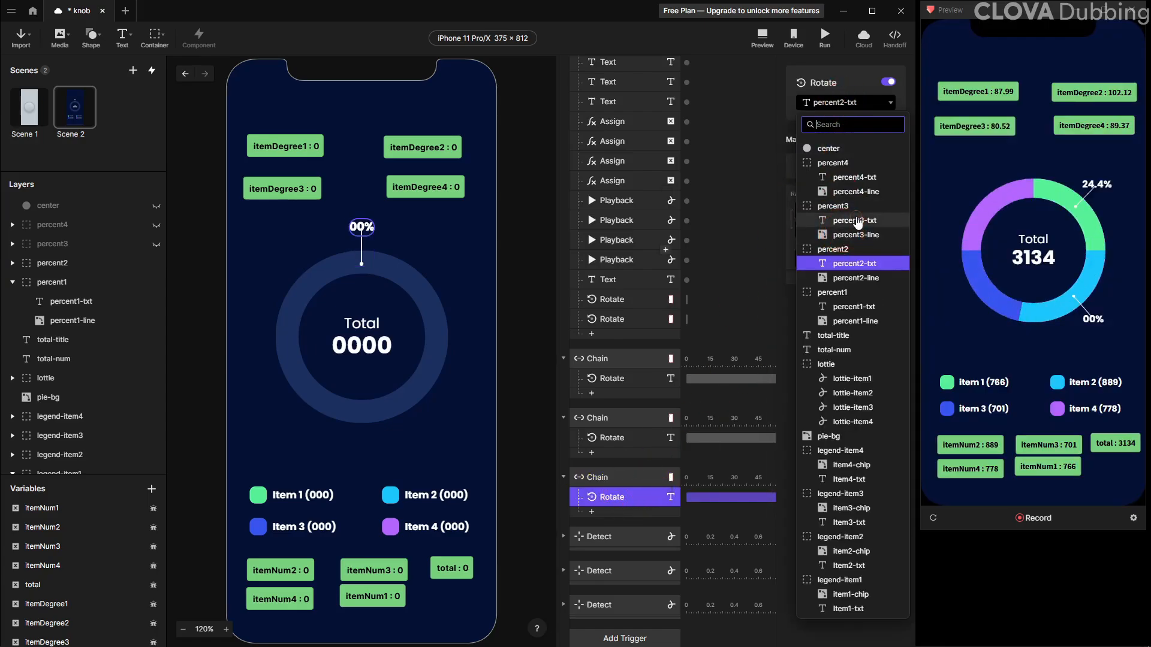
left_click(859, 220)
Duplicate the third Chain, setting its source to percent4 and its Rotate target to percent4-txt
left_click(653, 478)
key("ctrl+d")
left_click(827, 102)
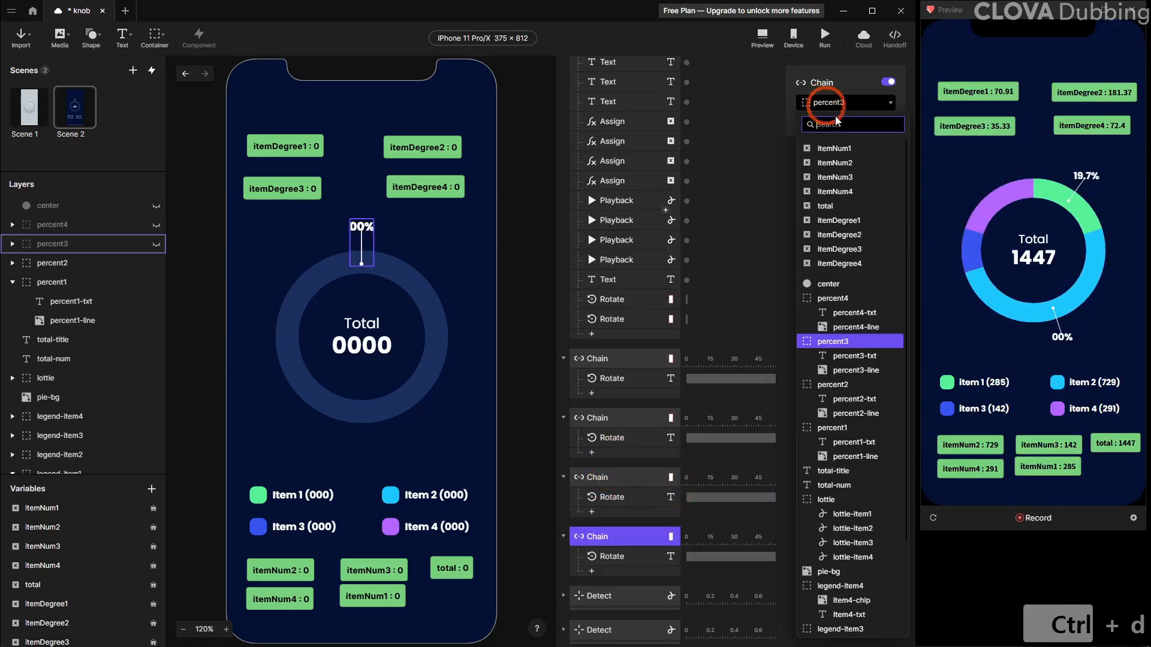
left_click(834, 341)
left_click(612, 556)
left_click(846, 103)
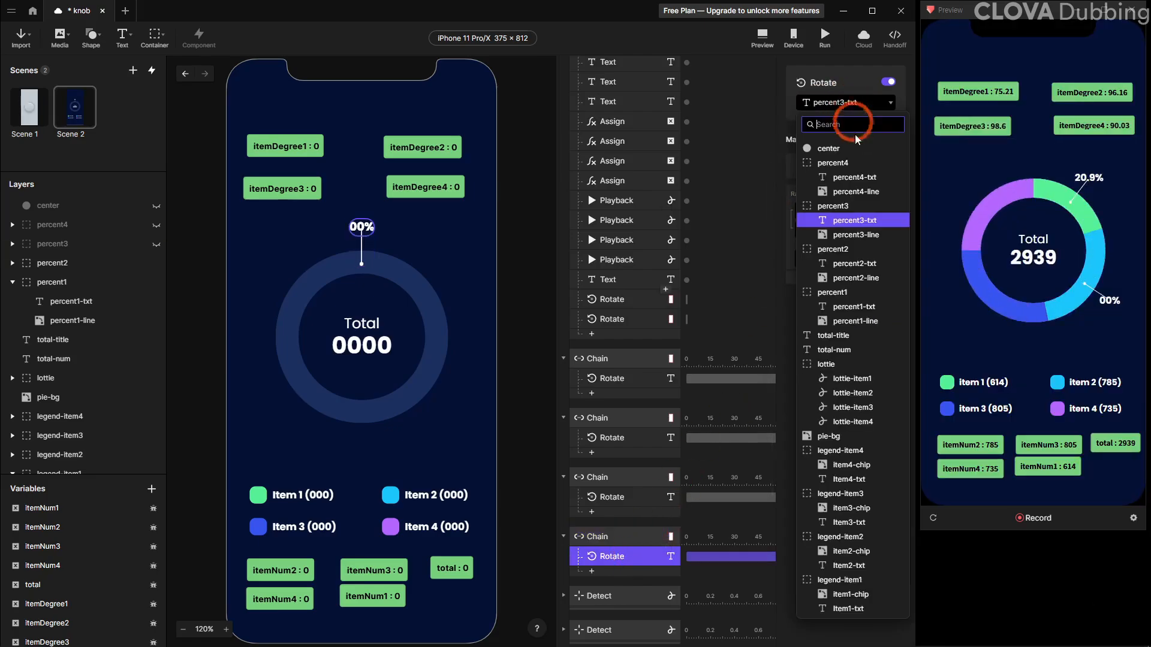
left_click(855, 177)
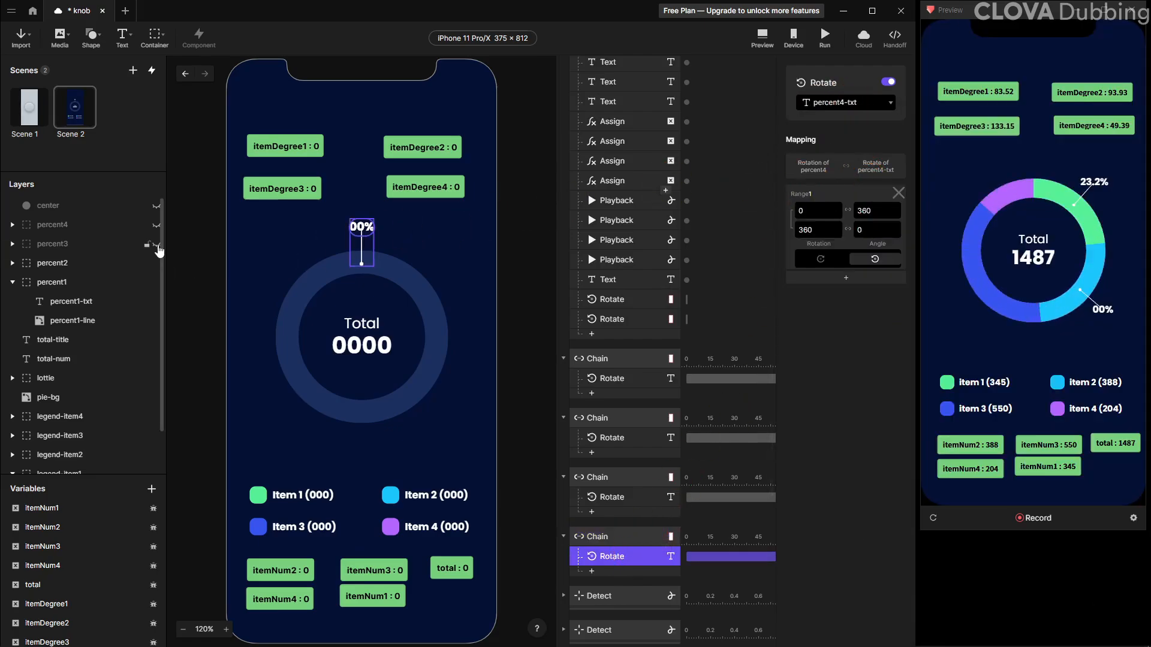
Unhide the percent3 and percent4 layers and collapse the four Chain triggers
left_click(155, 226)
left_click(563, 358)
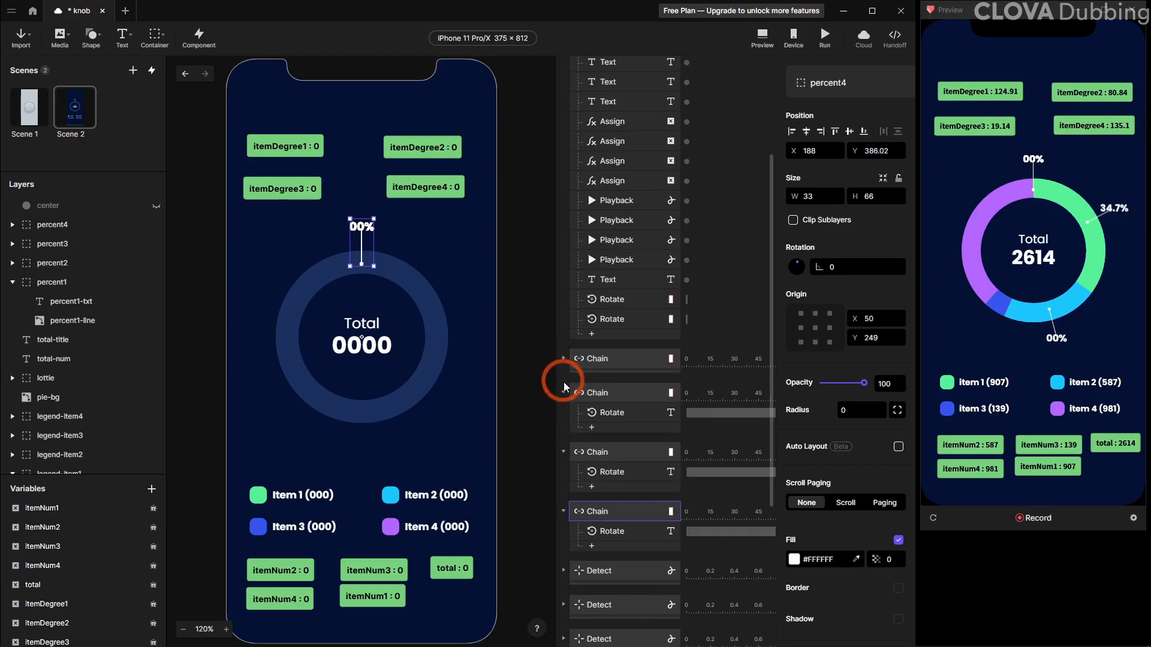
left_click(563, 393)
left_click(563, 426)
left_click(563, 461)
Duplicate the percent2 Rotate response and retarget the copy to percent3
left_click(605, 302)
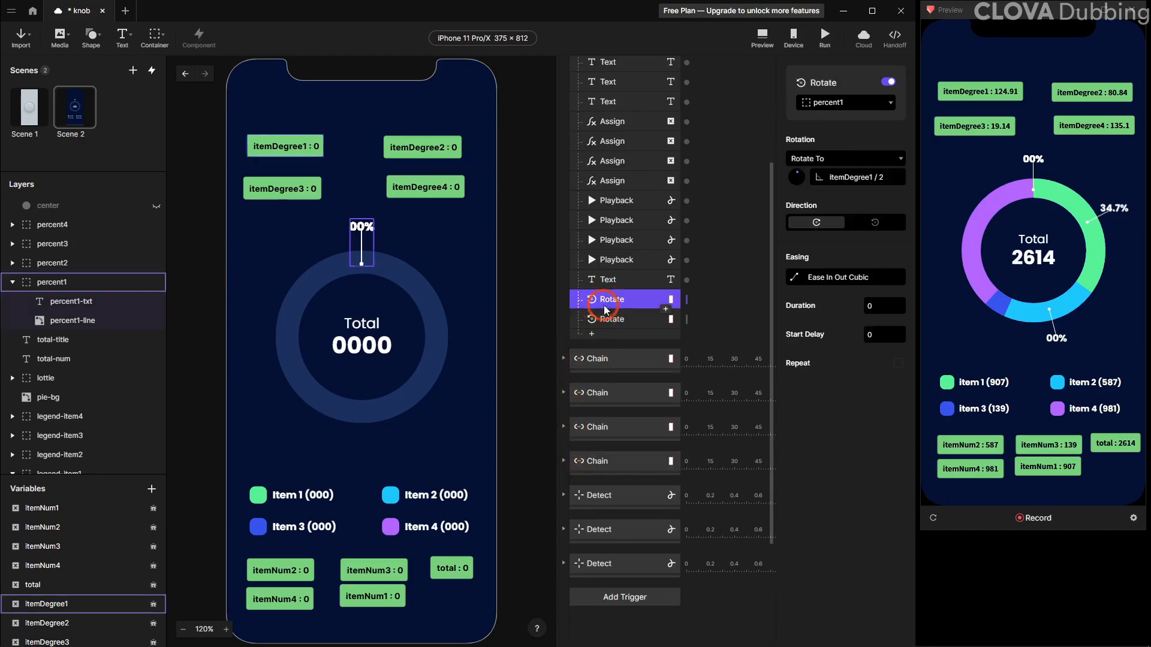
left_click(605, 318)
key("ctrl+d")
left_click(857, 103)
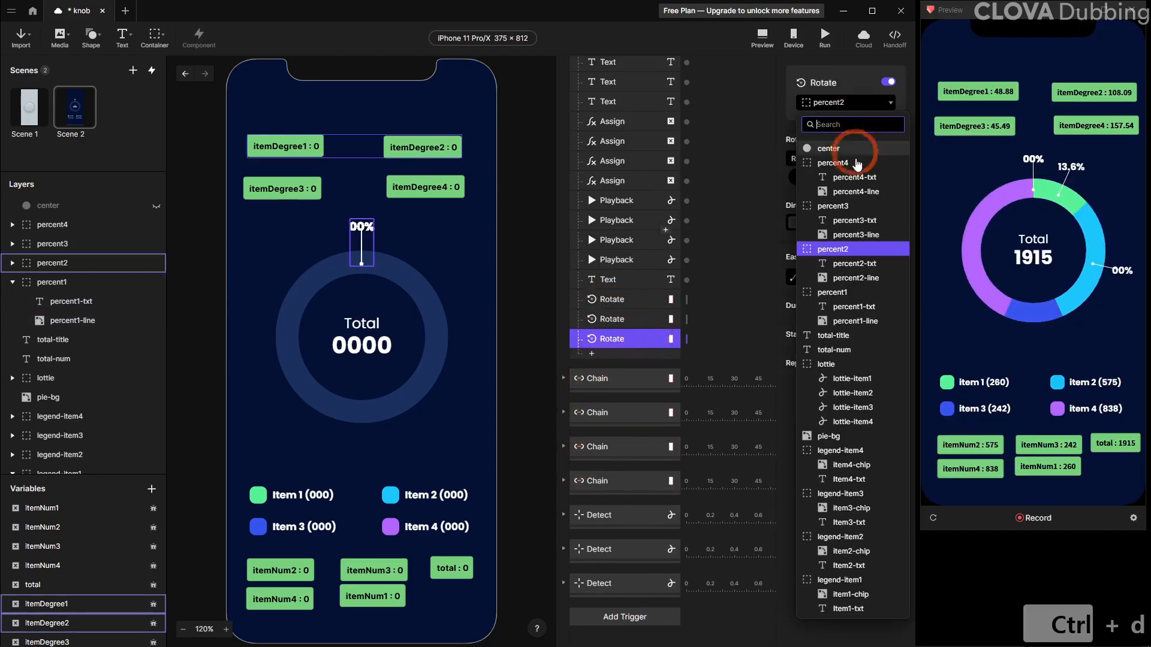
left_click(829, 206)
Set the percent3 rotation formula to itemDegree3 / 2 + itemDegree1 + itemDegree2
left_click(840, 178)
left_click(895, 177)
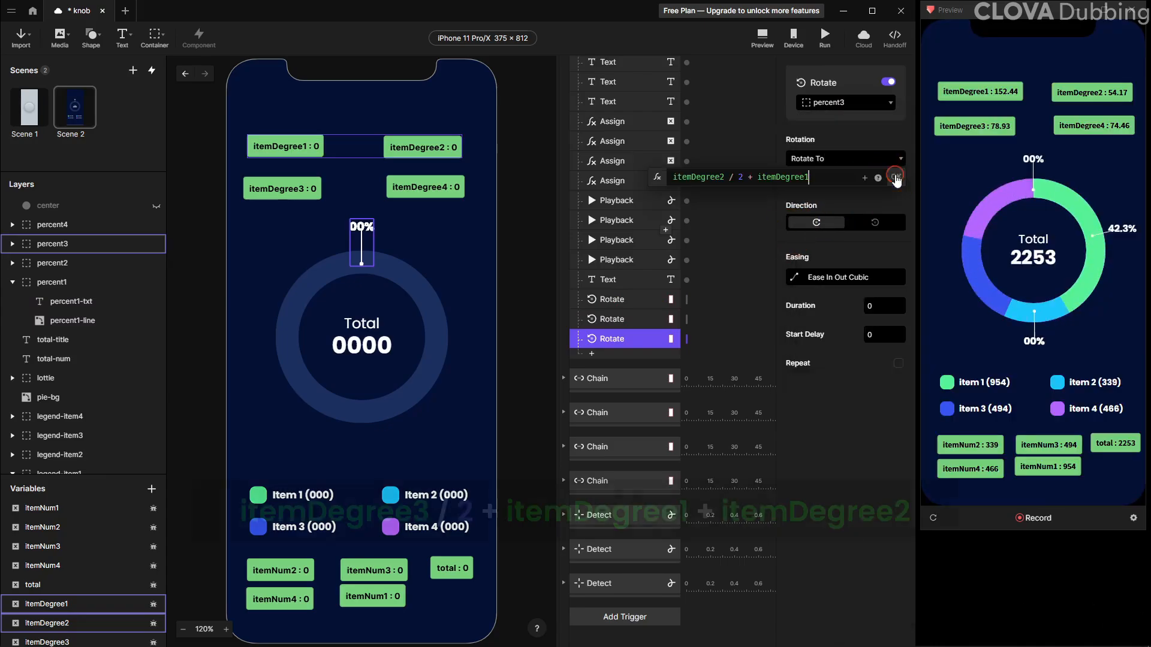
double_click(699, 177)
key("BackSpace")
type("3")
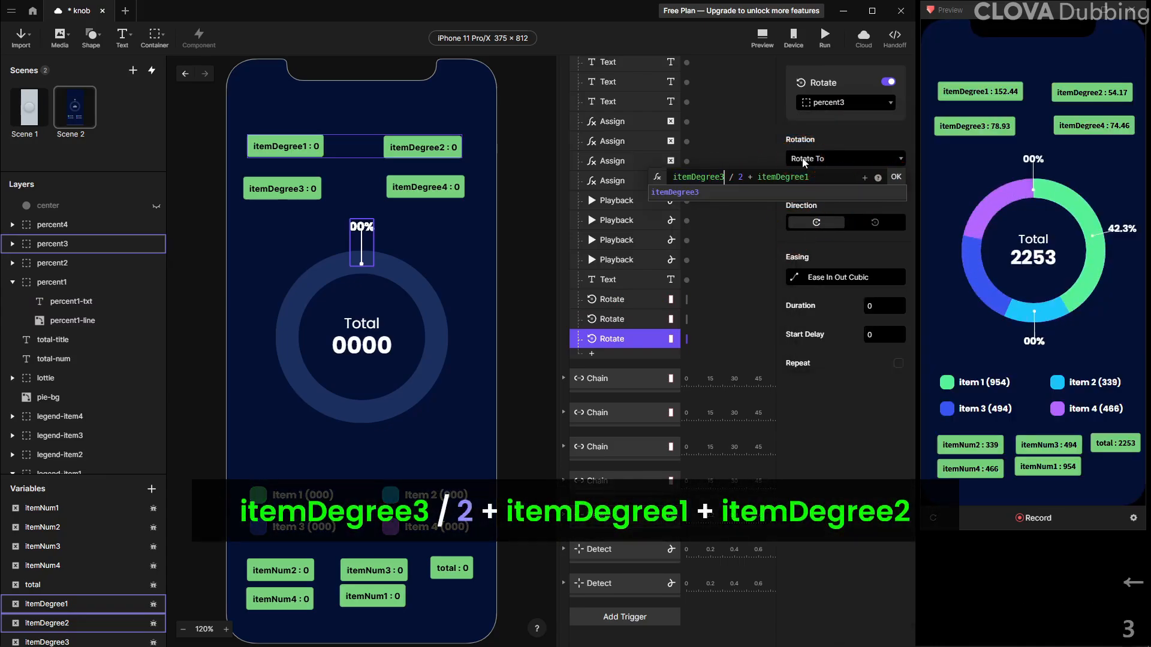
left_click(830, 179)
left_click(865, 177)
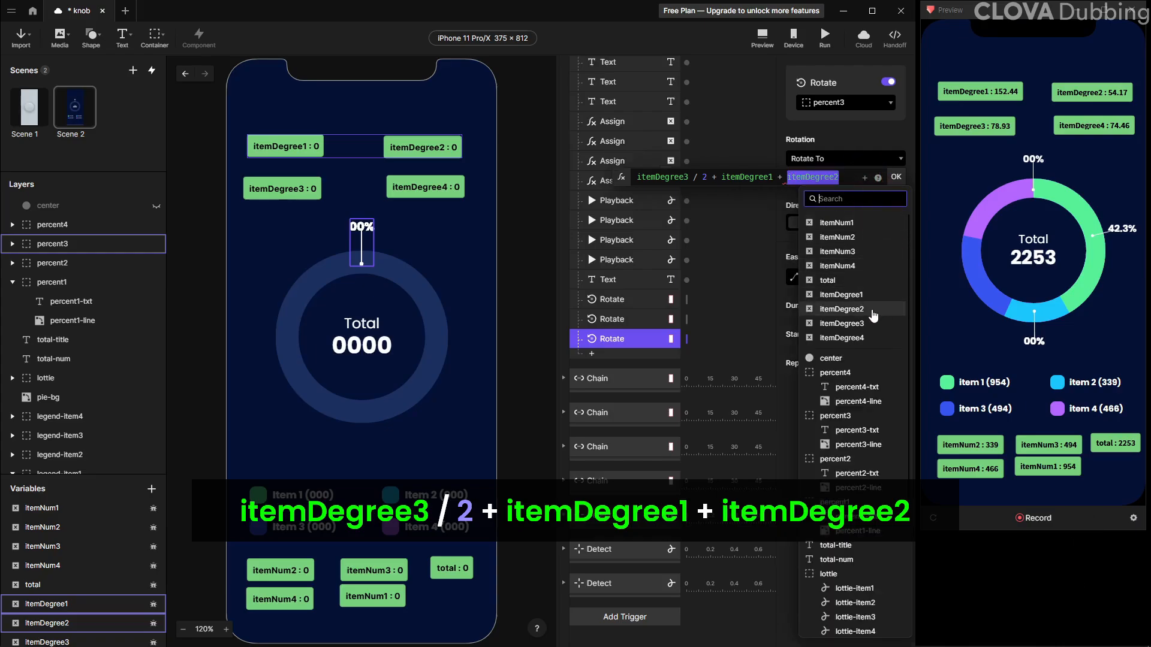
left_click(874, 309)
left_click(897, 177)
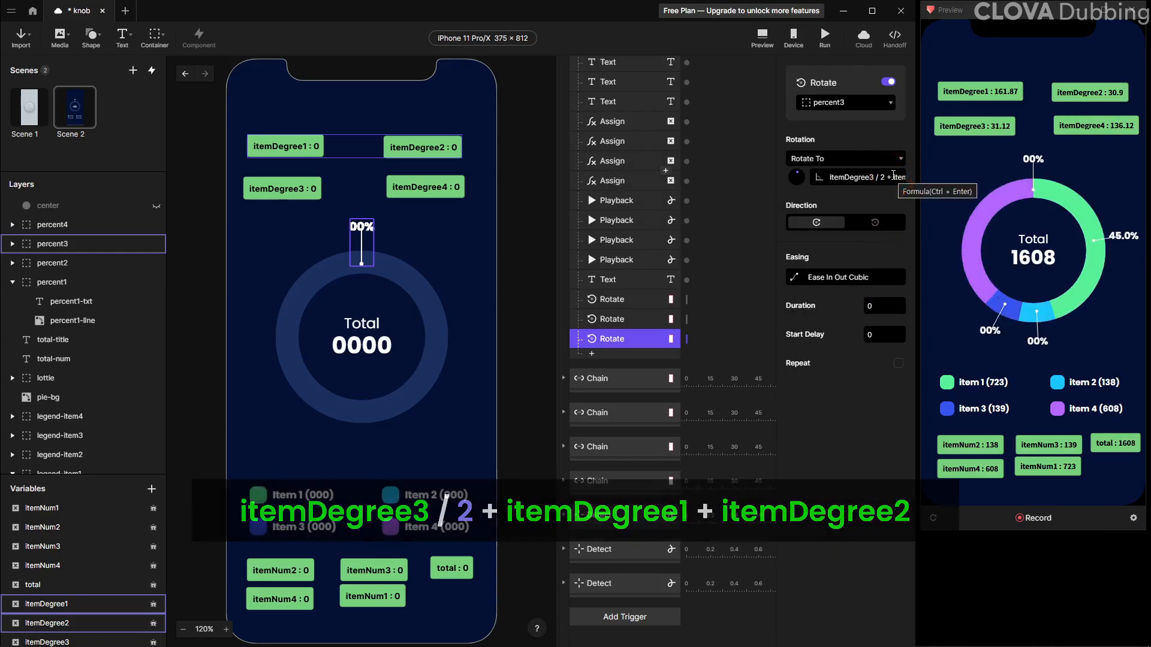
Duplicate the percent3 Rotate response and retarget the copy to percent4
key("ctrl+d")
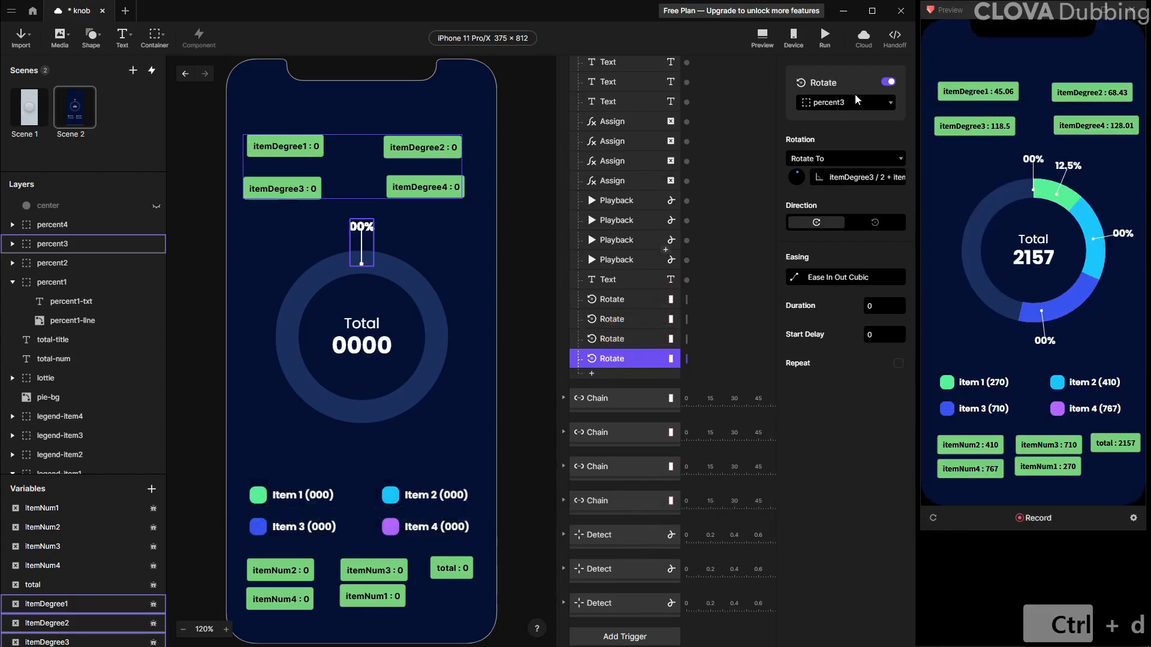
left_click(858, 102)
left_click(840, 127)
Set the percent4 rotation formula to itemDegree4 / 2 + itemDegree1 + itemDegree2 + itemDegree3 and reload the preview
left_click(839, 178)
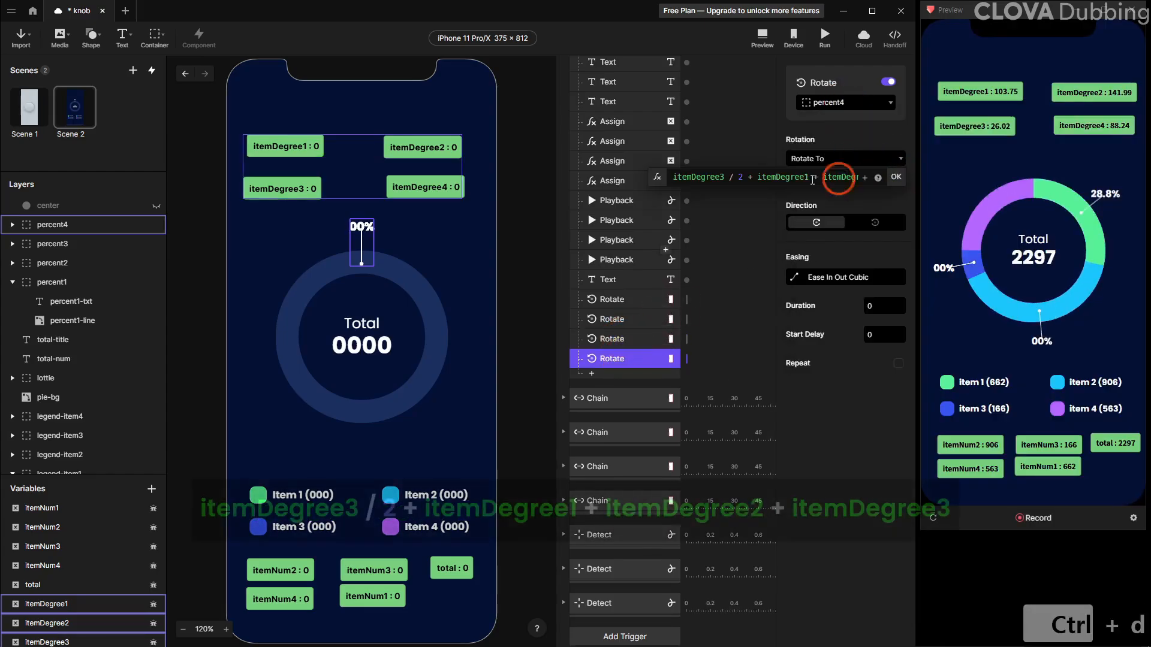
key("BackSpace")
type("4")
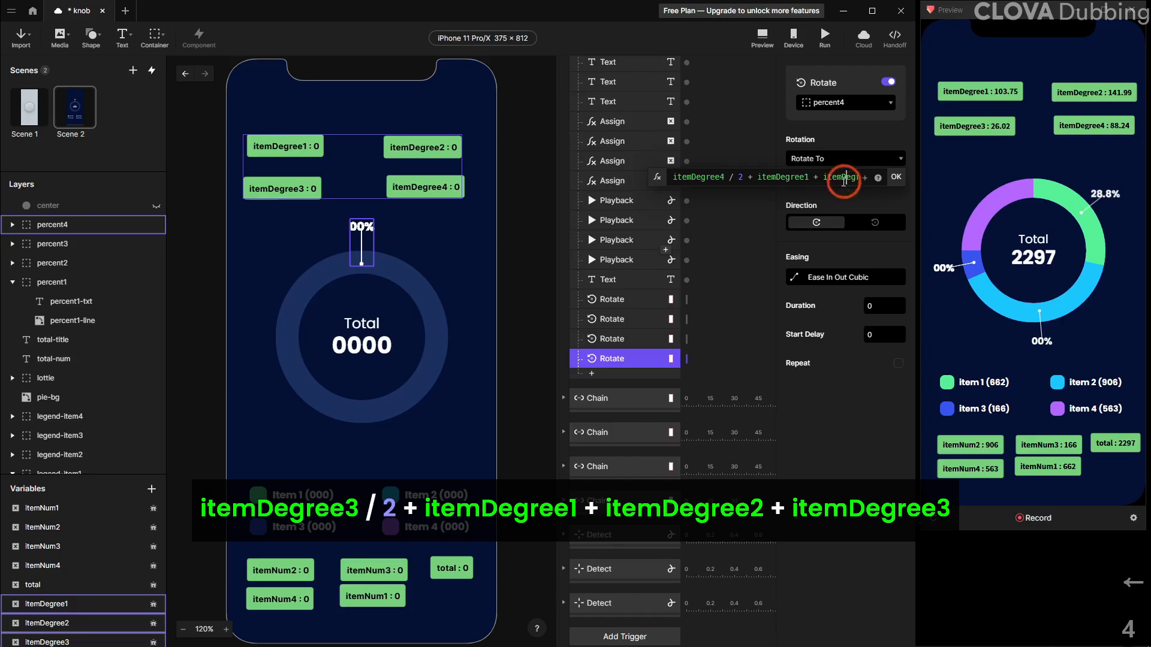
left_click_drag(887, 174, 968, 172)
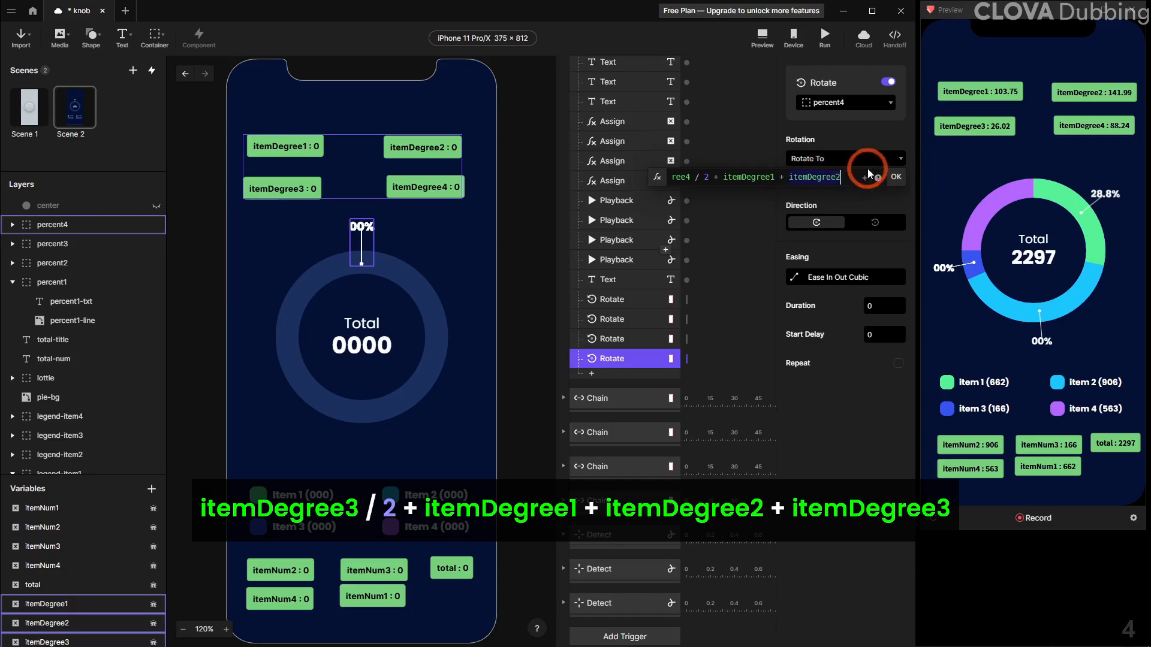
type("+")
left_click(865, 177)
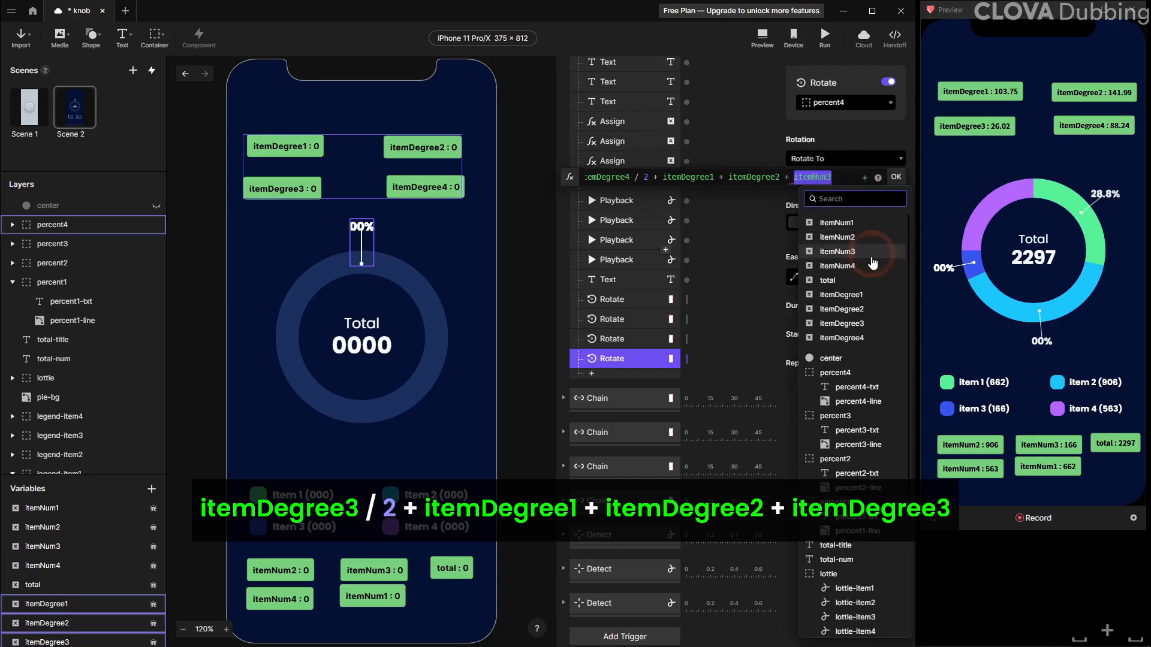
left_click(842, 323)
left_click(895, 177)
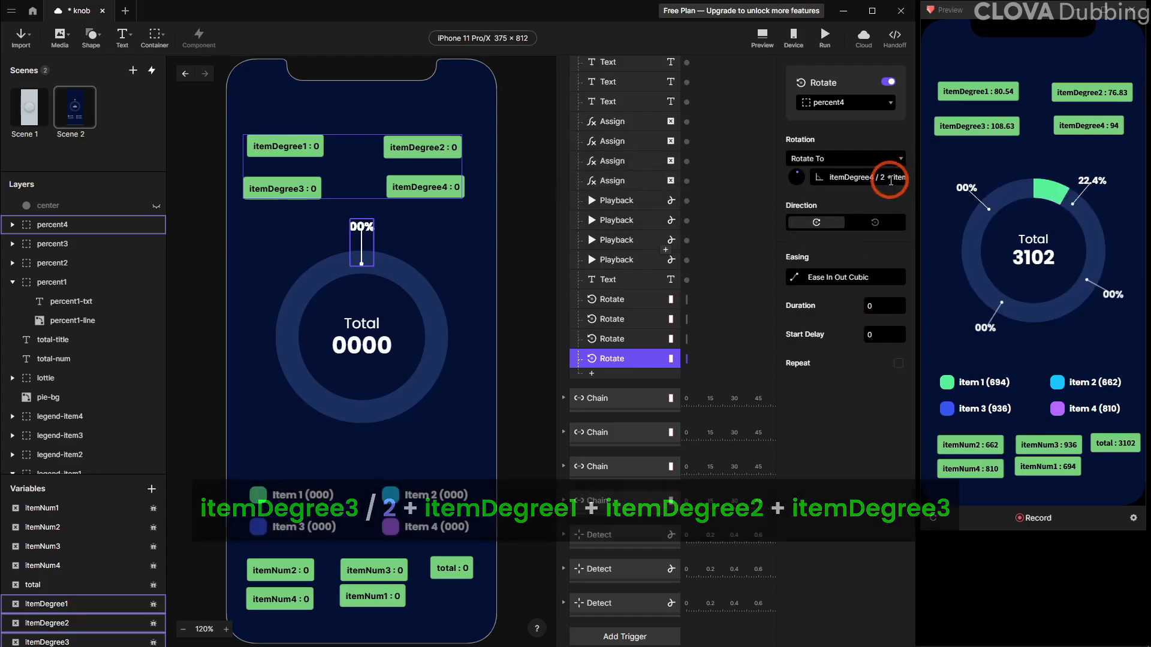
left_click(933, 518)
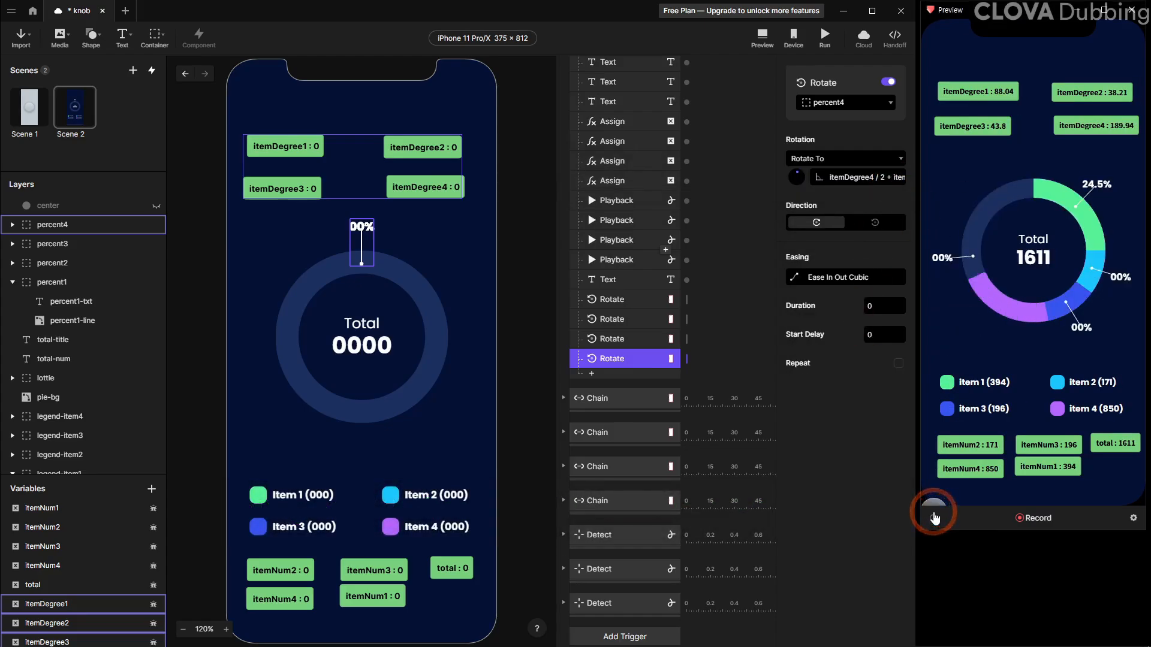
Duplicate the percent1-txt Text response, retarget it to percent2-txt, and change its formula to use itemNum2
left_click(626, 347)
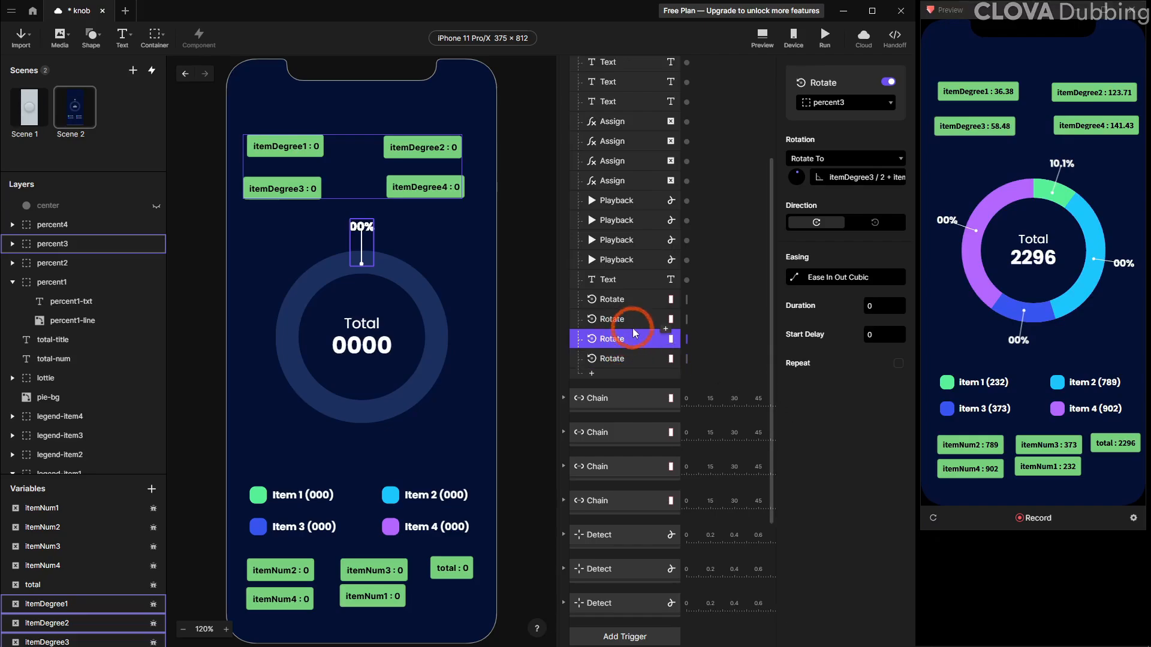
left_click(110, 231)
scroll(611, 264, "up", 3)
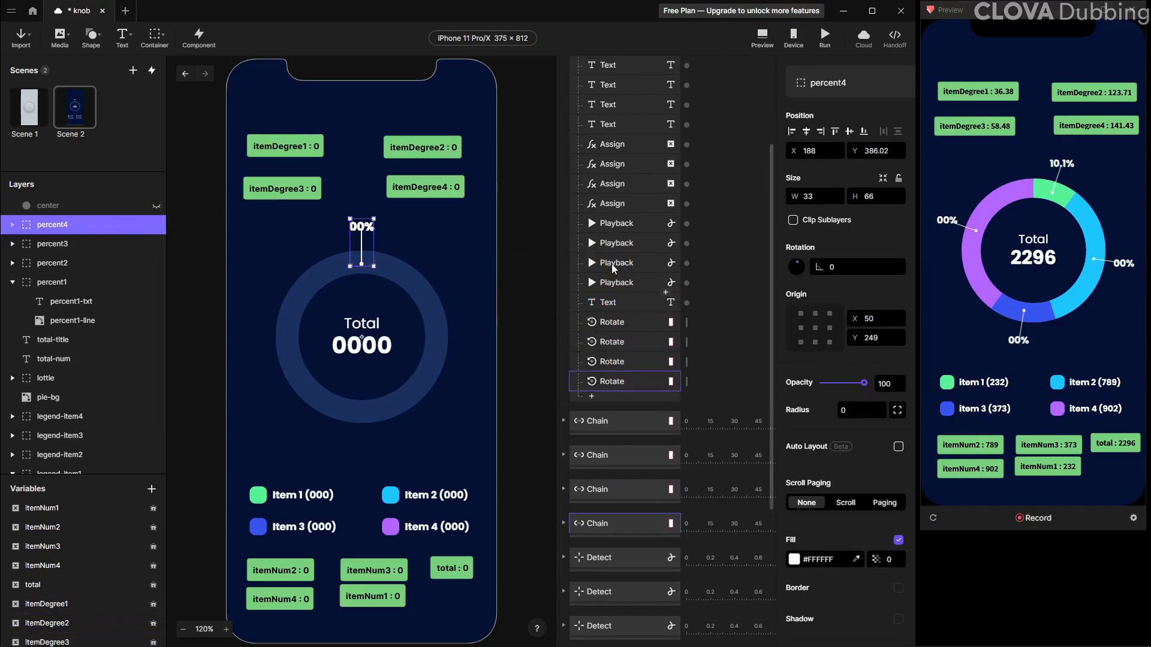
left_click(621, 163)
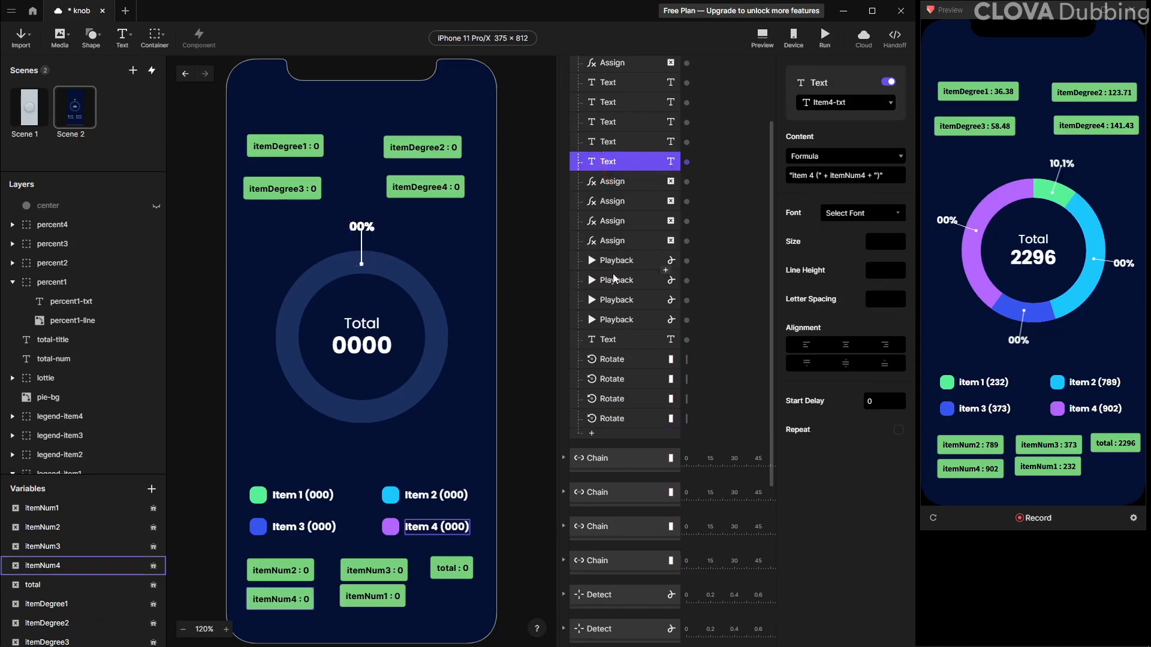
left_click(610, 341)
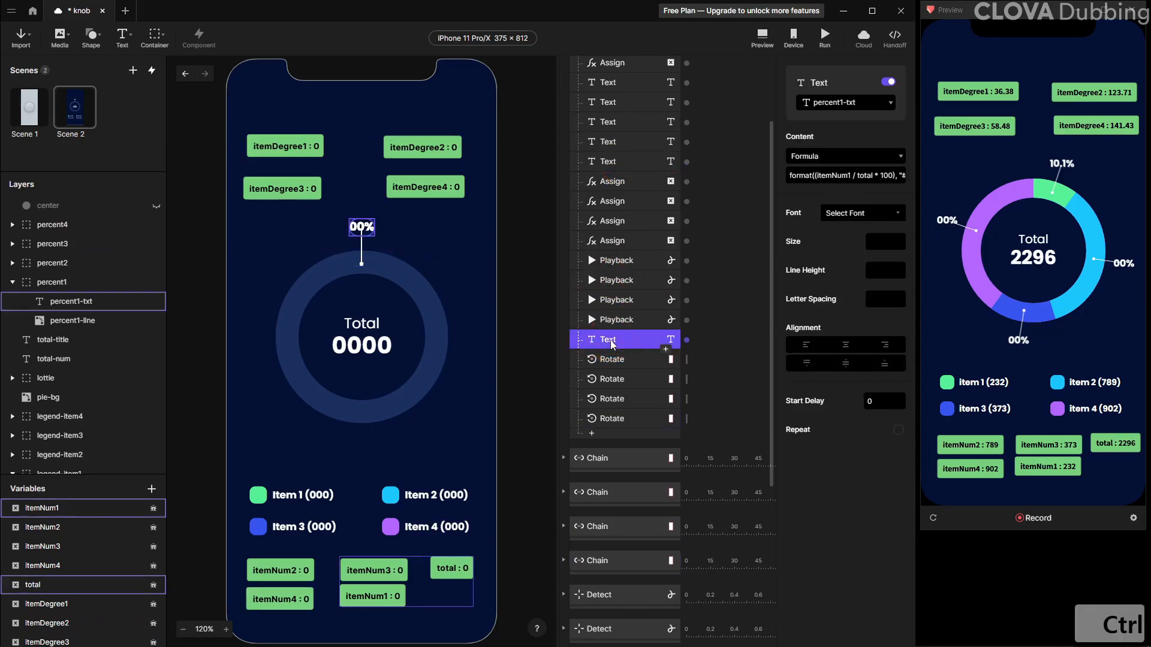
key("ctrl+d")
left_click(845, 102)
left_click(865, 180)
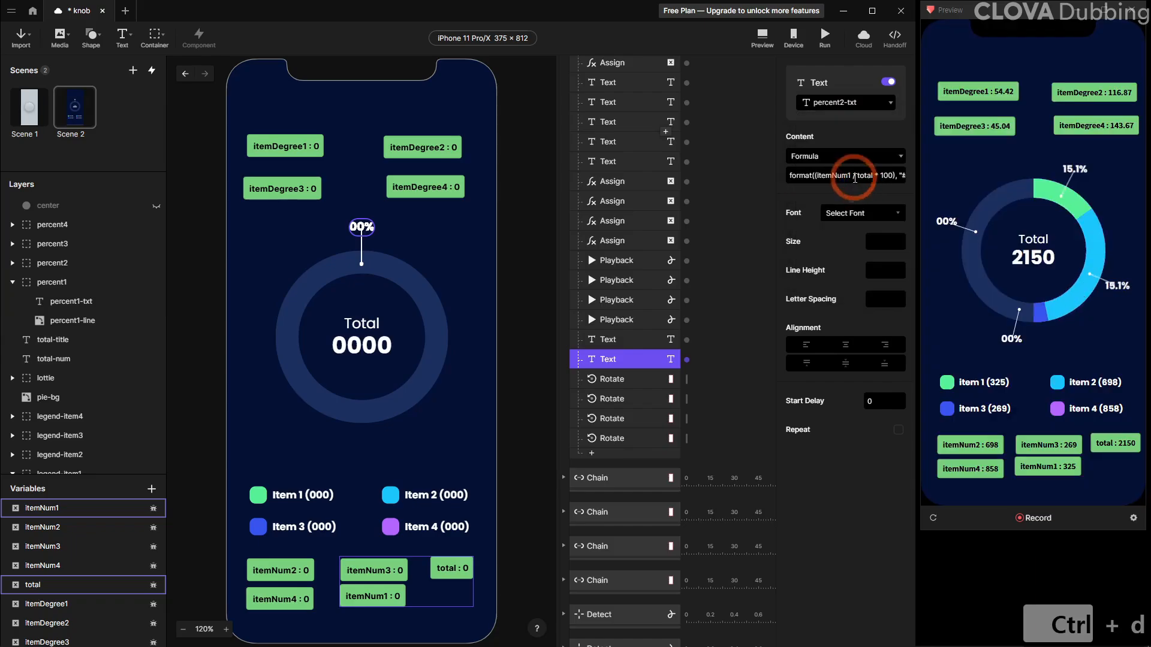
left_click(899, 175)
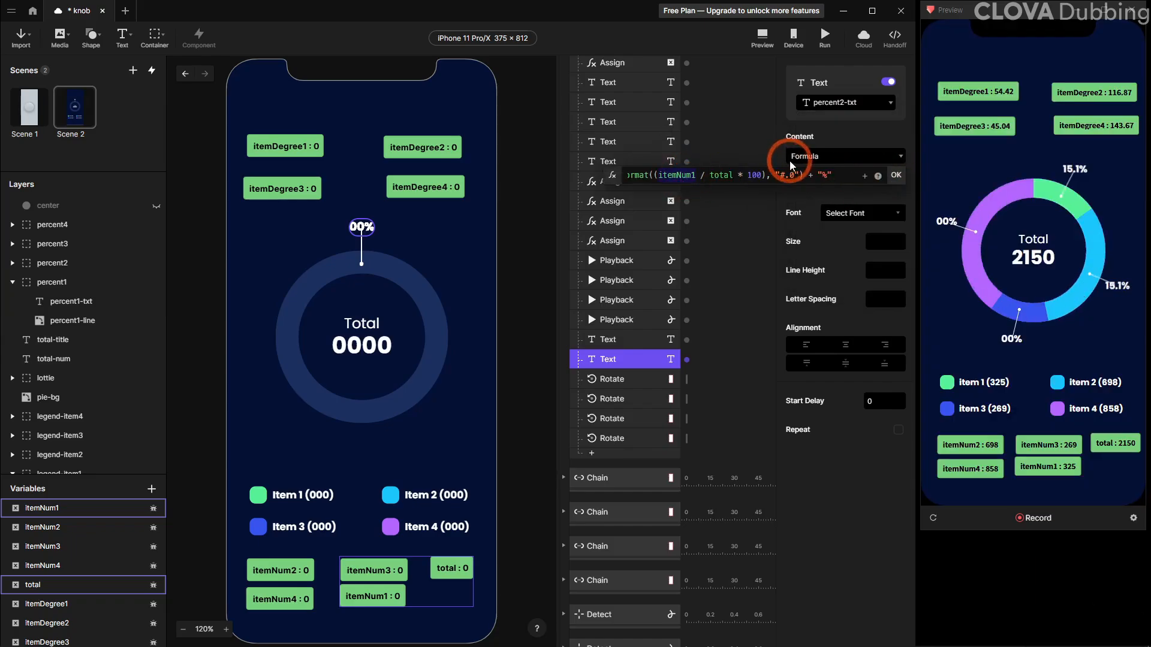
key("BackSpace")
type("2")
key("Return")
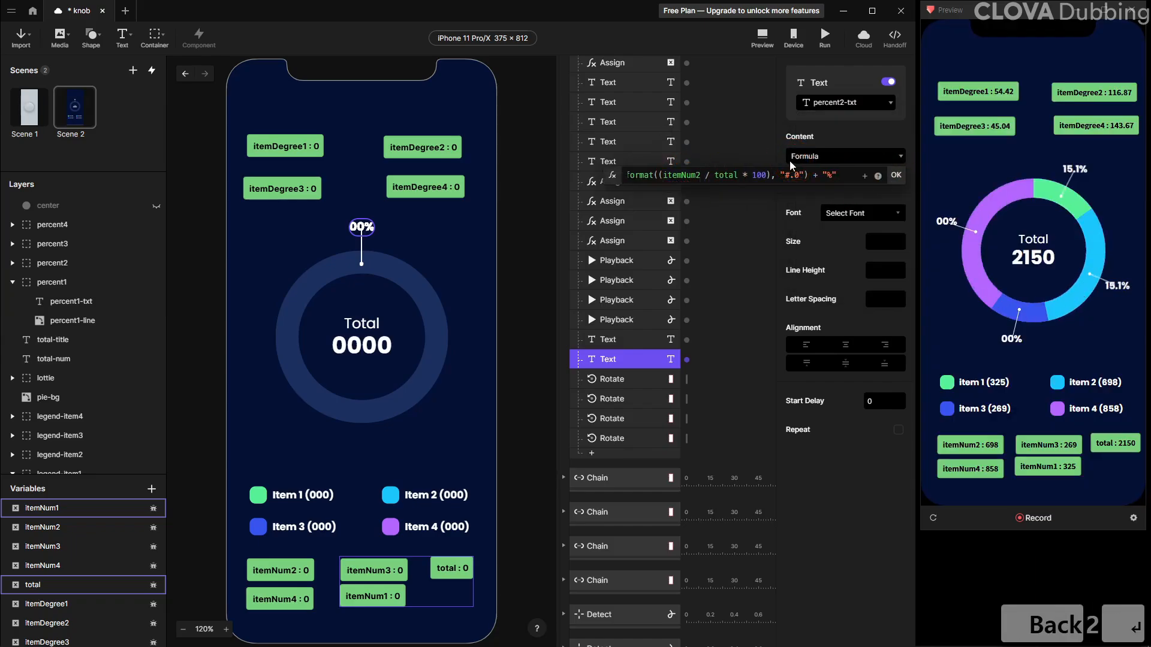
Duplicate the percent2-txt Text response, retarget the copy to percent3-txt, and change its formula to use itemNum3
left_click(606, 362)
key("ctrl+d")
left_click(840, 102)
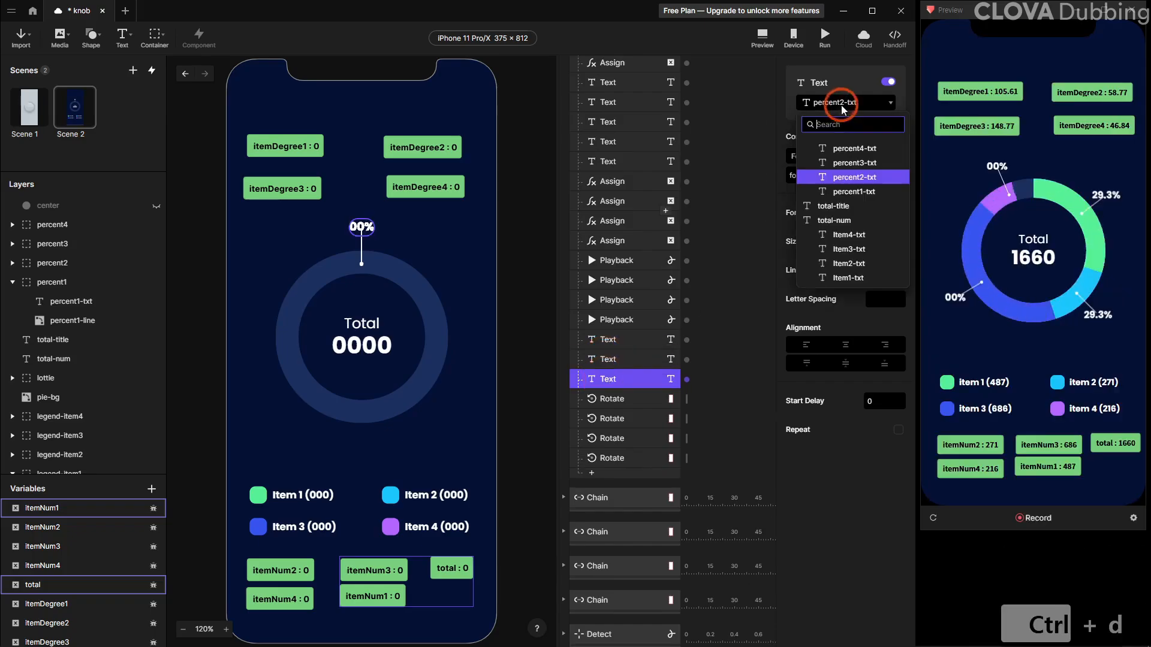
left_click(851, 168)
left_click(863, 175)
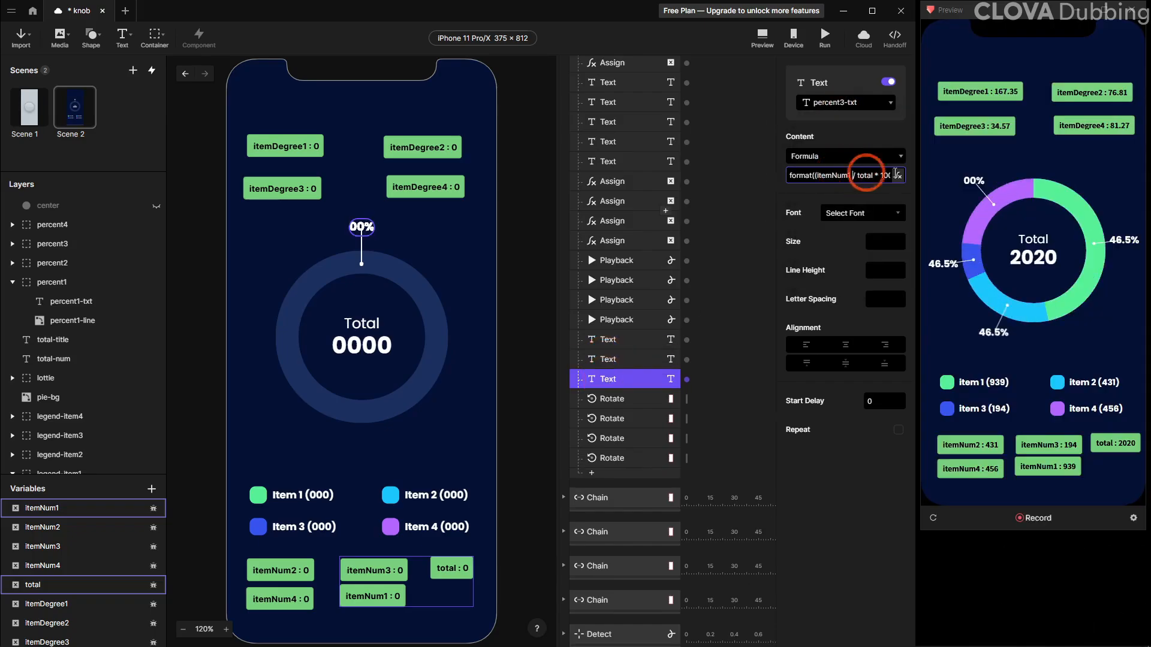
type("3")
key("Return")
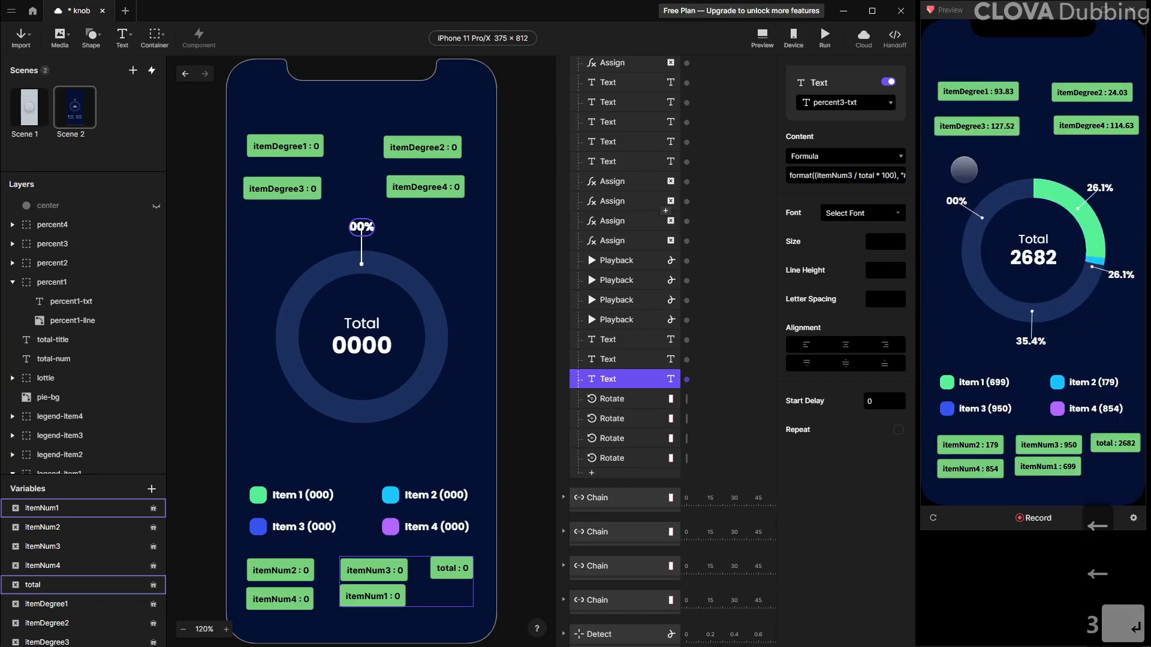
Duplicate the percent3-txt Text response, retarget it to percent4-txt with its formula using itemNum4, and reload the preview
left_click(626, 360)
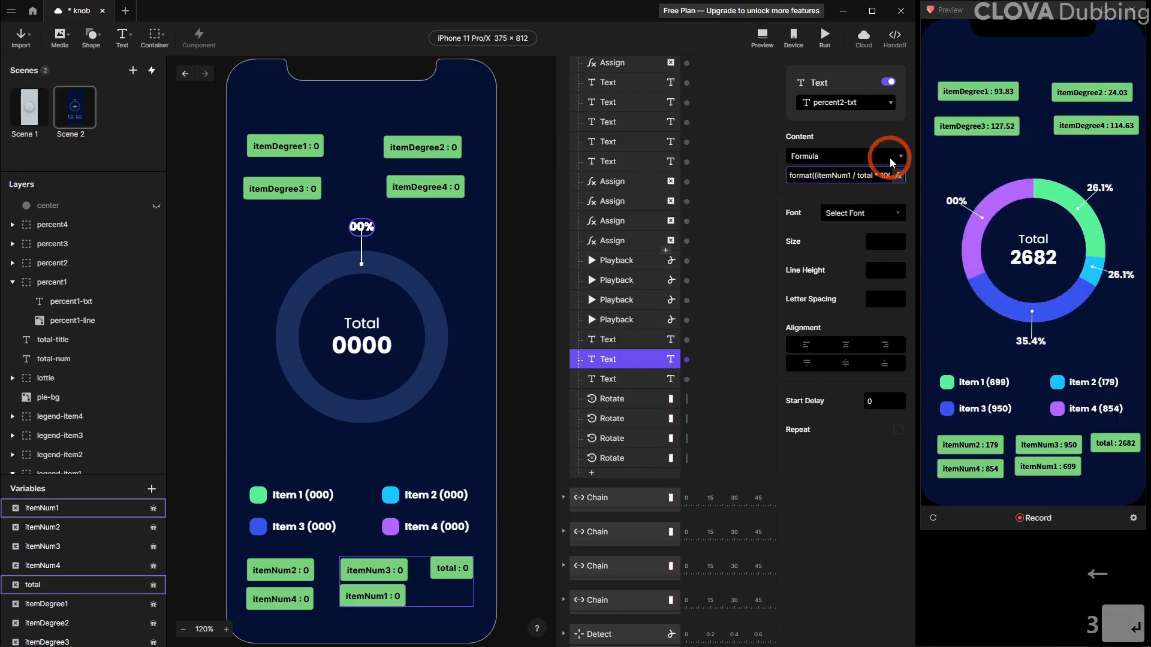
key("Return")
left_click(620, 341)
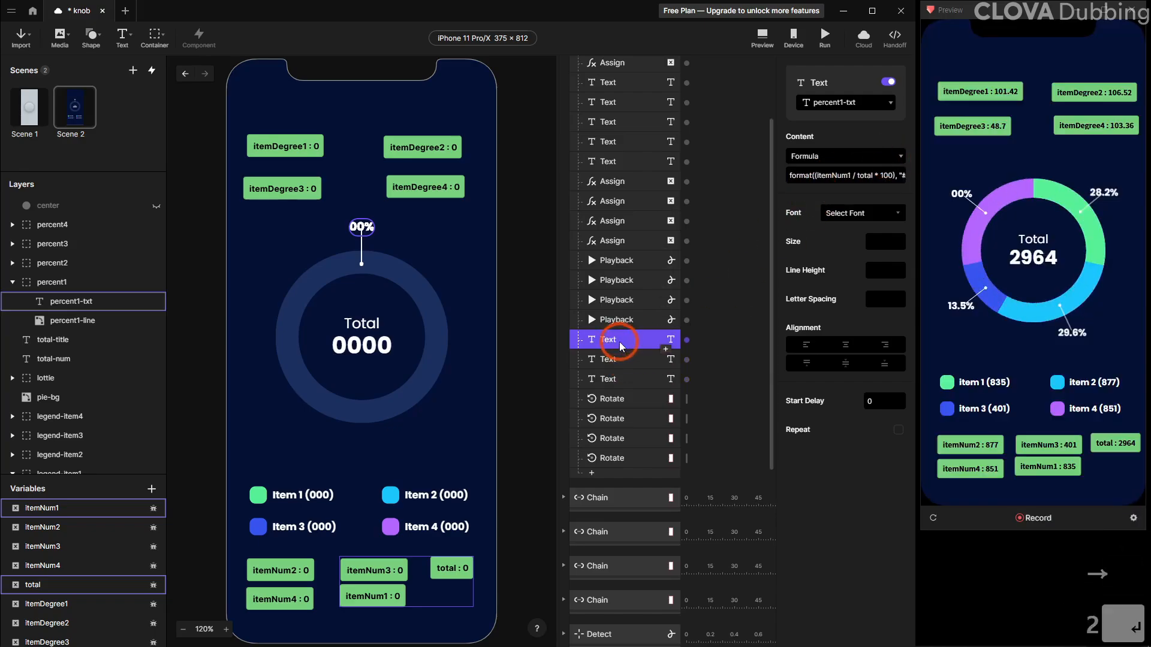
left_click(622, 360)
left_click(618, 379)
key("ctrl+d")
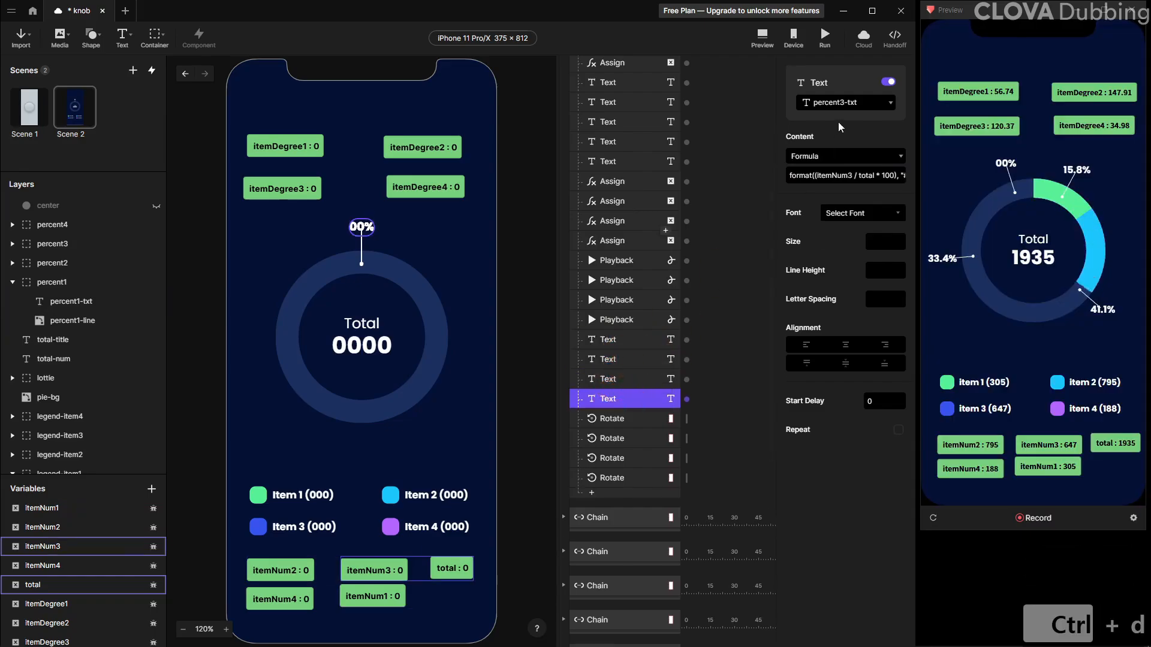
left_click(848, 103)
left_click(855, 148)
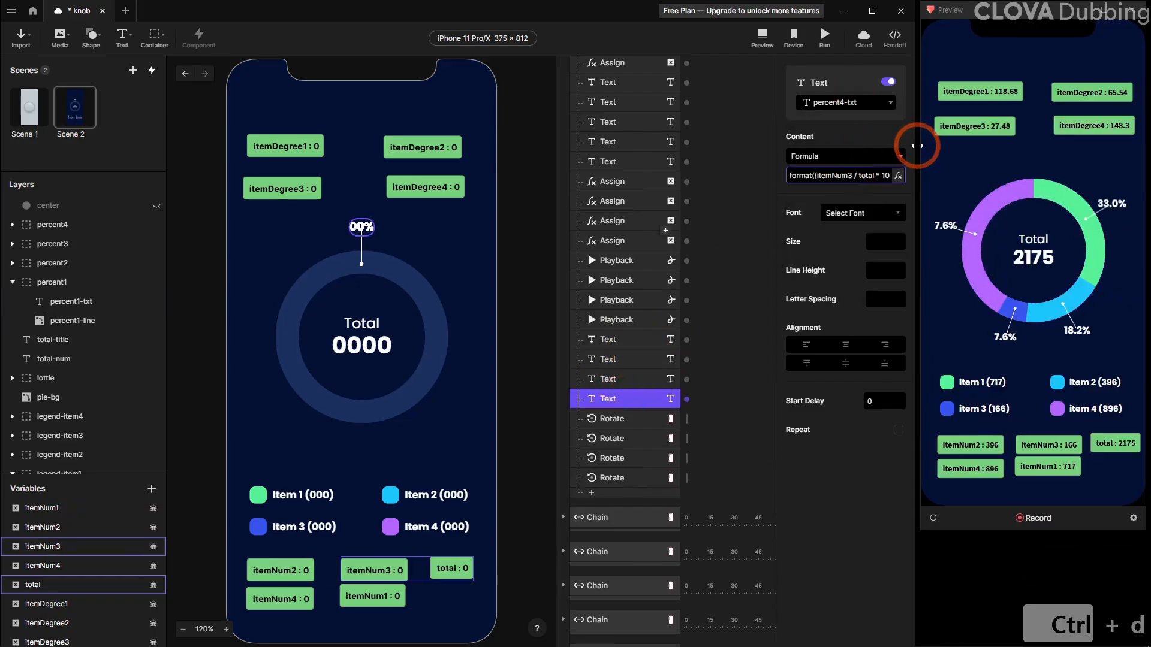
key("Return")
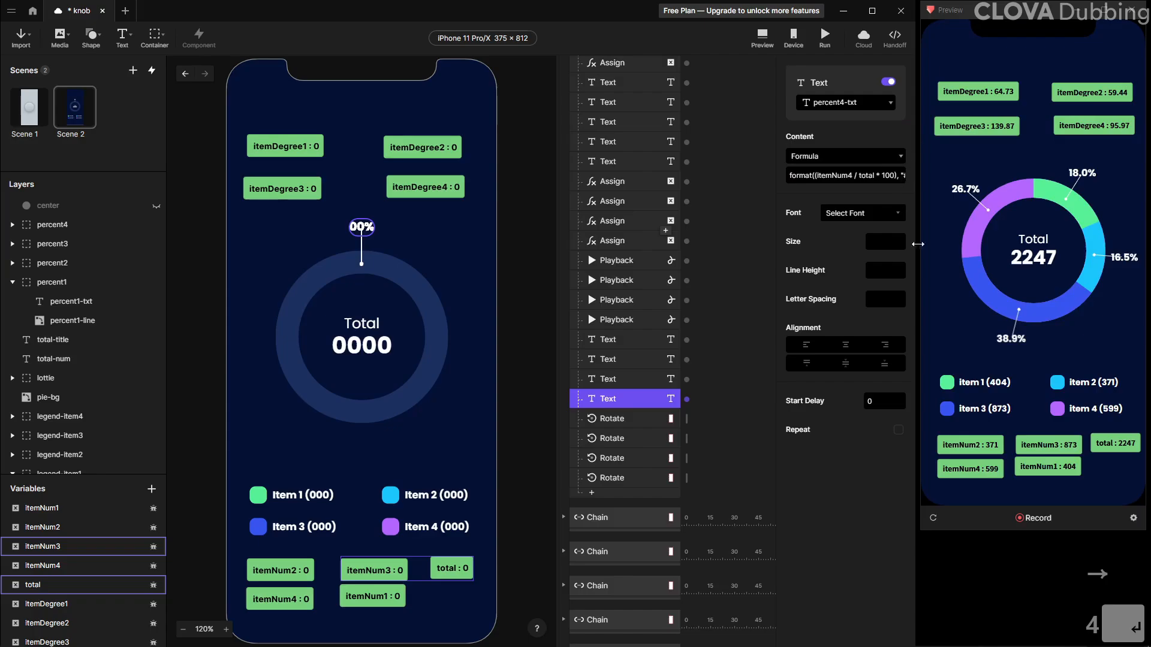
left_click(933, 518)
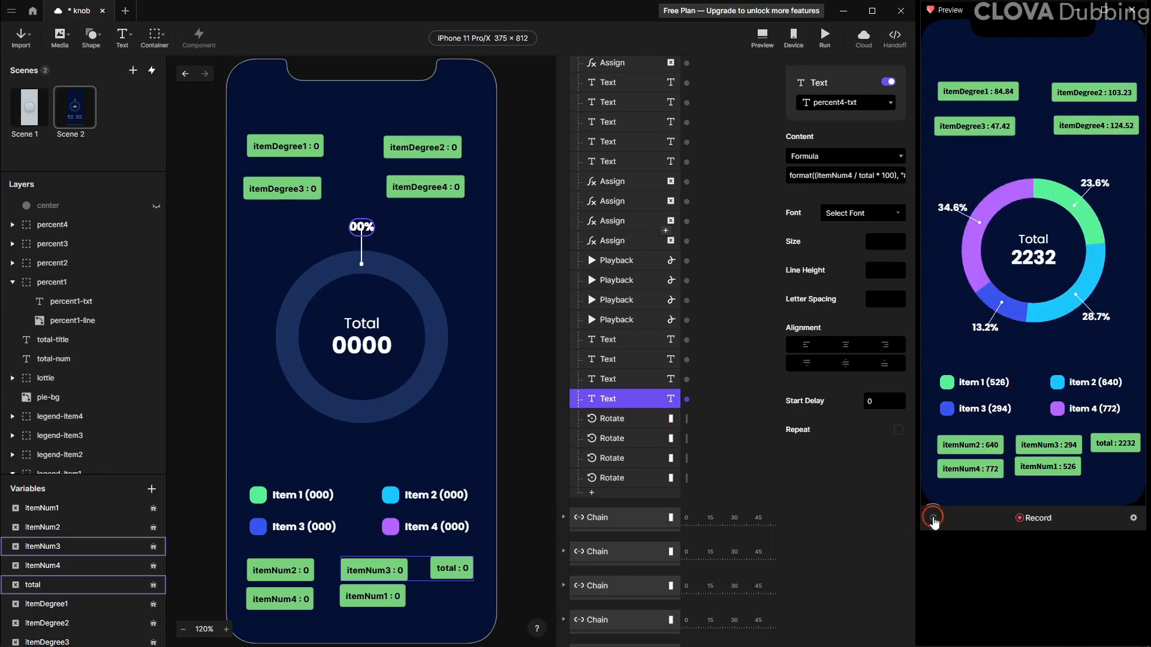
left_click(934, 519)
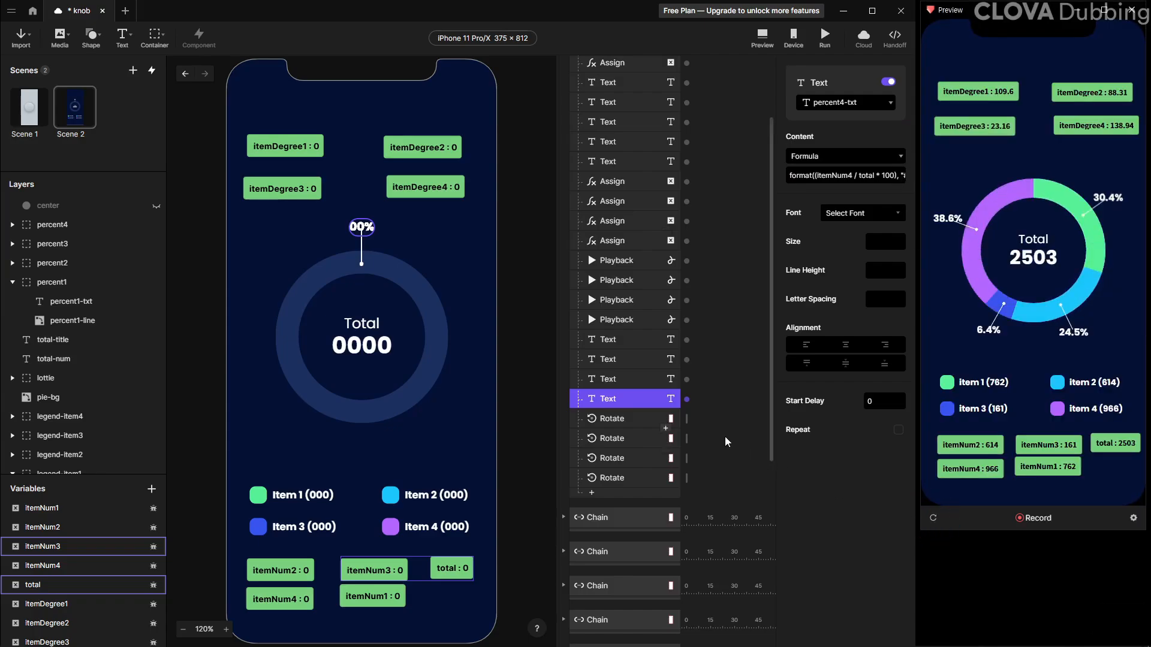
Add a Rotate response for the lottie layer set to Rotate To 135 with a duration of 0
left_click(632, 438)
left_click(613, 478)
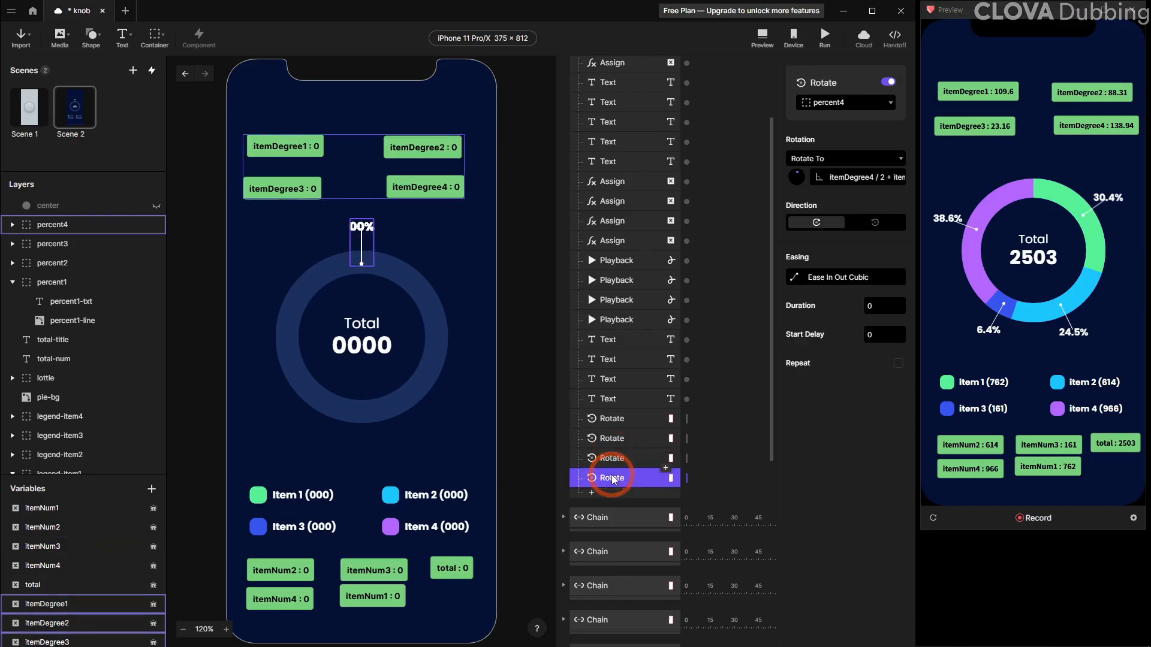
left_click(64, 404)
left_click(61, 382)
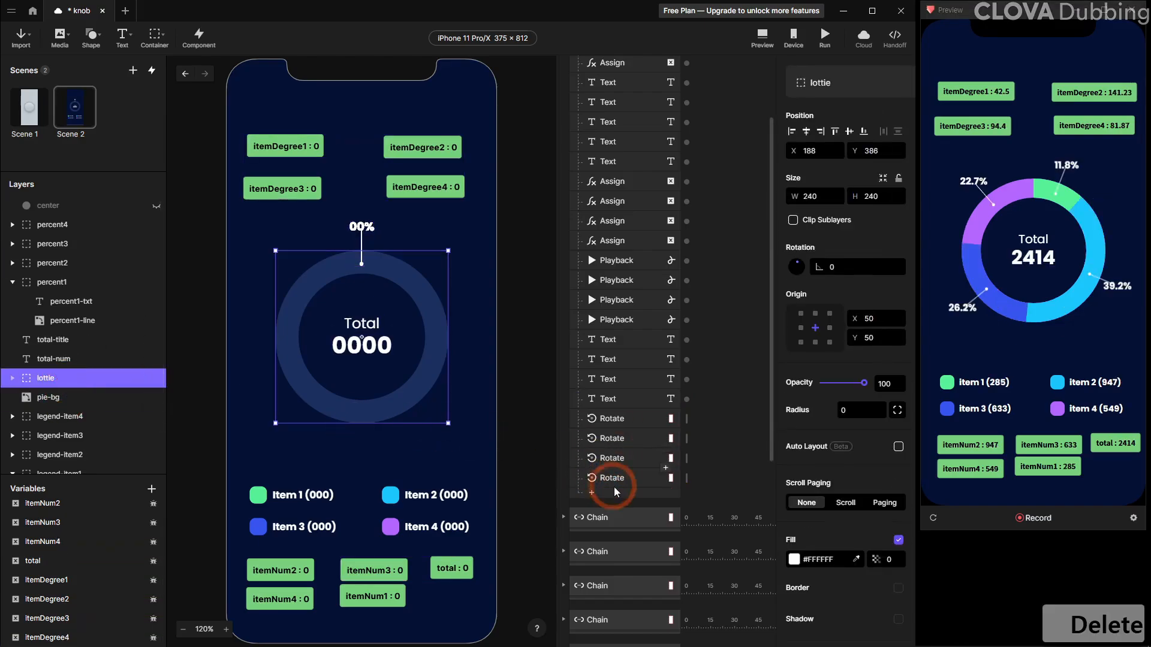
left_click(616, 489)
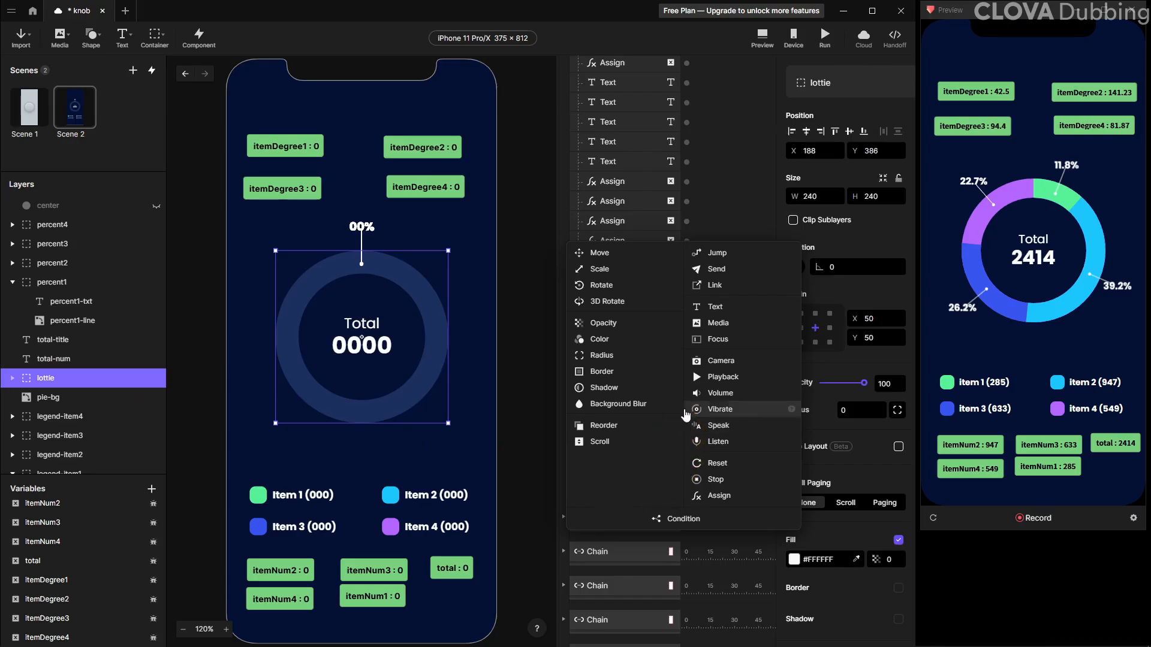
left_click(621, 288)
left_click(849, 160)
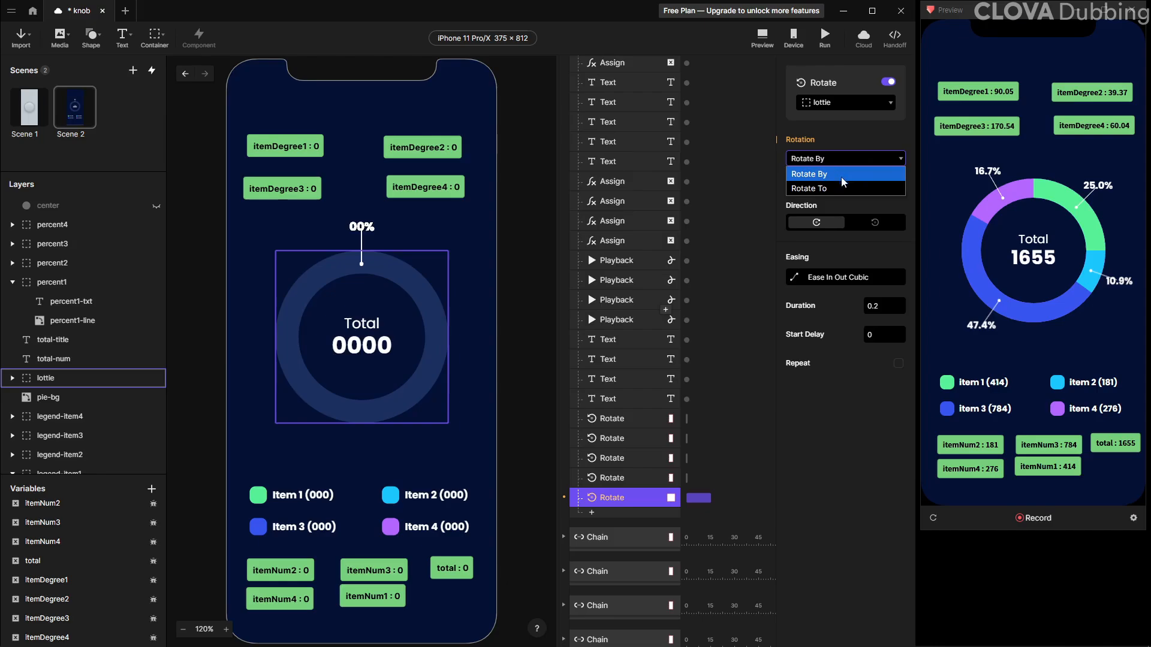
left_click(843, 187)
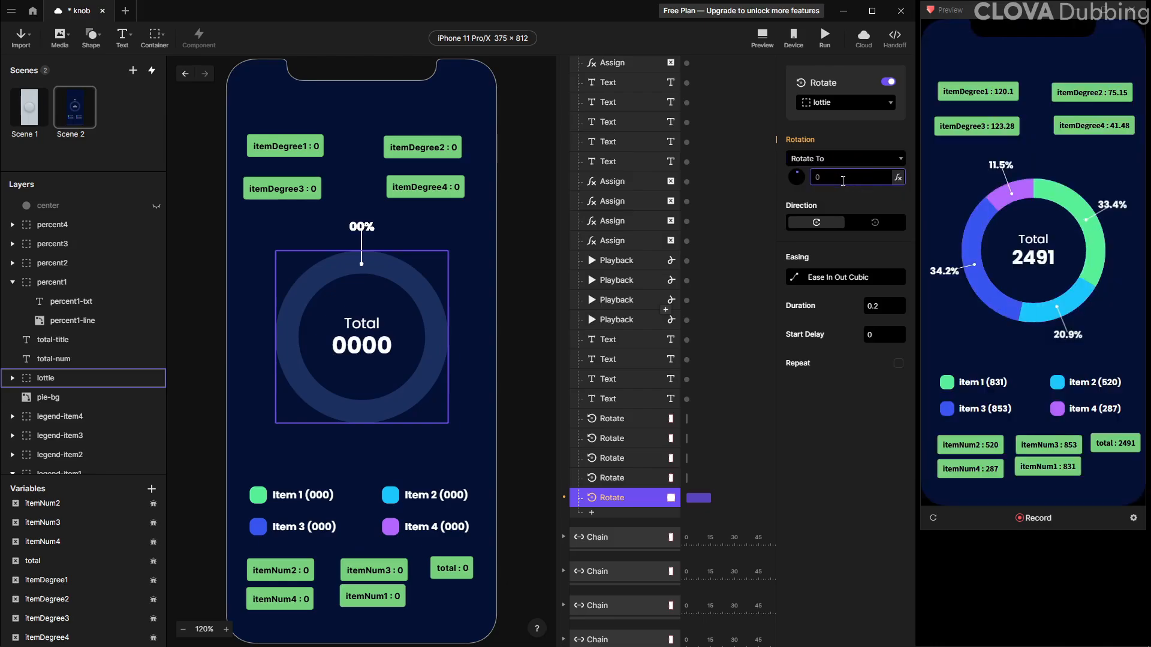
type("135")
key("Return")
left_click(865, 306)
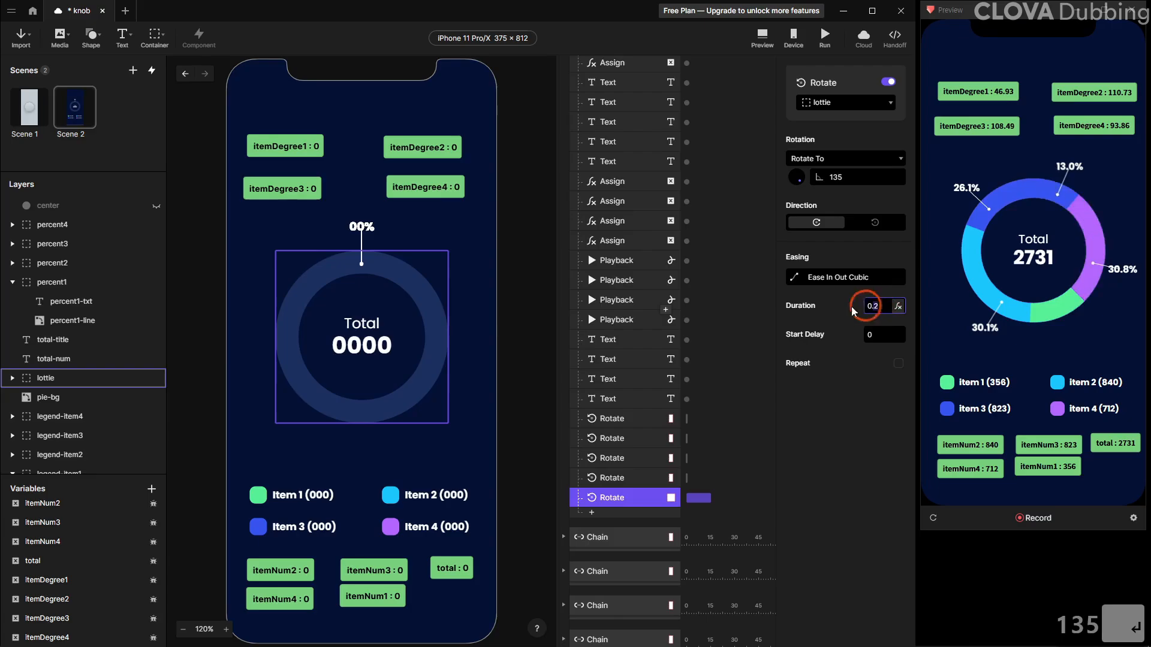
type("0")
key("Return")
Duplicate the lottie Rotate response and set the copy's rotation to 0
left_click(619, 499)
key("ctrl+d")
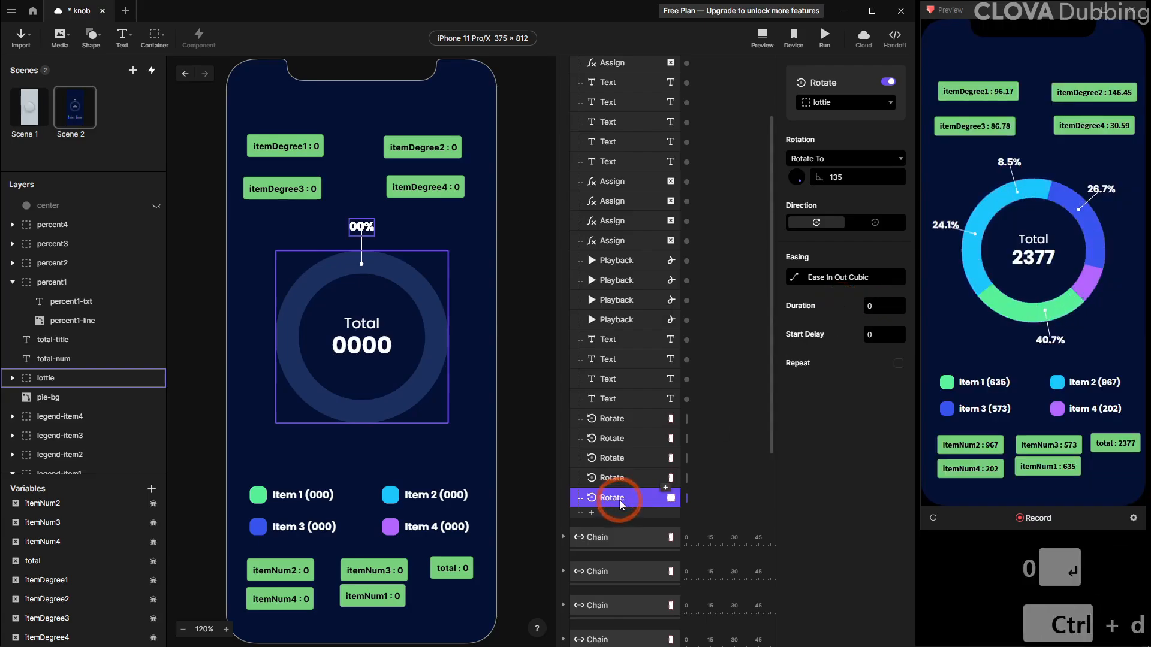
type("0")
key("Return")
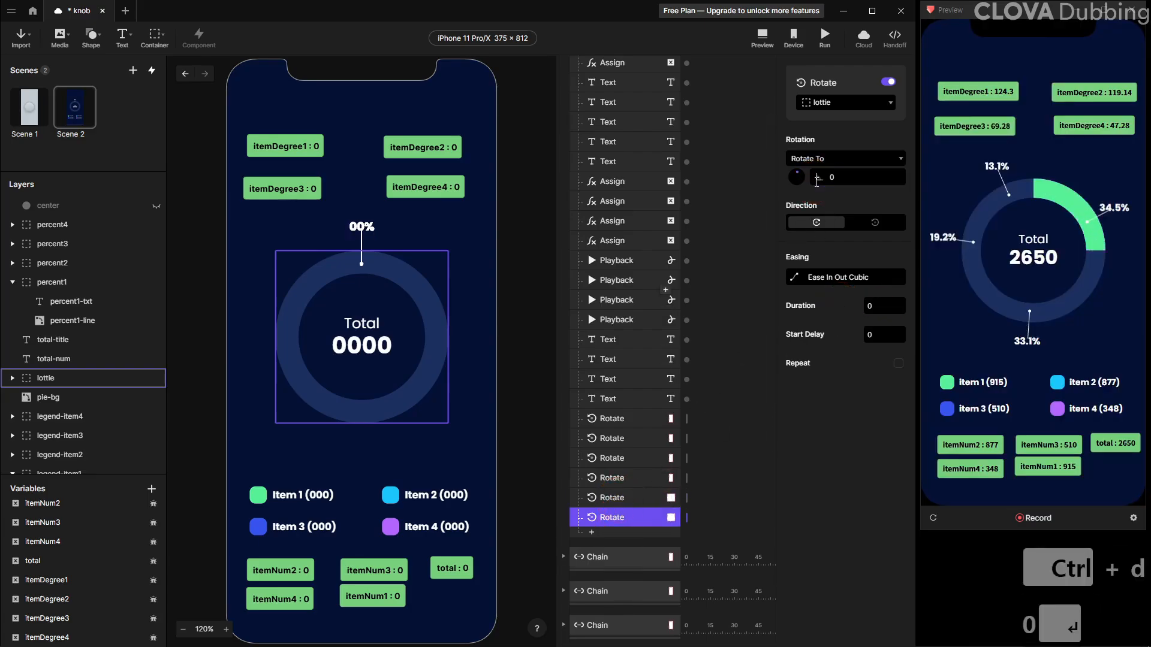
Set the copied lottie rotation's duration to 1 and reload the preview
left_click(782, 311)
type("1")
key("Return")
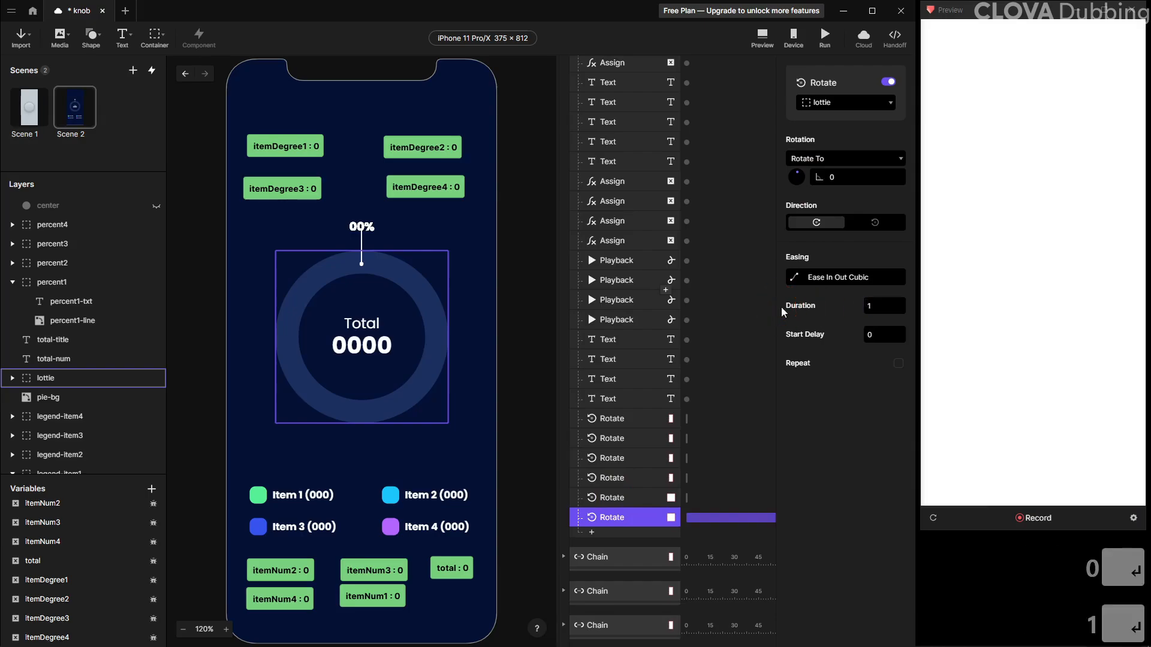
left_click(934, 518)
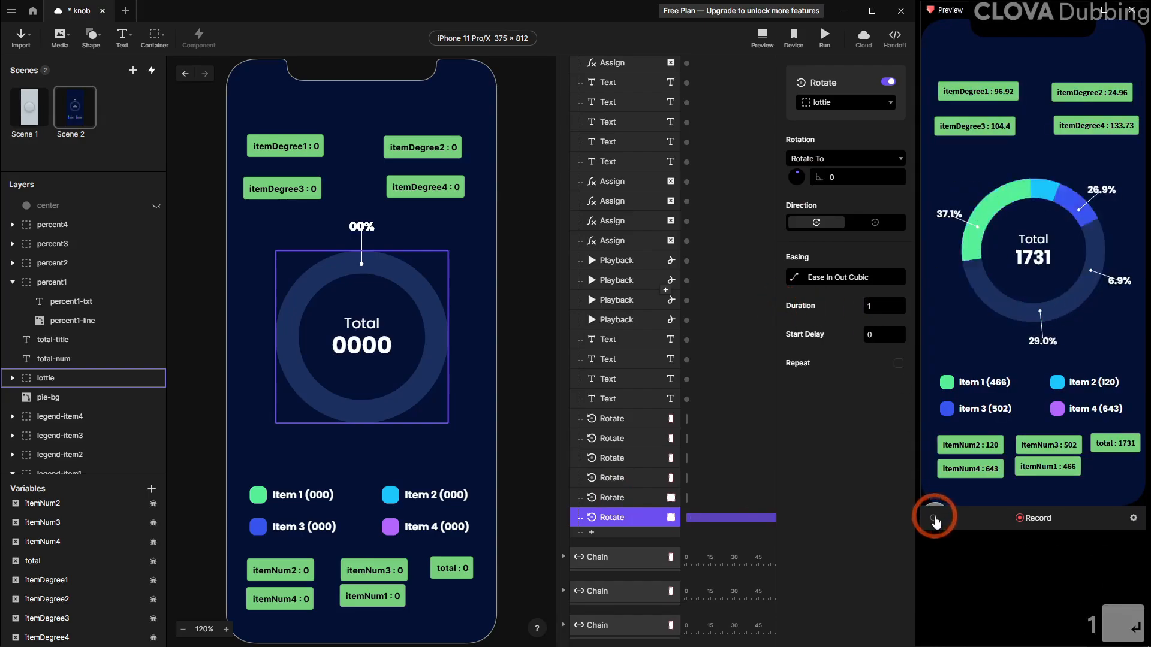
Change the lottie rotation's duration to 1.1 and reload the preview
left_click(886, 308)
type(".1")
key("Return")
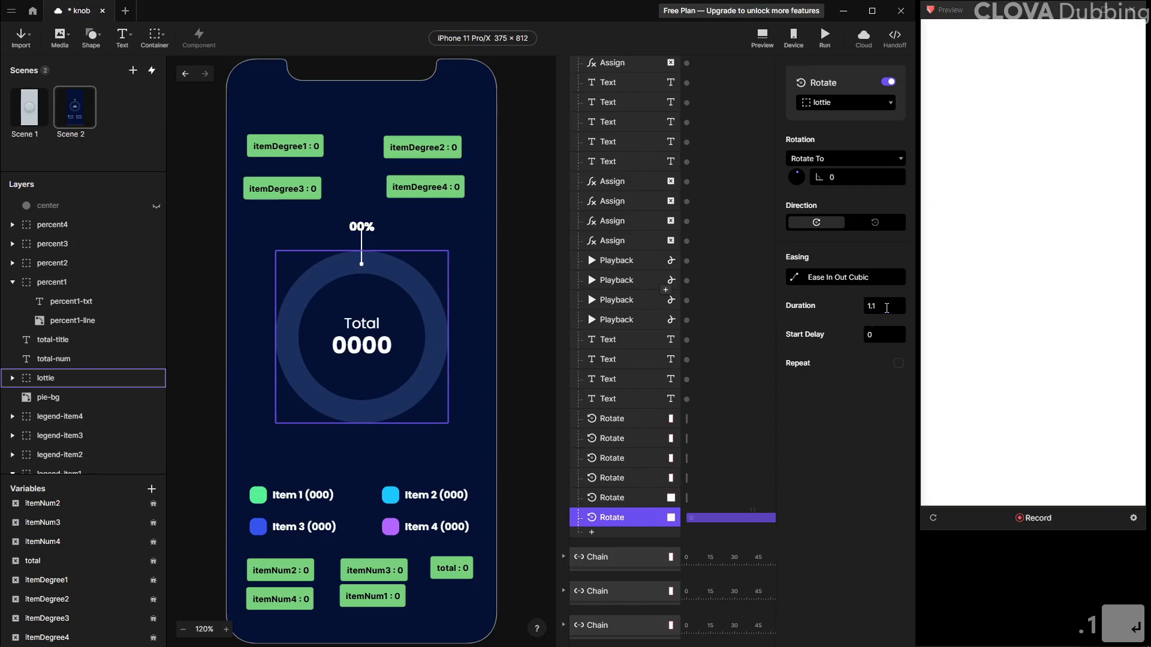
left_click(934, 517)
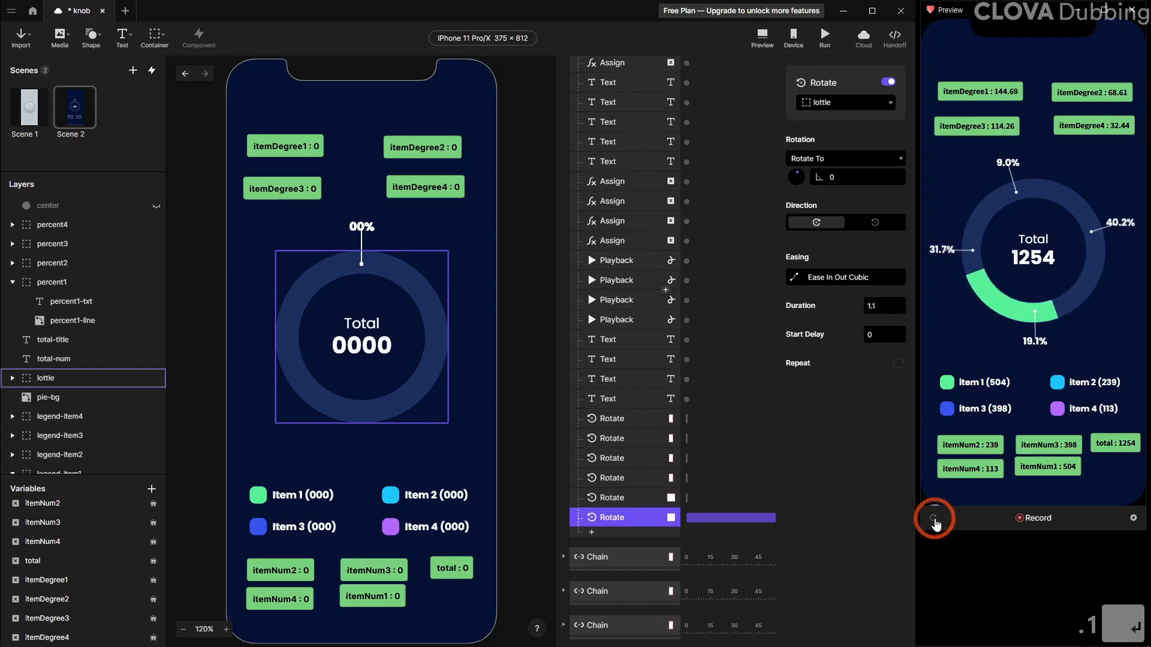
left_click(935, 520)
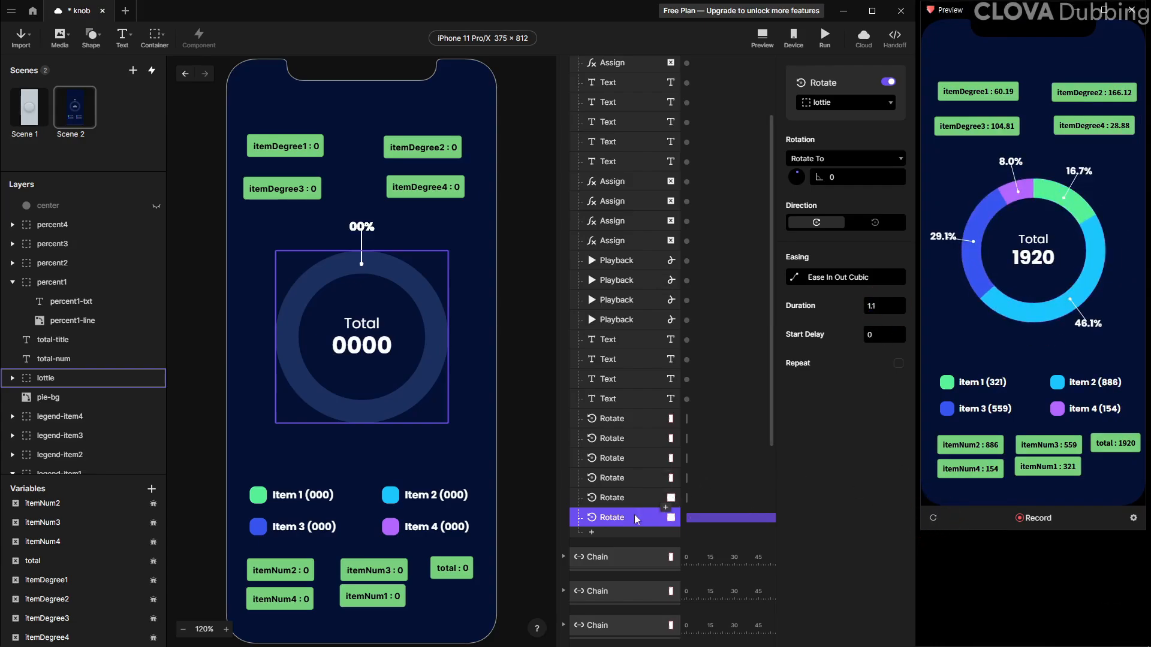
Add an Opacity response for the percent1 layer with a start delay of 0.8
scroll(633, 515, "down", 2)
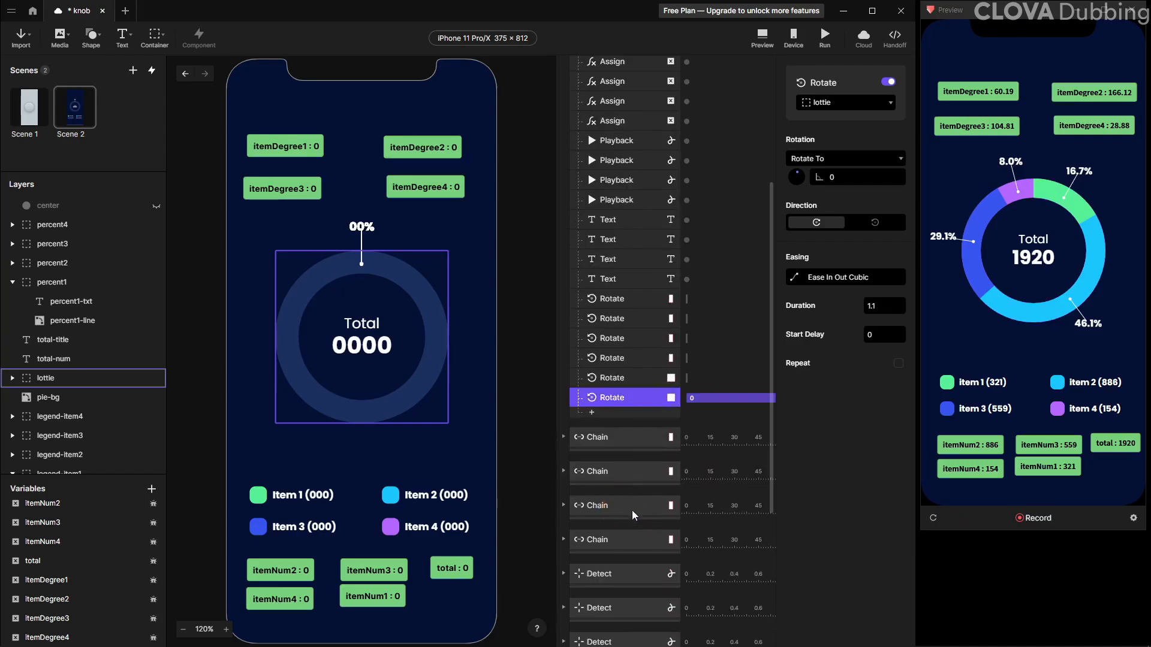
left_click(50, 282)
left_click(574, 393)
left_click(663, 413)
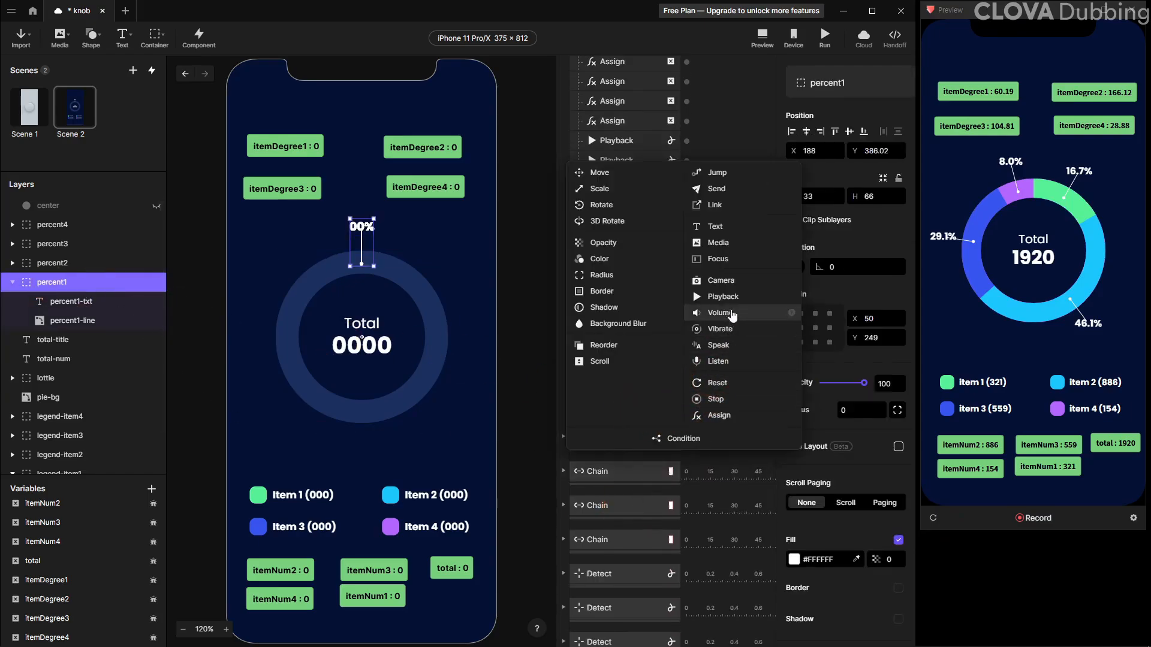
left_click(603, 242)
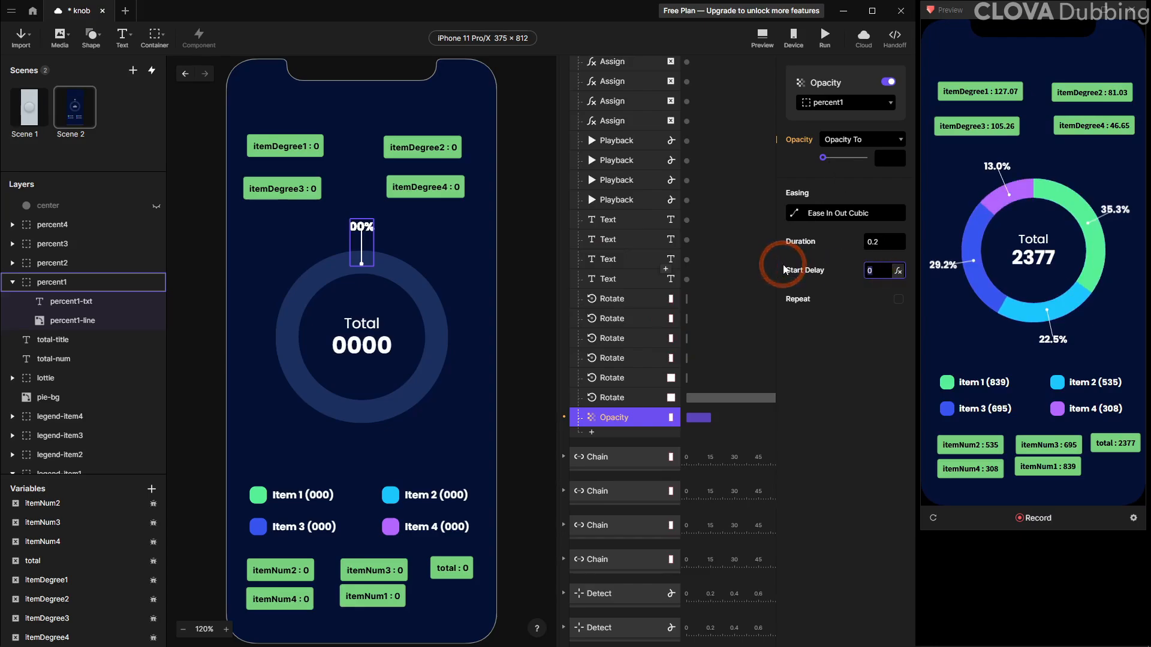
type("0.")
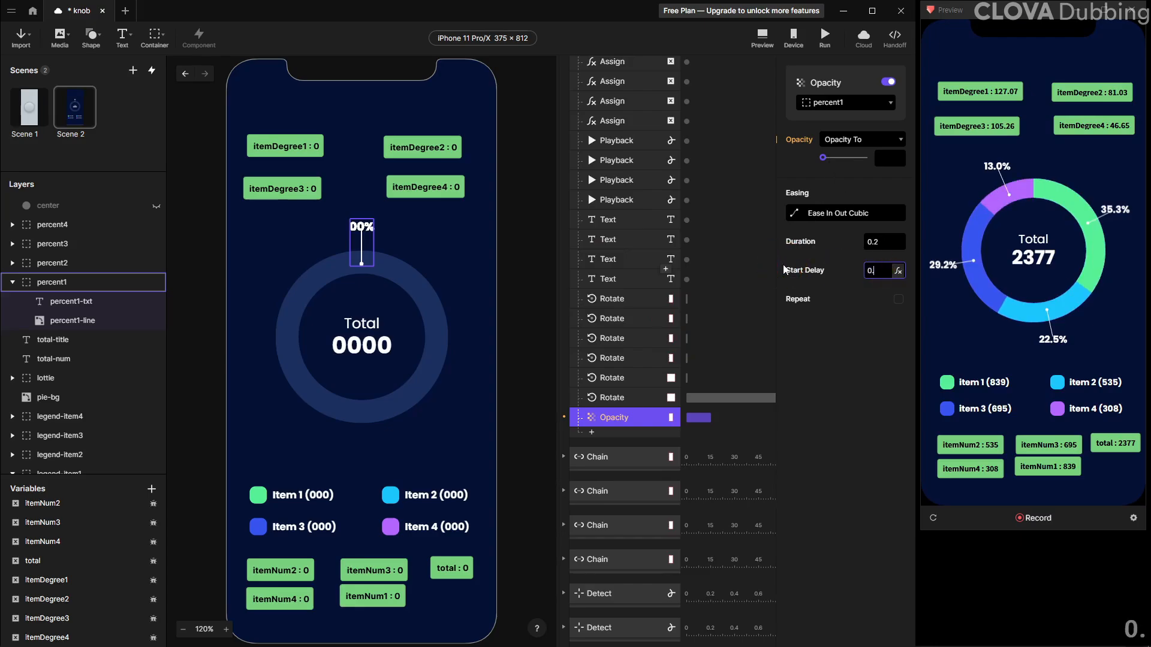
type("8")
key("Return")
Select the percent1 through percent4 layers and set their opacity to 0
left_click(78, 282)
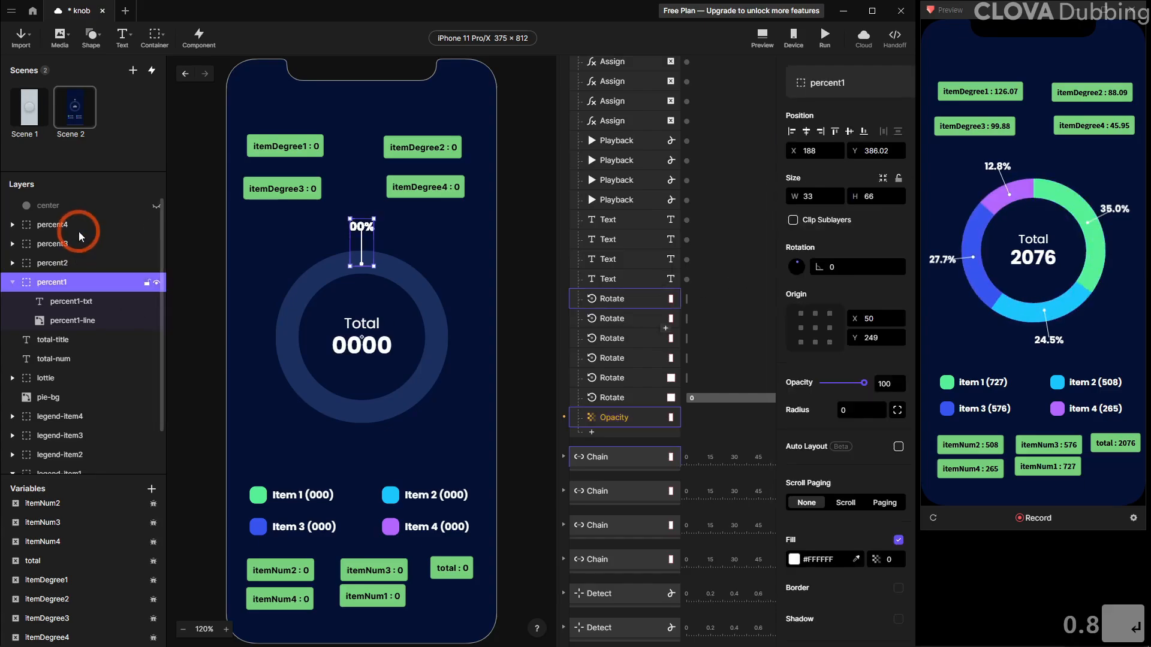
left_click(80, 229, "shift")
left_click(807, 378)
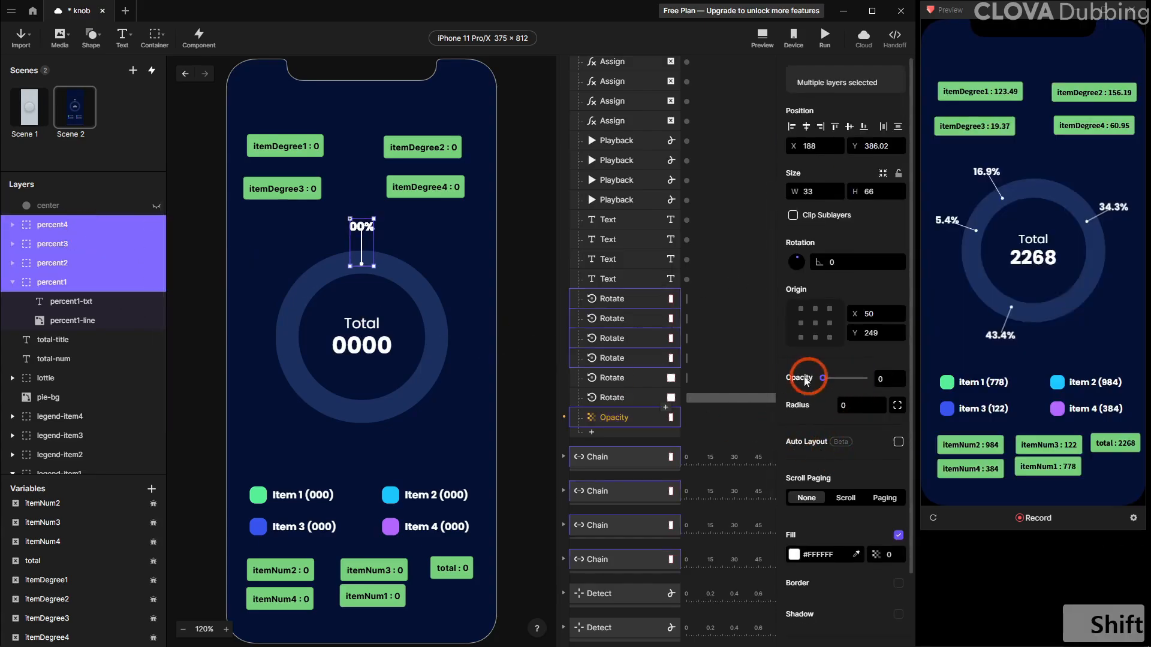
Set the percent1 Opacity response's target opacity to 100
left_click(615, 417)
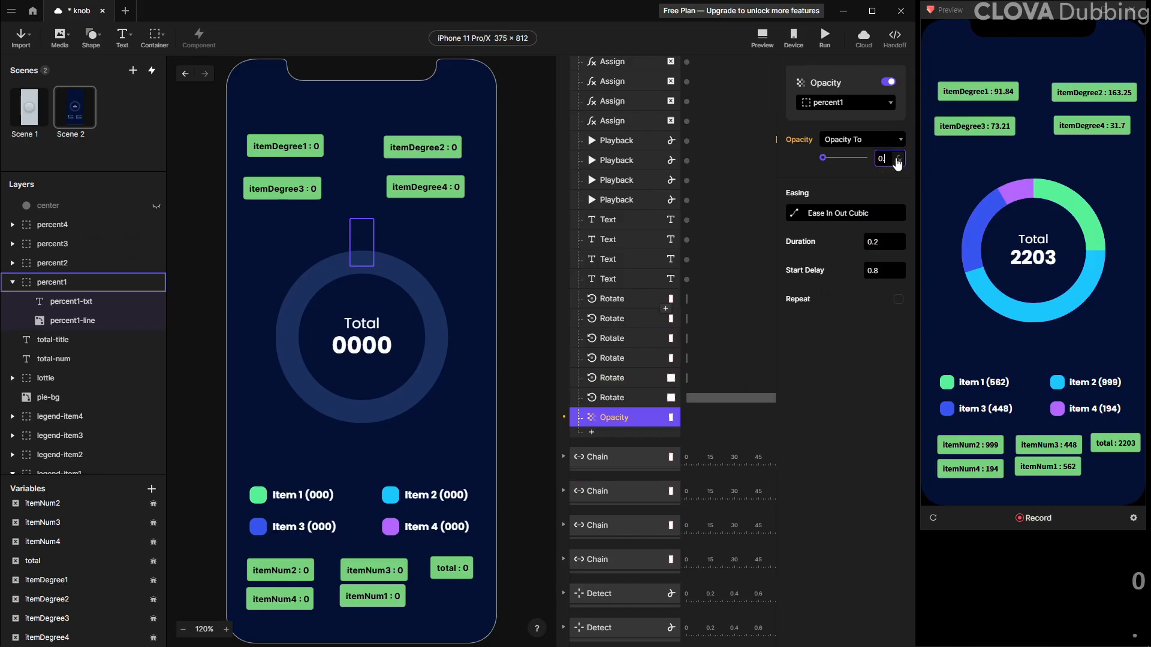
key("ctrl+a")
type("100")
key("Return")
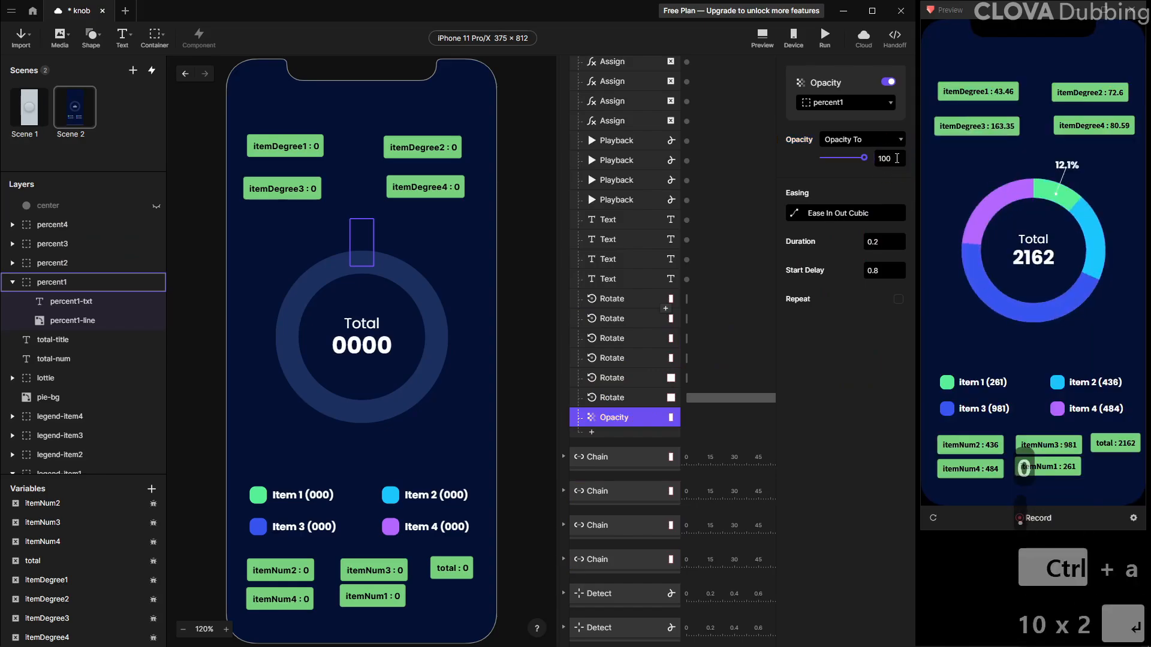
Duplicate the percent1 Opacity response and retarget the copy to percent2
left_click(654, 417)
key("ctrl+d")
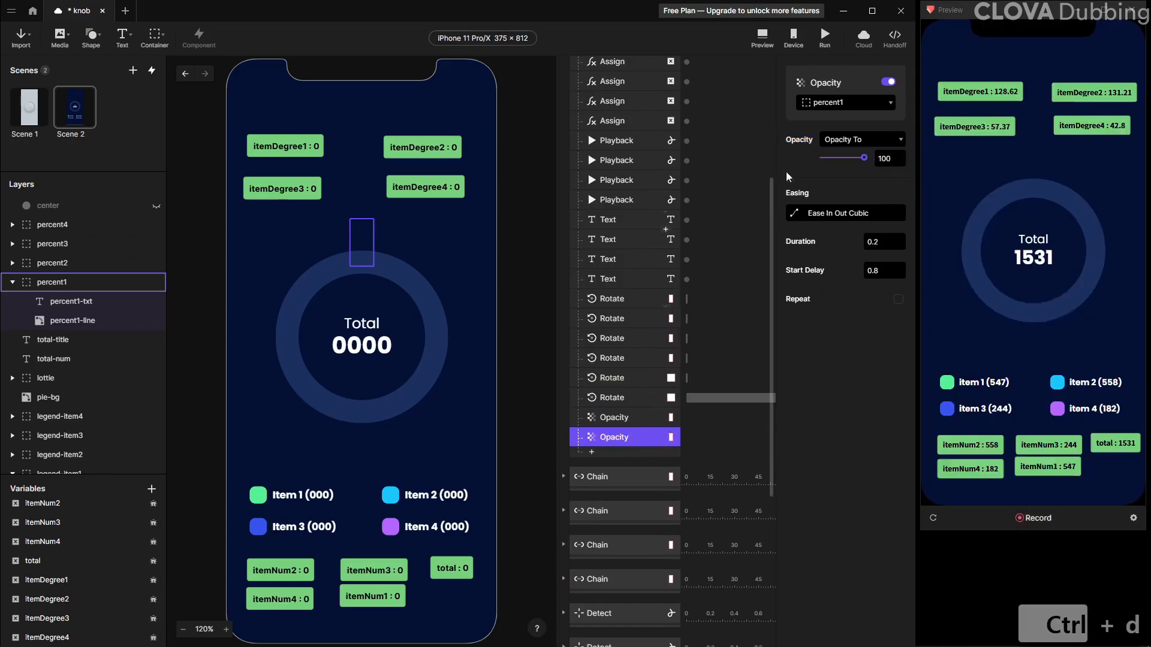
left_click(841, 104)
left_click(831, 249)
Duplicate the percent2 Opacity response and retarget the copy to percent3
key("ctrl+d")
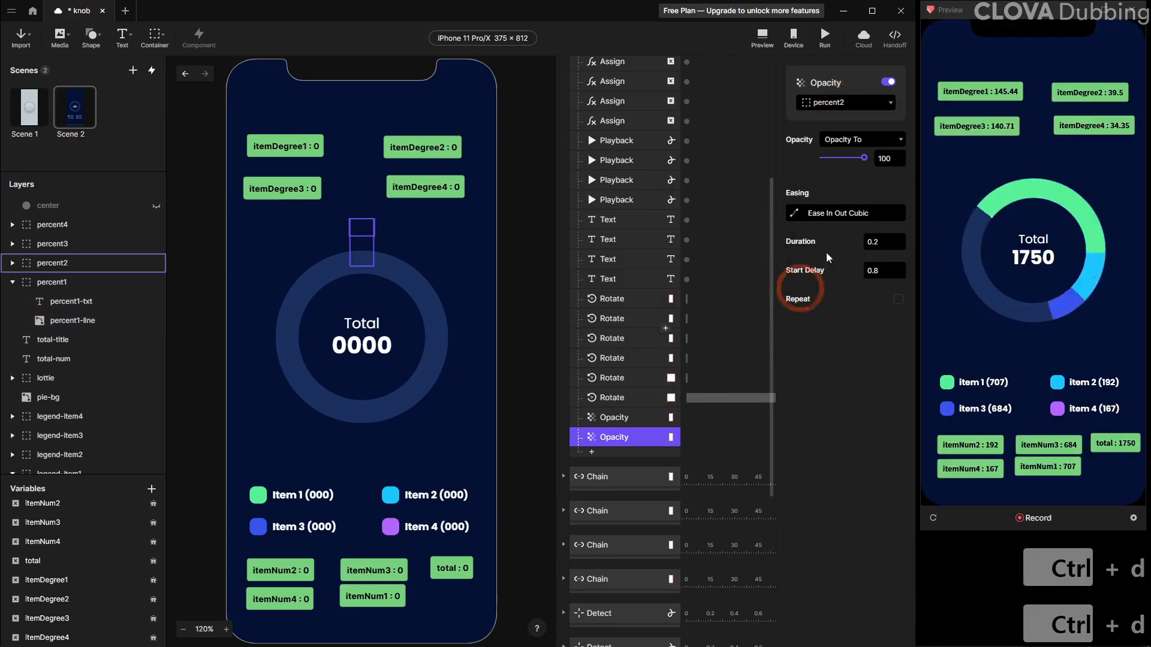
left_click(832, 104)
left_click(835, 213)
Duplicate the percent3 Opacity response, retarget the copy to percent4, and reload the preview
left_click(624, 457)
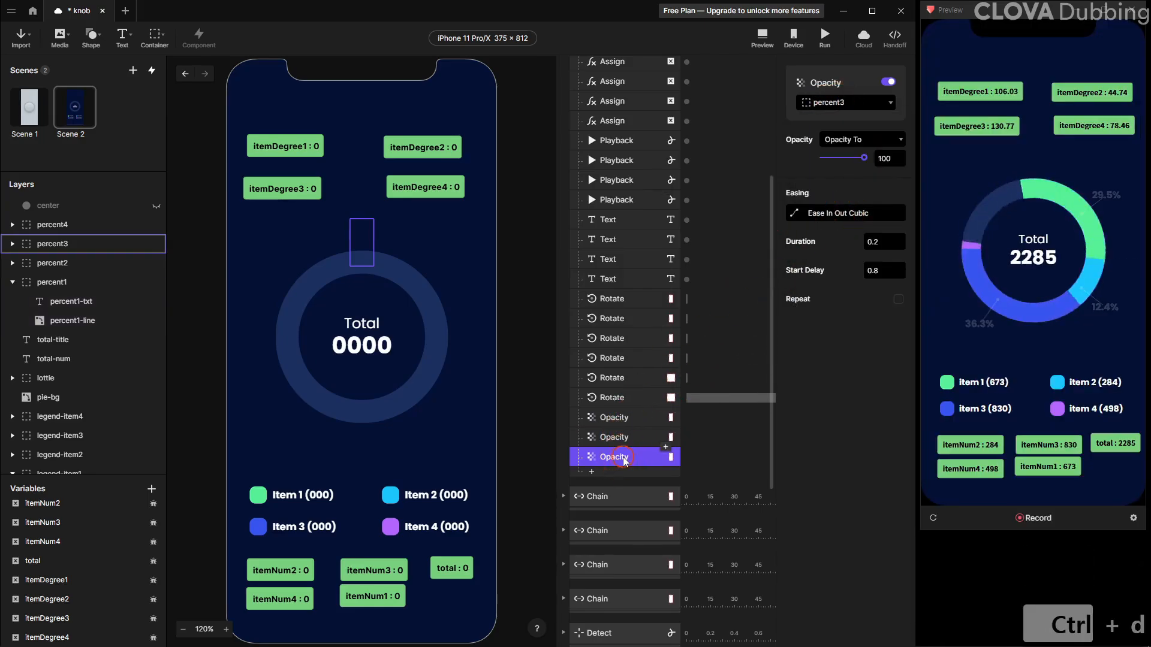
key("ctrl+d")
left_click(864, 106)
left_click(827, 146)
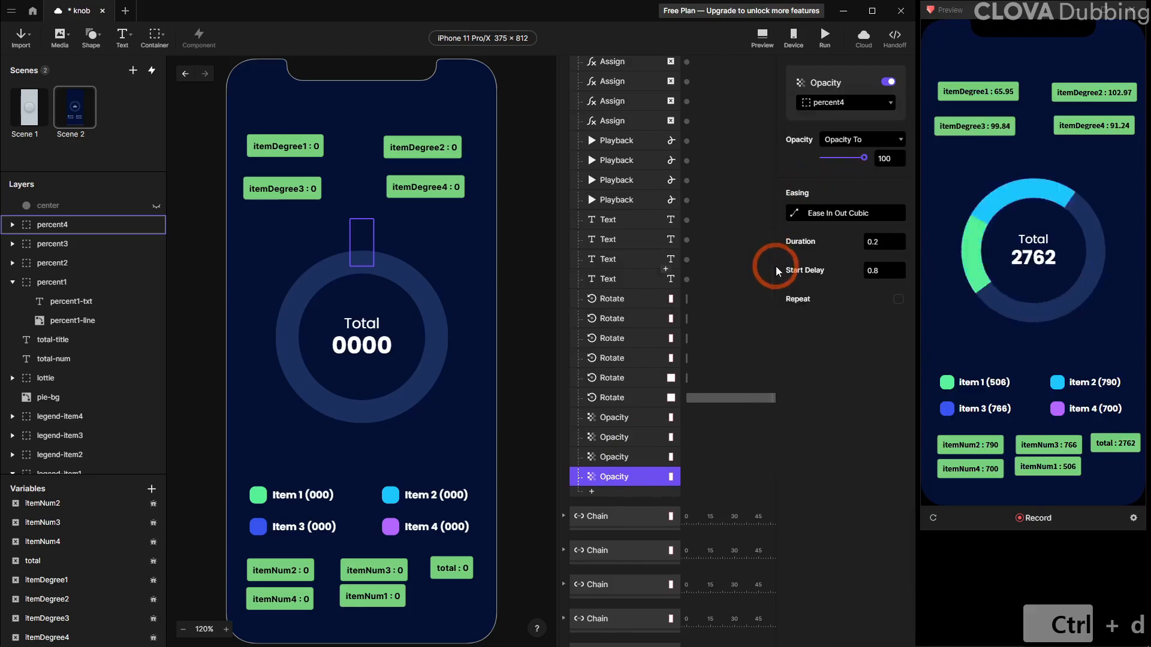
left_click(934, 518)
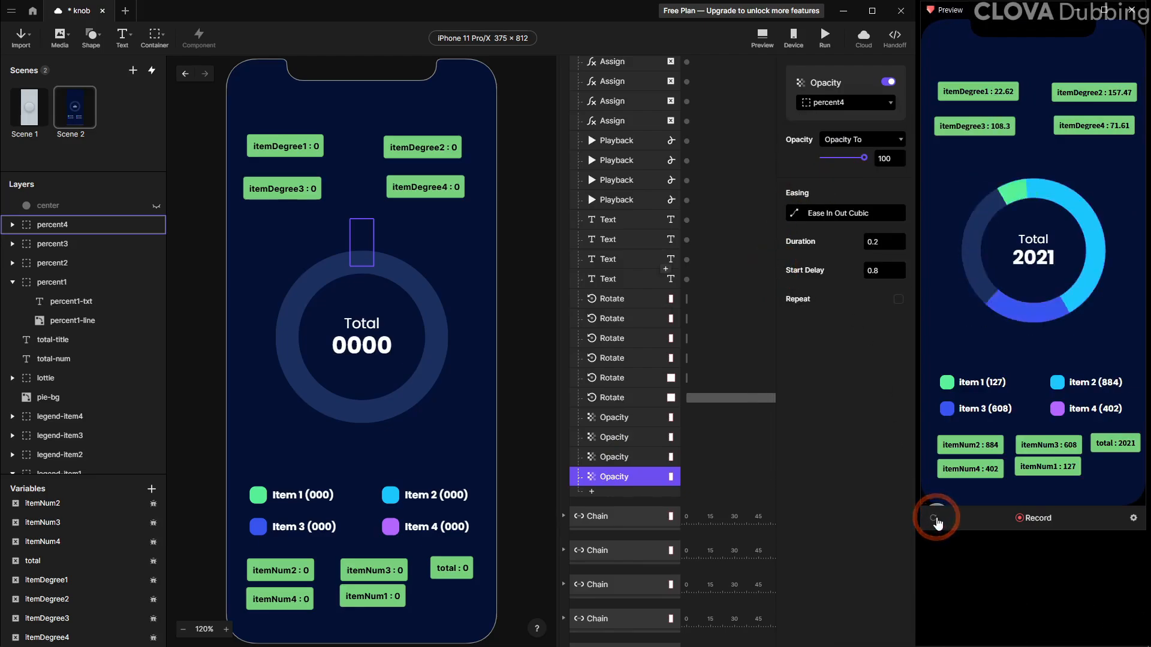
Set the start delays of the percent2, percent3 and percent4 Opacity responses to 0.9, 1 and 1.1 seconds
left_click(627, 437)
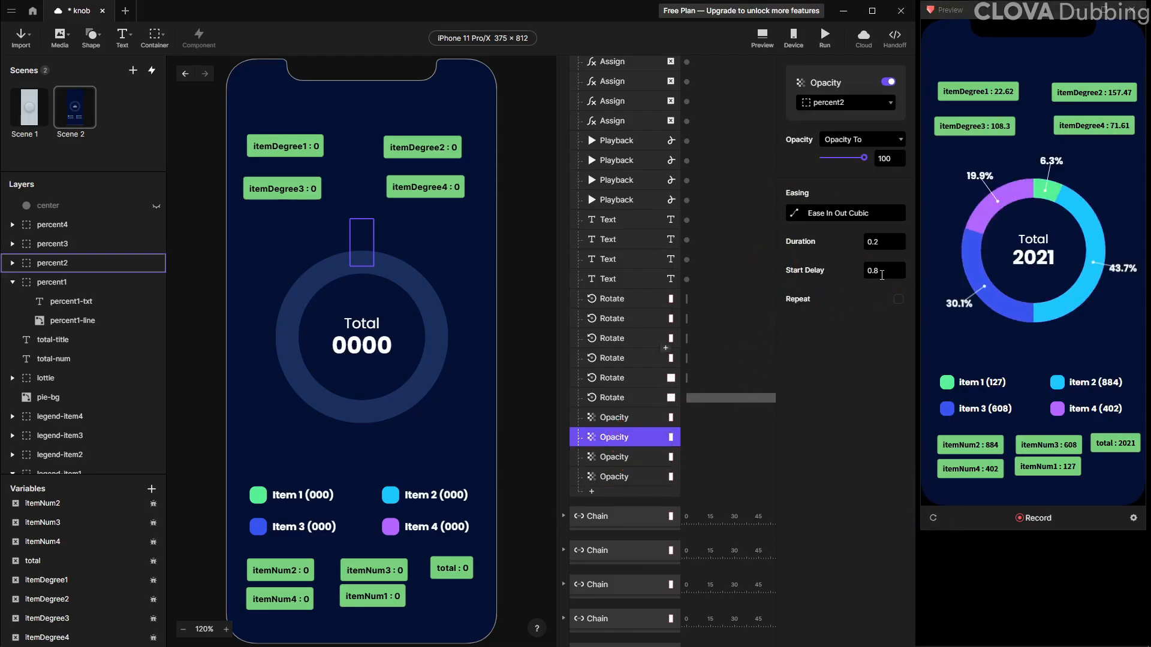
key("Return")
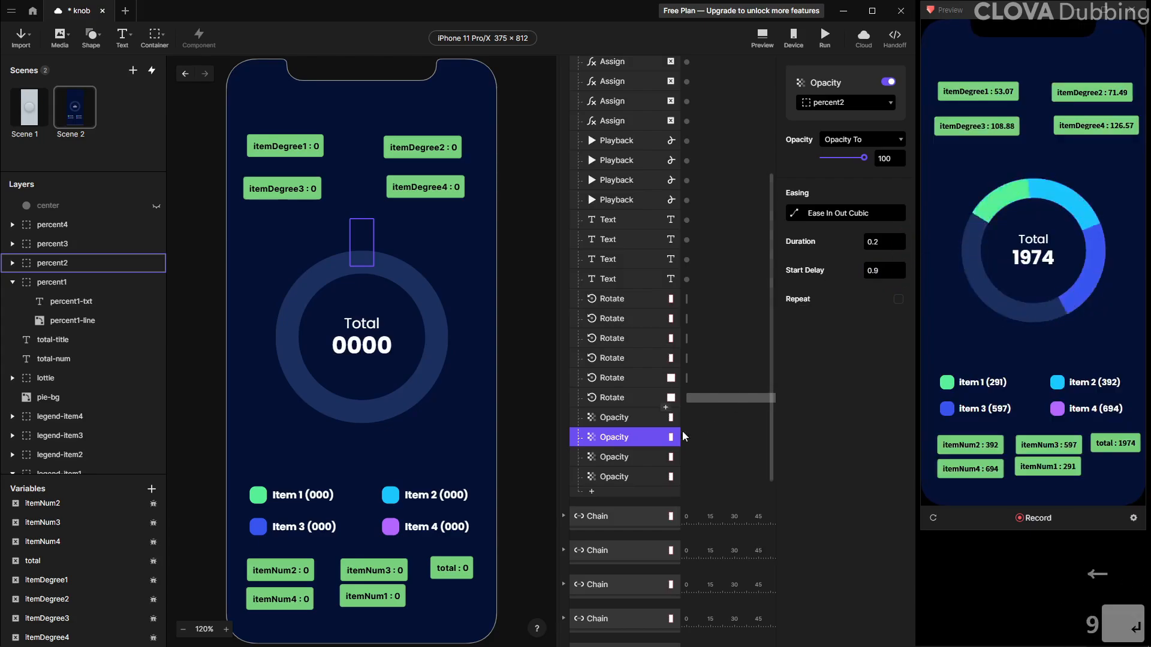
left_click(626, 456)
double_click(864, 271)
type("1")
key("Return")
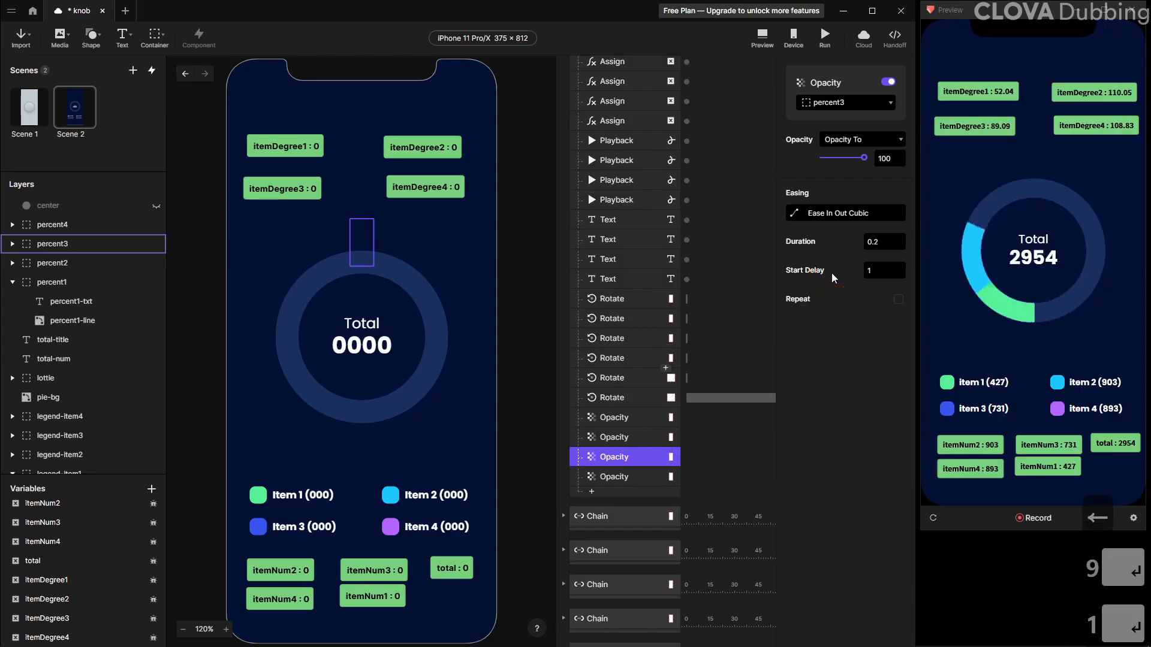
left_click(627, 477)
double_click(873, 271)
type("1.1")
key("Return")
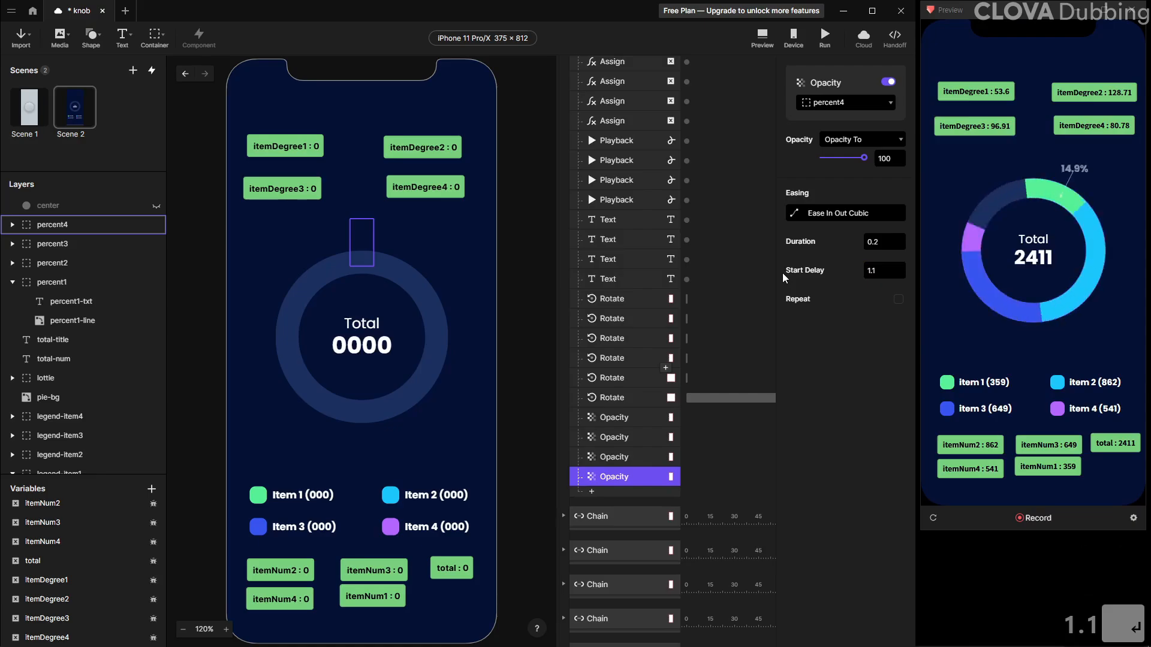
Reload the preview to check the staggered percentage label fade-ins
left_click(929, 519)
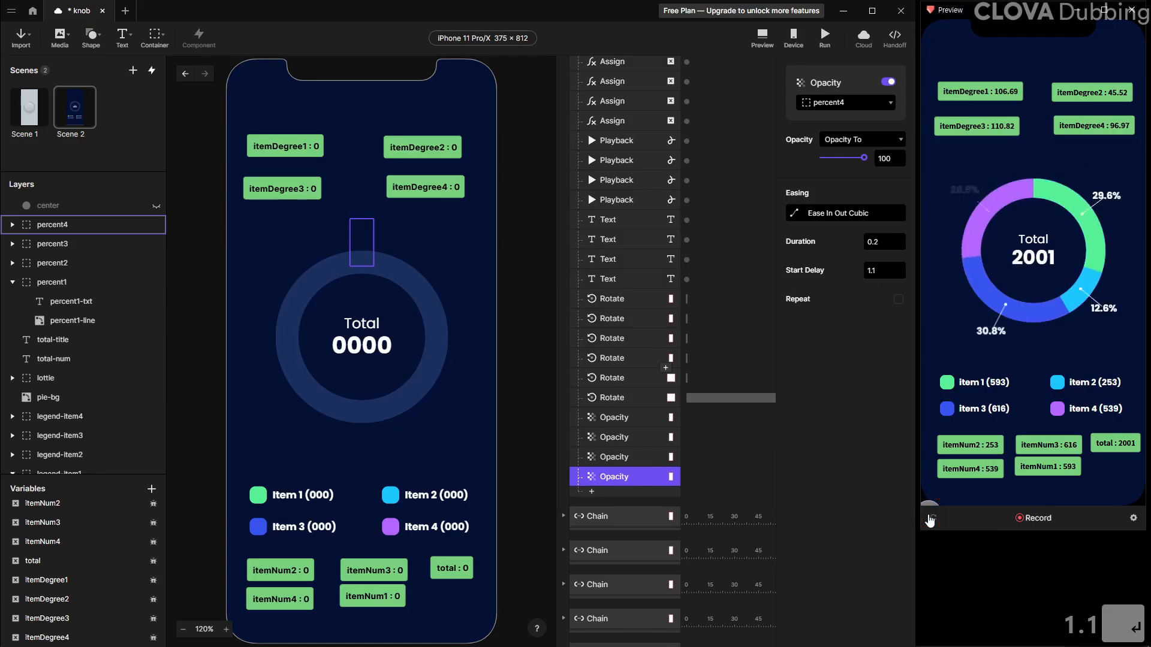
left_click(929, 519)
left_click(930, 519)
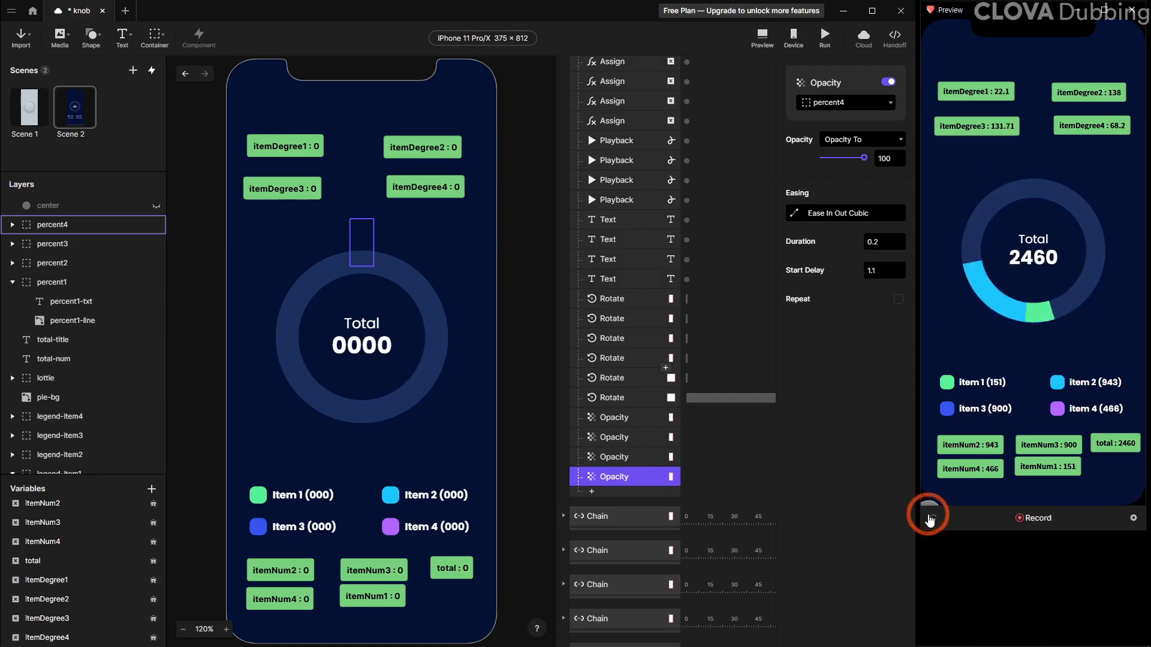
Hide the on-screen display of all ItemNum, total and ItemDegree variables, then reload the preview to check
left_click(153, 504)
left_click(153, 523)
left_click(153, 542)
left_click(153, 561)
left_click(153, 580)
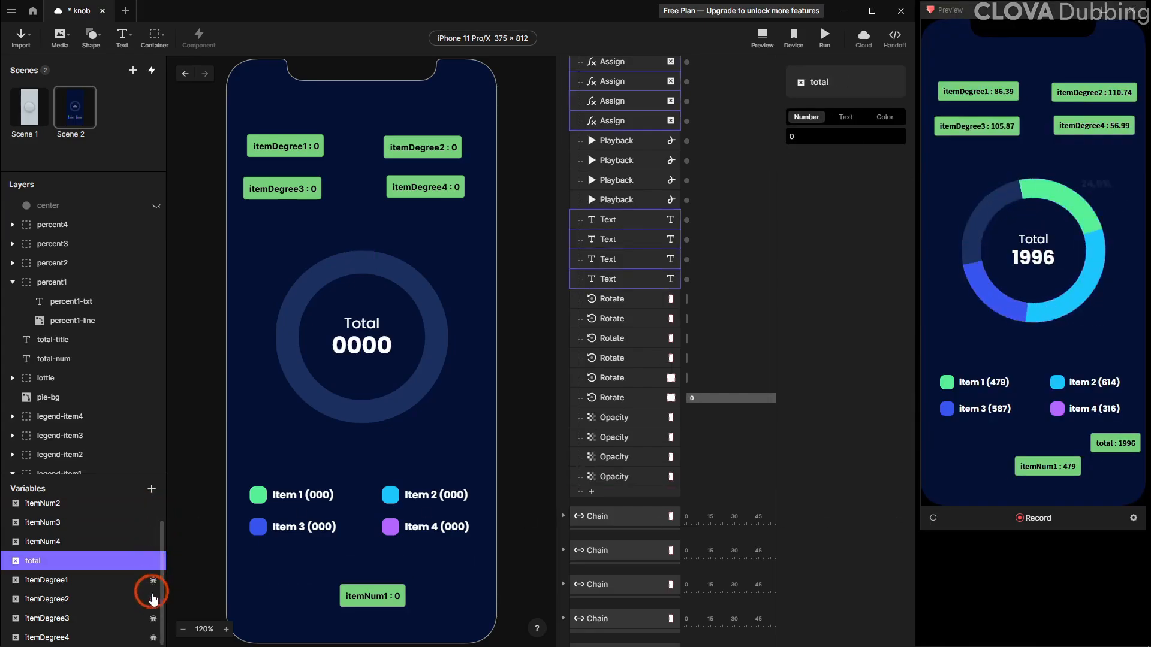
left_click(153, 600)
left_click(153, 619)
left_click(153, 640)
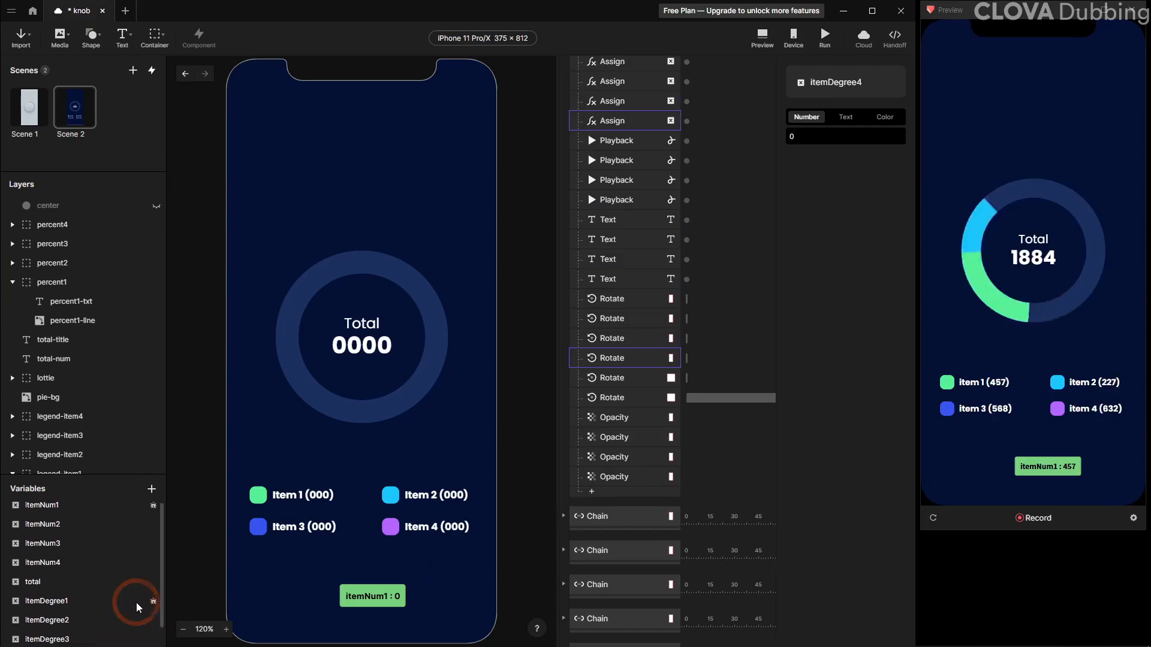
scroll(136, 602, "up", 1)
left_click(153, 508)
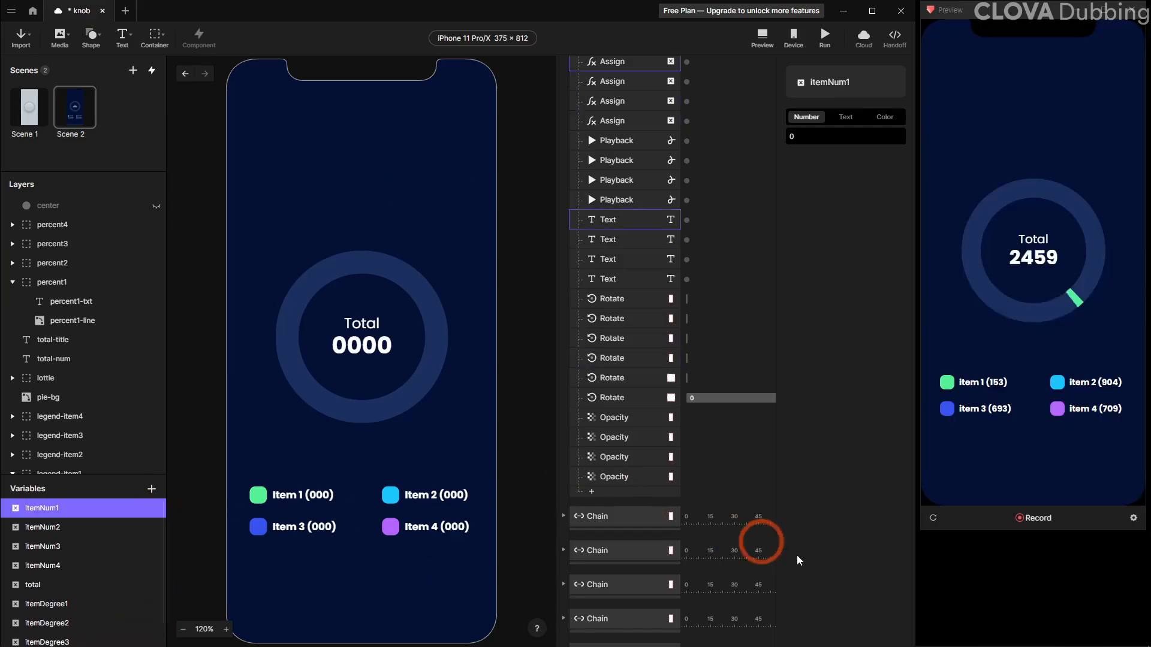
left_click(934, 523)
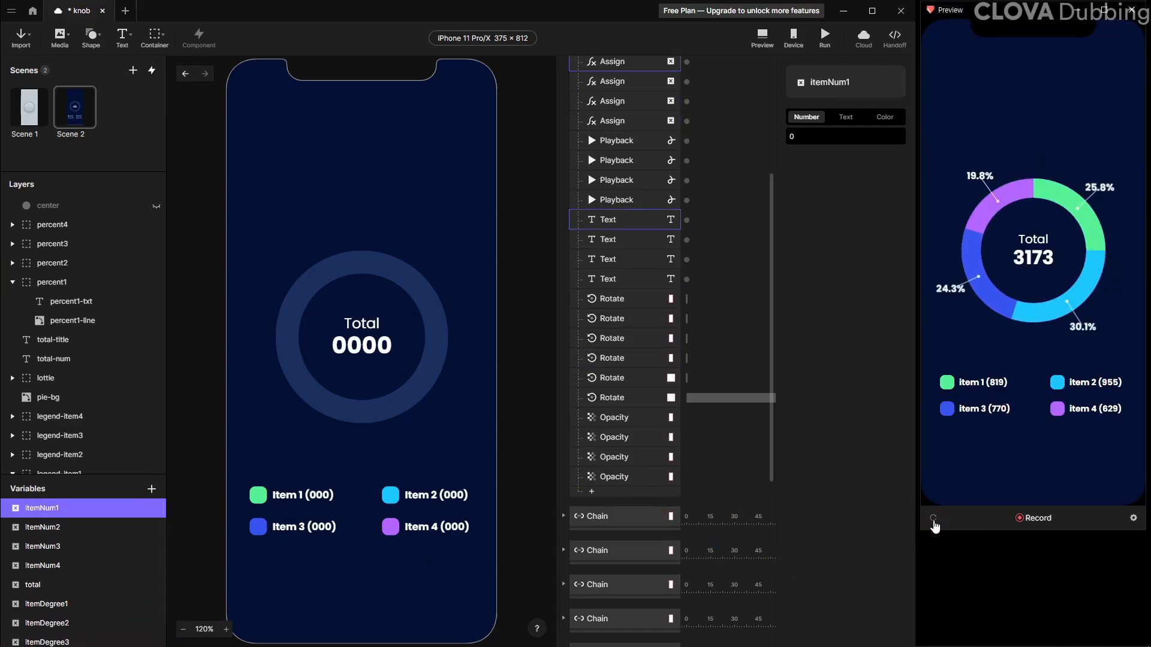
left_click(934, 522)
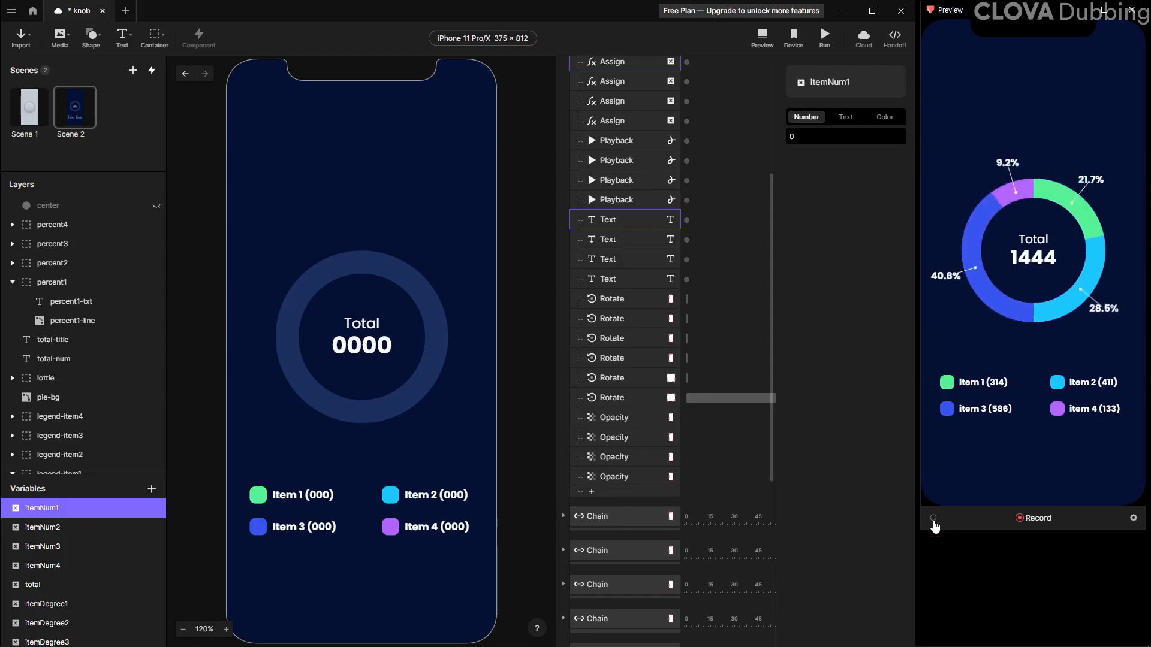
Select the four percent text layers together and enable their fill with colour #041134
left_click(362, 324)
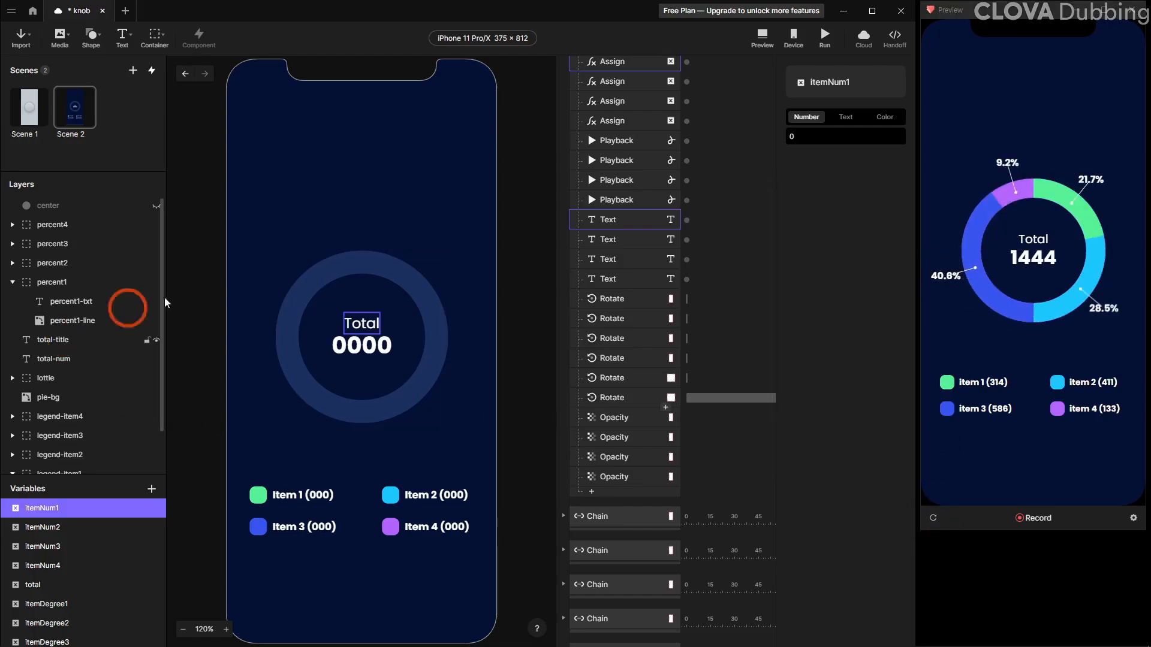
left_click(69, 305)
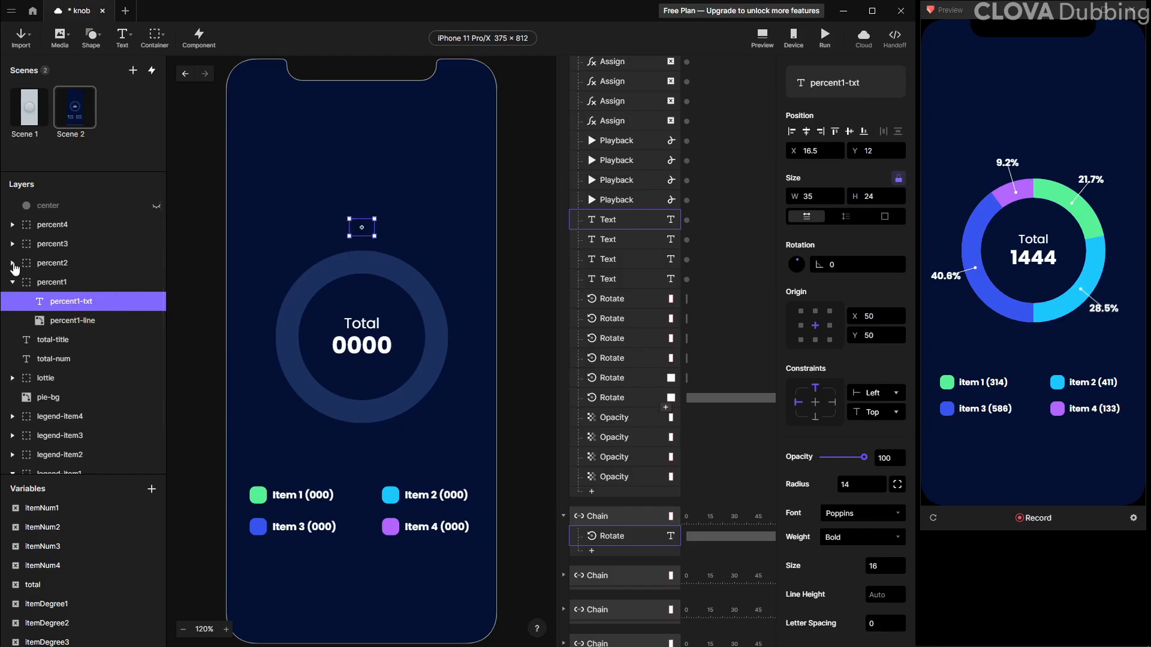
left_click(12, 264)
left_click(66, 282, "ctrl")
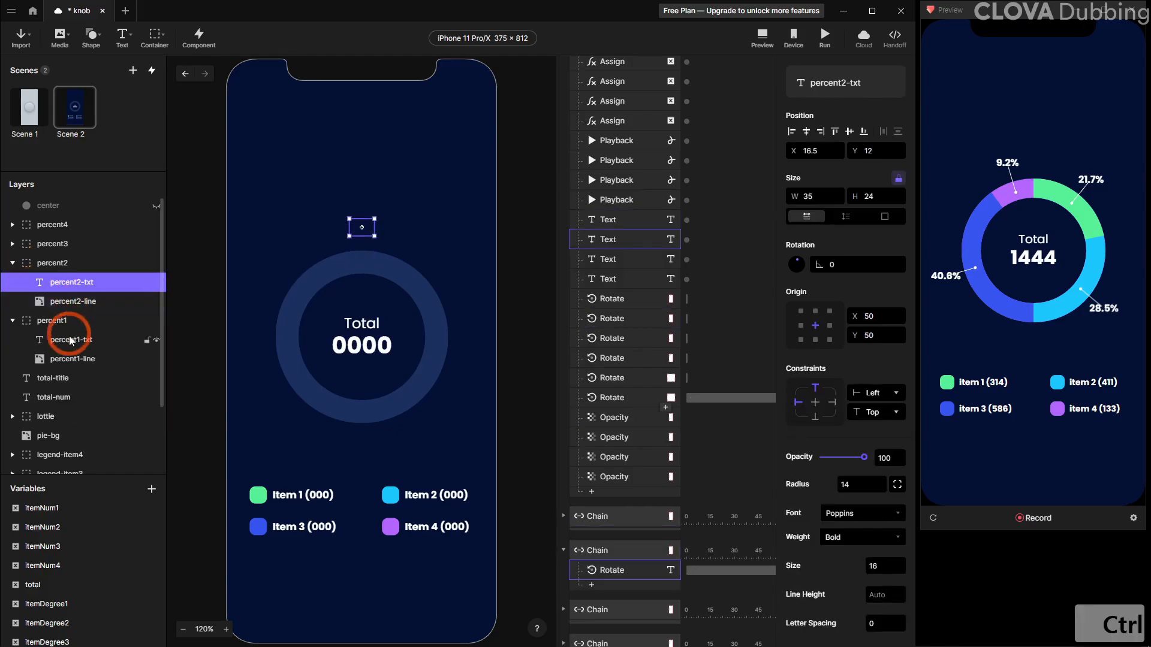
left_click(13, 245)
left_click(12, 225)
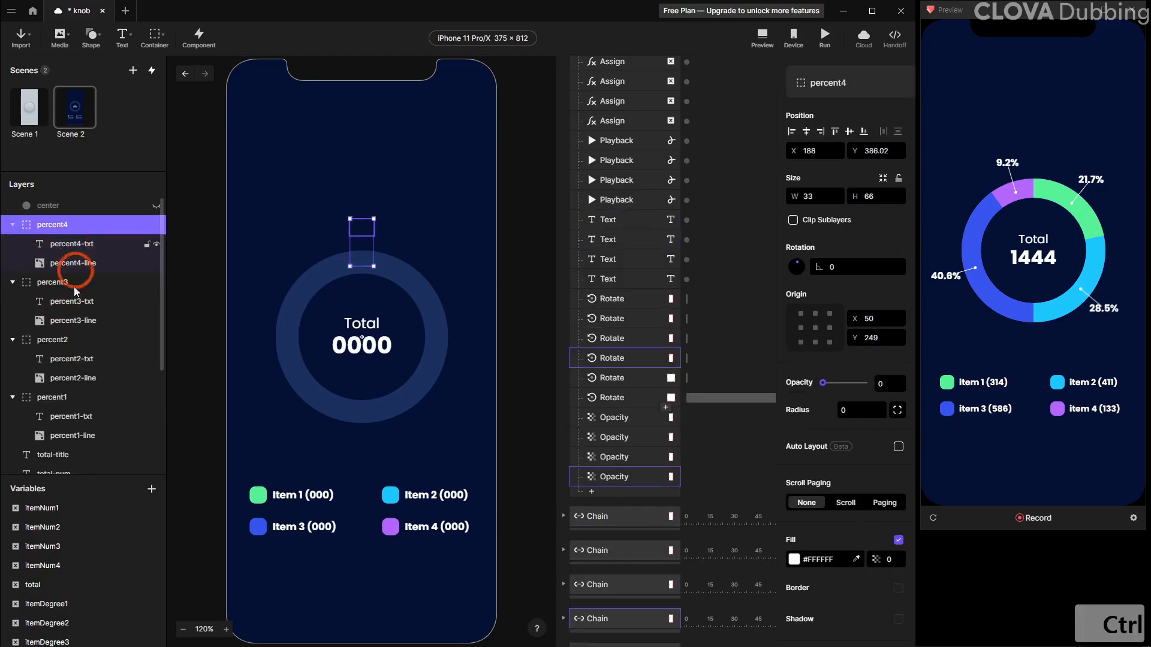
left_click(71, 243, "ctrl")
left_click(72, 301, "ctrl")
left_click(72, 359, "ctrl")
left_click(71, 416, "ctrl")
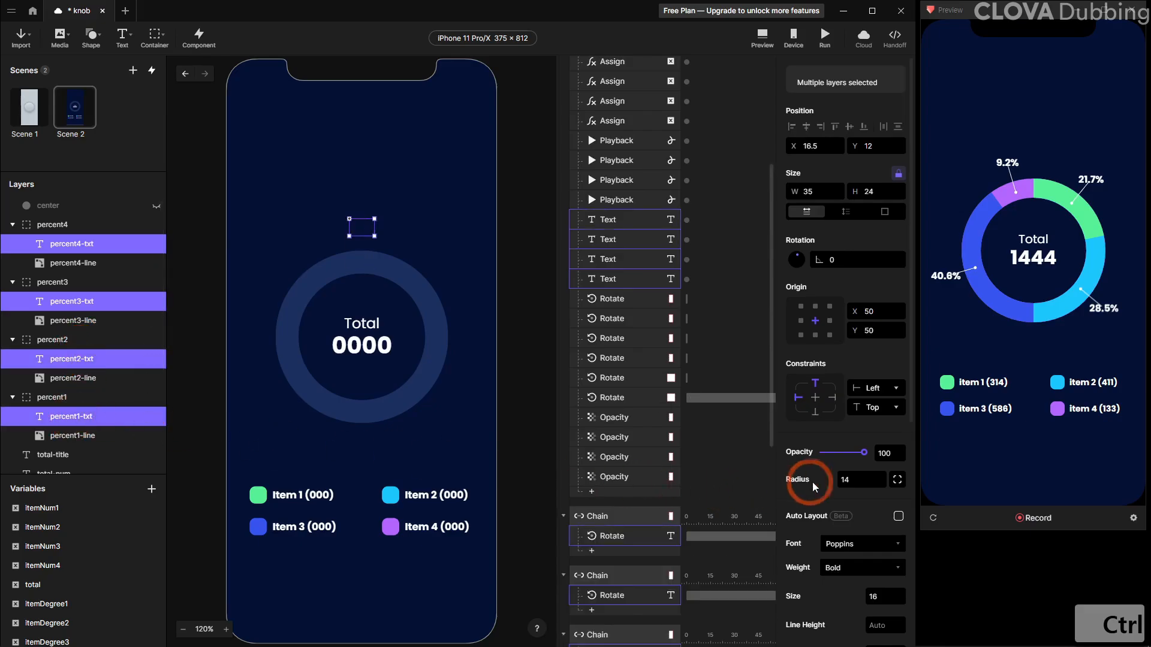
scroll(855, 502, "down", 6)
left_click(898, 474)
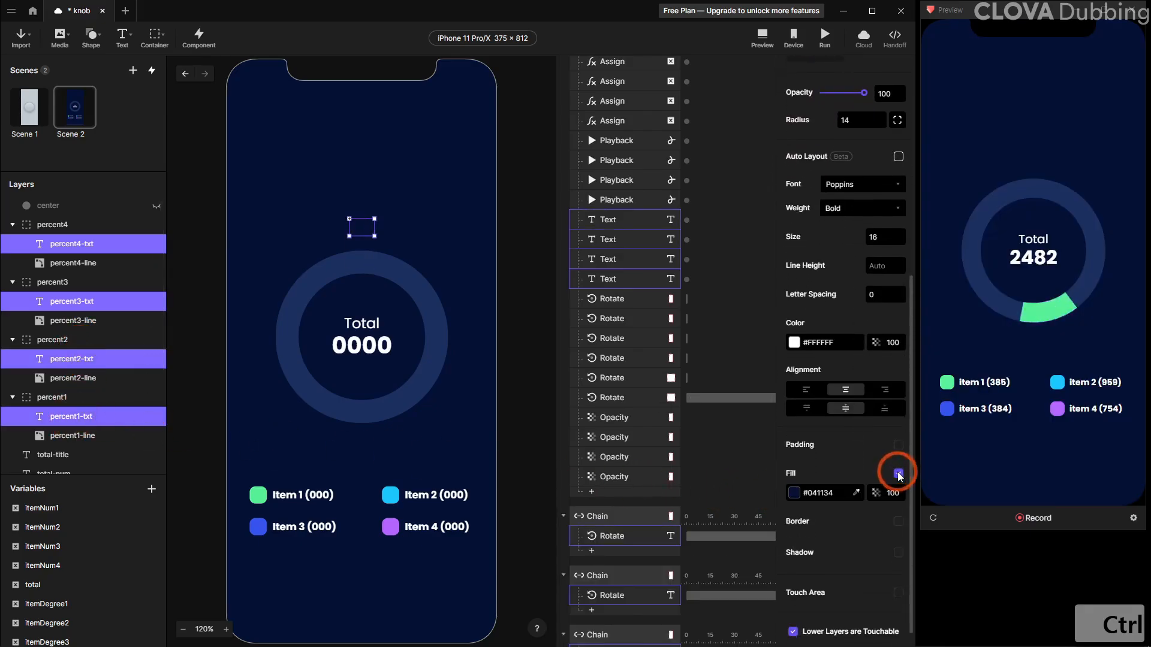
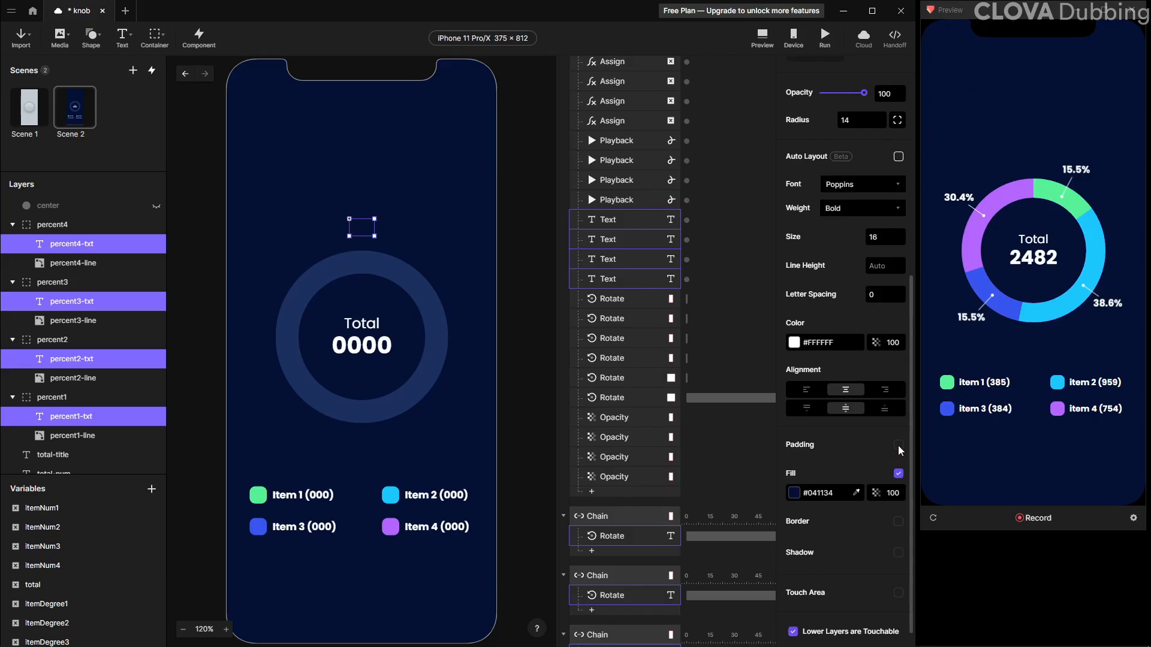
Reload the preview to check the percentage labels with their dark fill
left_click(932, 519)
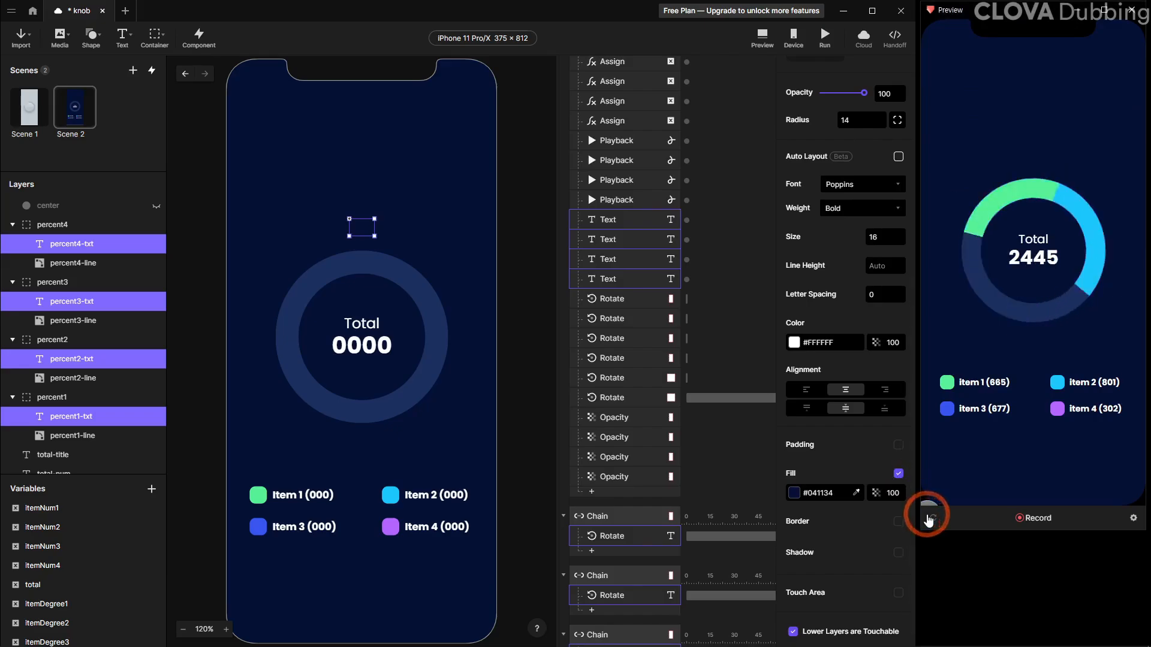
left_click(931, 518)
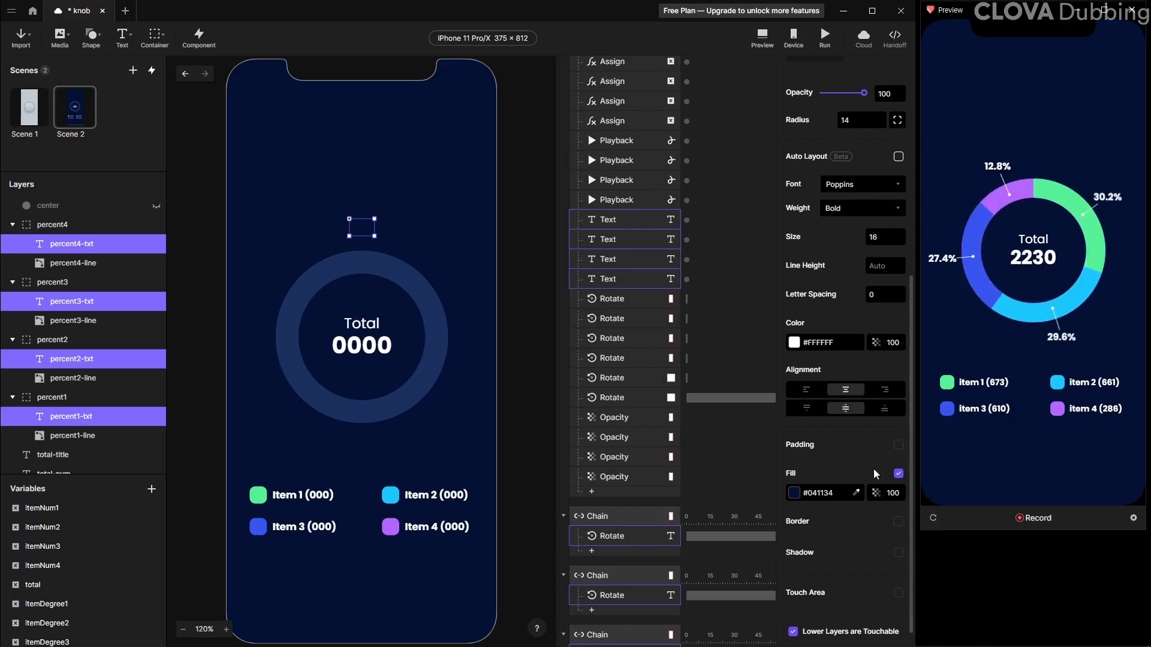
Enable padding on the four percent text layers and set the left and right padding to 4
left_click(898, 445)
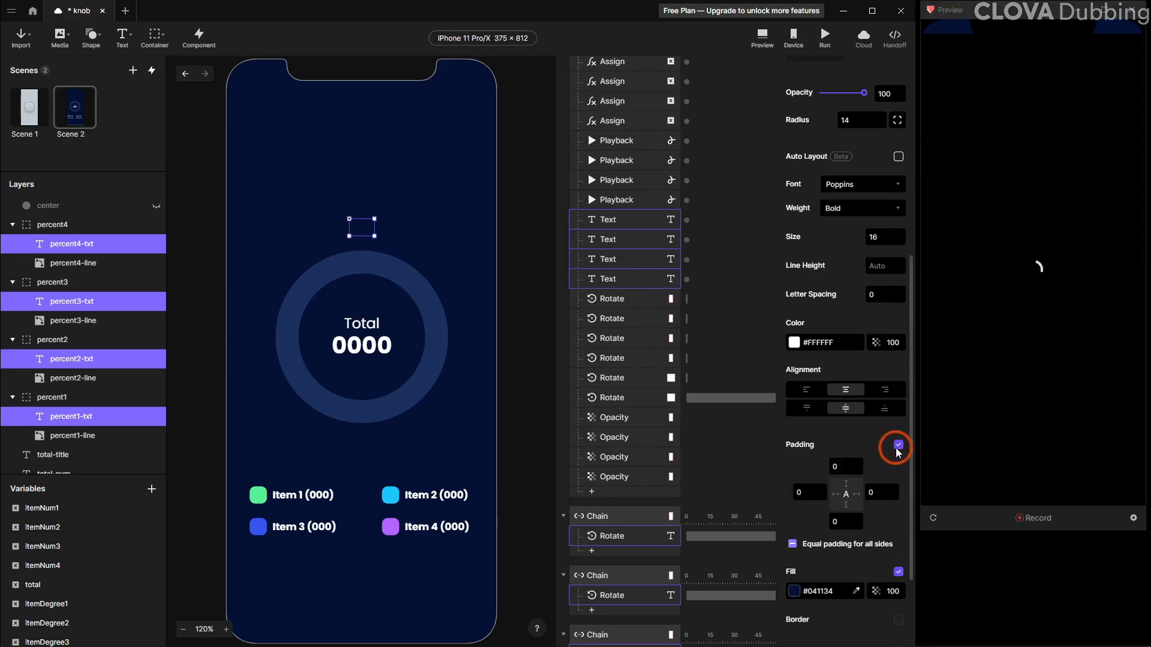
left_click(798, 496)
type("4")
left_click(870, 492)
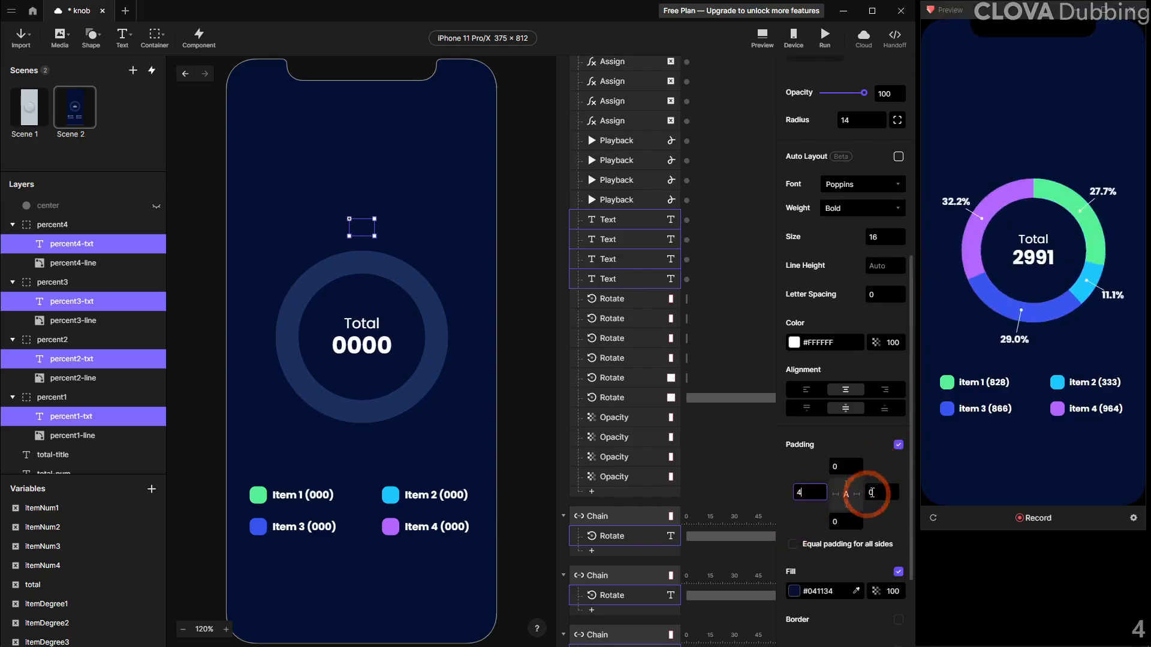
type("4")
key("Return")
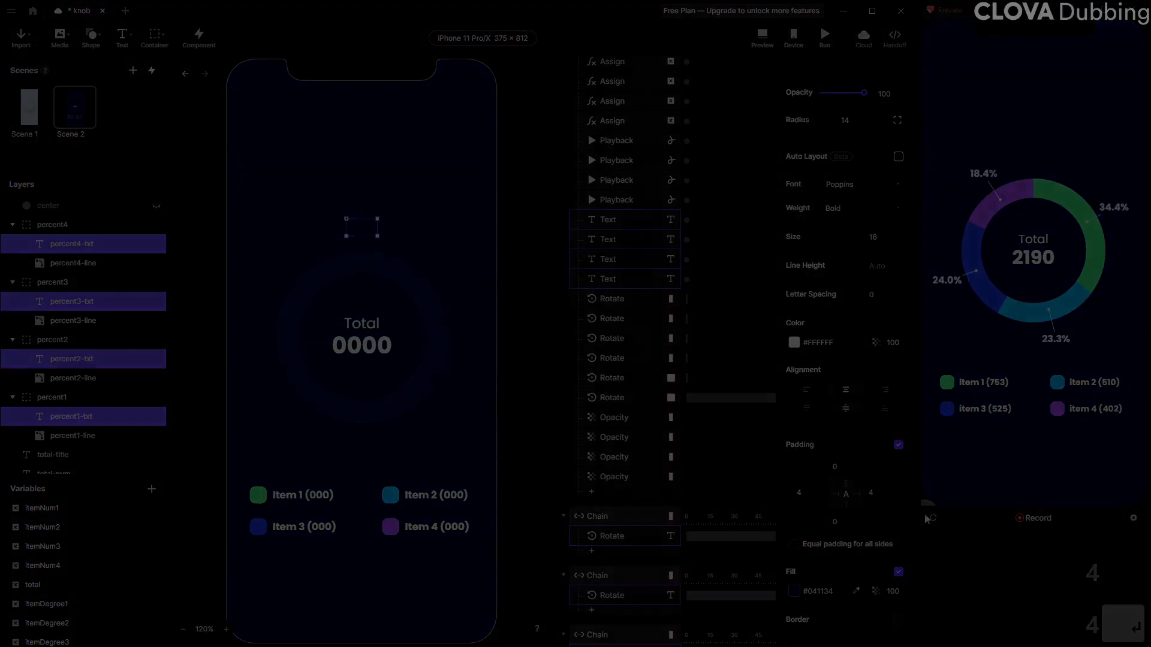
Reload the preview several times to check the padded percentage labels with different random values
left_click(930, 523)
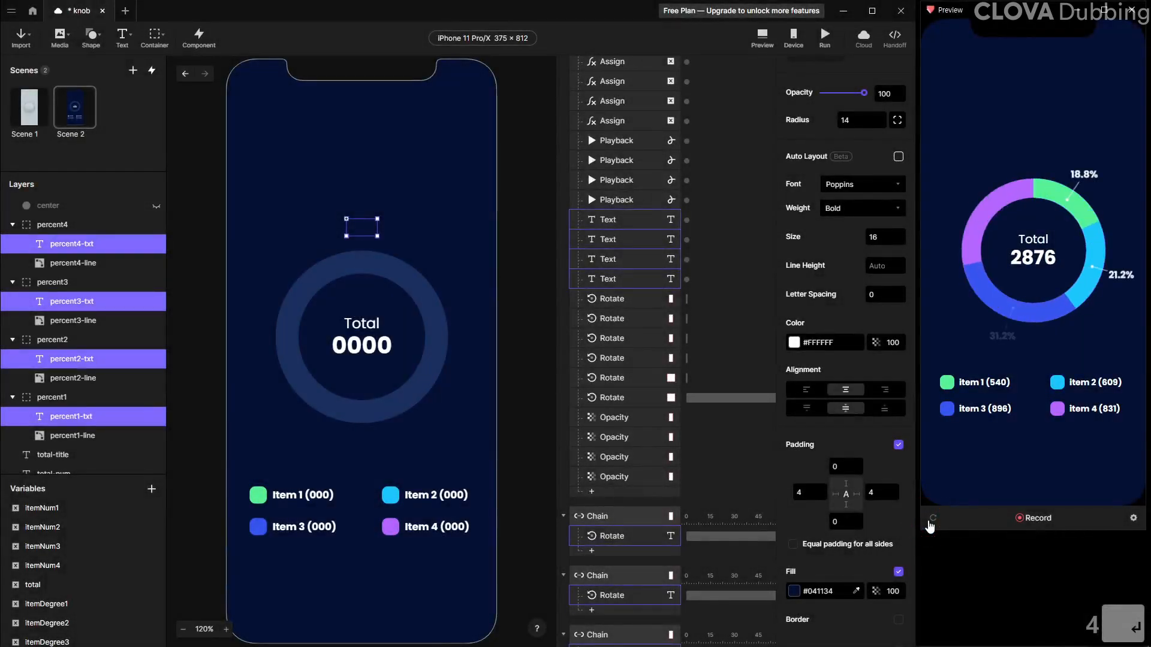
left_click(930, 524)
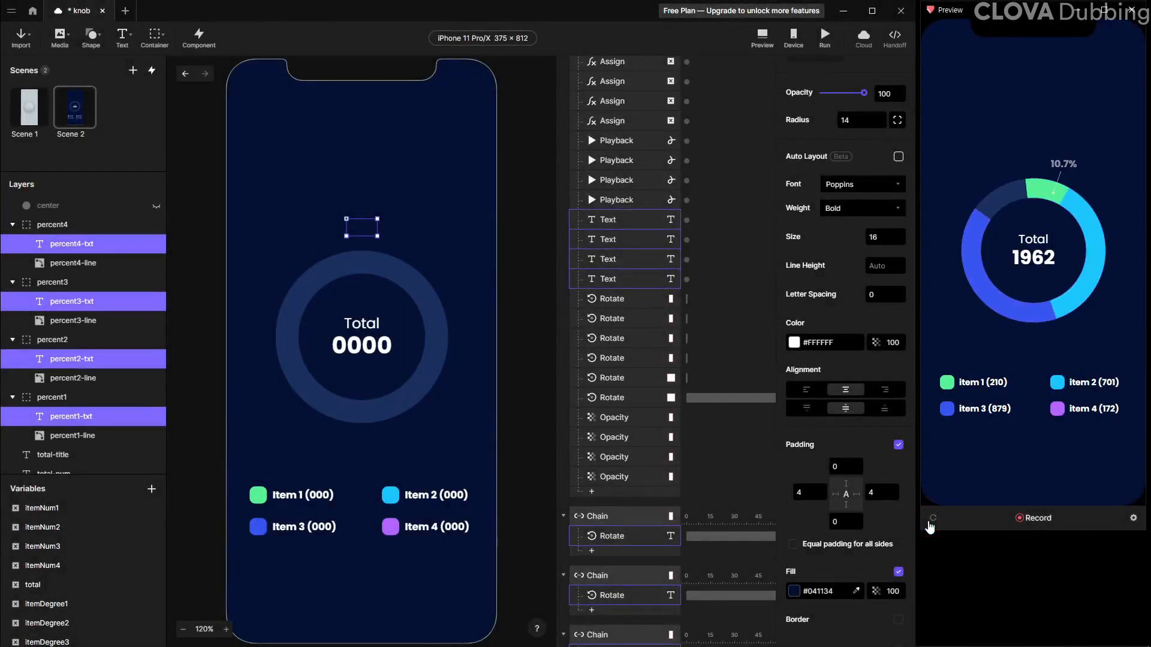
left_click(930, 523)
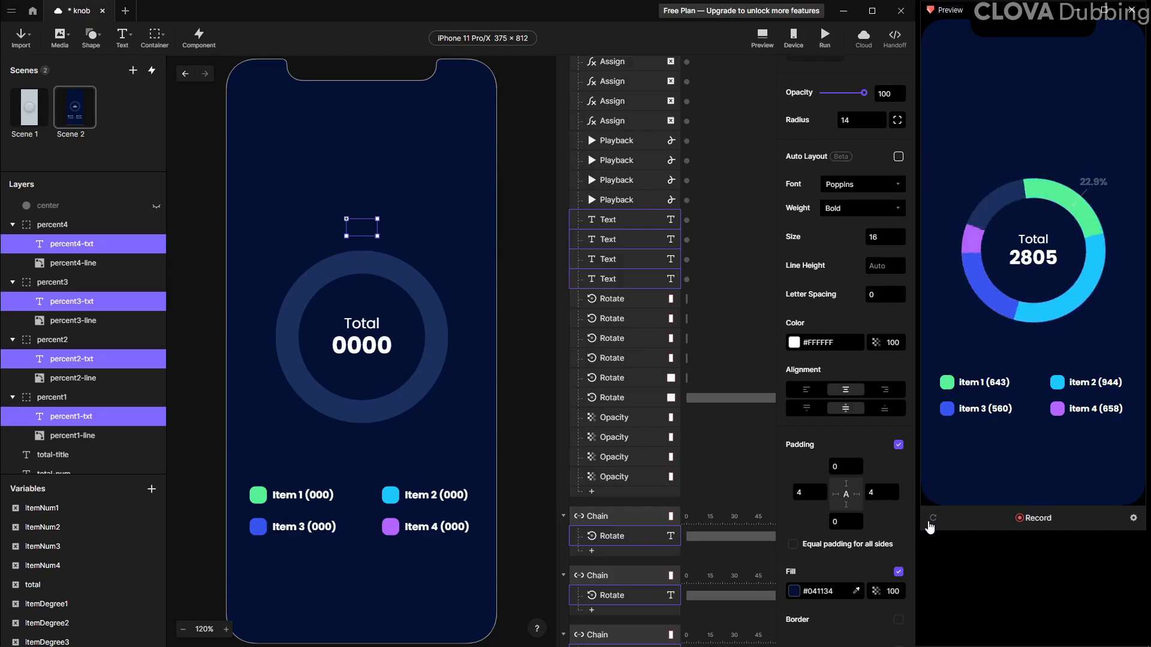
left_click(931, 524)
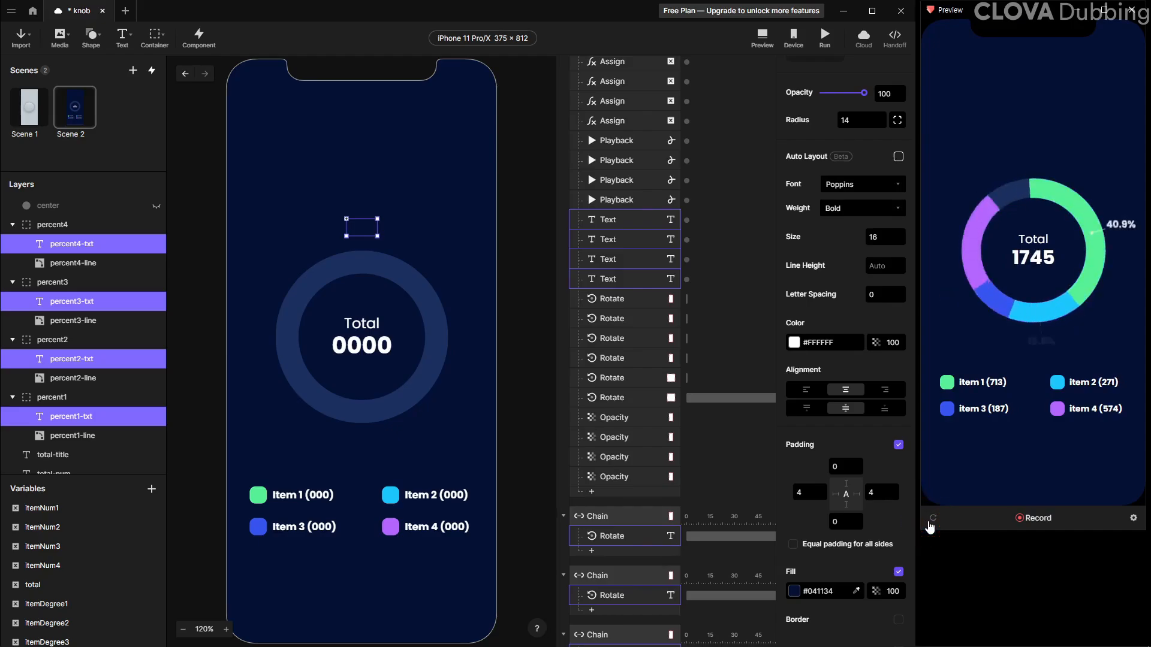
left_click(930, 524)
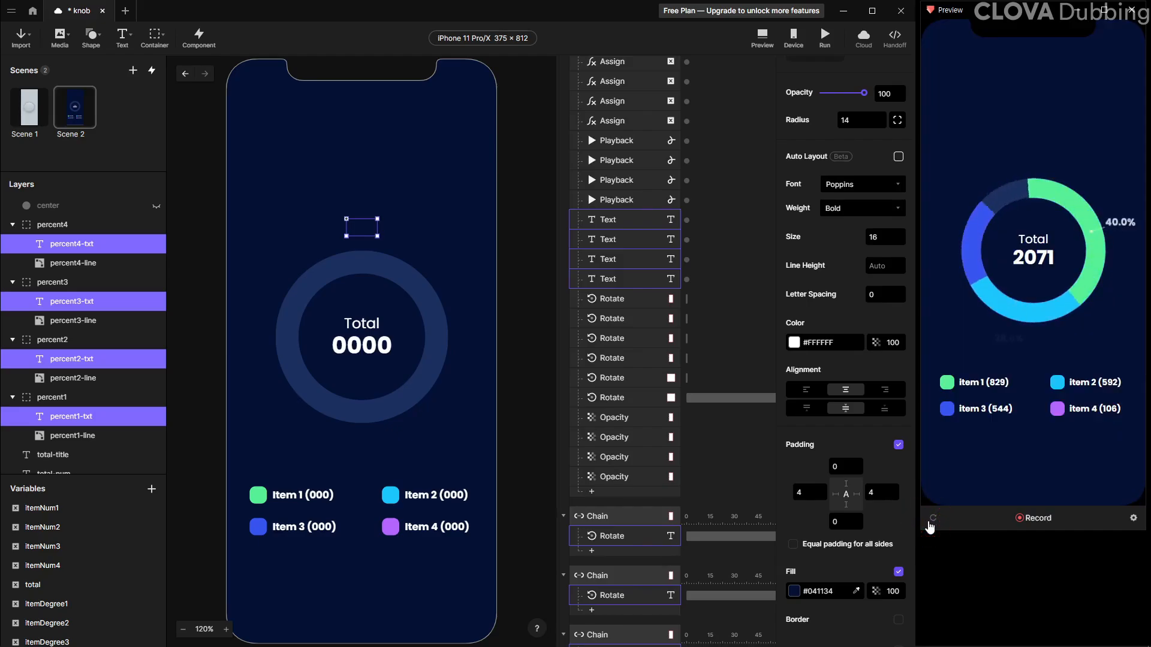
left_click(931, 523)
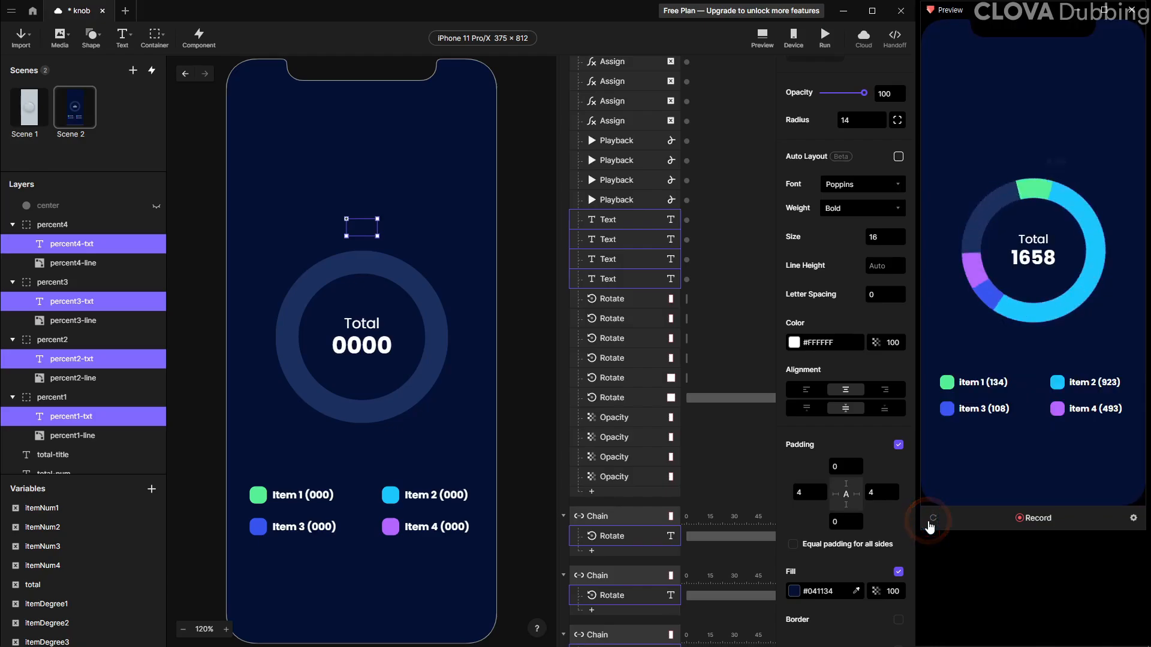
left_click(931, 523)
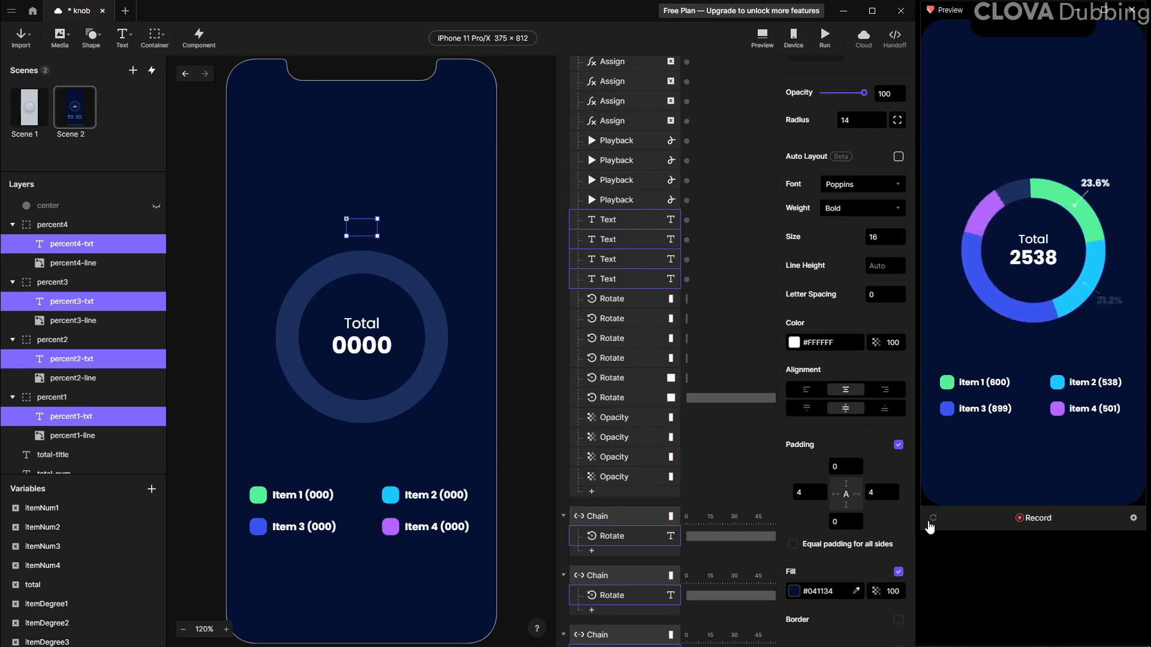
left_click(931, 523)
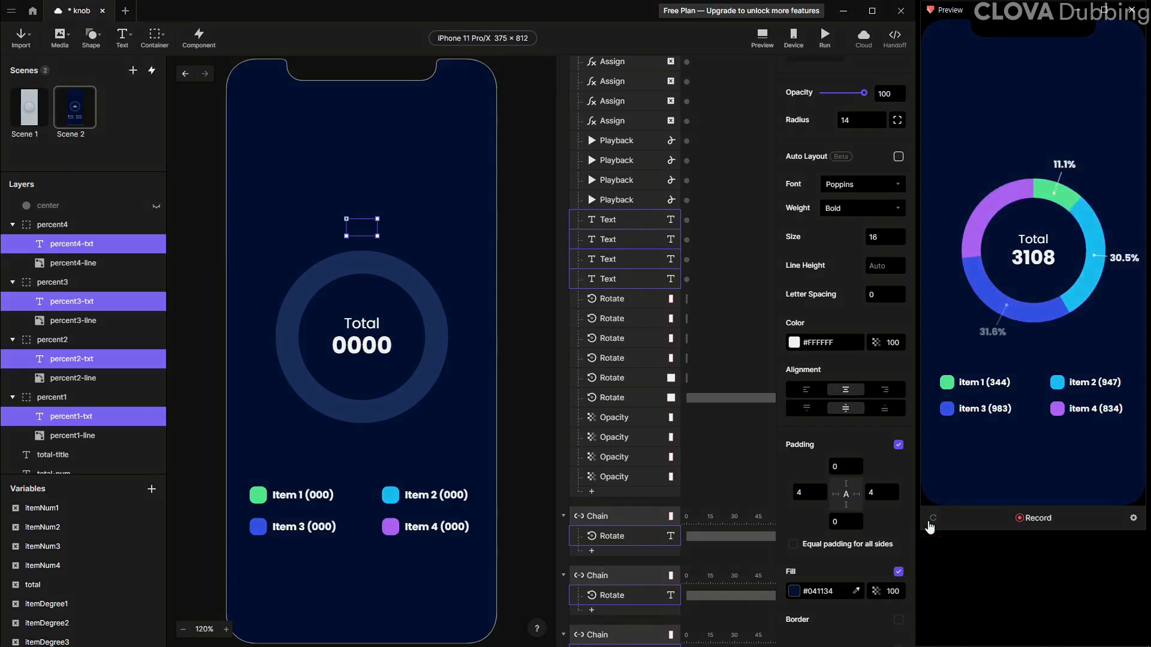